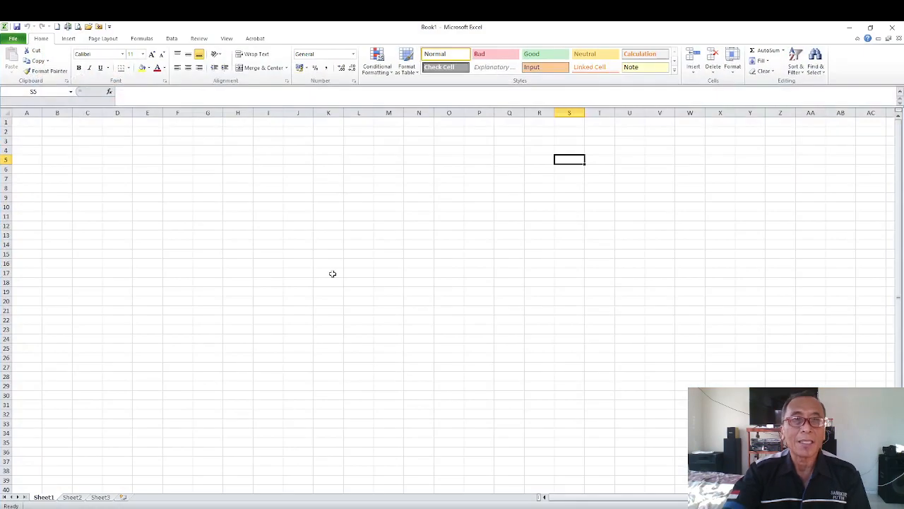
- Open the workbook Raport Kurikulum Merdeka Kls 5 GG from Desktop > Aplikasi Rapor K Merdeka > Semester 1
click(246, 218)
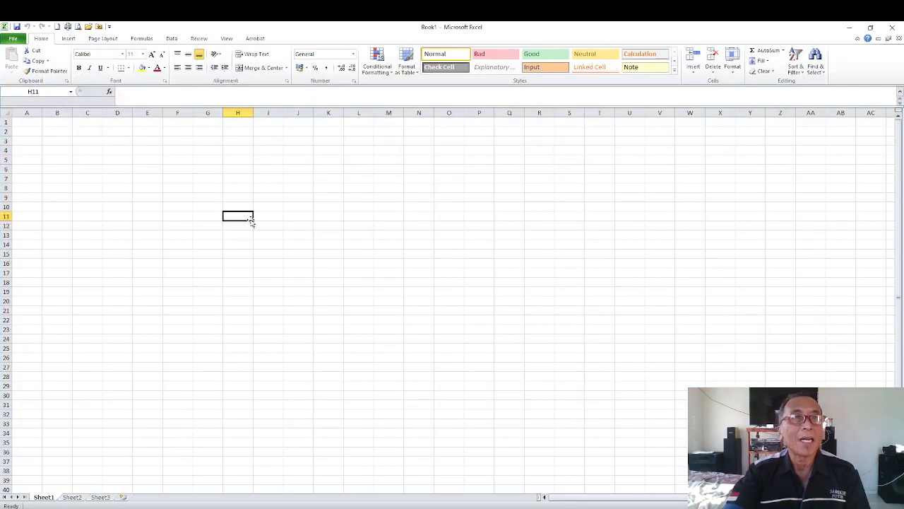
click(90, 27)
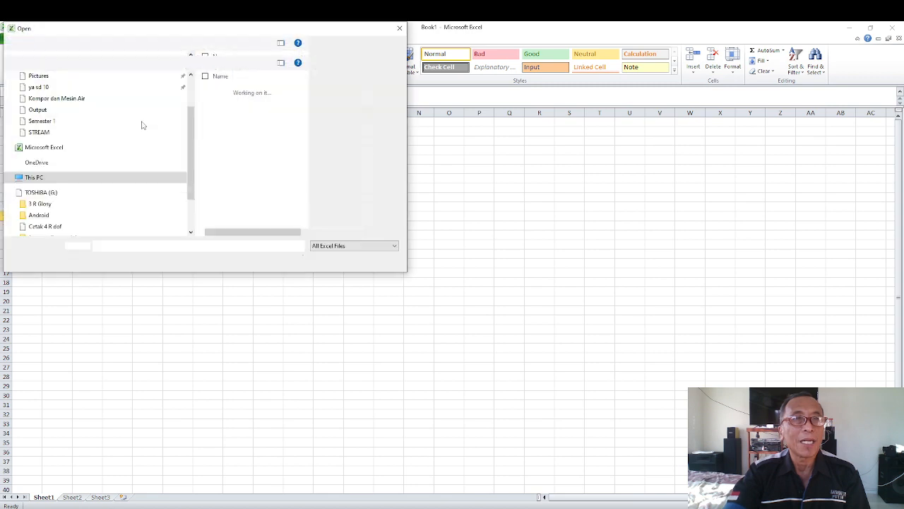
scroll(128, 127, up, 5)
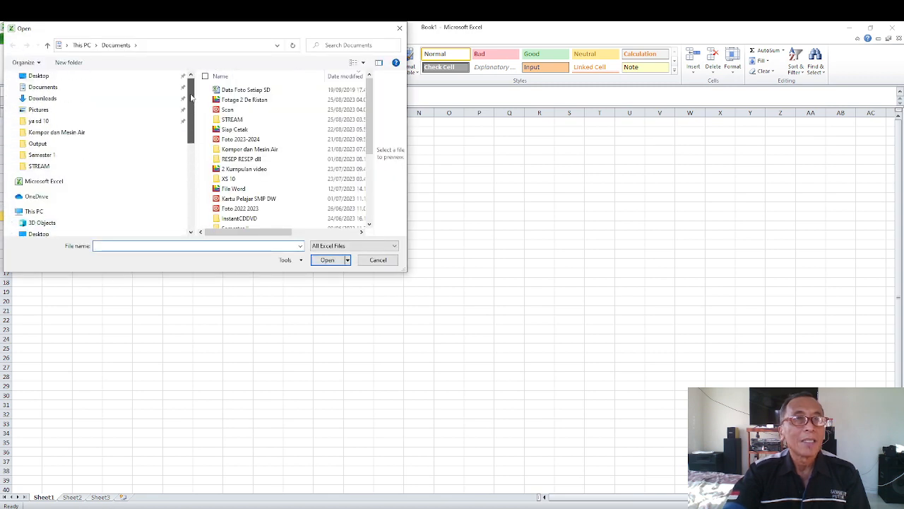
click(49, 94)
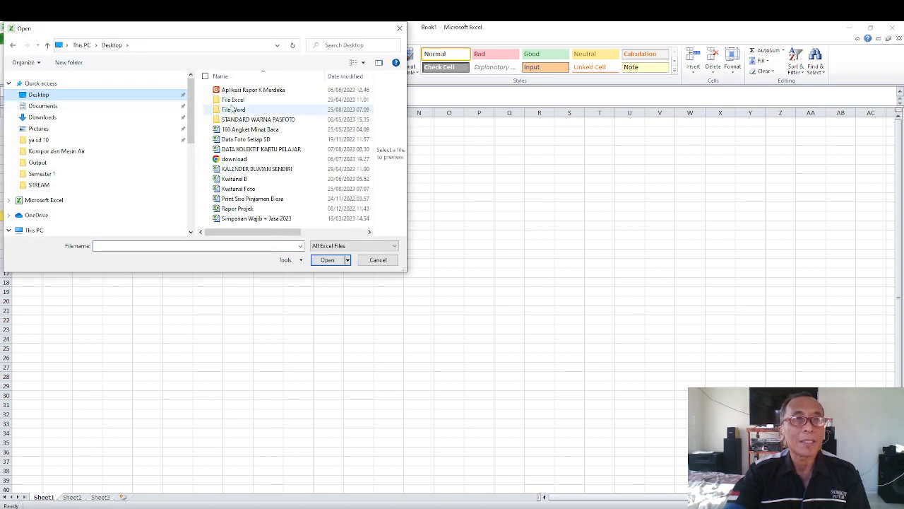
double_click(236, 90)
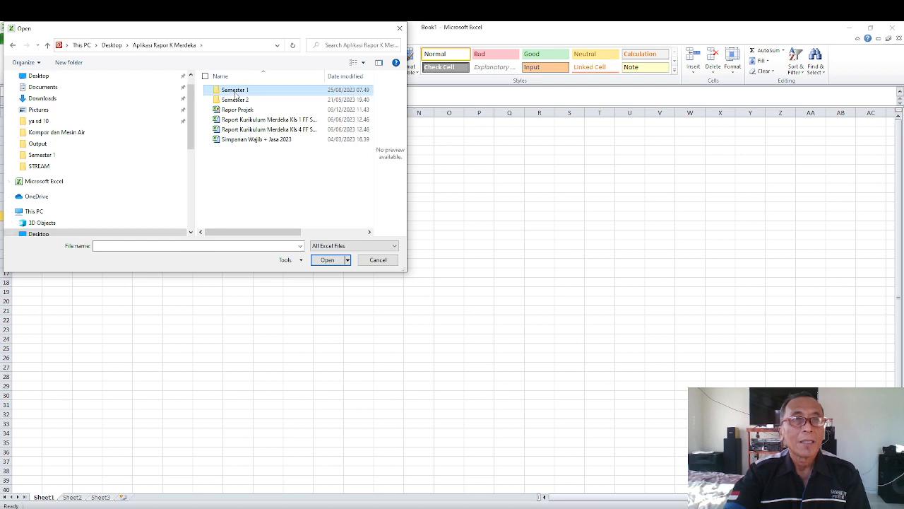
double_click(235, 90)
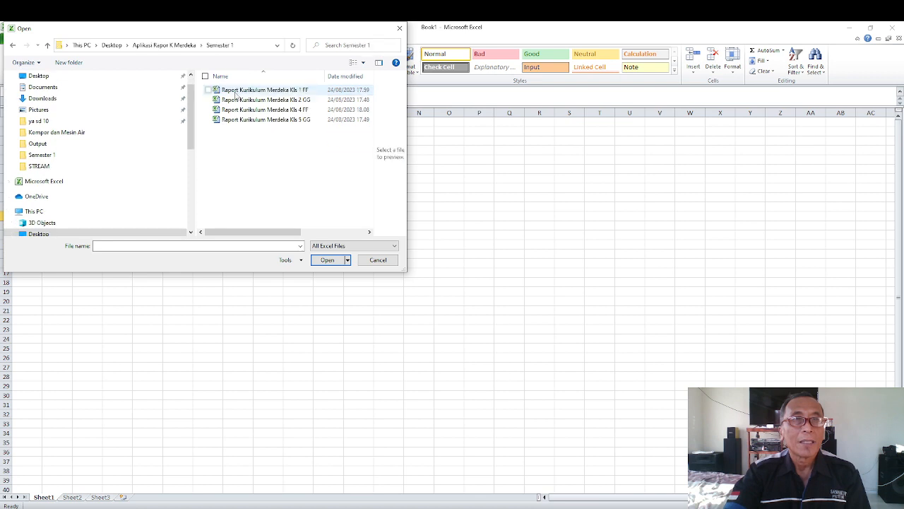
click(284, 119)
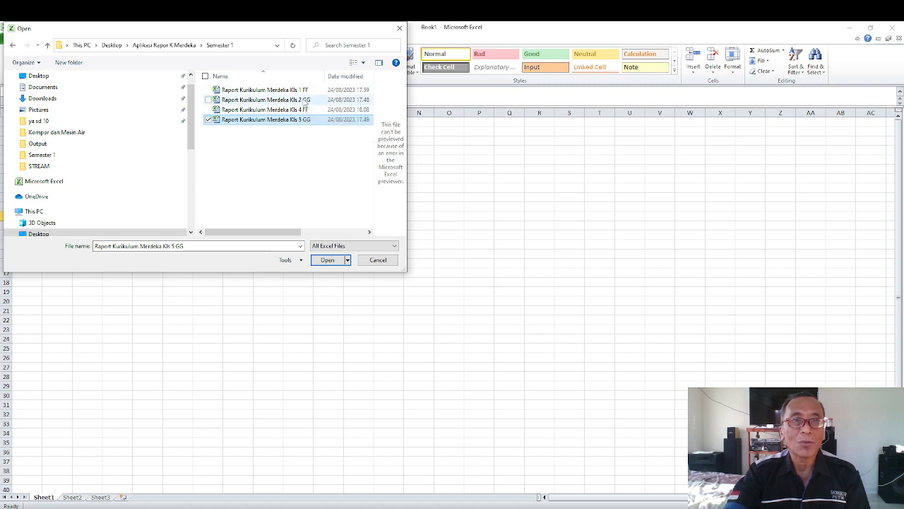
click(325, 259)
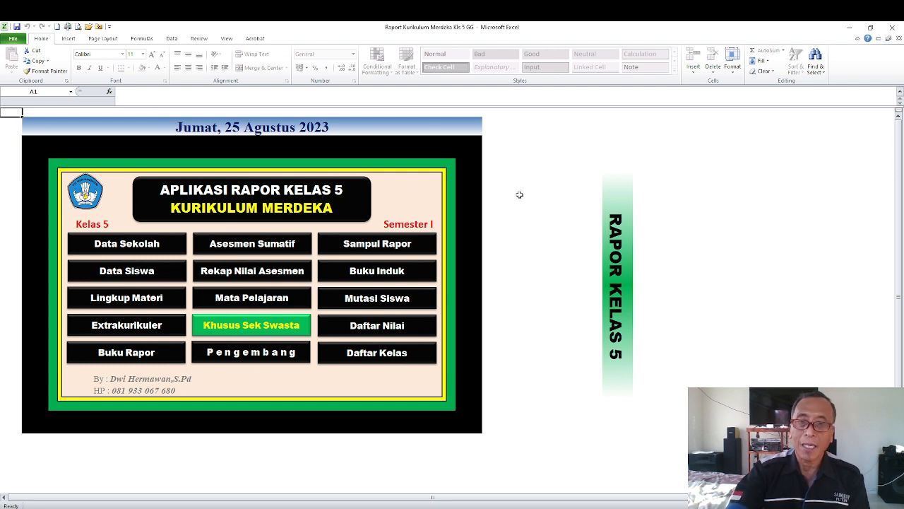
- View the Data Sekolah sheet, highlight its fields from Nama Sekolah to Tanggal Raport, and return to the main menu
click(622, 256)
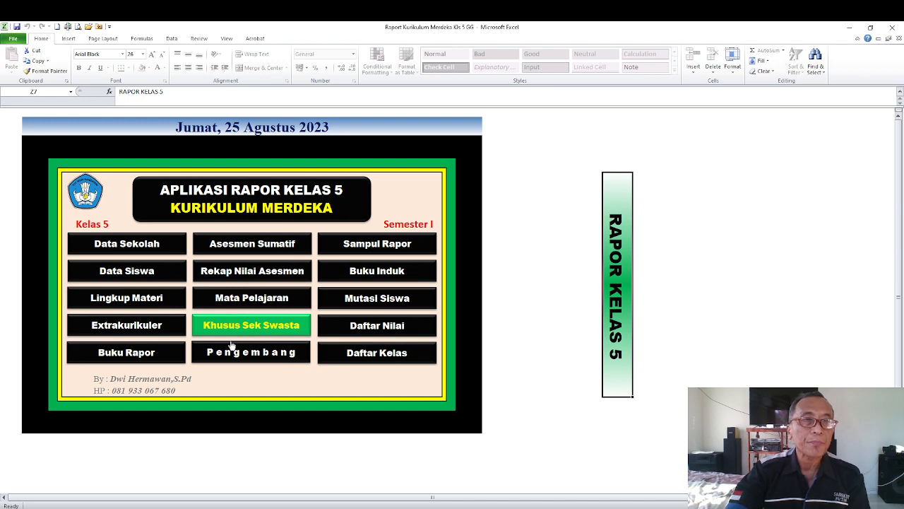
click(136, 246)
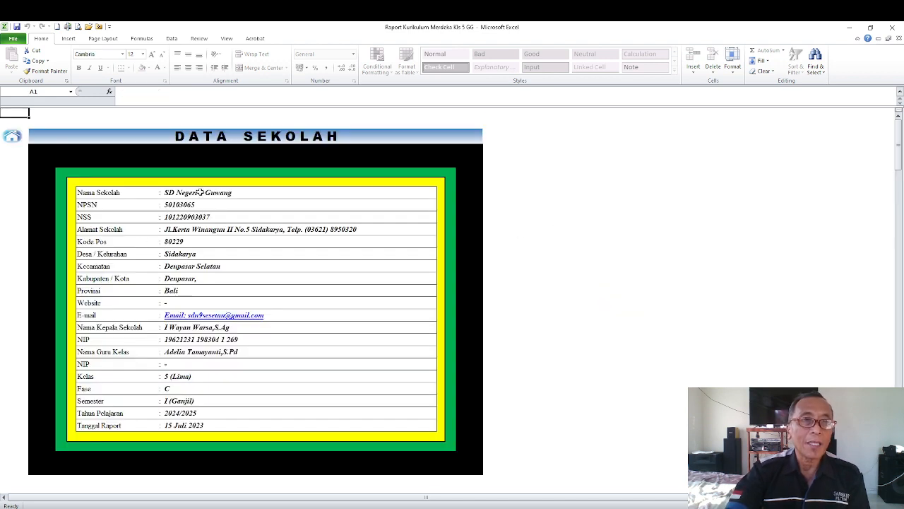
drag(200, 192, 213, 427)
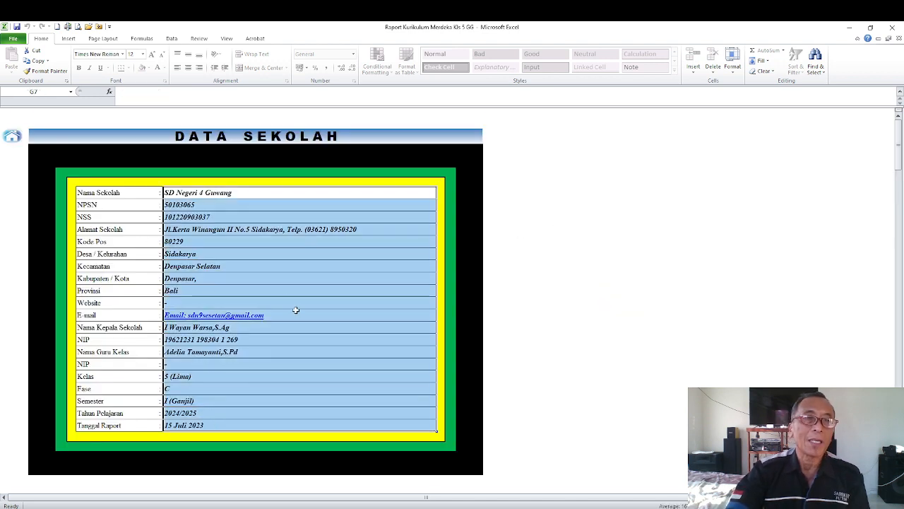
drag(272, 189, 244, 425)
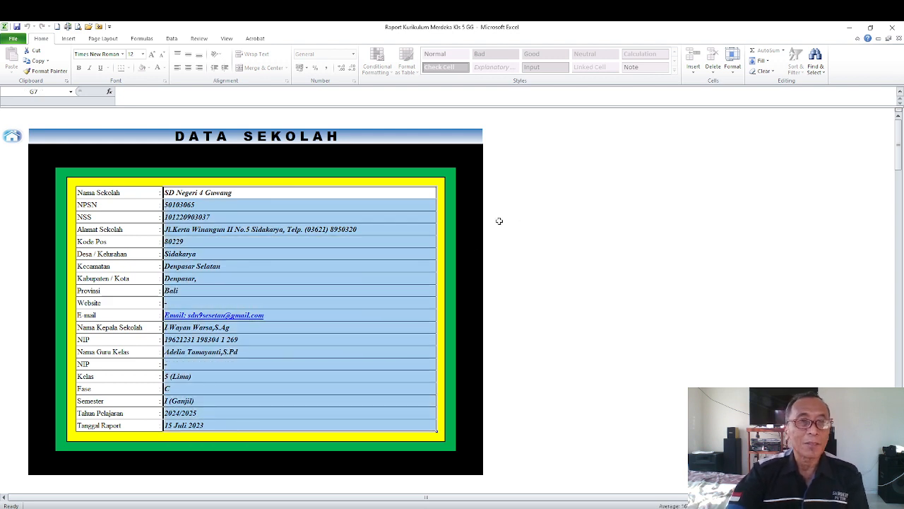
click(508, 193)
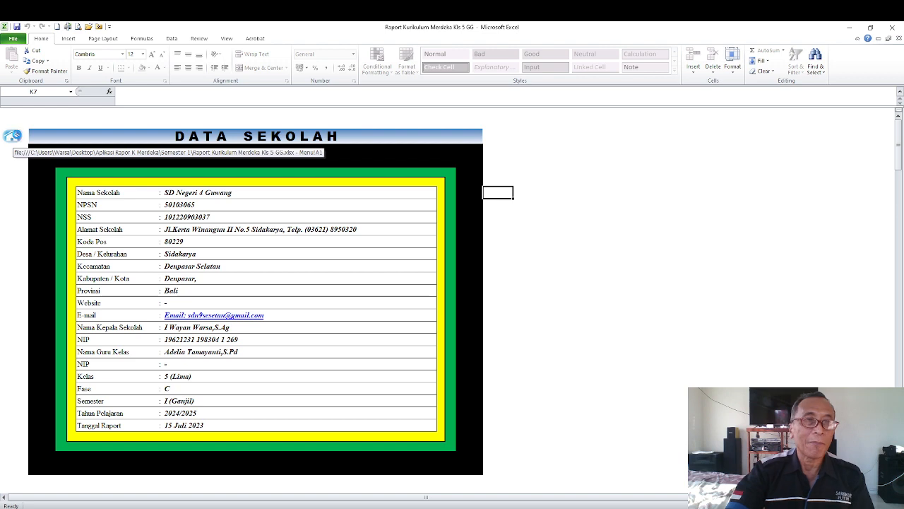
click(15, 136)
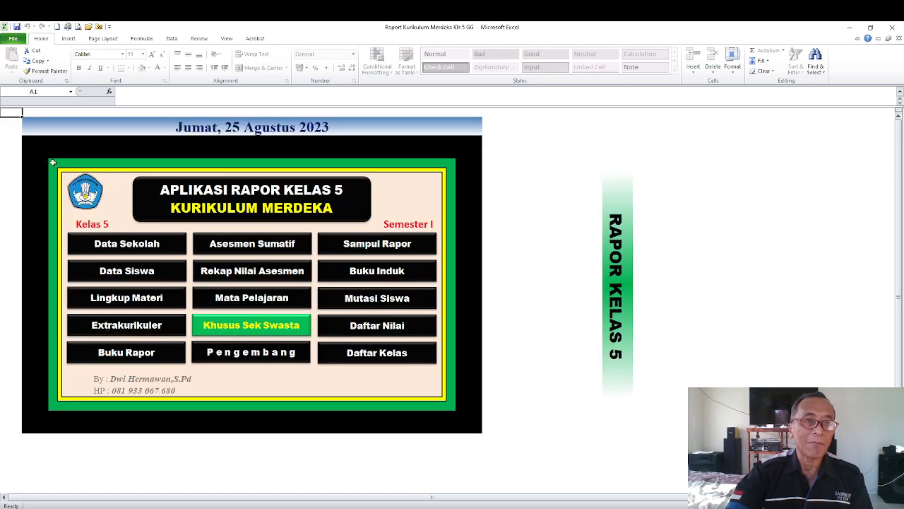
- Open the Data Siswa sheet and examine its columns through SARAN 2 and the full list of students
click(162, 272)
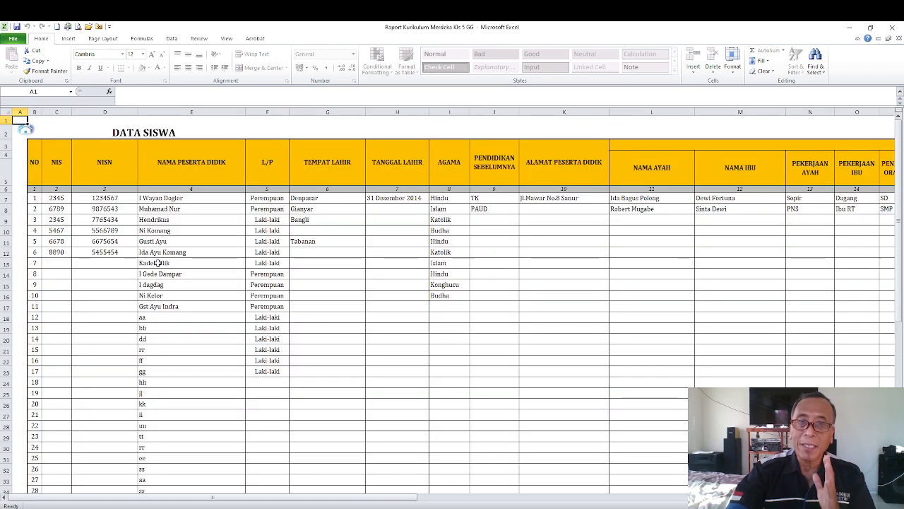
drag(57, 199, 725, 271)
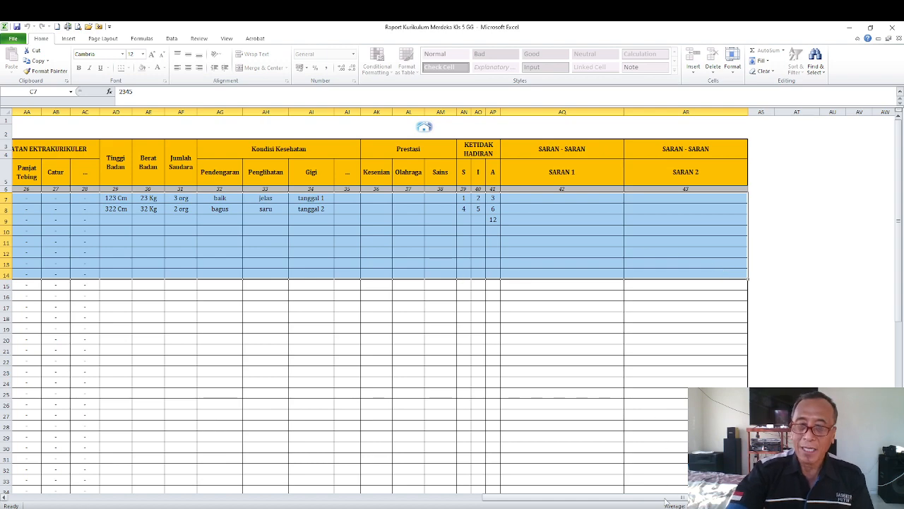
drag(664, 497, 188, 497)
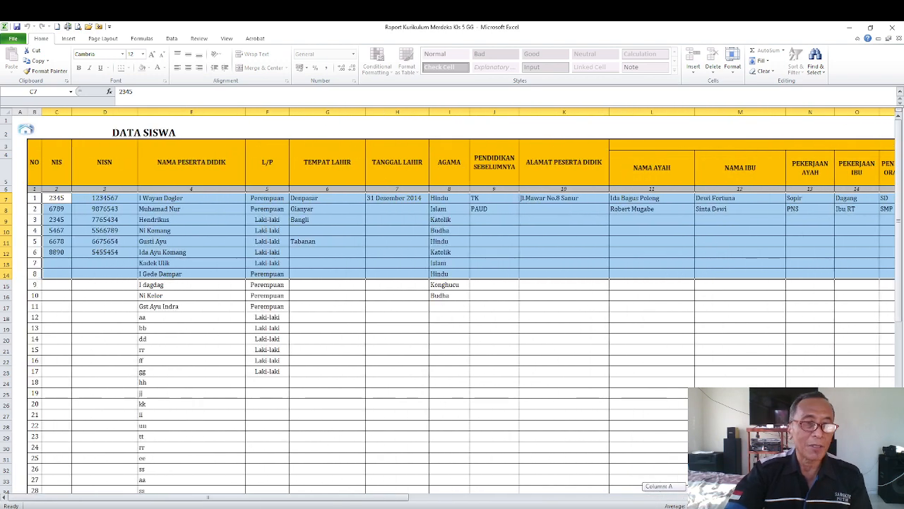
click(198, 307)
scroll(193, 352, down, 2)
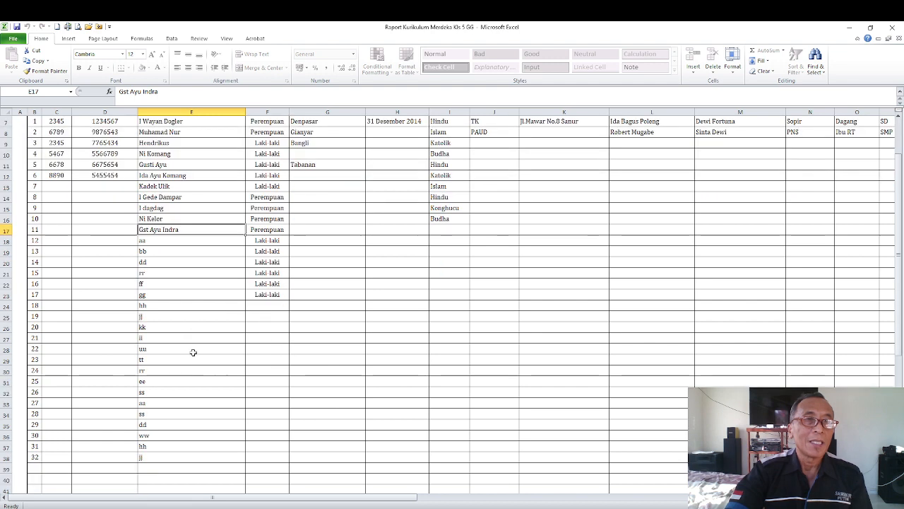
scroll(193, 352, down, 4)
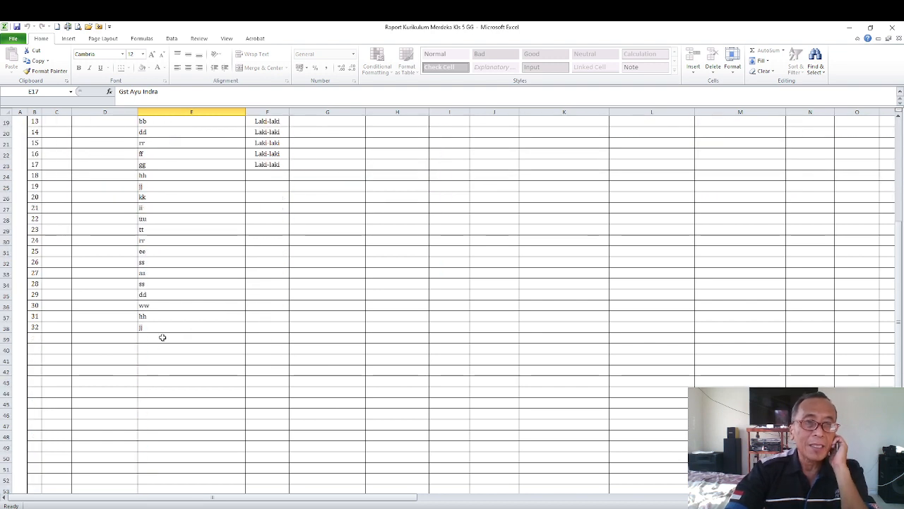
scroll(169, 298, up, 6)
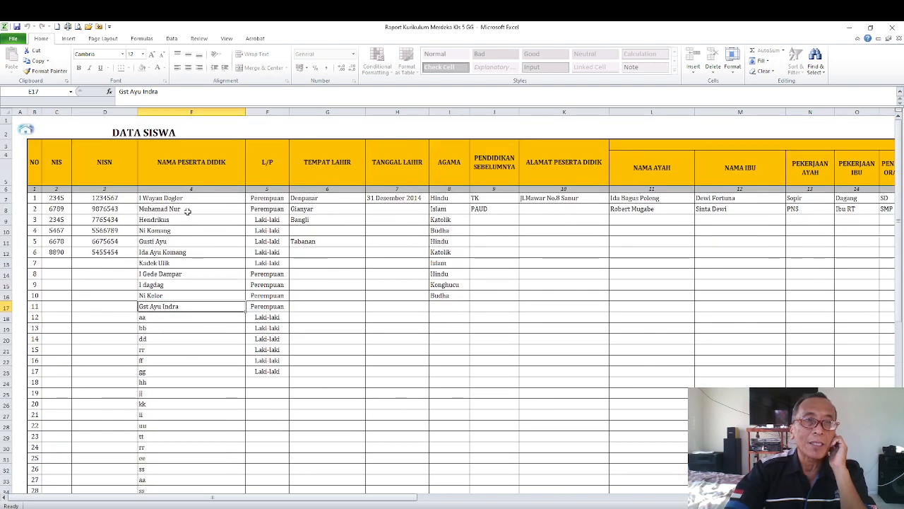
- Enter "ytufdhyhyg" as a student name in cell E39, check its row number in column B, and return to the main menu
scroll(223, 368, down, 4)
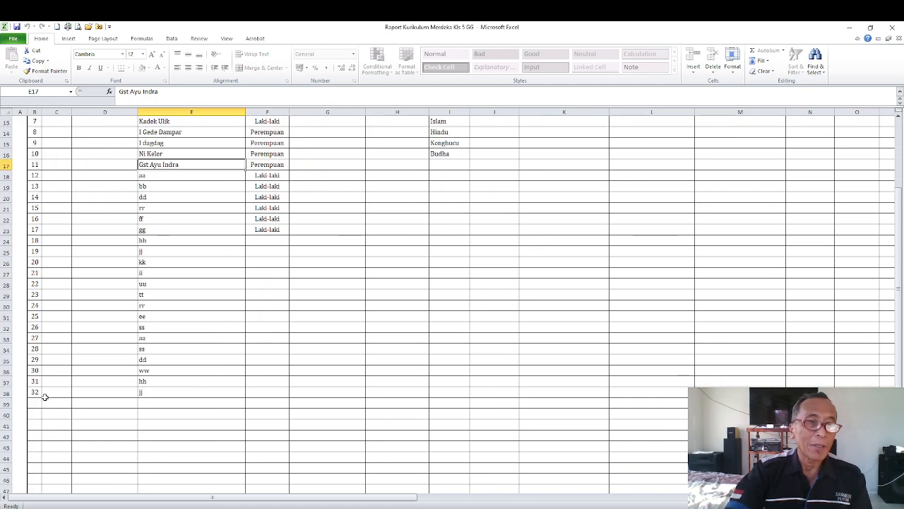
click(164, 404)
text(ytukdhyhg)
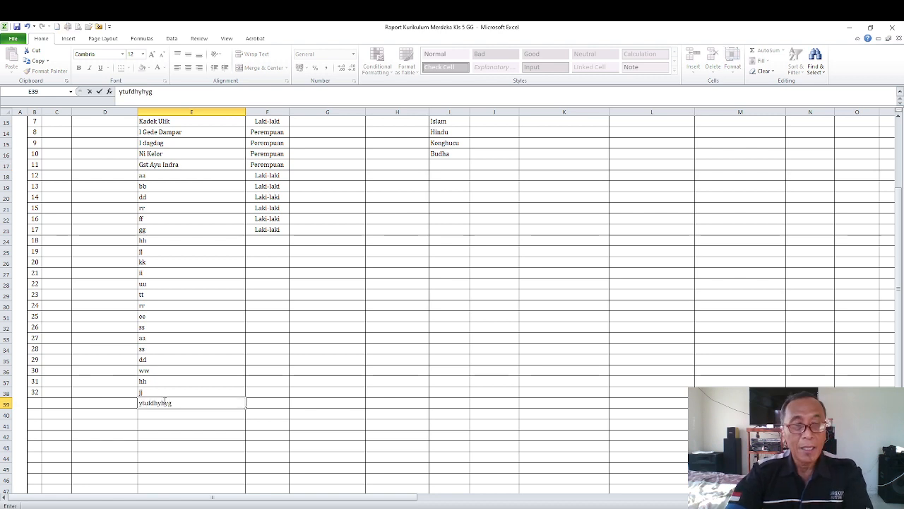
key(Return)
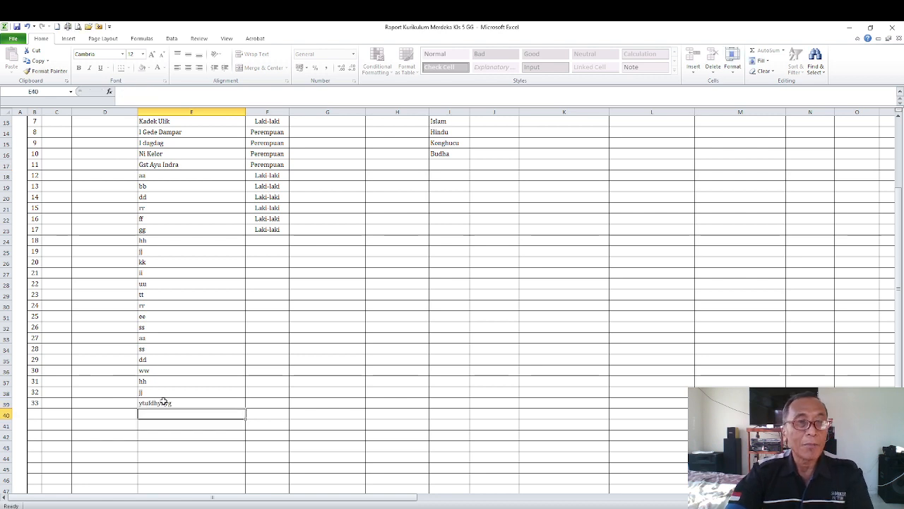
click(38, 405)
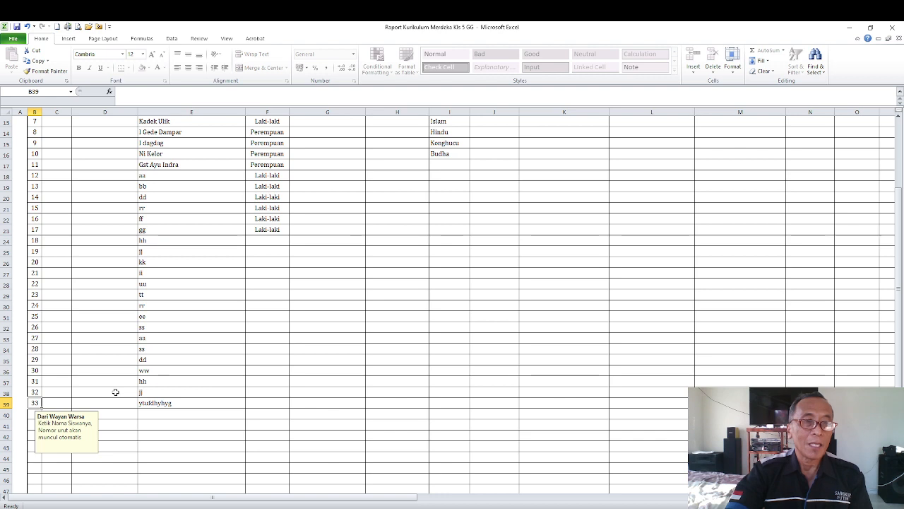
scroll(177, 370, up, 4)
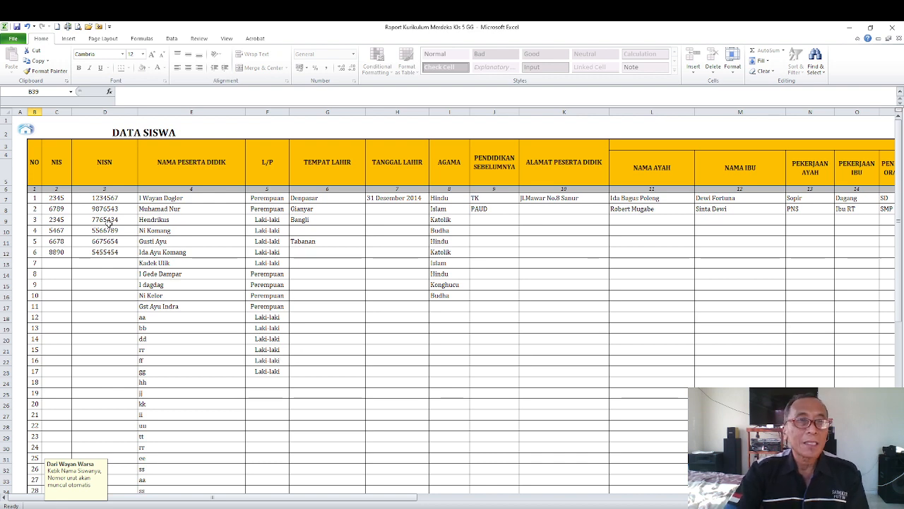
drag(361, 497, 388, 493)
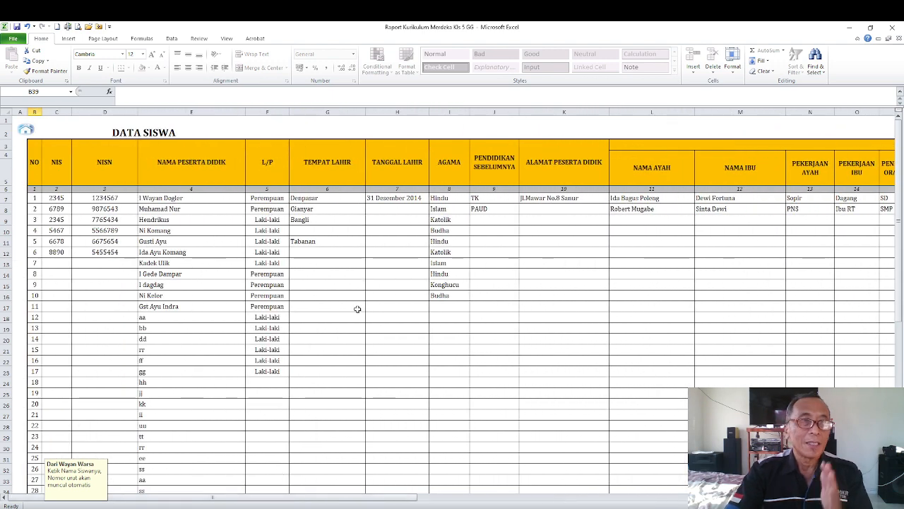
click(26, 129)
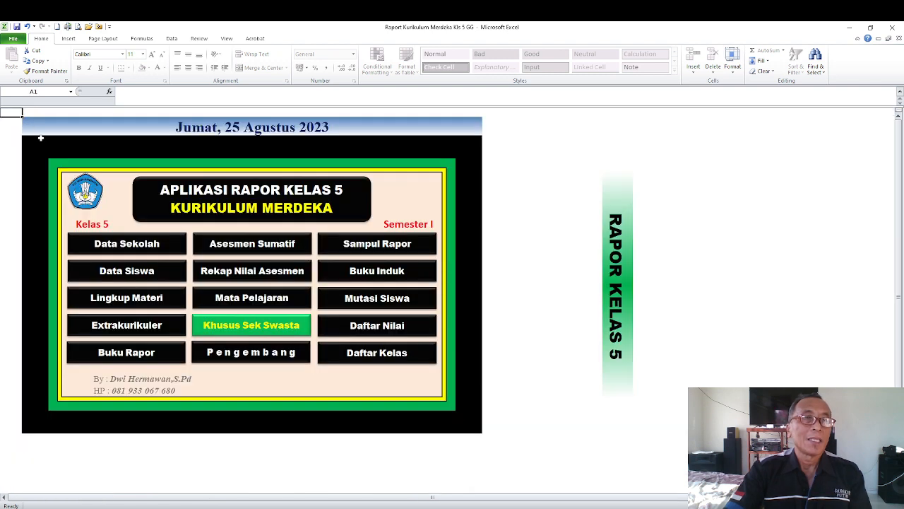
- View the Lingkup Materi sheets for Pendidikan Agama Hindu and Pendidikan Agama Islam, returning to the subject menu after each
click(158, 299)
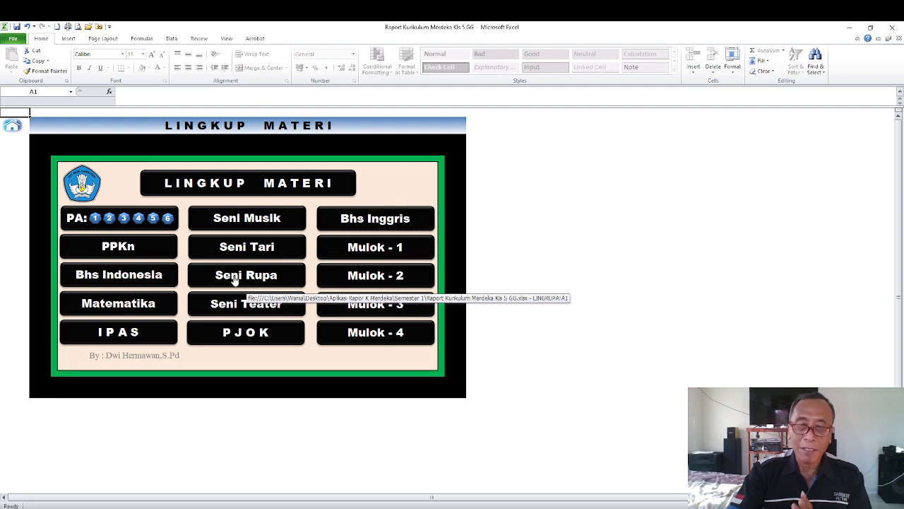
click(529, 203)
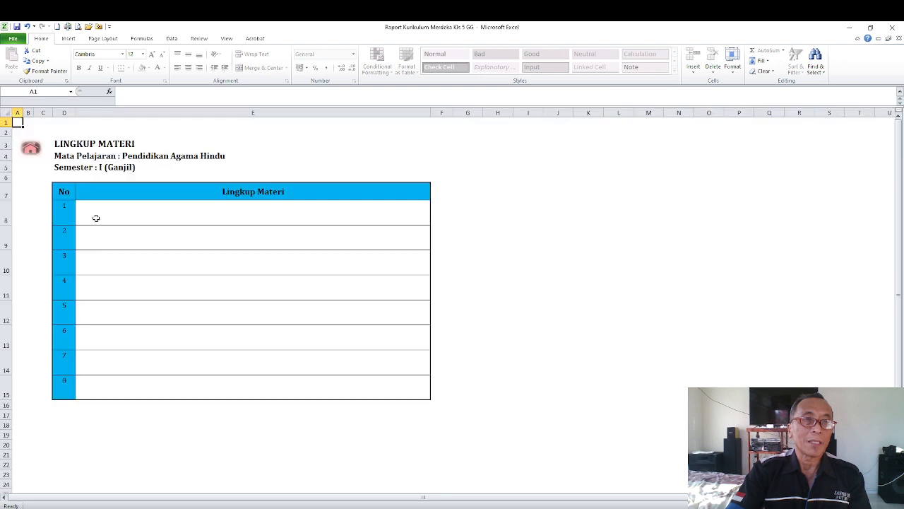
click(98, 220)
click(191, 215)
click(193, 229)
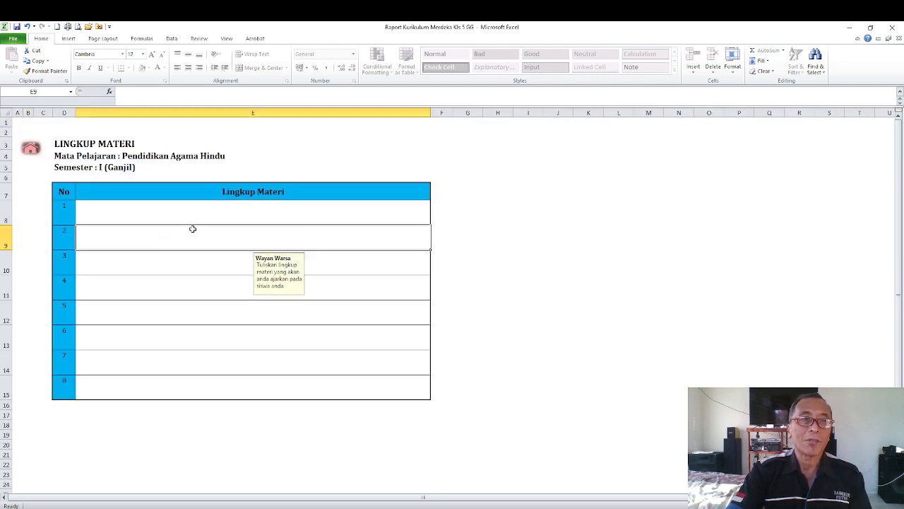
click(32, 151)
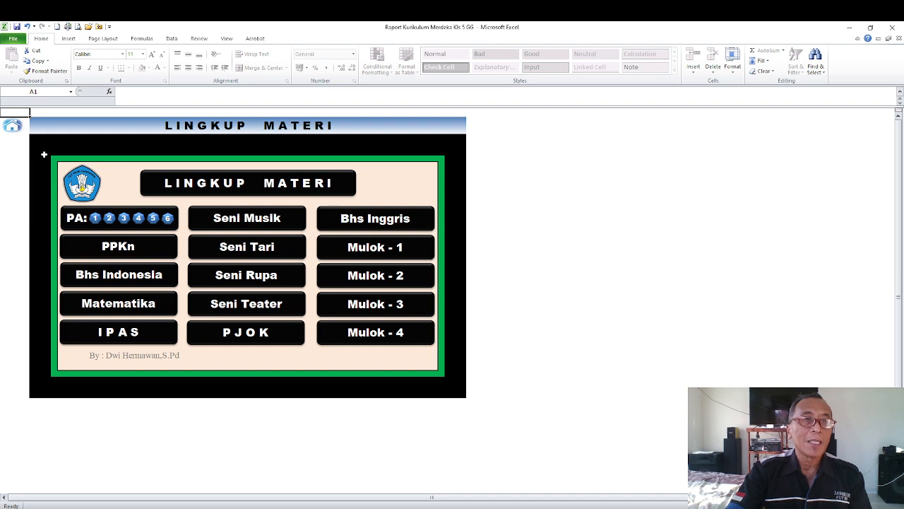
click(109, 216)
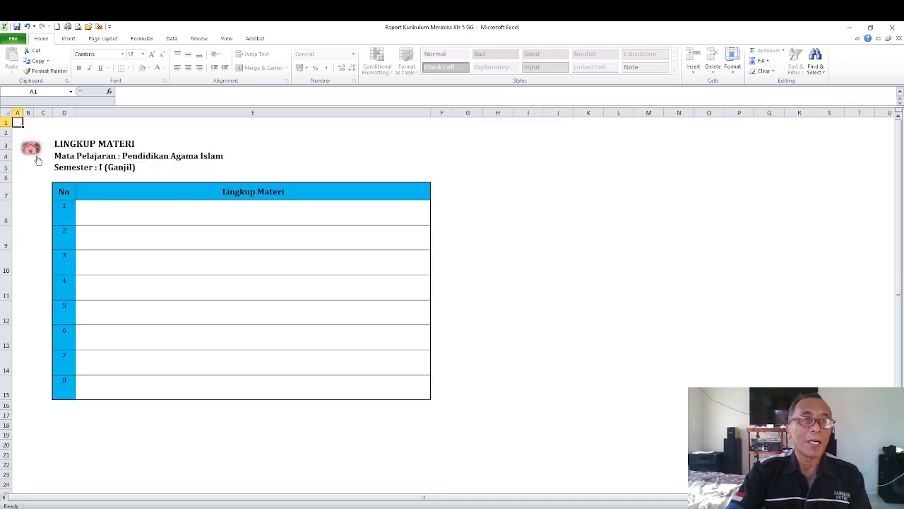
click(30, 148)
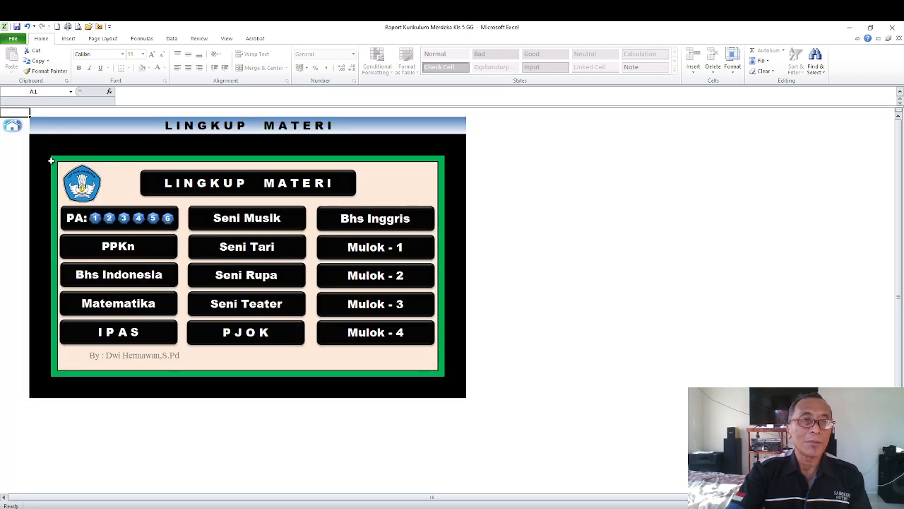
- Open the PPKn Lingkup Materi sheet and highlight the topics from Pancasila dalam kehidupan to Negaraku Indonesia
click(139, 247)
click(147, 206)
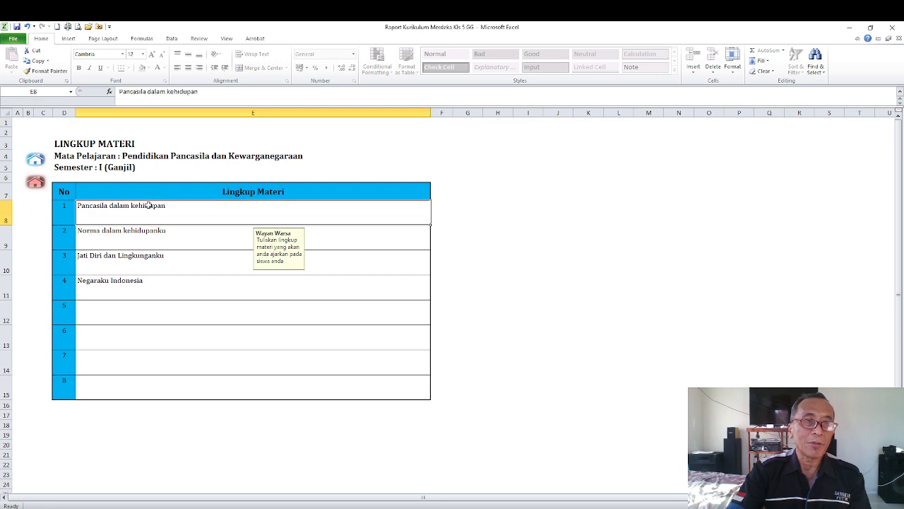
drag(149, 229, 152, 274)
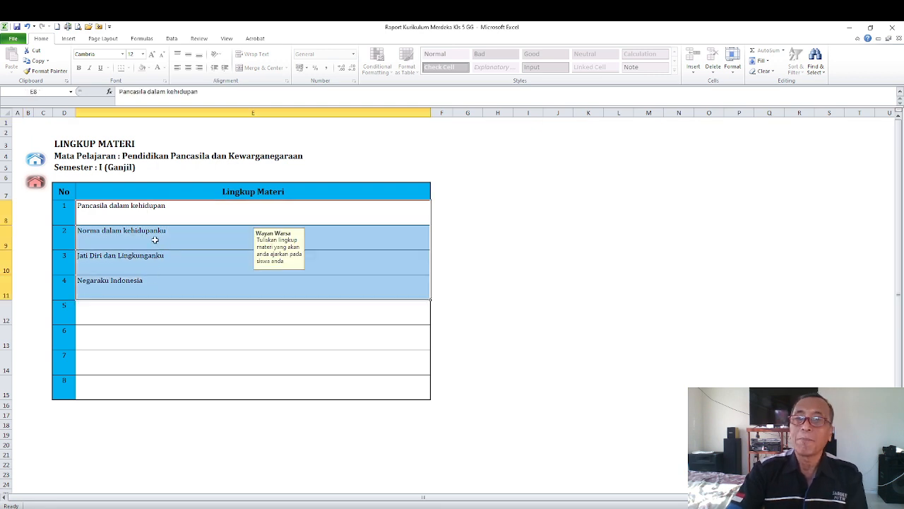
- Return to the subject menu, view the Bahasa Indonesia Lingkup Materi sheet, and go back to the subject menu
click(34, 182)
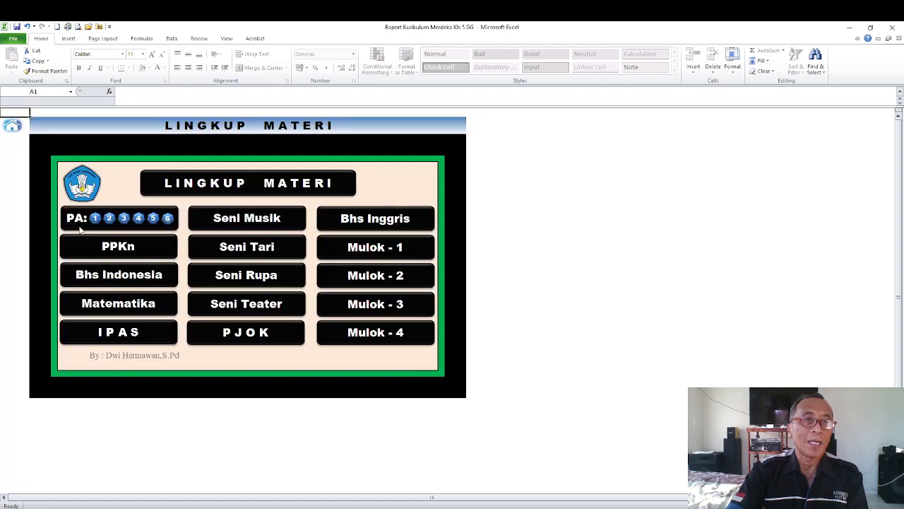
click(108, 276)
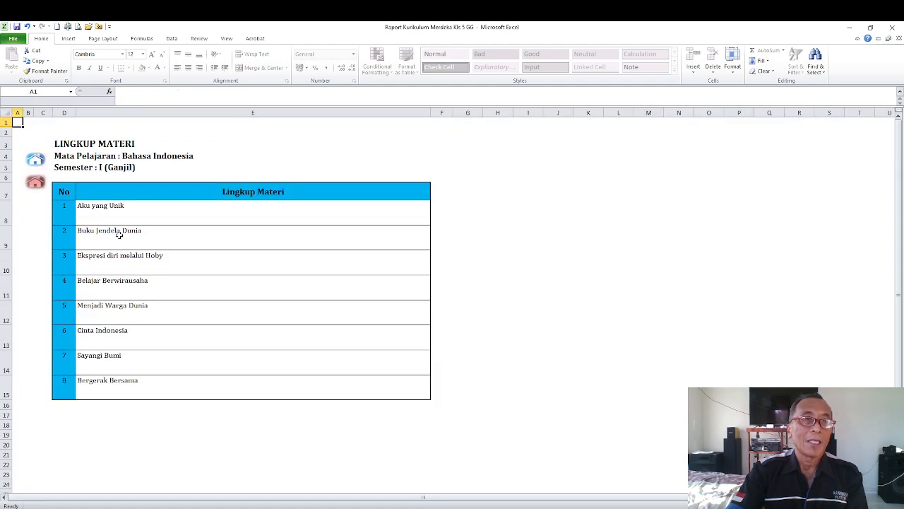
click(37, 183)
- Open the Matematika Lingkup Materi sheet, go through its topics down to Perbandingan dan Grafik, and return to the subject menu
click(119, 302)
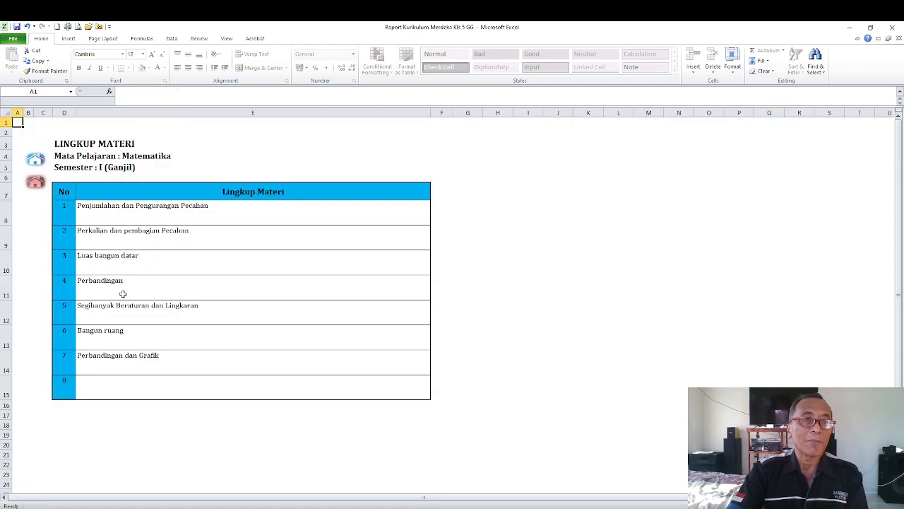
click(200, 210)
click(185, 236)
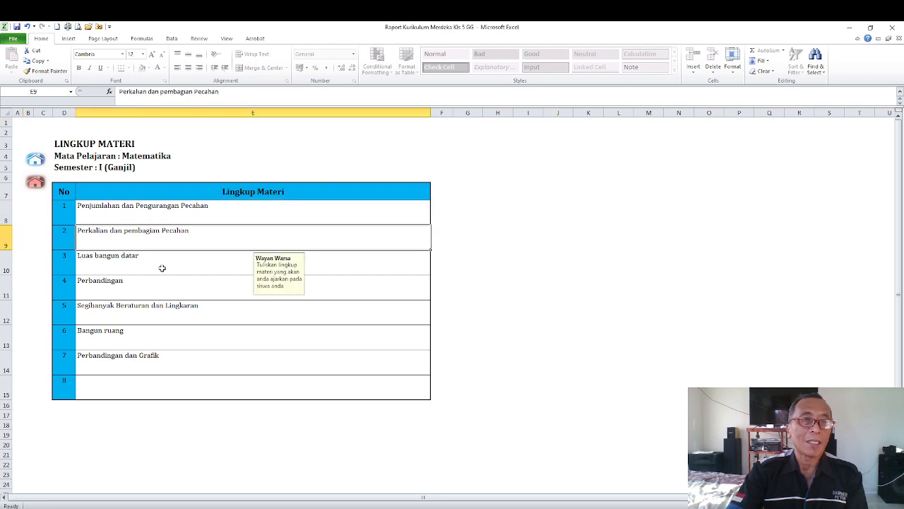
click(162, 266)
click(150, 283)
click(154, 309)
click(141, 331)
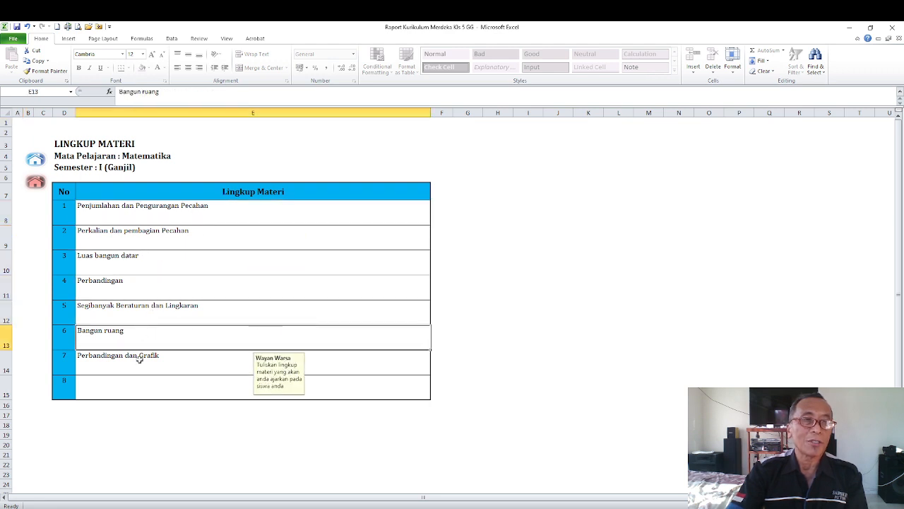
click(138, 358)
click(36, 183)
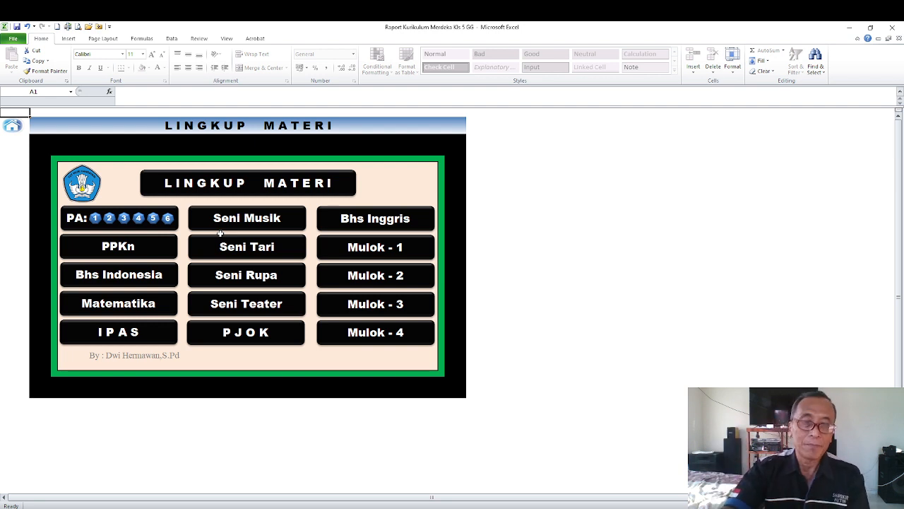
- Open the Mulok - 4 Lingkup Materi sheet, select its first topic in E8, and return to the subject menu
click(562, 221)
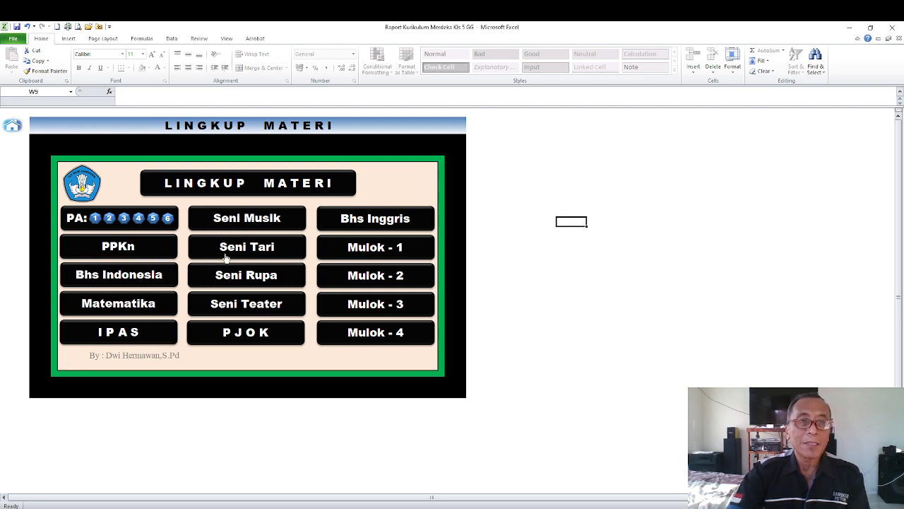
click(410, 332)
click(247, 210)
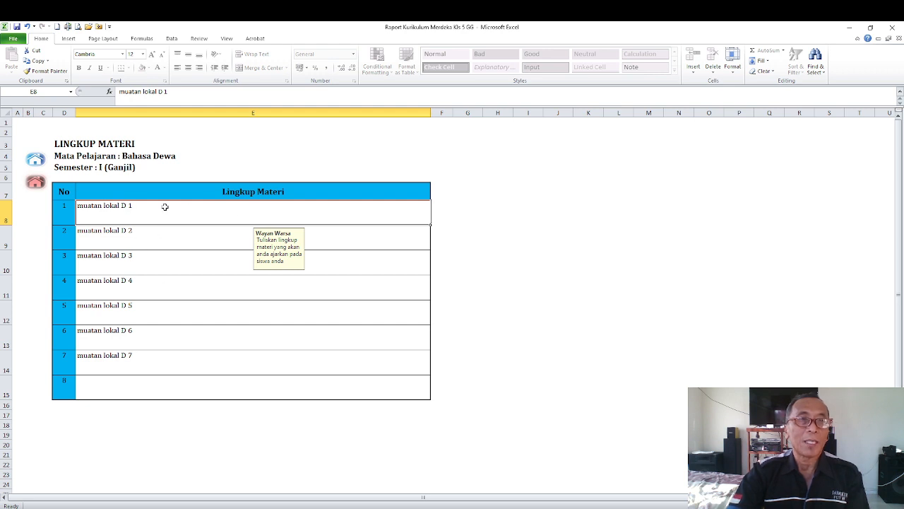
click(35, 183)
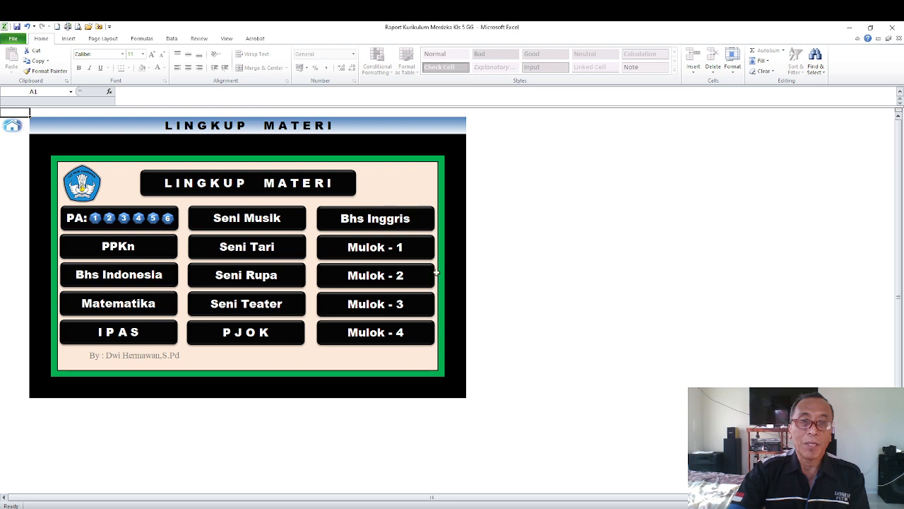
- View the PPKn Lingkup Materi sheet again, then go back through the subject menu to the main menu
click(142, 253)
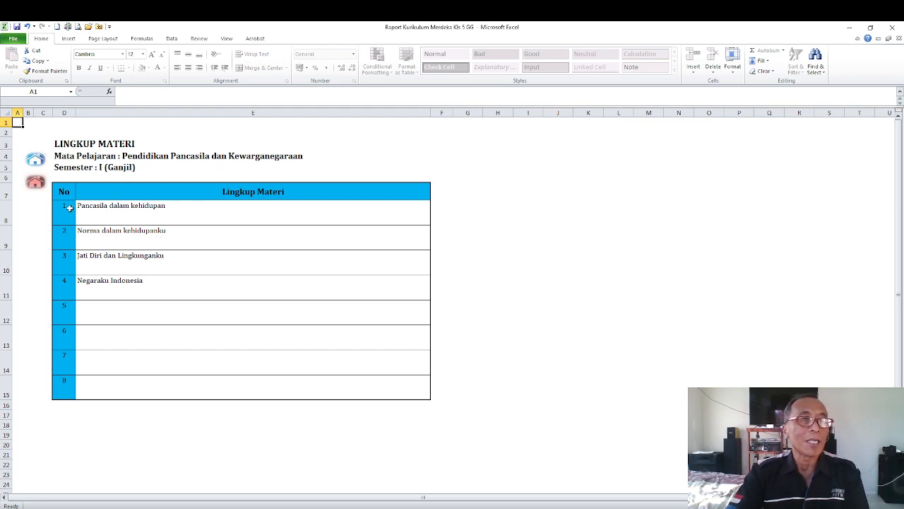
click(35, 187)
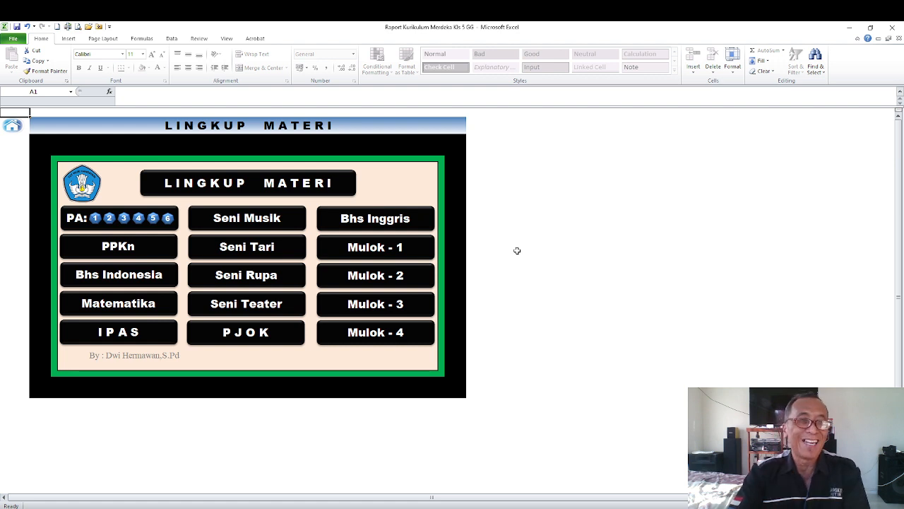
click(568, 257)
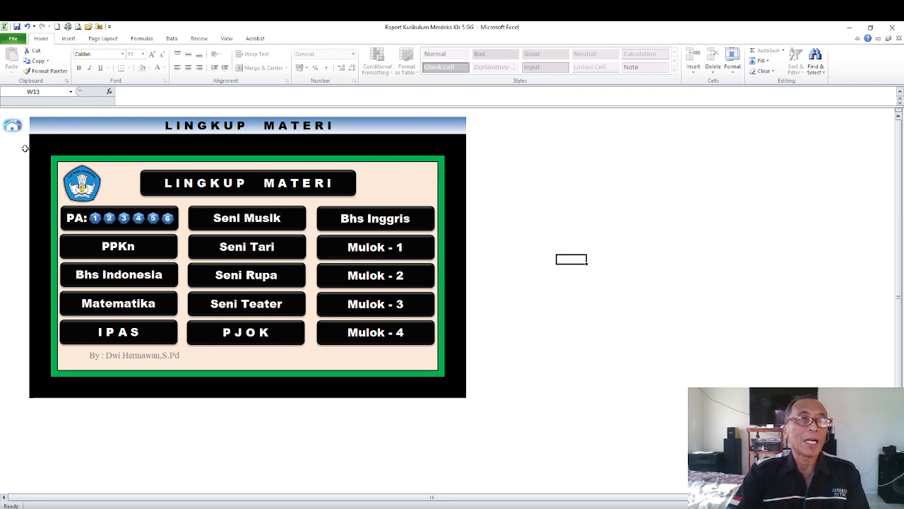
click(14, 128)
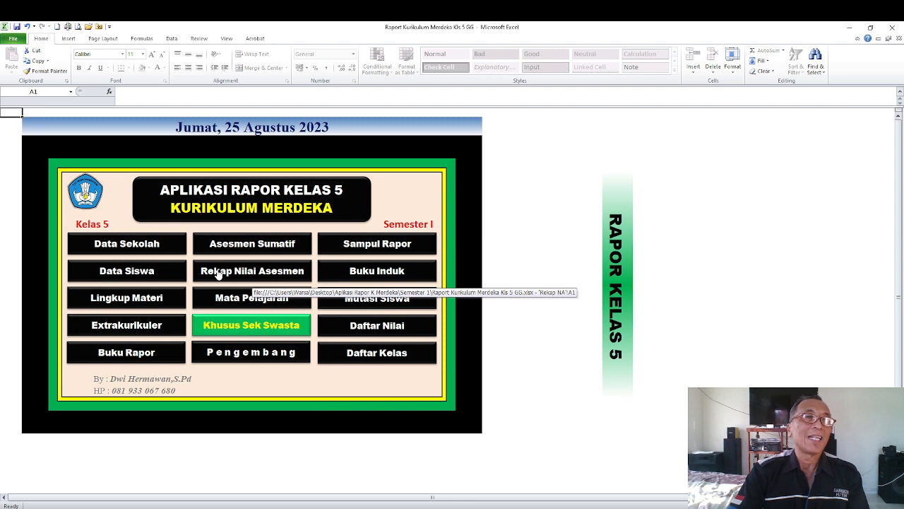
- Open the Extrakurikuler sheet and examine its student rows and the numbered activity list below the table
click(168, 327)
scroll(479, 231, down, 5)
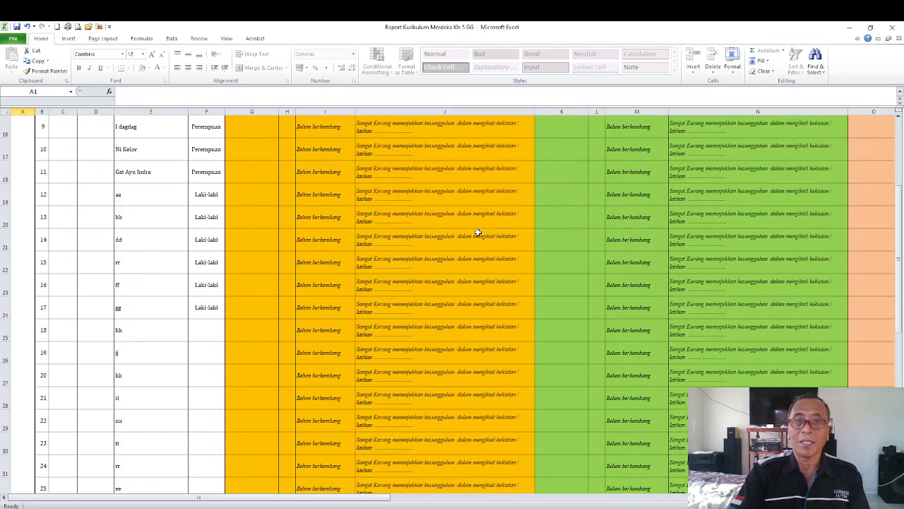
scroll(481, 231, up, 5)
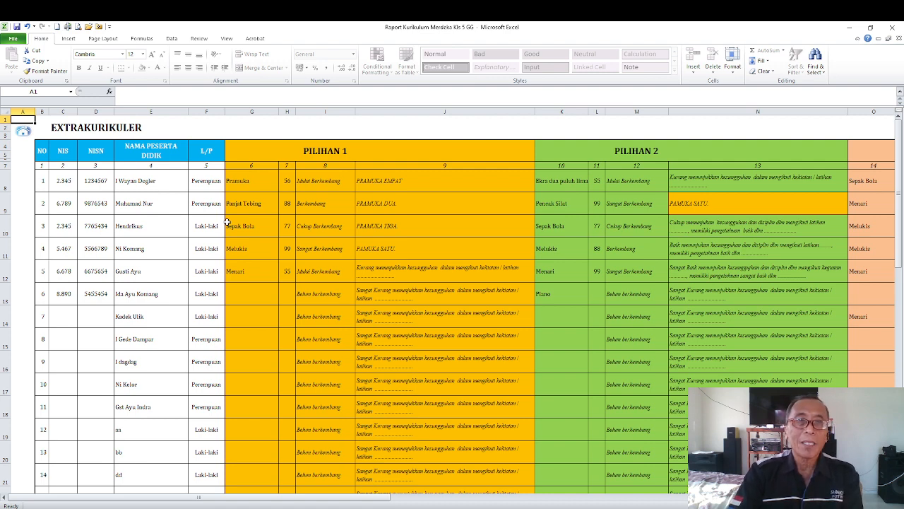
scroll(260, 241, down, 17)
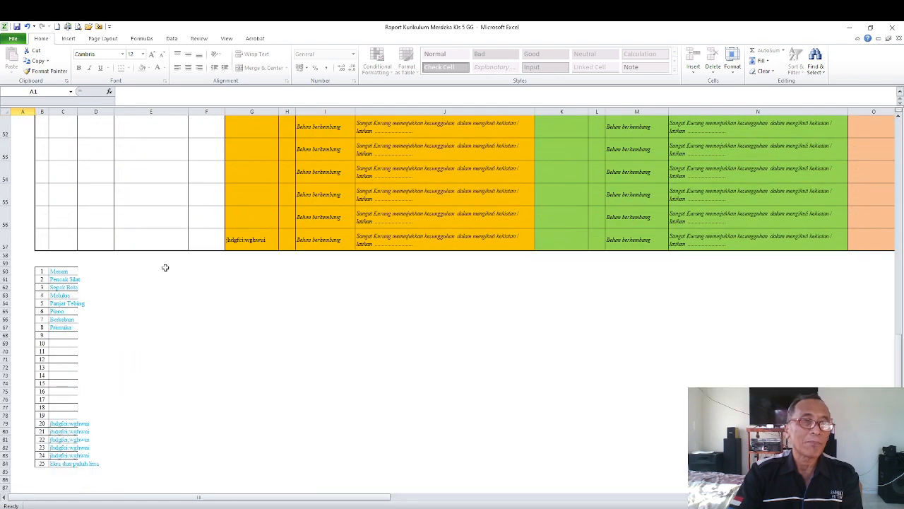
scroll(164, 268, down, 1)
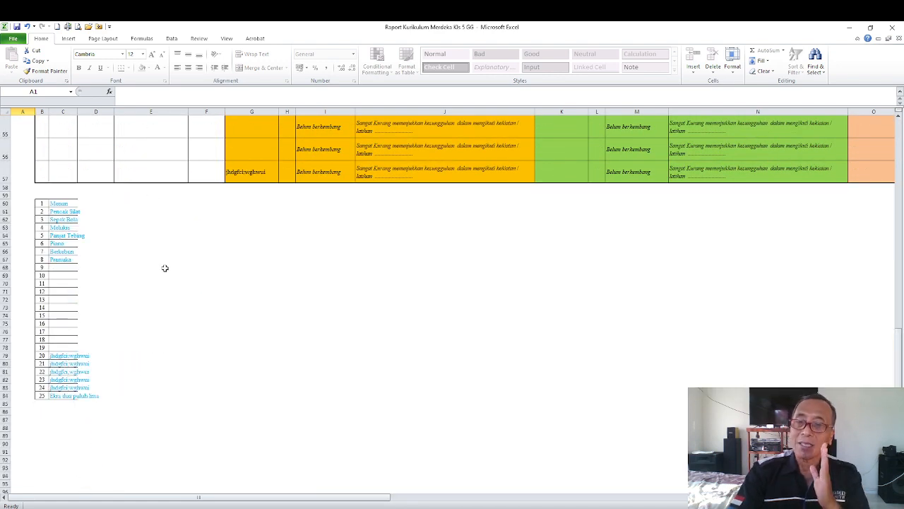
- Highlight the full list of extracurricular names in C60:C84, then clear the highlight
click(63, 204)
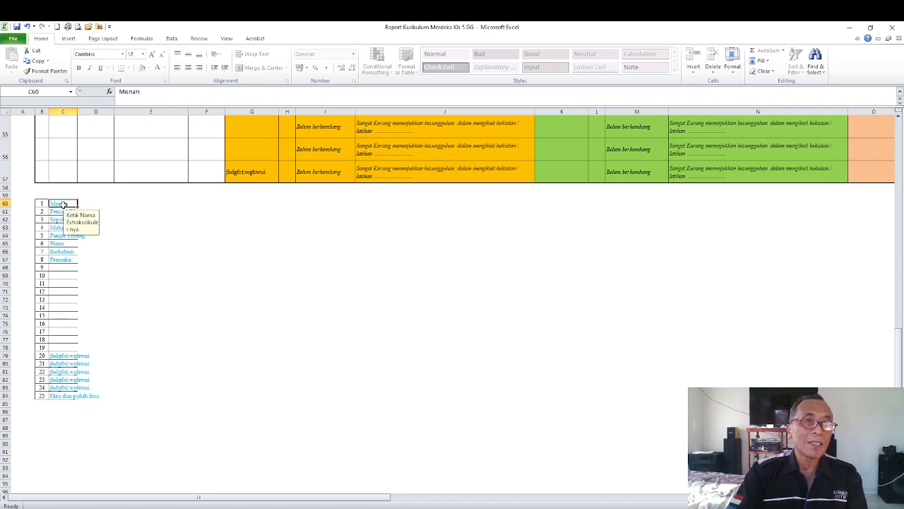
drag(62, 204, 61, 396)
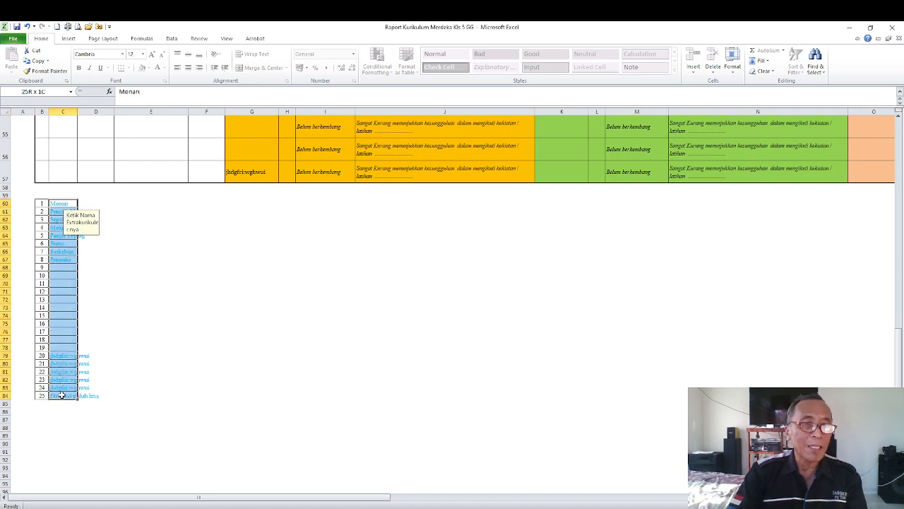
click(136, 259)
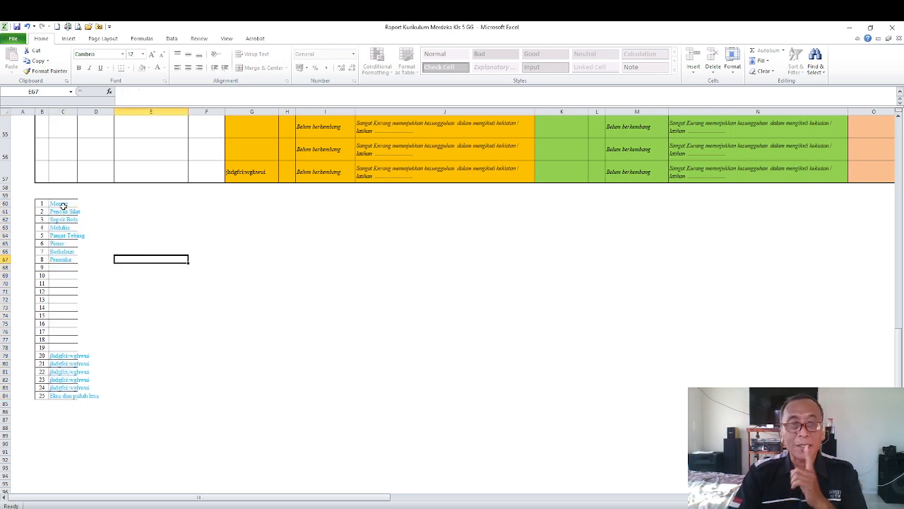
- Enter a placeholder extracurricular name as number 11 of the activity list, in cell C70
click(66, 251)
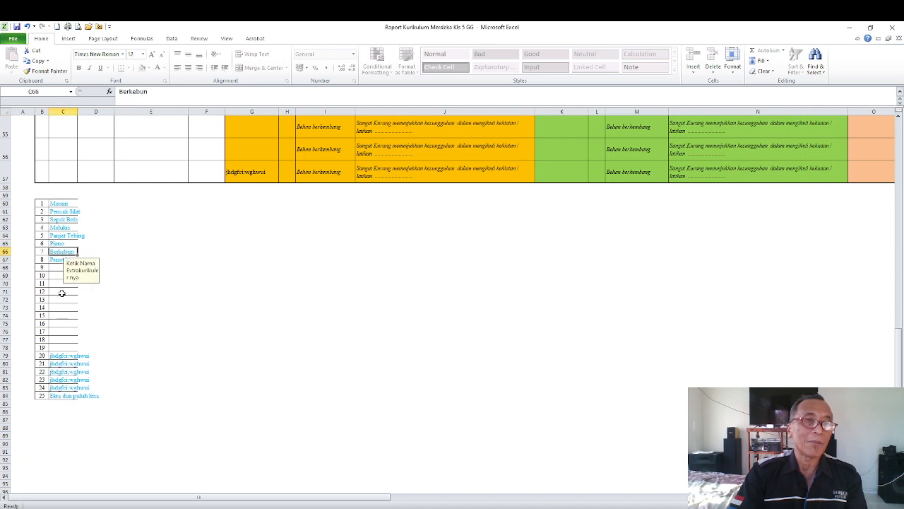
click(60, 284)
text(asigaedygaete)
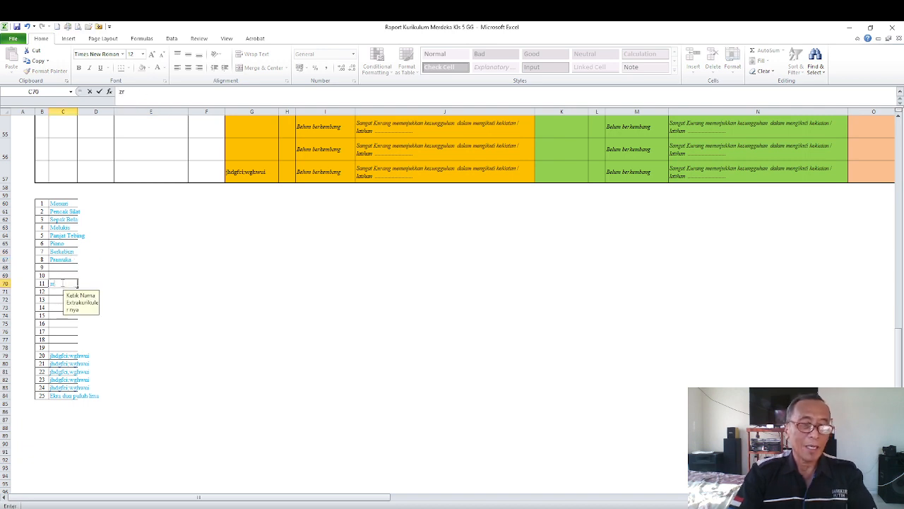
click(150, 275)
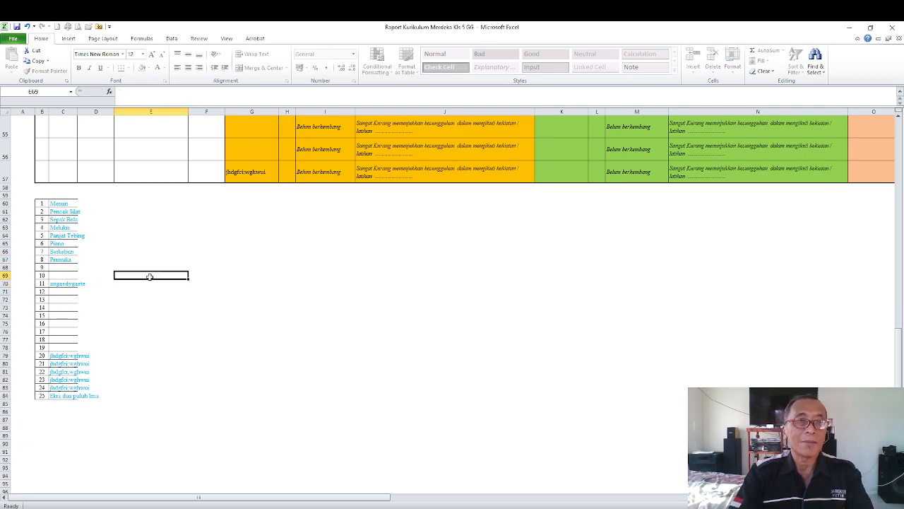
- Check the last activity in C84 and open the PILIHAN 1 choices in G57, keeping "jhdgfci;wghwui"
click(248, 176)
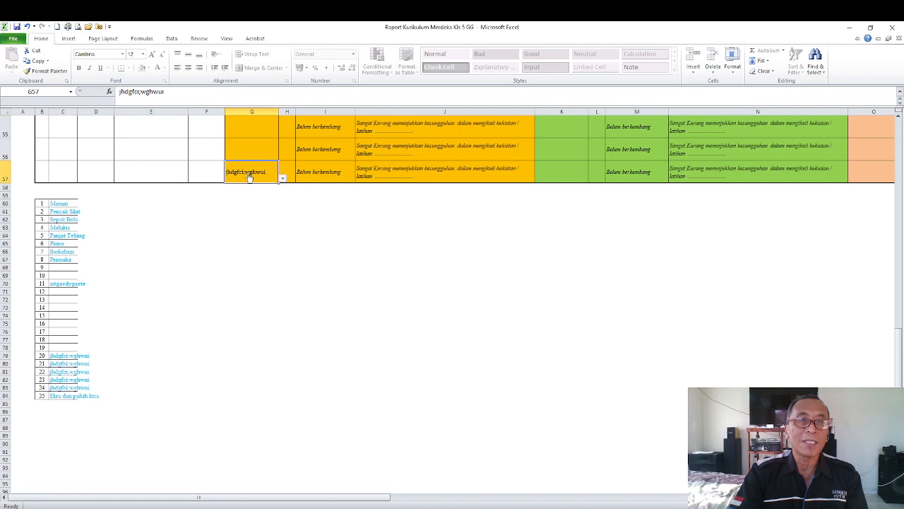
click(65, 395)
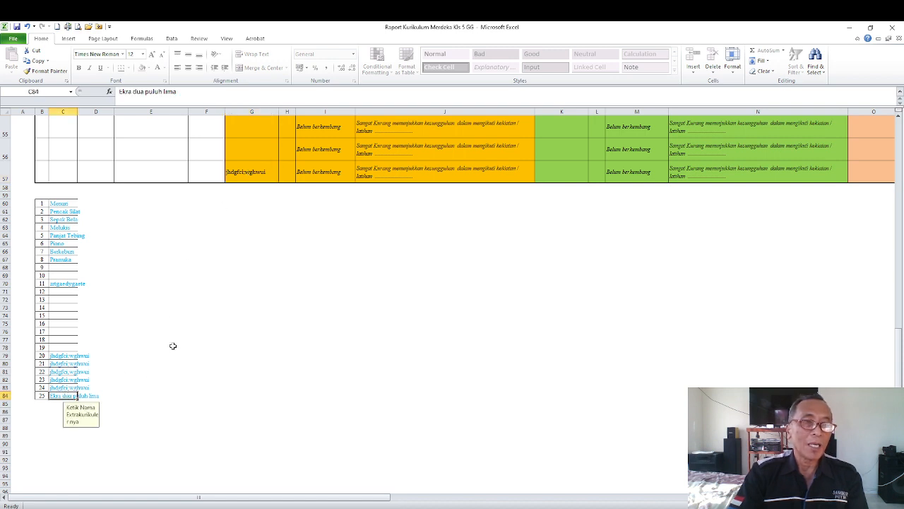
click(262, 173)
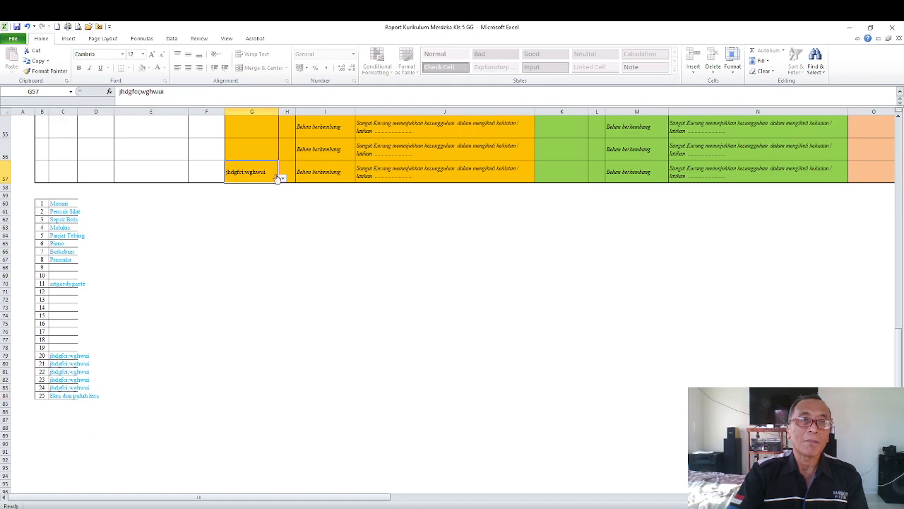
click(281, 180)
click(249, 222)
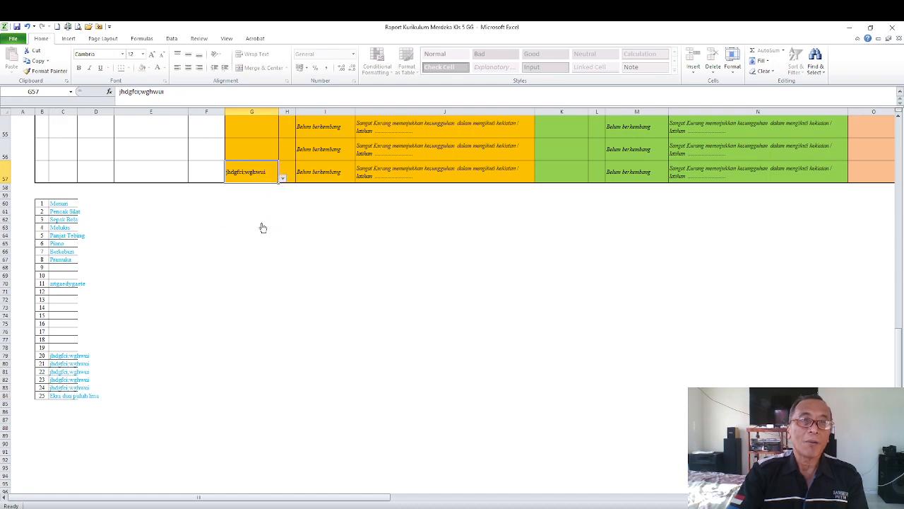
click(283, 226)
- Choose Sepak Bola as the PILIHAN 1 extracurricular for student number 6 in cell G13
scroll(284, 226, up, 18)
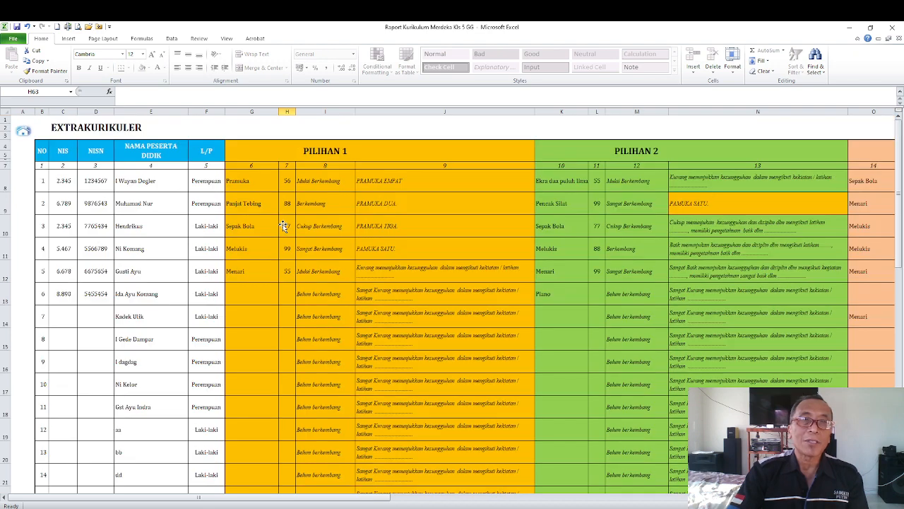
click(339, 152)
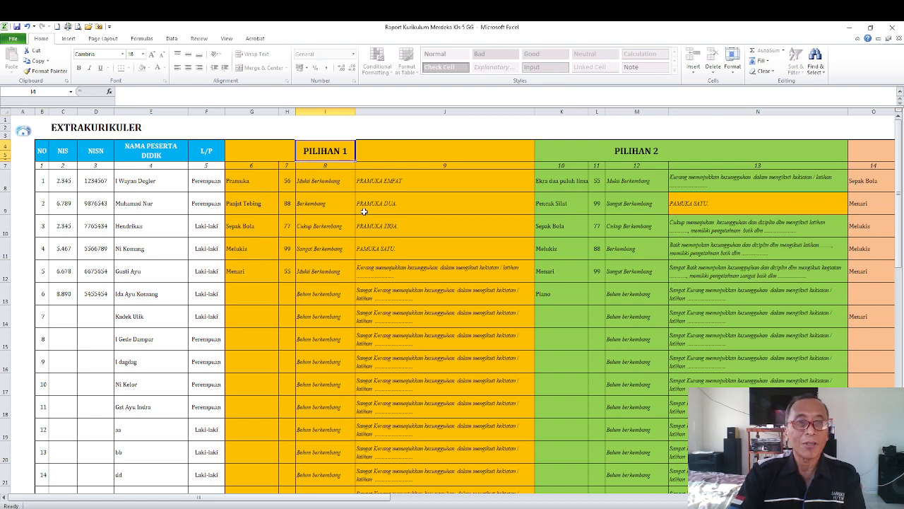
click(5, 300)
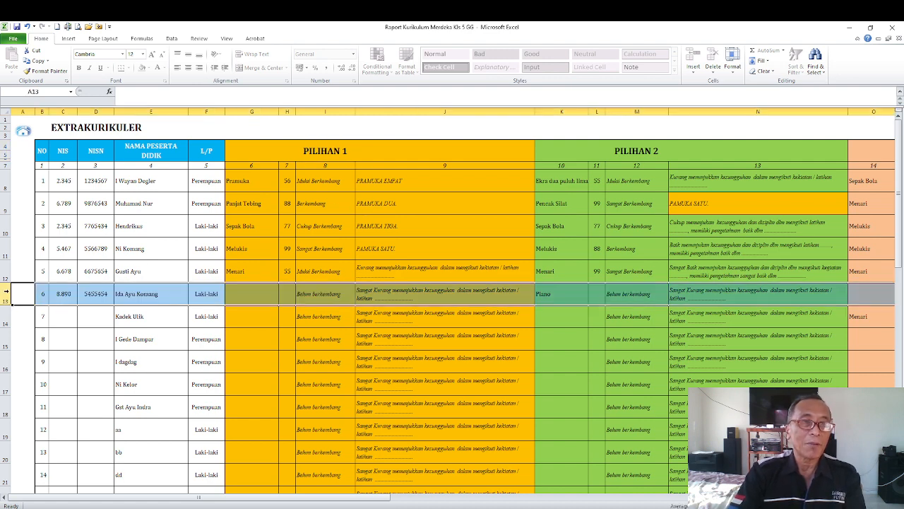
click(263, 297)
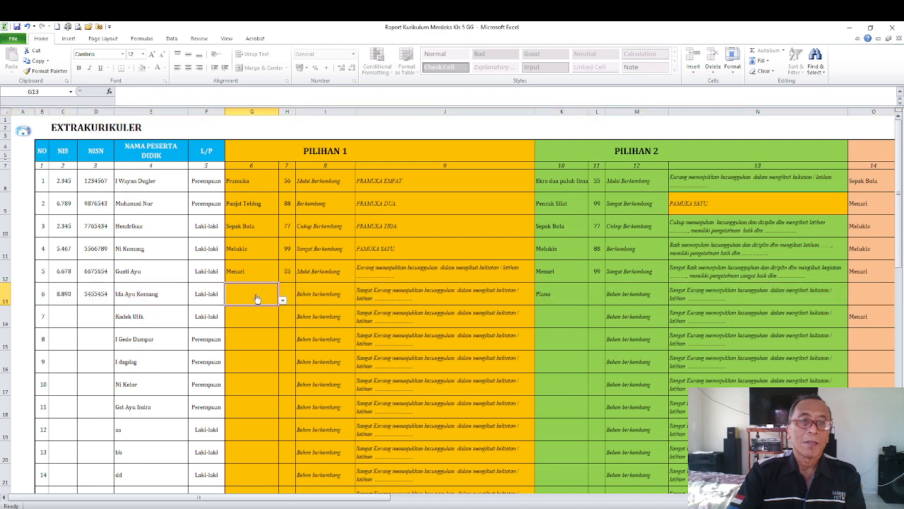
click(283, 300)
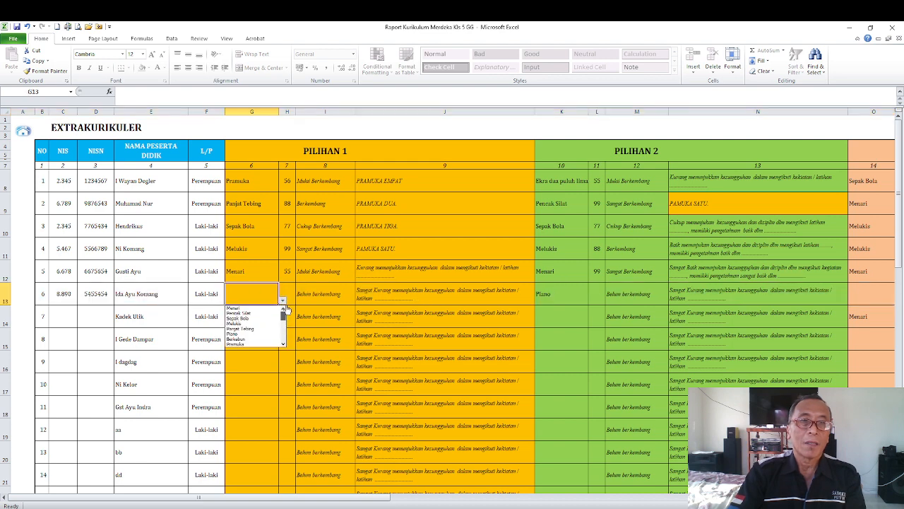
click(267, 318)
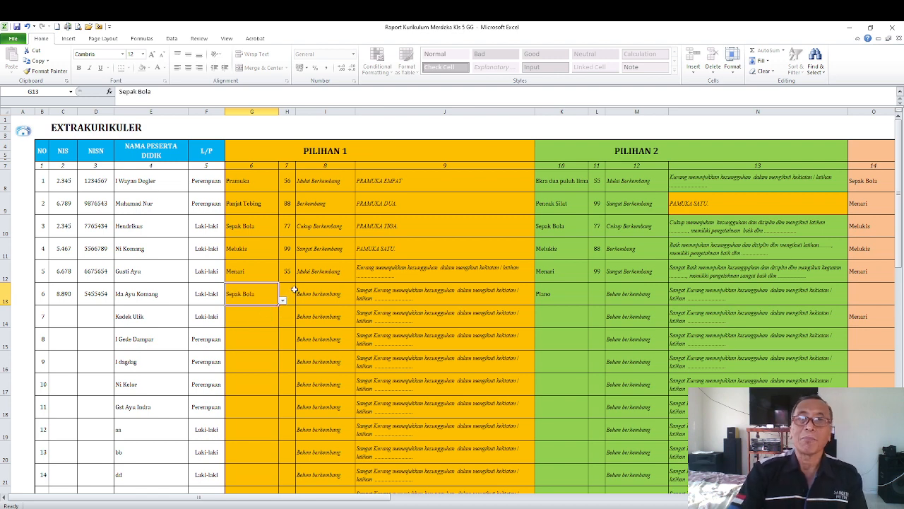
- Highlight the first student's row and examine its entries across PILIHAN 3, PILIHAN 4 and PILIHAN 5
click(28, 186)
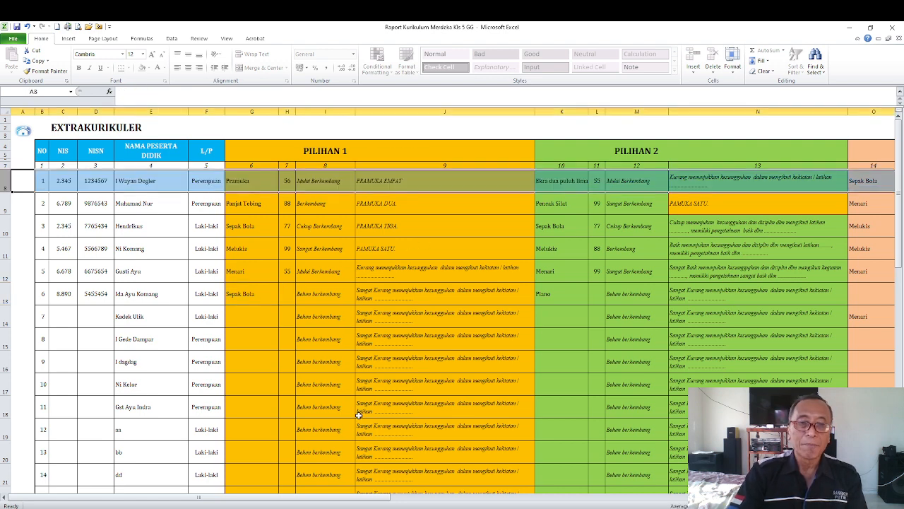
drag(368, 498, 375, 498)
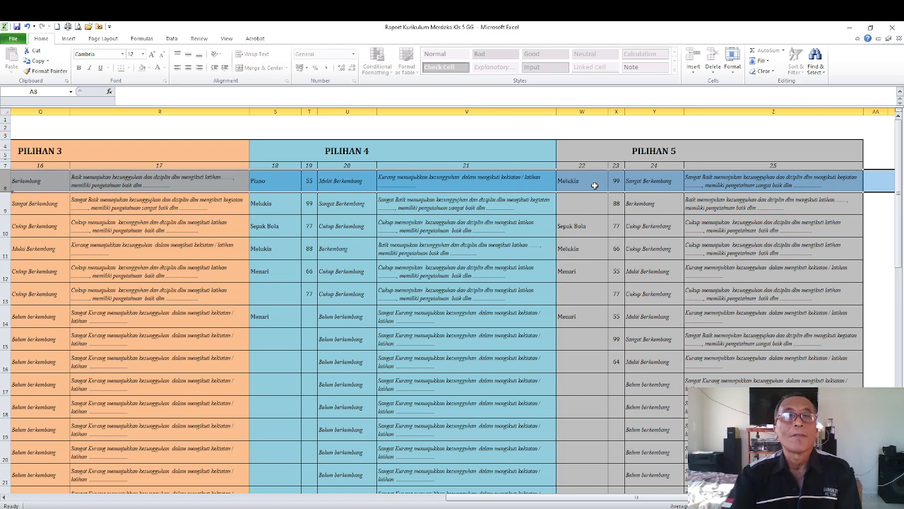
- Look over the PILIHAN 5 block by highlighting its heading and first eight student rows, and return to the PILIHAN 2 heading
click(587, 214)
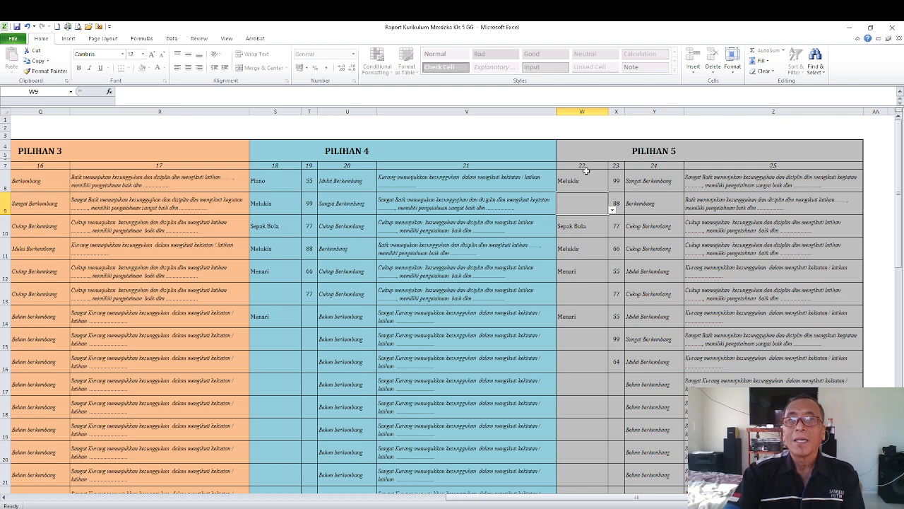
drag(615, 149, 654, 228)
drag(581, 152, 805, 344)
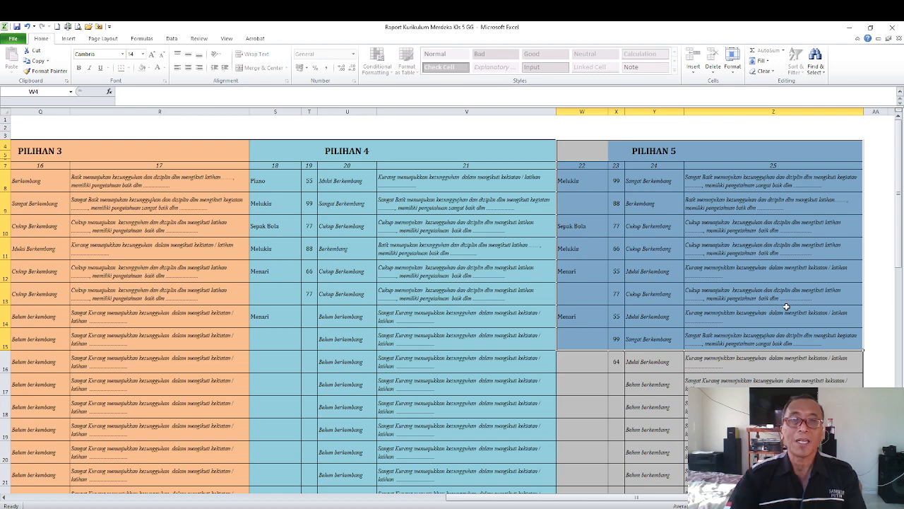
drag(466, 498, 200, 500)
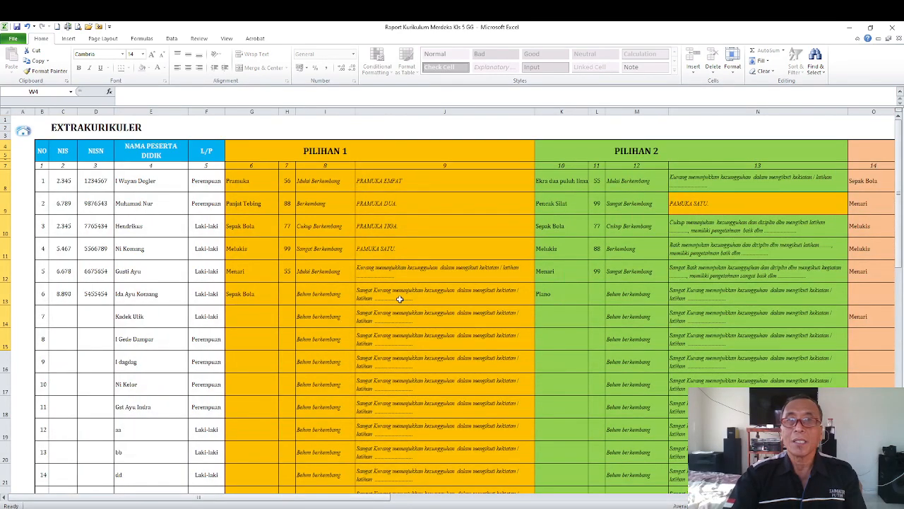
click(614, 150)
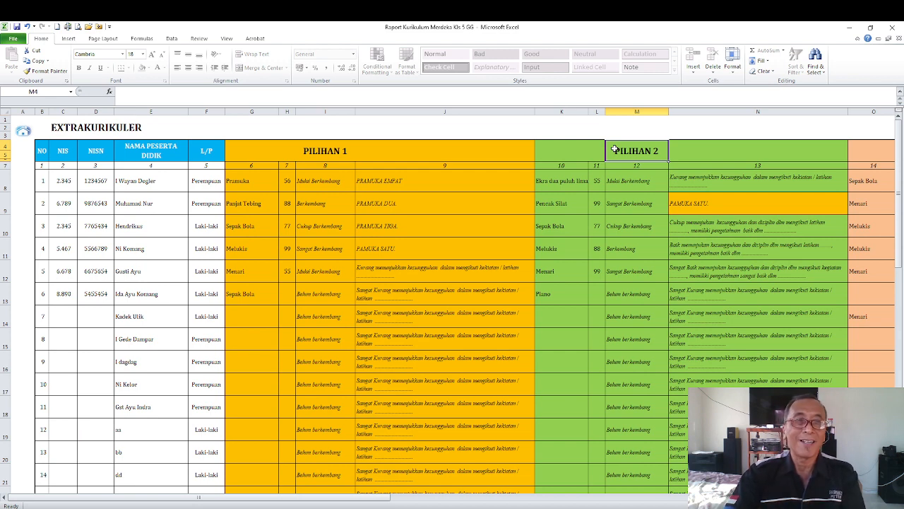
- Examine the first student's PILIHAN 1 description and PILIHAN 2 activity, and the PILIHAN 1 activities of students 1 to 6 in G8:G13
click(466, 173)
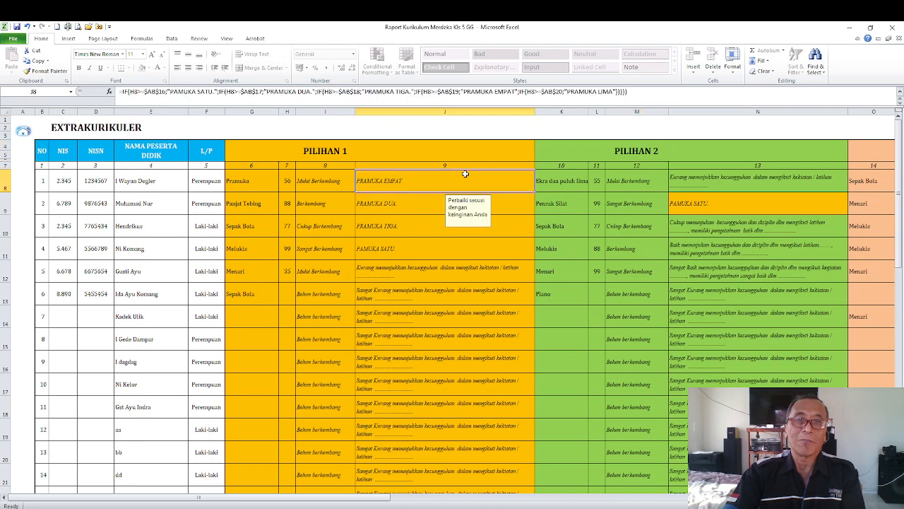
click(544, 175)
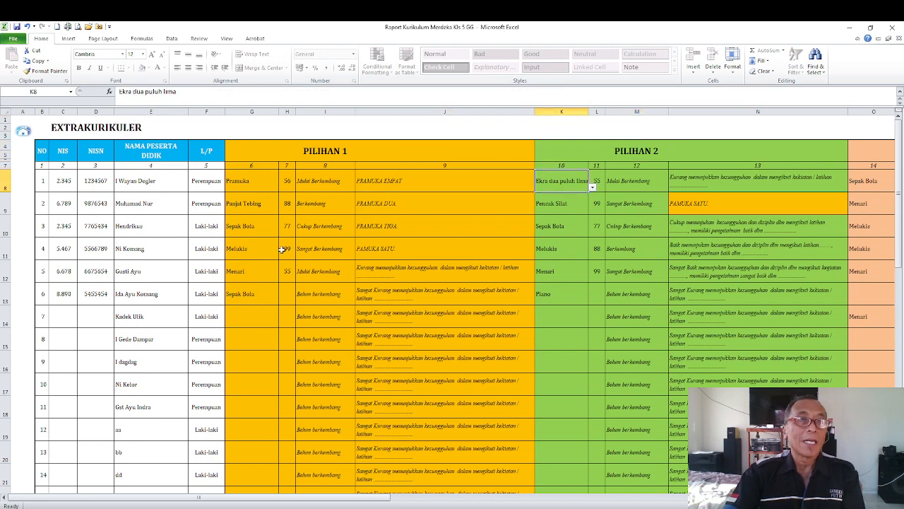
scroll(287, 249, down, 4)
scroll(290, 246, up, 4)
click(261, 184)
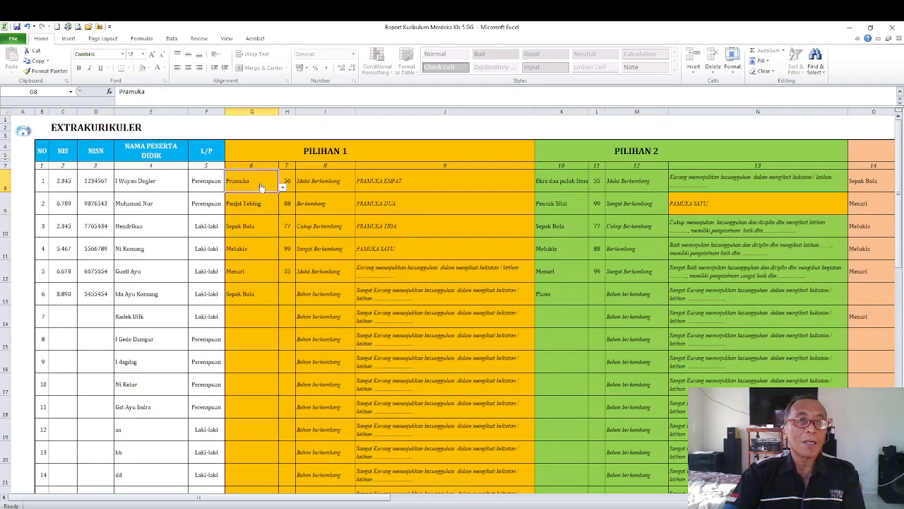
click(256, 212)
click(257, 226)
click(258, 248)
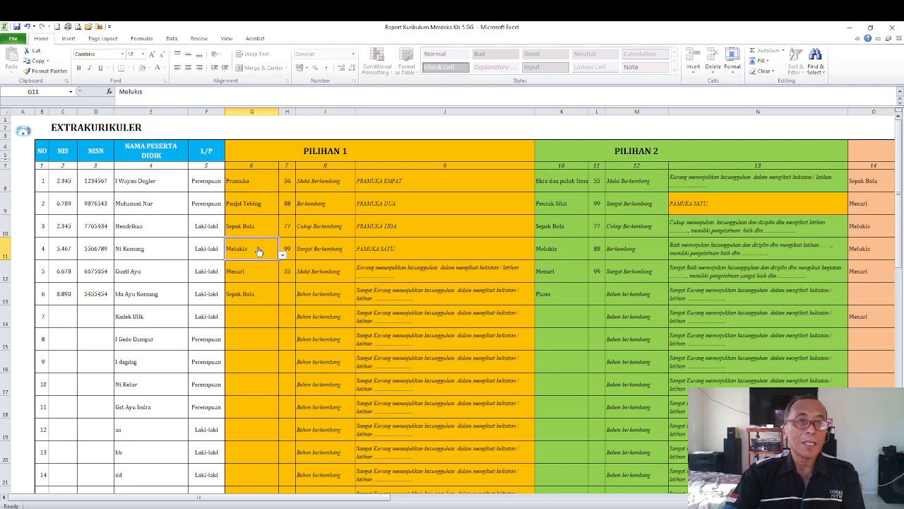
click(253, 273)
click(250, 294)
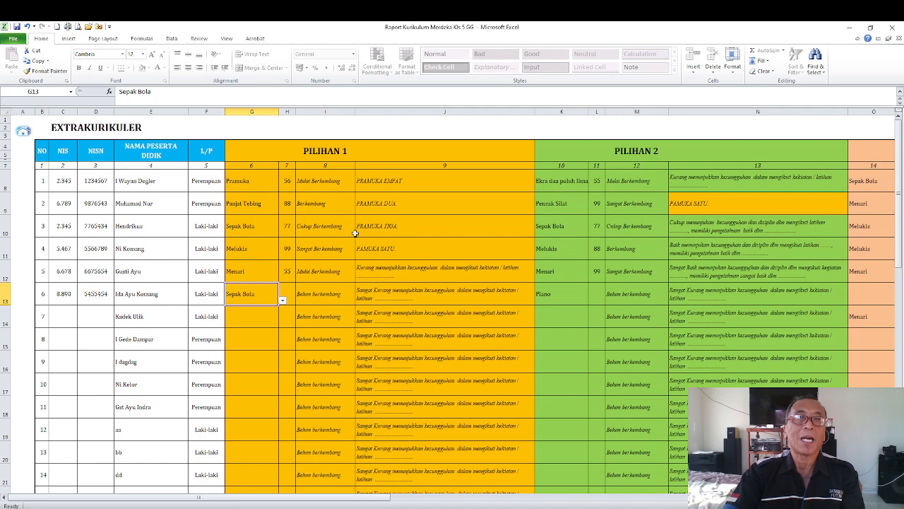
- Check the empty PILIHAN 2 activity in K14 and the PILIHAN 1 description formulas in J14 and J15
scroll(459, 256, down, 2)
scroll(459, 256, down, 1)
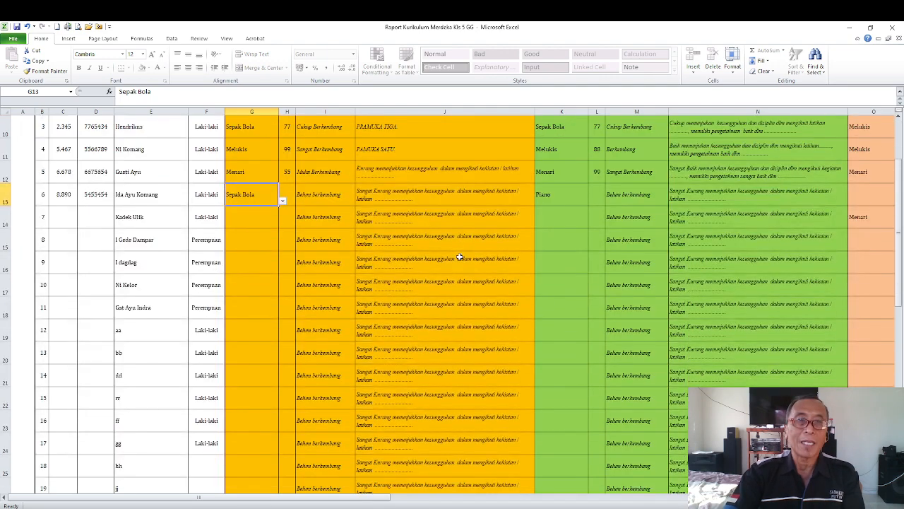
click(563, 220)
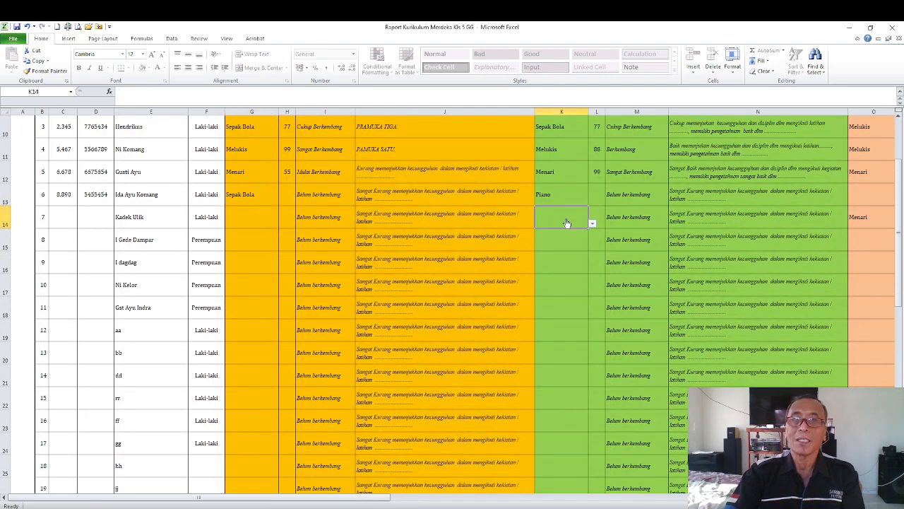
click(397, 220)
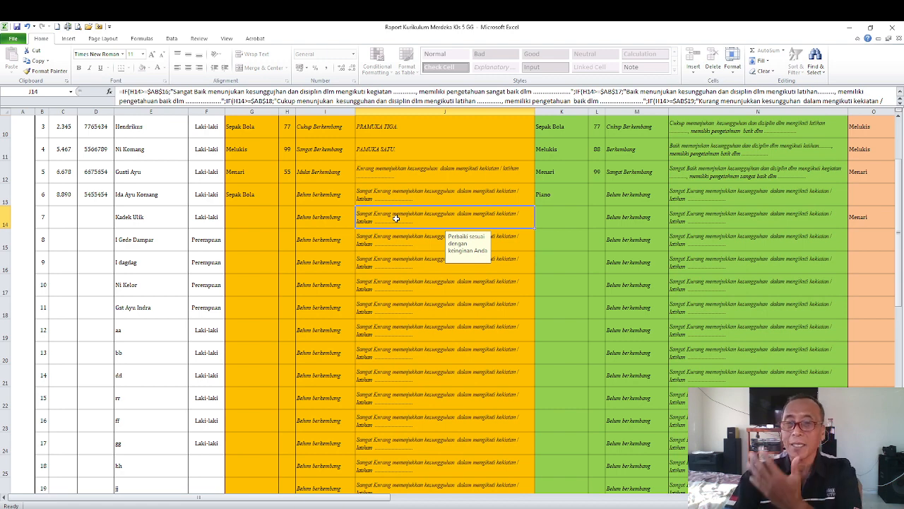
click(418, 242)
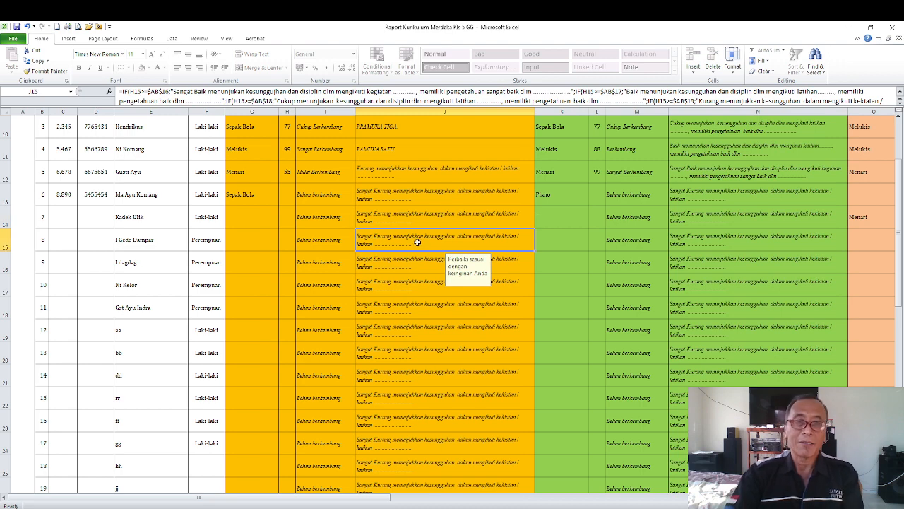
scroll(417, 242, up, 3)
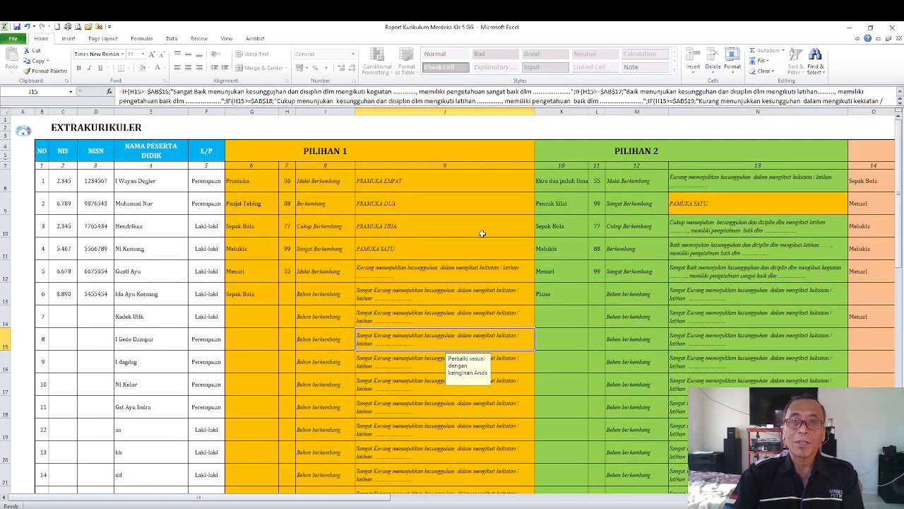
- Examine the PRAMUKA description texts inside the formula of cell N9, leaving the formula as it is
click(707, 202)
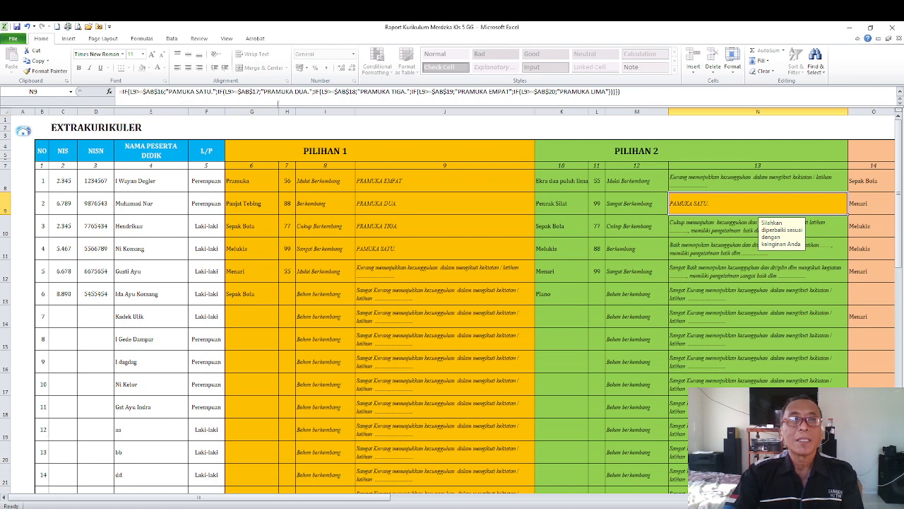
drag(265, 93, 508, 93)
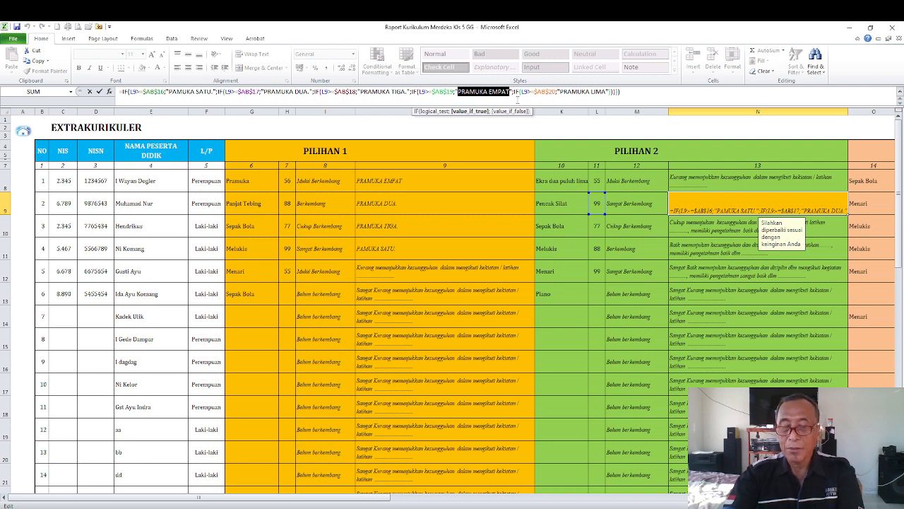
key(Return)
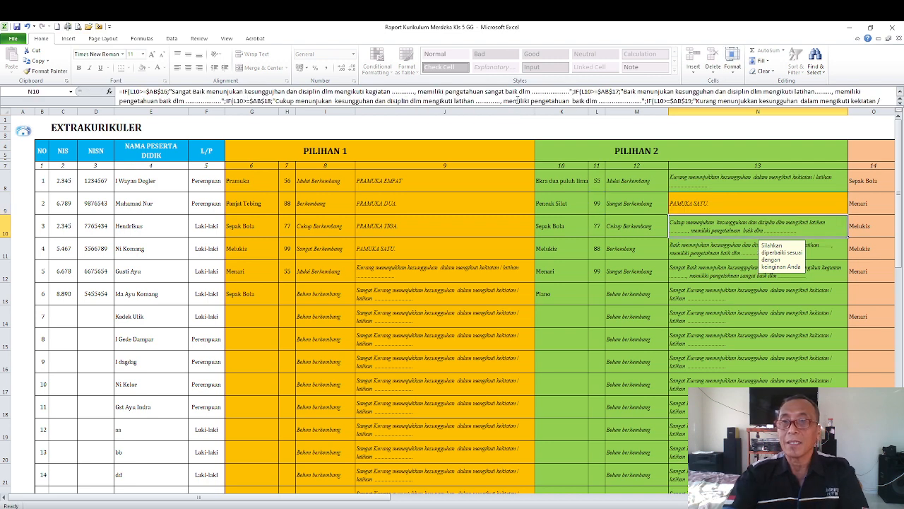
- Copy the Pramuka description formula from N9 into student number 7's PILIHAN 2 description in cell N14
click(689, 202)
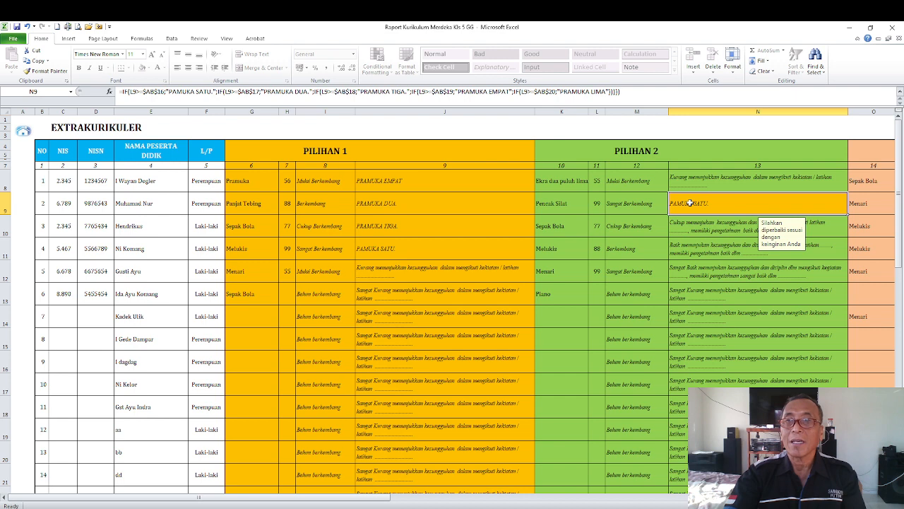
click(692, 301)
click(692, 206)
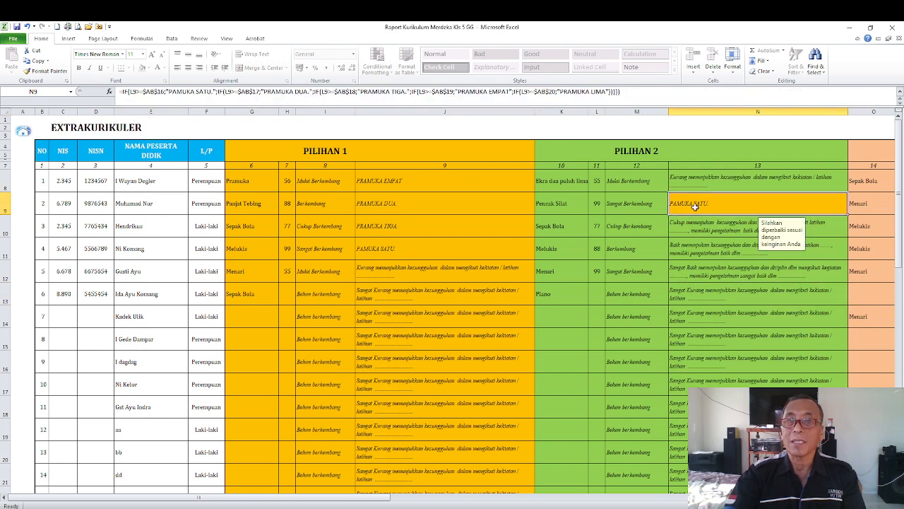
click(37, 61)
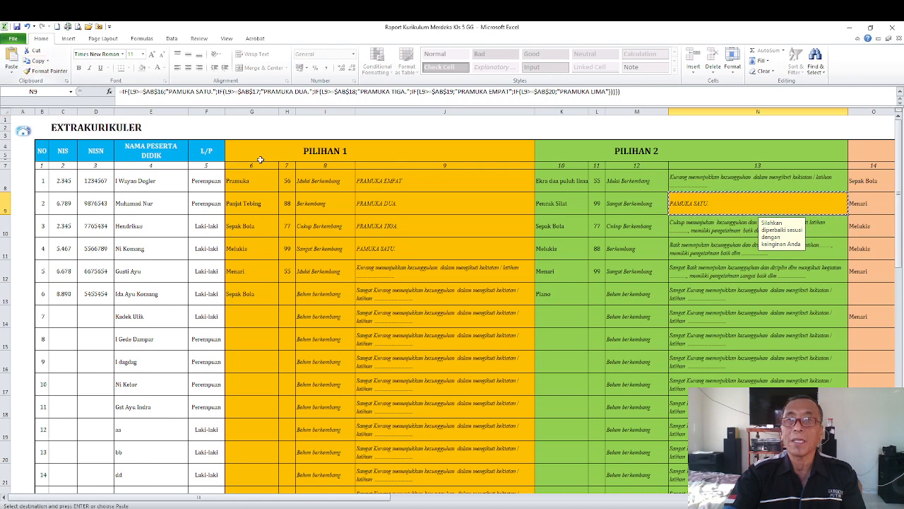
click(695, 318)
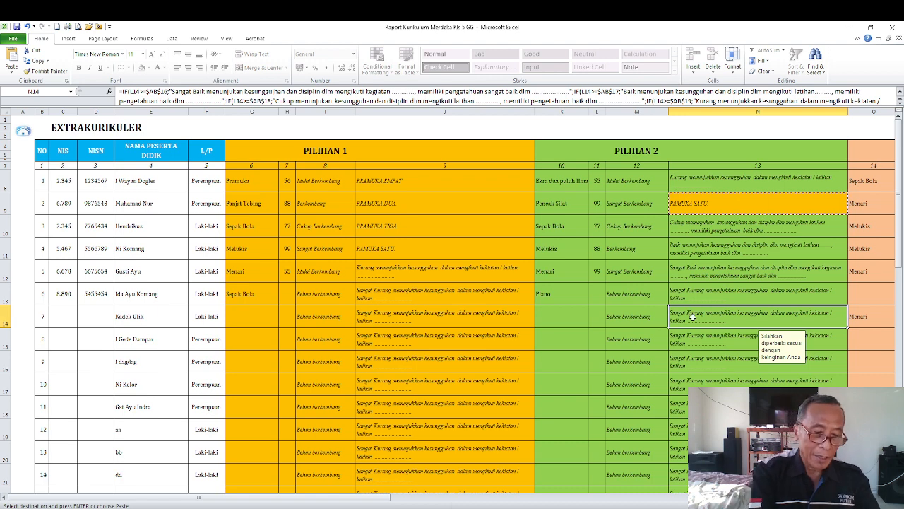
key(ctrl+v)
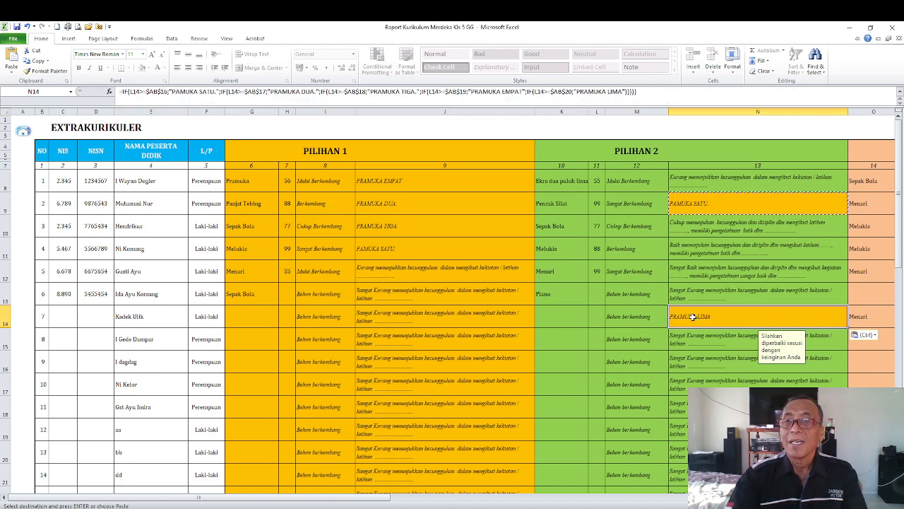
- Enter 78 as student number 7's PILIHAN 2 score in cell L14
click(736, 292)
click(600, 317)
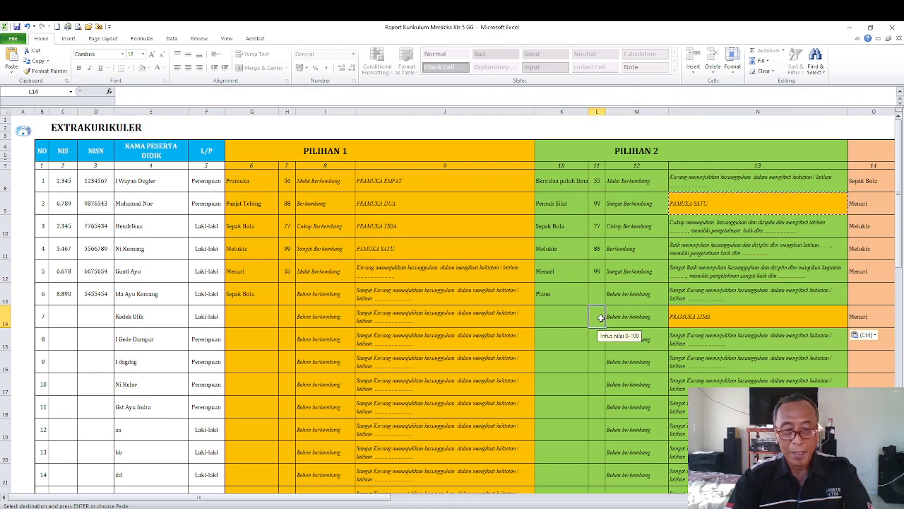
text(78)
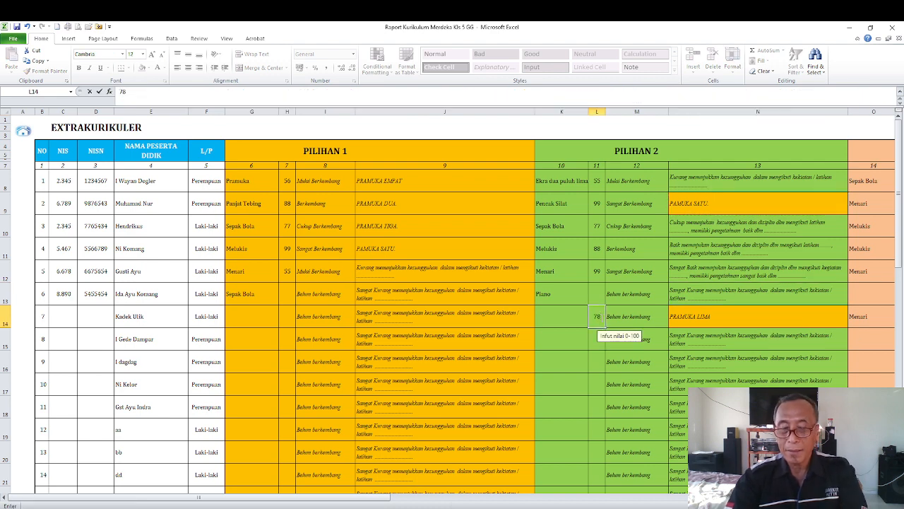
key(Return)
- Set student number 2's PILIHAN 2 score in cell L9 to 98
click(596, 205)
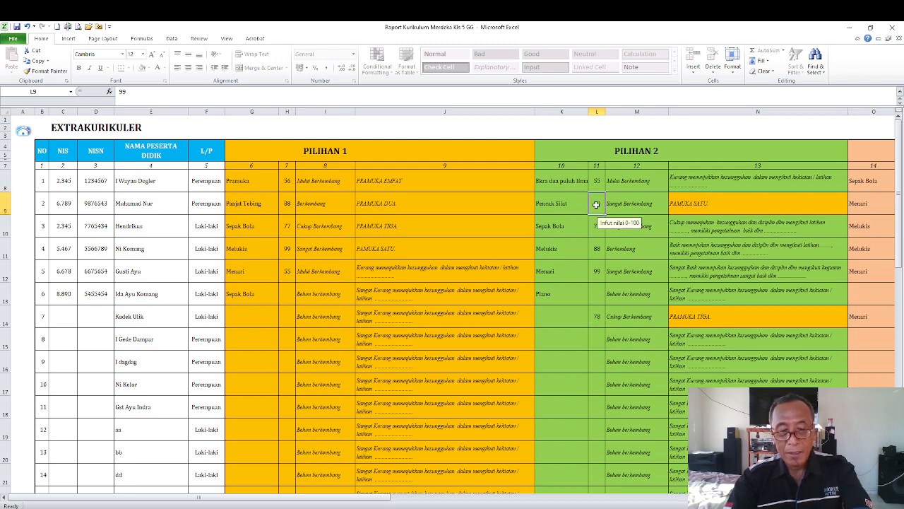
text(98)
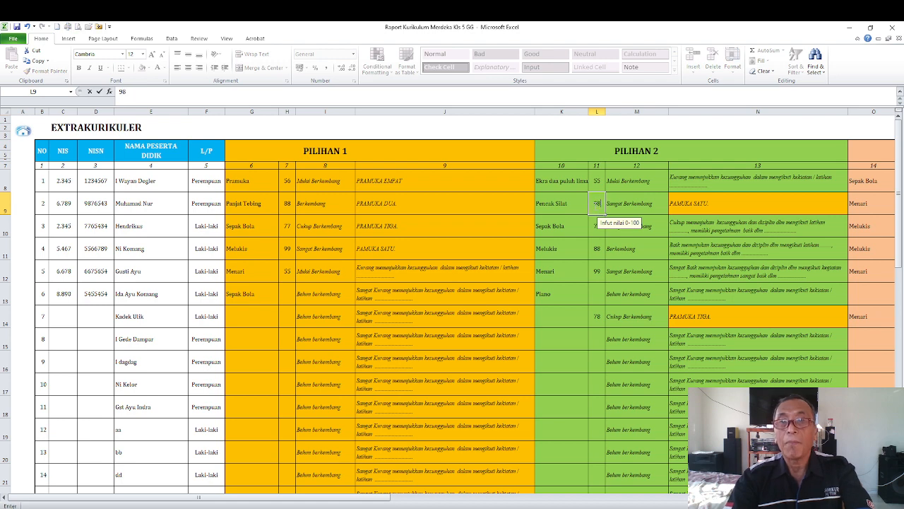
key(Return)
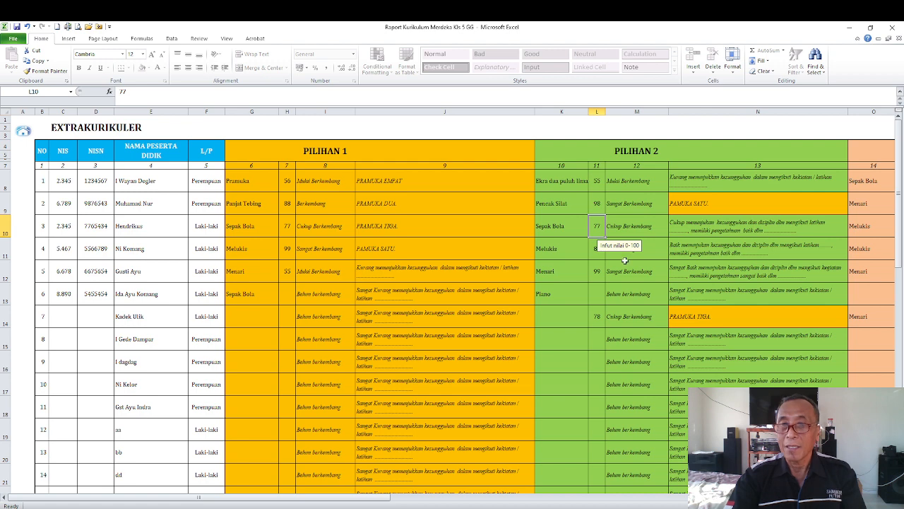
- Compare the PILIHAN 2 descriptions in N9 and N14, and look across the PILIHAN 3 to PILIHAN 5 blocks
click(701, 206)
click(705, 320)
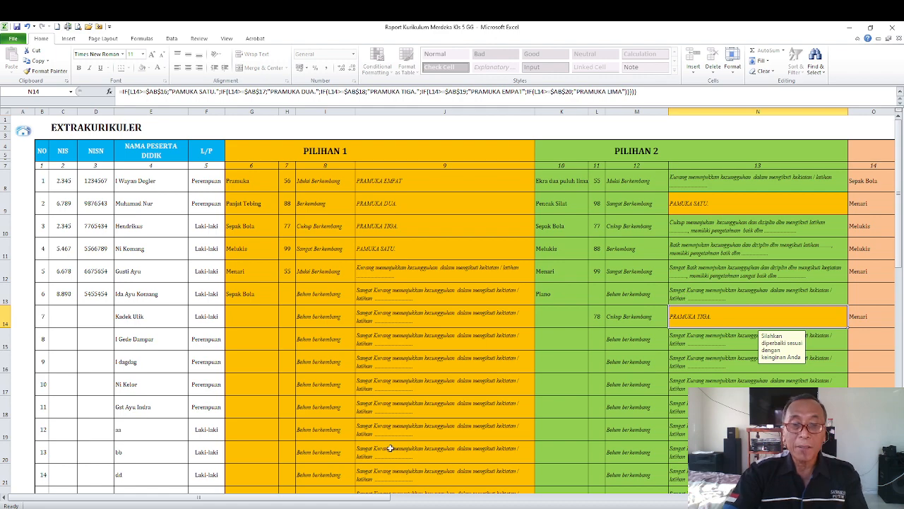
drag(388, 498, 793, 498)
drag(581, 498, 637, 498)
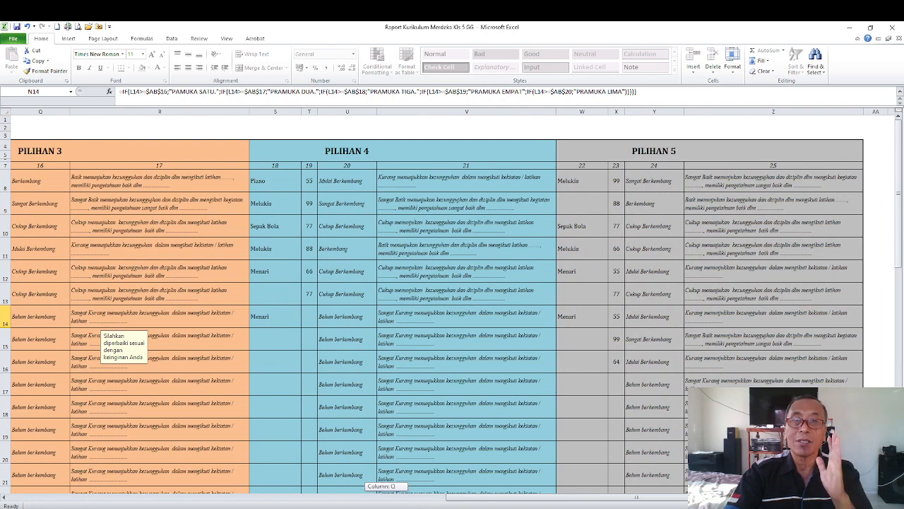
drag(832, 499, 498, 501)
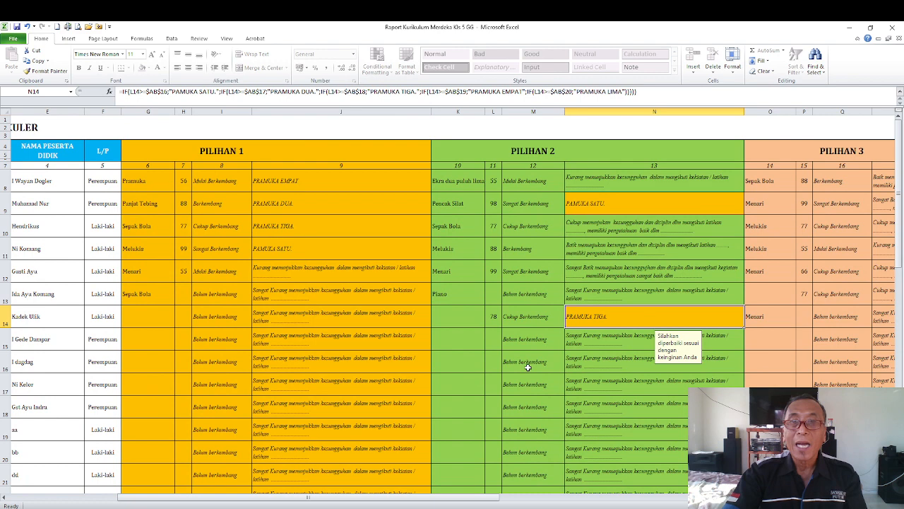
- Check student number 2's PILIHAN 2 description and activity choices in K9, keeping Pencak Silat, and the description formula in J10
click(601, 204)
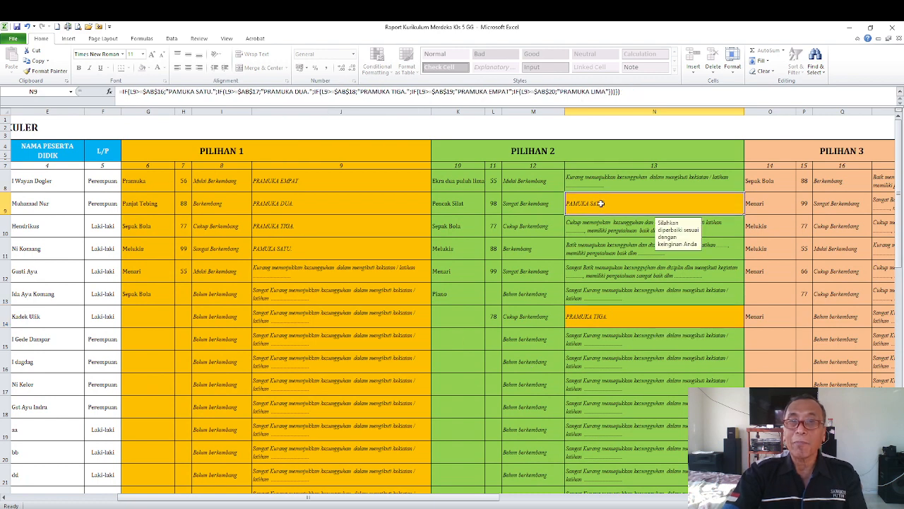
click(457, 207)
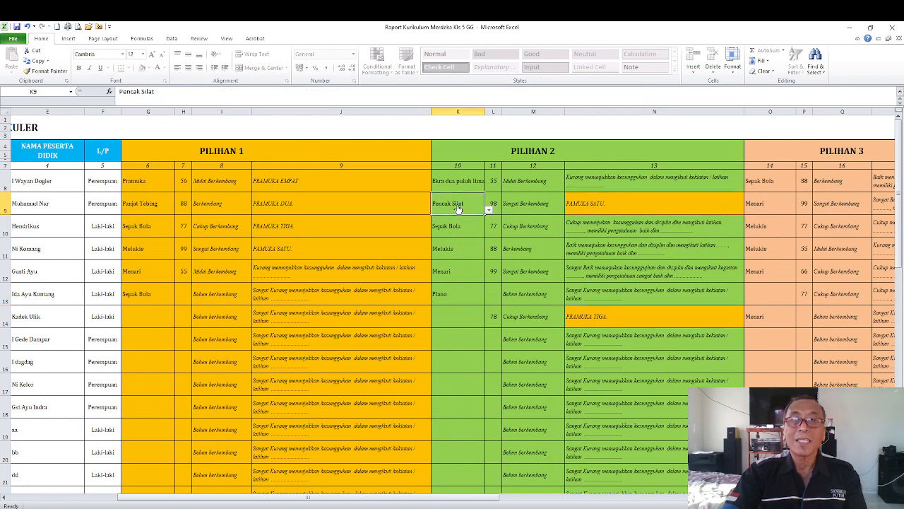
click(488, 212)
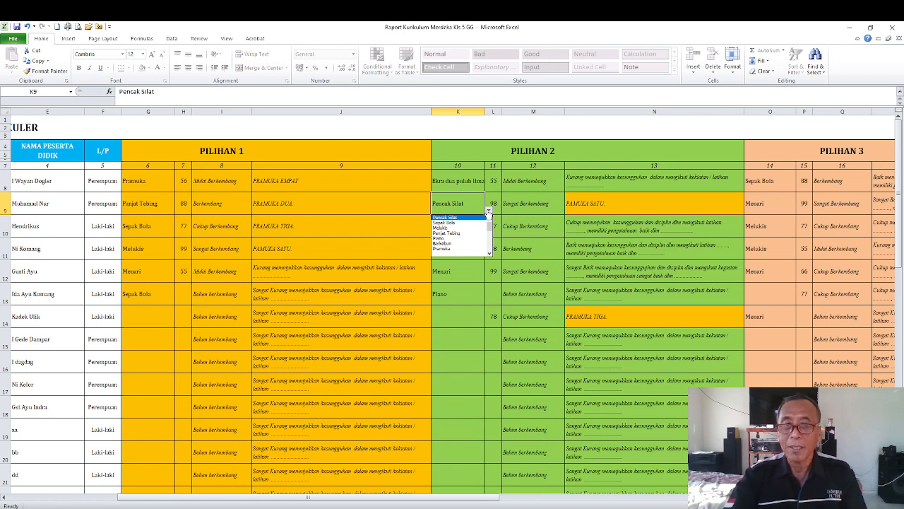
click(524, 243)
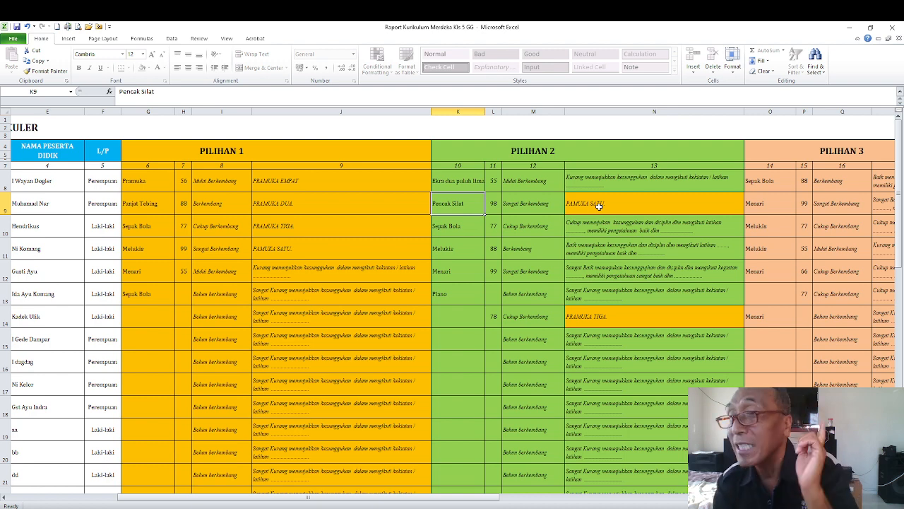
click(348, 227)
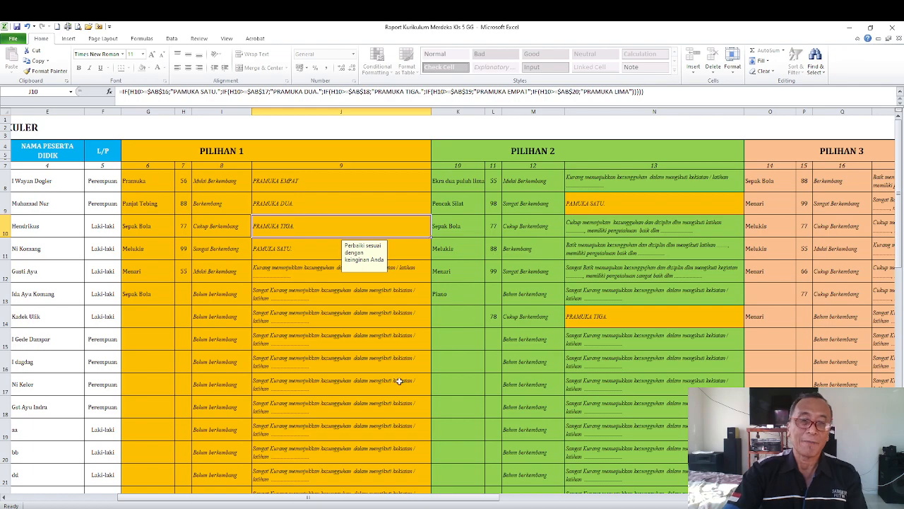
- Check the Sangat Berkembang label in cell AC10 of the predicate table beside PILIHAN 5, keeping its text
drag(304, 498, 5, 497)
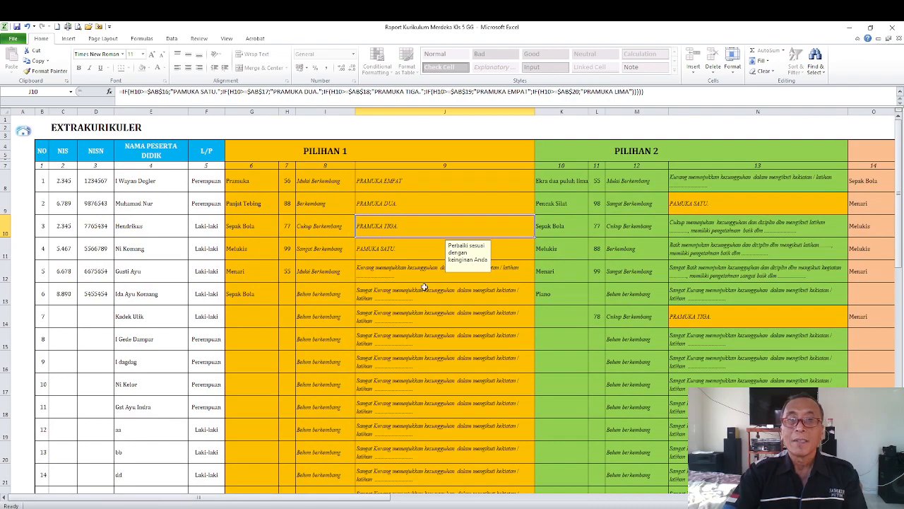
drag(381, 498, 701, 488)
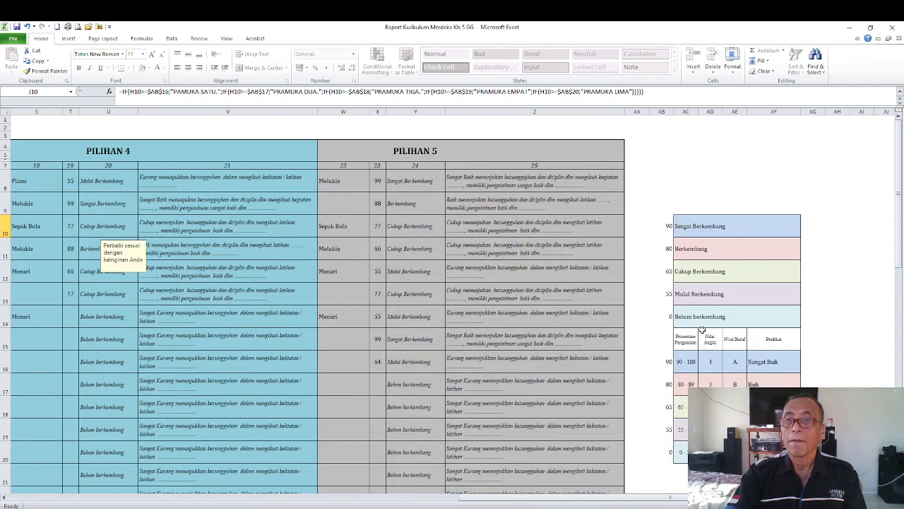
click(695, 290)
click(696, 227)
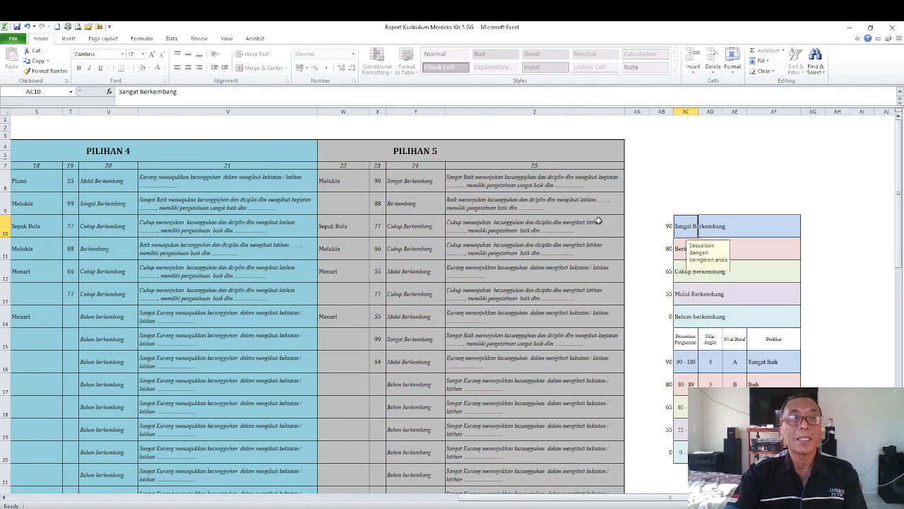
click(219, 92)
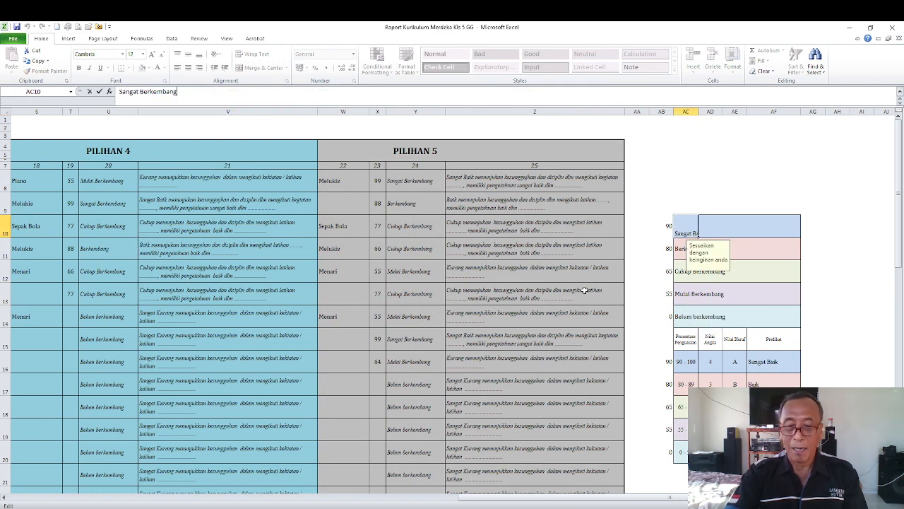
key(Return)
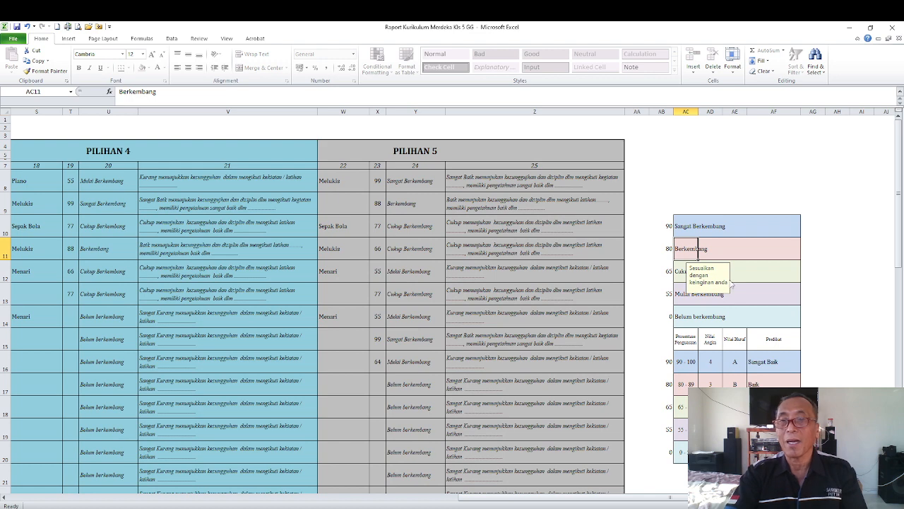
- Compare the predicate labels in AC10 to AC14 and the threshold in AB10 with the PILIHAN 5 predicates in Y10 and Y11
click(751, 271)
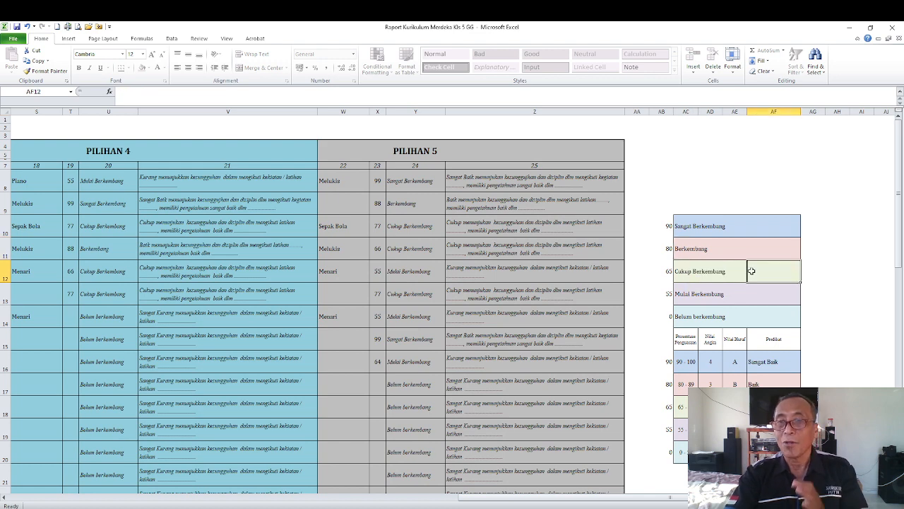
click(743, 226)
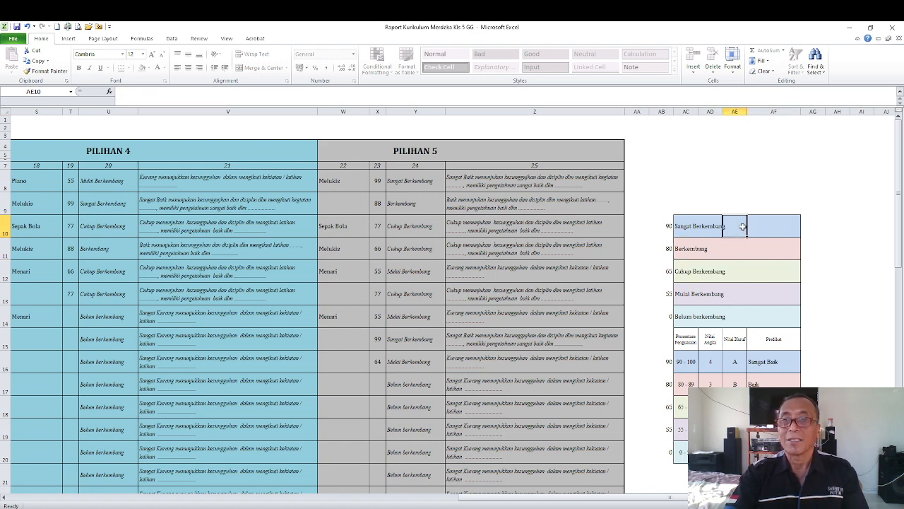
click(697, 248)
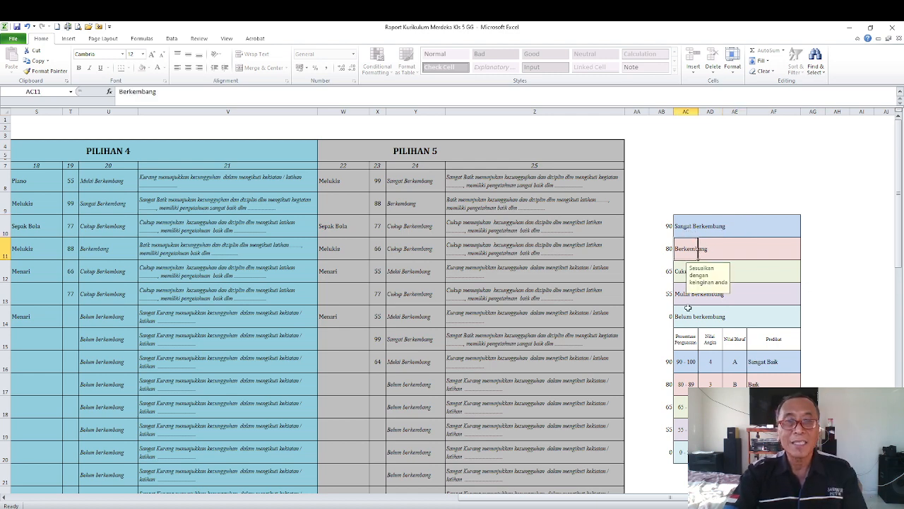
click(401, 254)
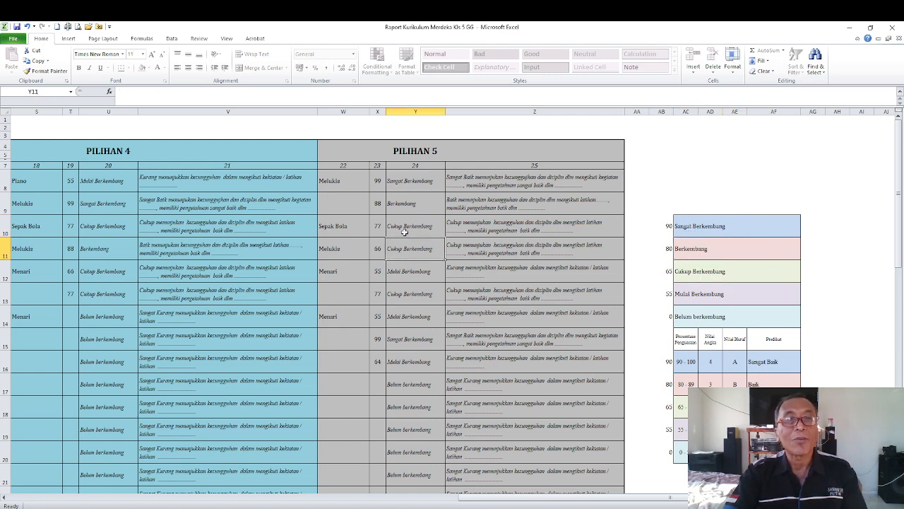
click(407, 227)
drag(688, 245, 686, 313)
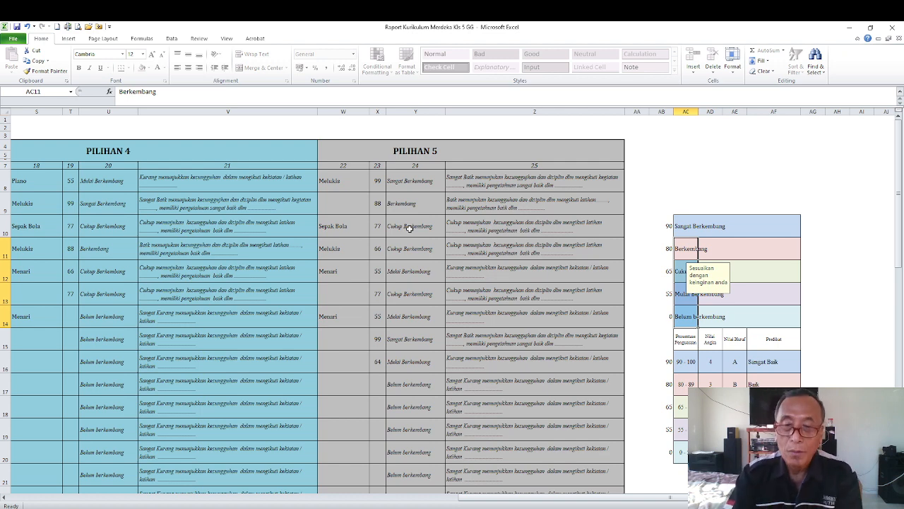
click(684, 228)
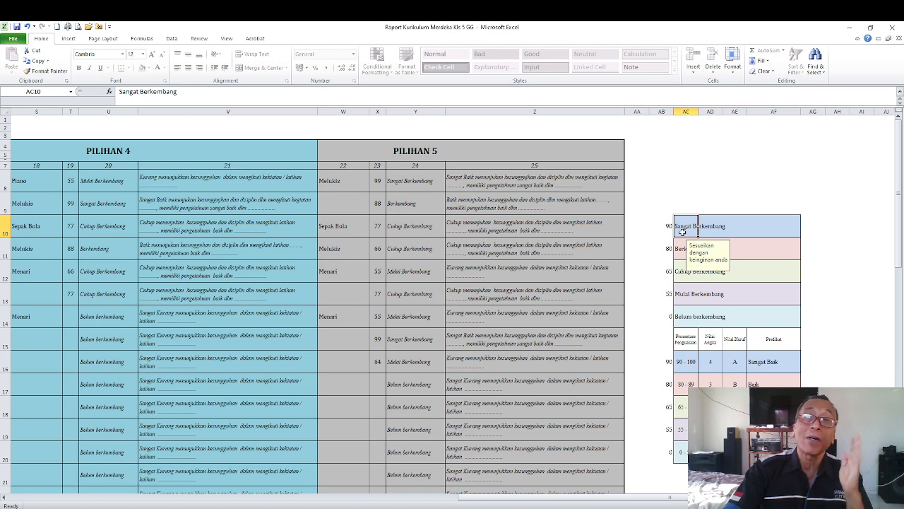
click(662, 233)
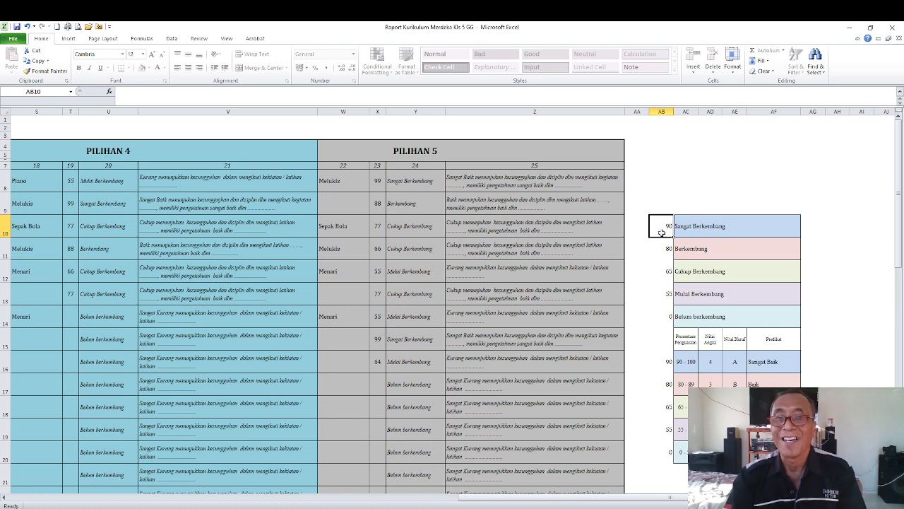
click(661, 195)
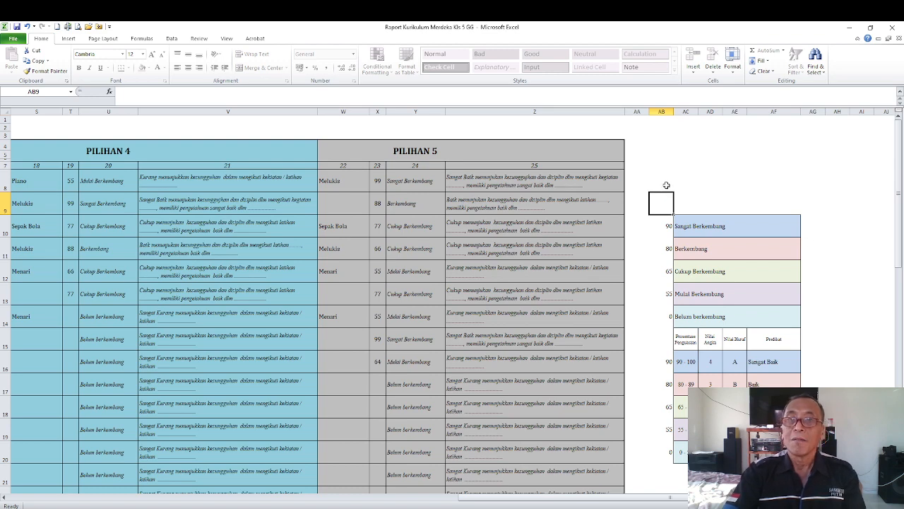
click(665, 184)
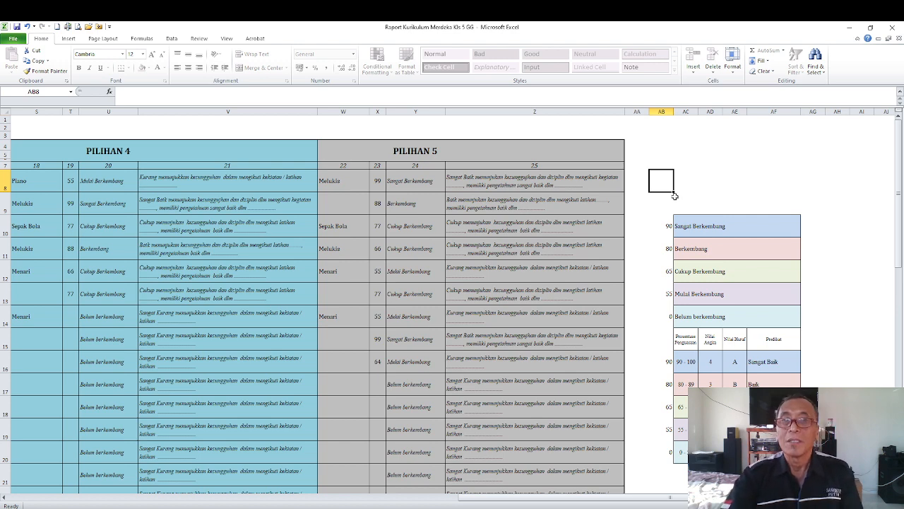
click(676, 198)
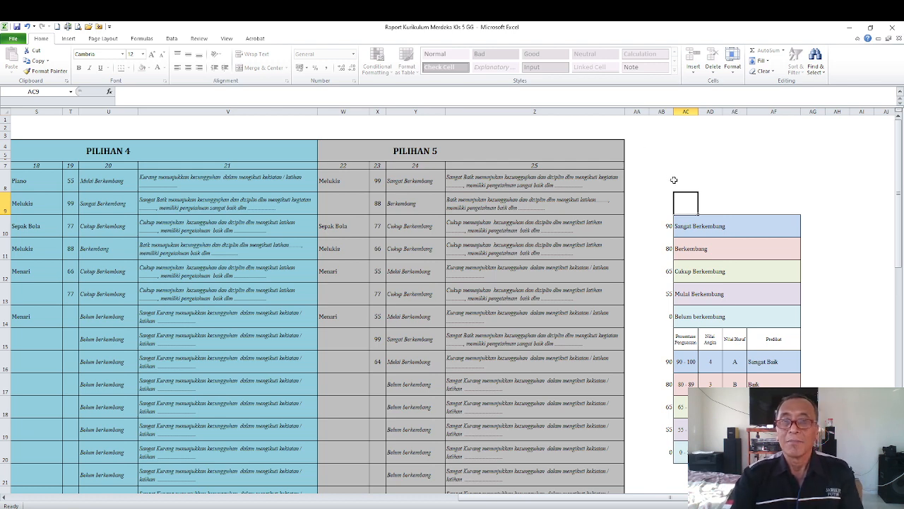
click(675, 179)
click(681, 166)
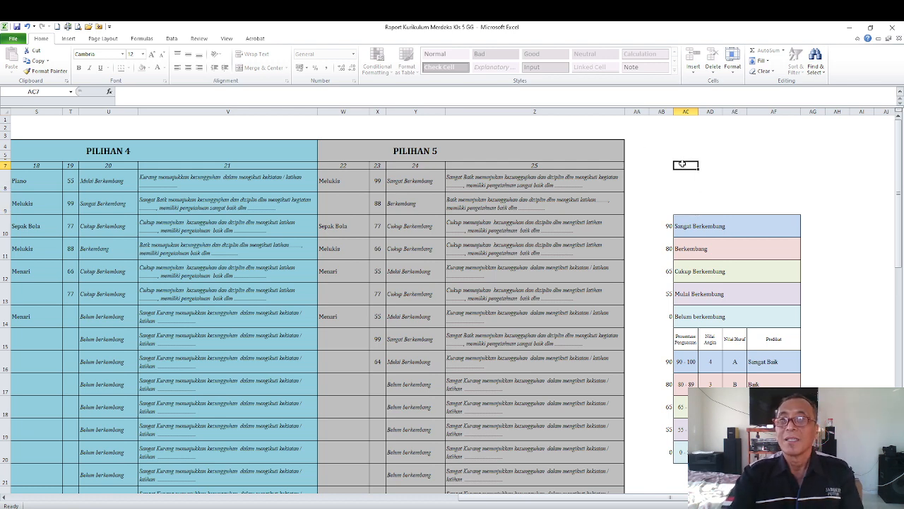
click(684, 154)
click(684, 145)
click(685, 136)
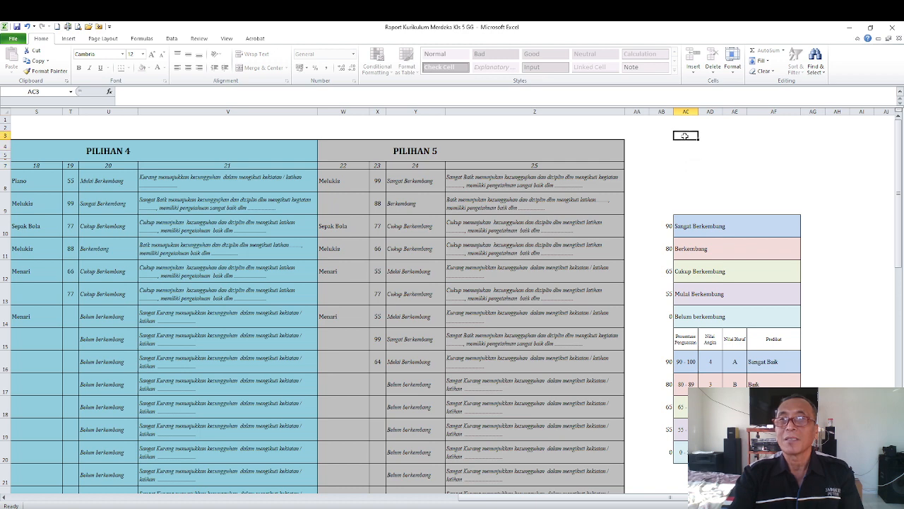
click(684, 146)
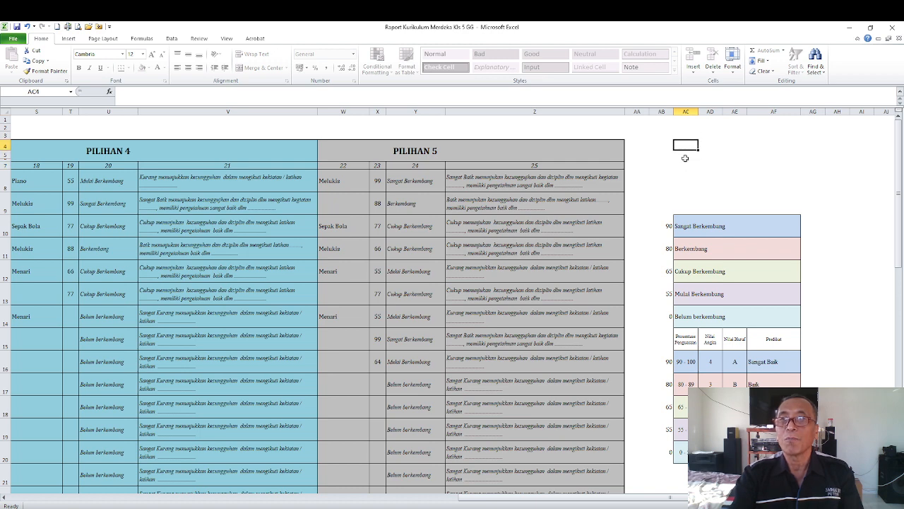
click(686, 156)
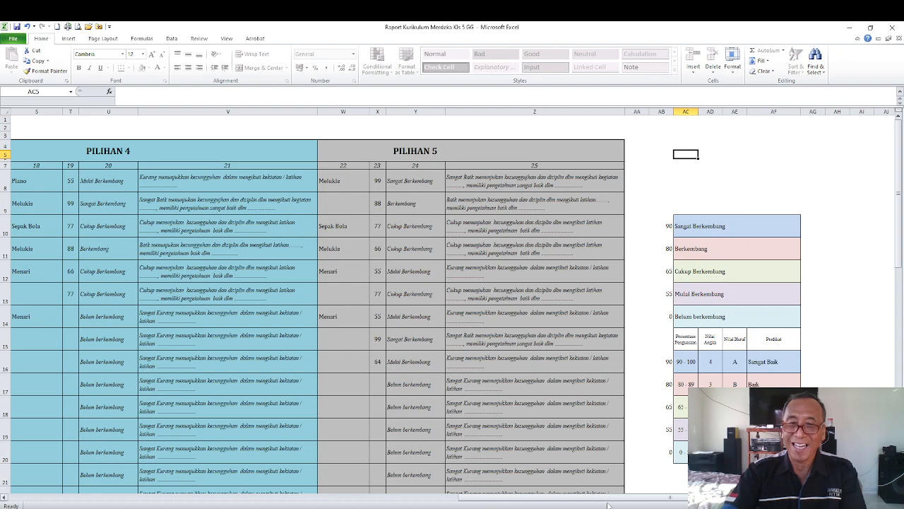
- Look through the PILIHAN 1 and PILIHAN 2 descriptions down the student list, including the description formula in J28
drag(609, 505, 392, 498)
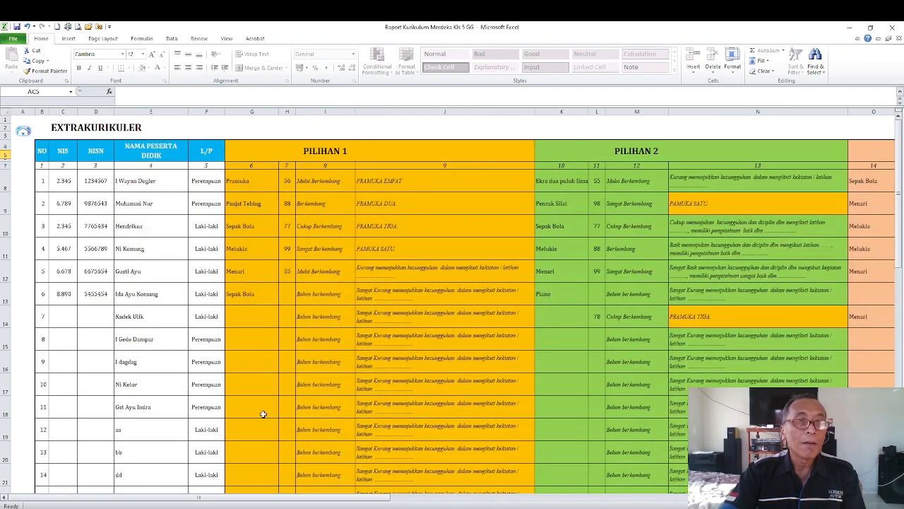
scroll(363, 380, up, 1)
scroll(374, 375, down, 14)
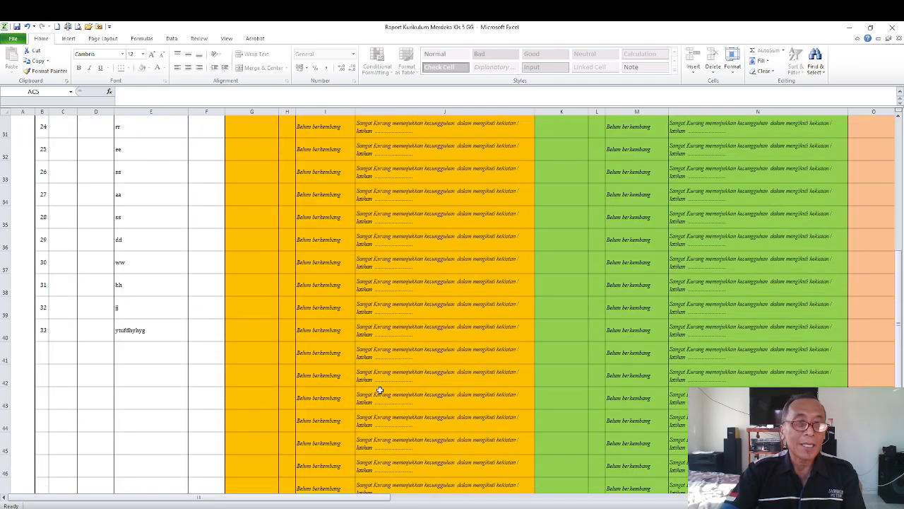
scroll(381, 393, up, 9)
right_click(380, 393)
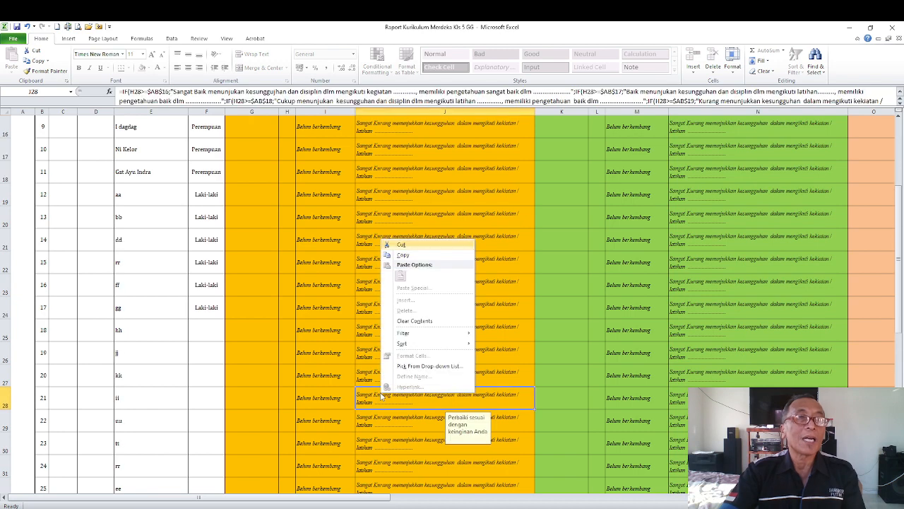
click(511, 298)
scroll(516, 302, up, 5)
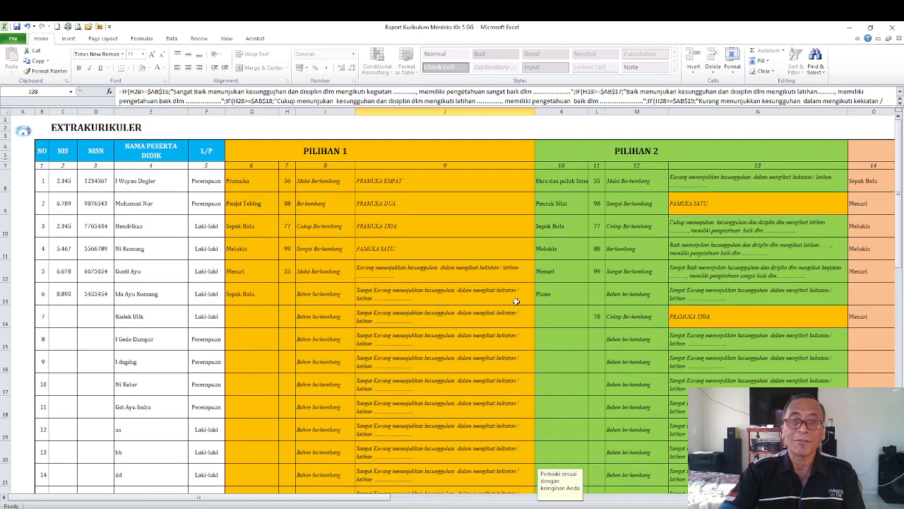
- Open the Asesmen Sumatif section from the workbook's main menu, view the Agama & BP score sheet and return to the subject menu
click(24, 136)
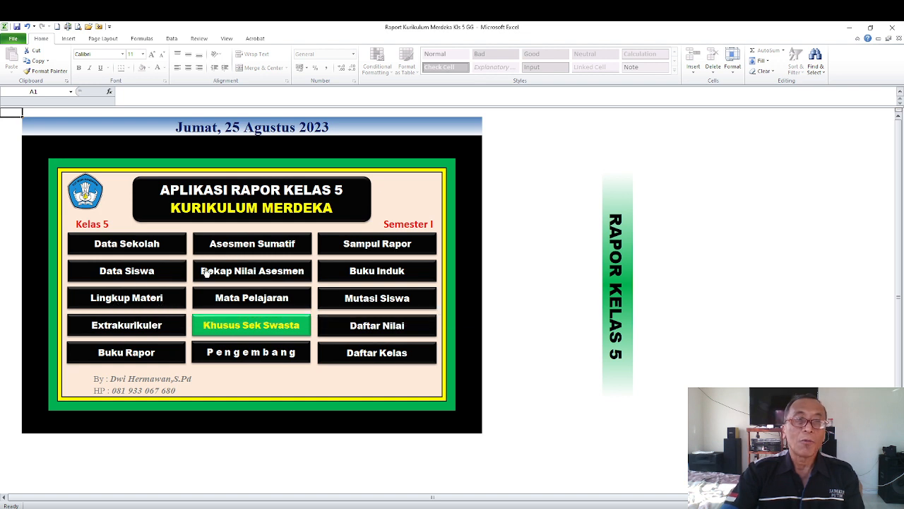
click(232, 244)
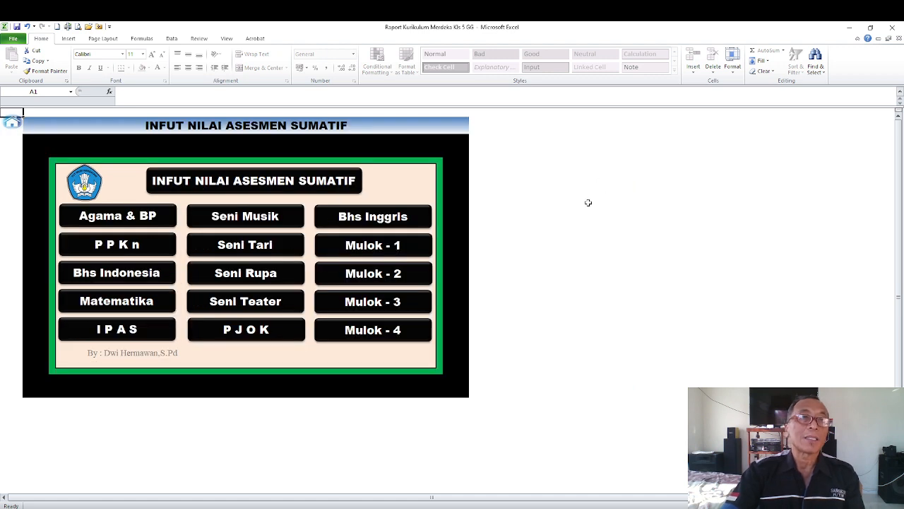
click(137, 216)
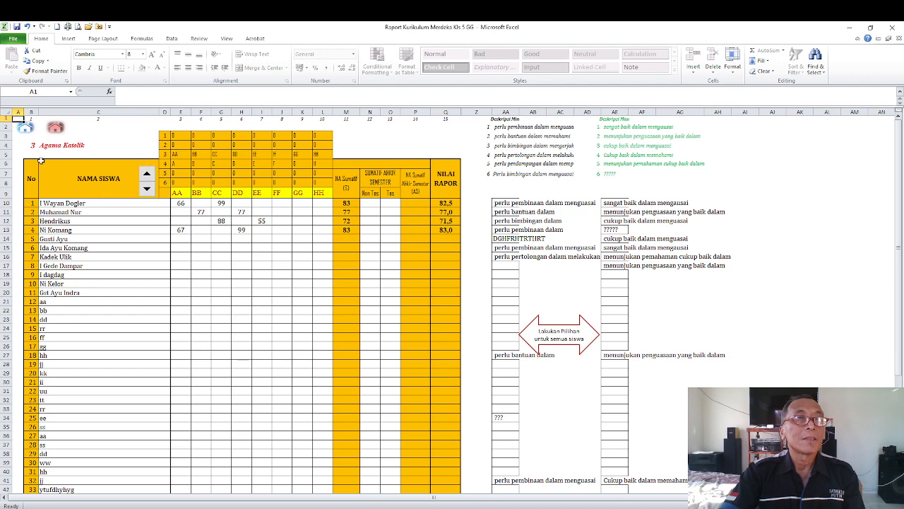
click(56, 130)
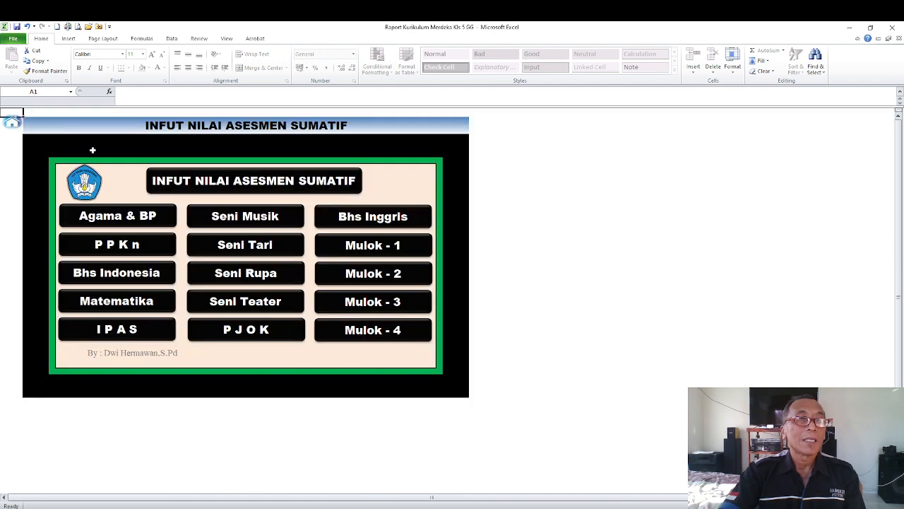
- Open the PPKn score sheet and examine the Sumatif Lingkup Materi scores and the unused Sumatif columns
click(129, 244)
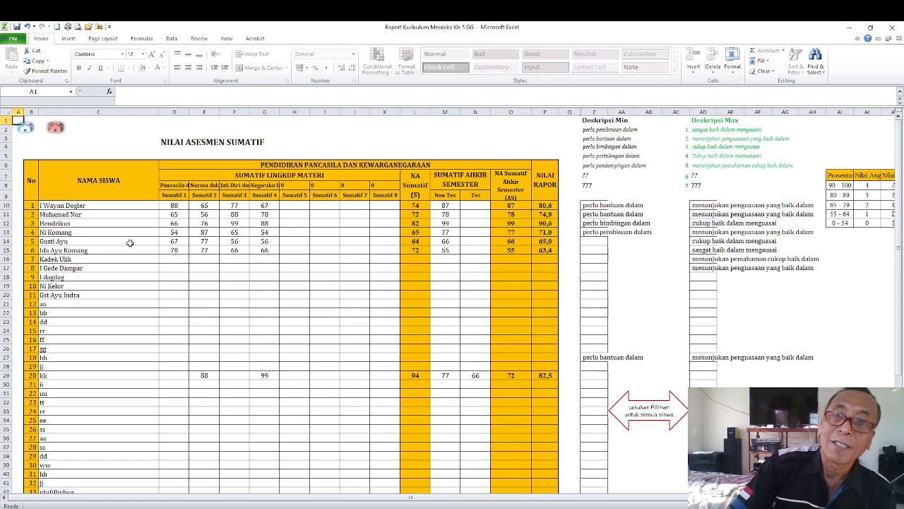
drag(233, 240, 241, 236)
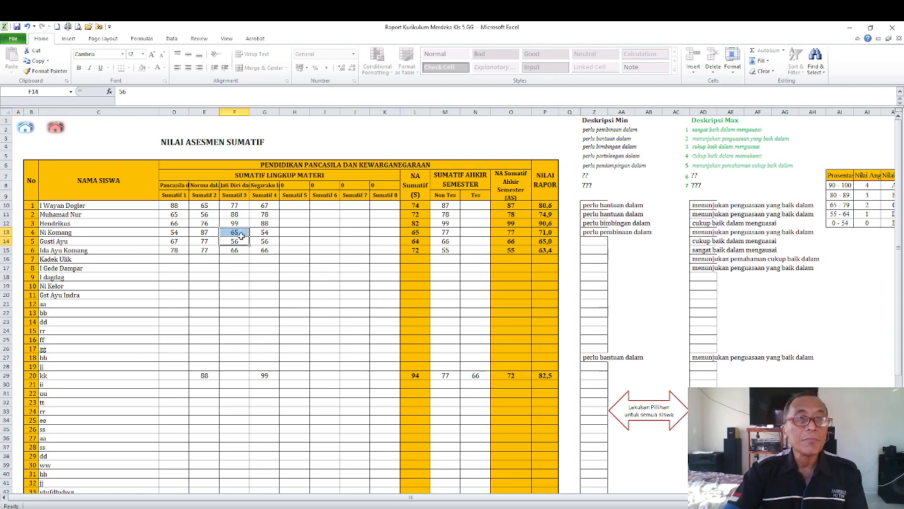
click(319, 242)
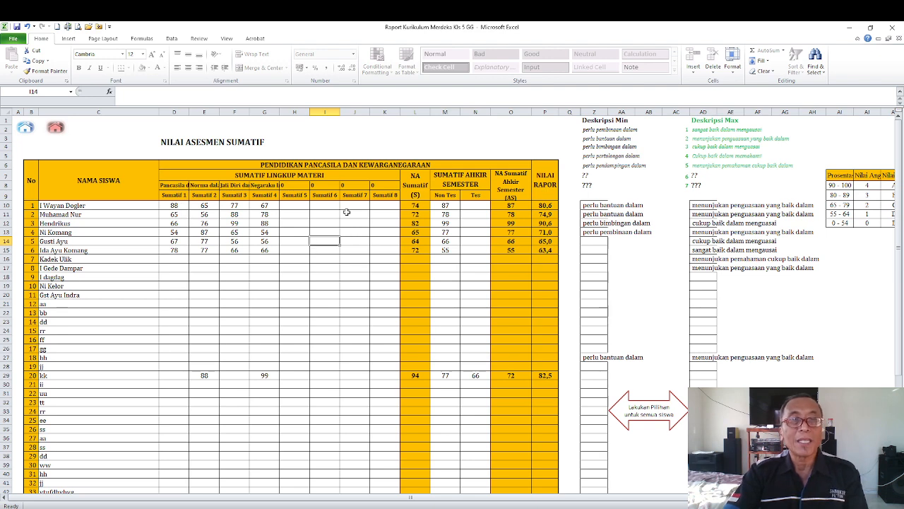
- Open the Lingkup Materi sheet for Pendidikan Pancasila dan Kewarganegaraan through the main menu and review topics 1 to 4 in E8:E11
click(28, 127)
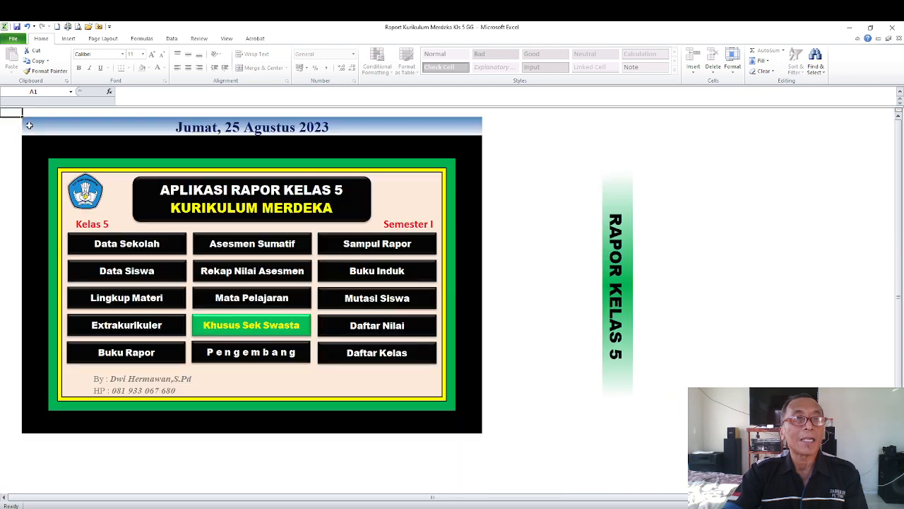
click(134, 298)
click(145, 250)
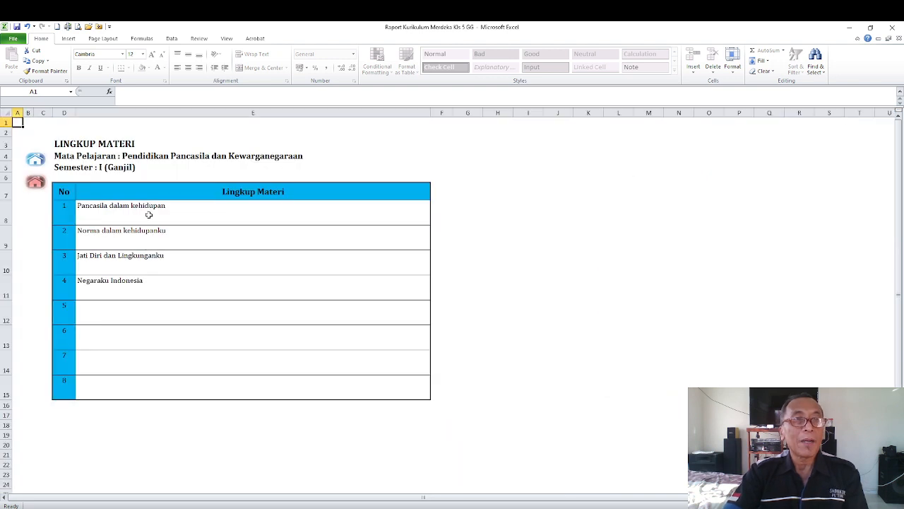
drag(149, 212, 135, 281)
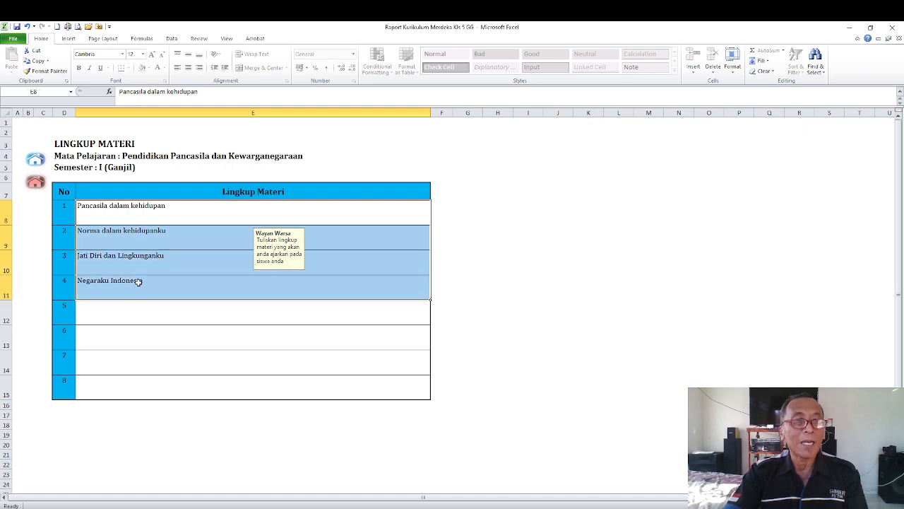
click(64, 218)
click(66, 241)
click(67, 263)
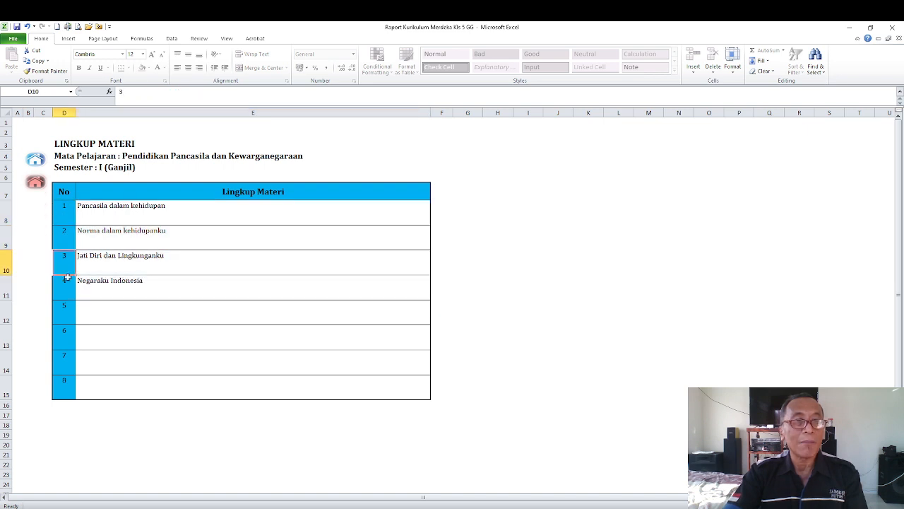
click(68, 277)
drag(106, 211, 111, 282)
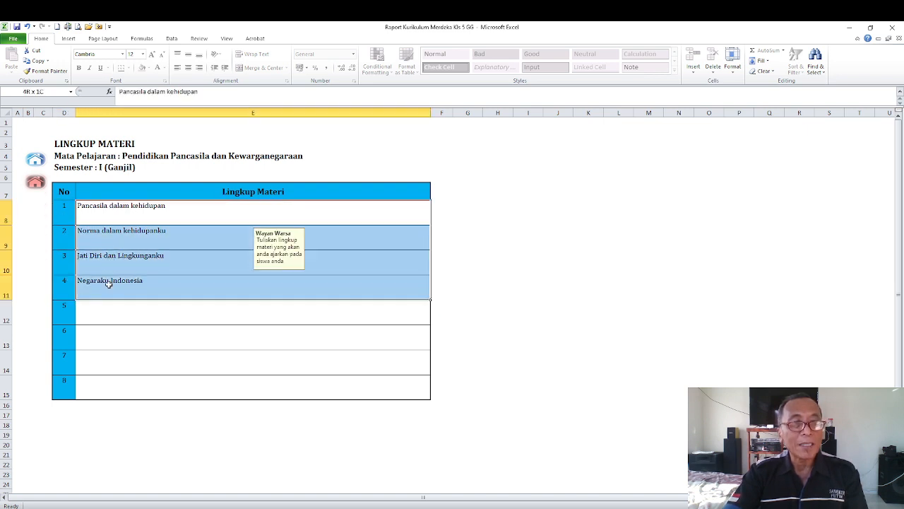
- Return to the PPKn score sheet and examine the Sumatif 1 to 4 headings and the topic cells H8:K8 above Sumatif 5 to 8
click(36, 160)
click(223, 245)
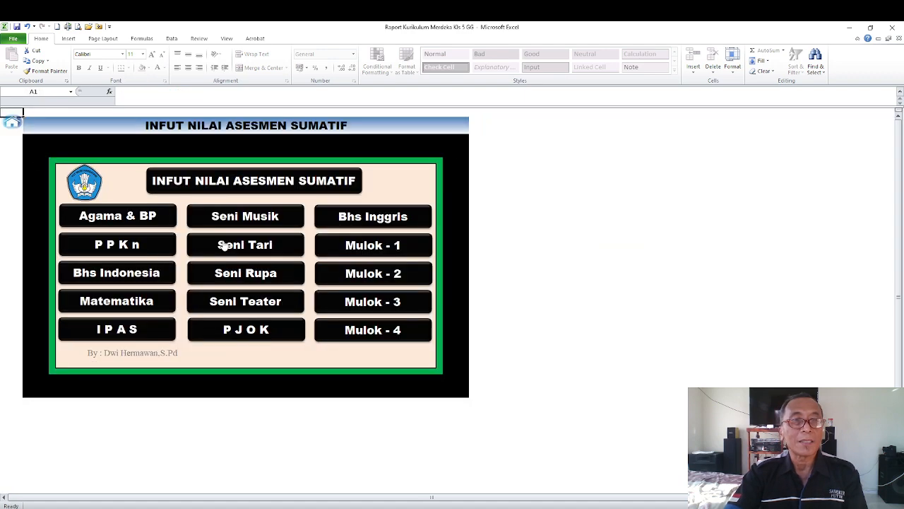
click(163, 248)
drag(179, 200, 263, 194)
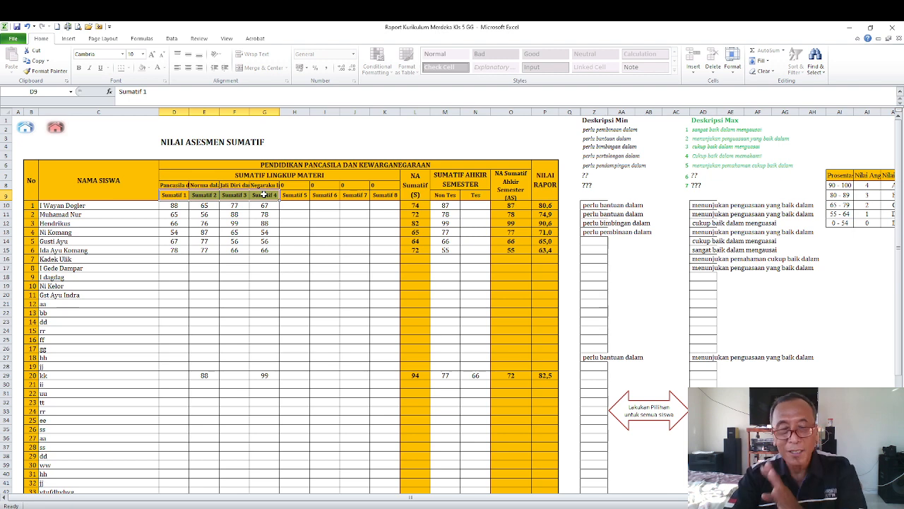
click(300, 187)
click(322, 183)
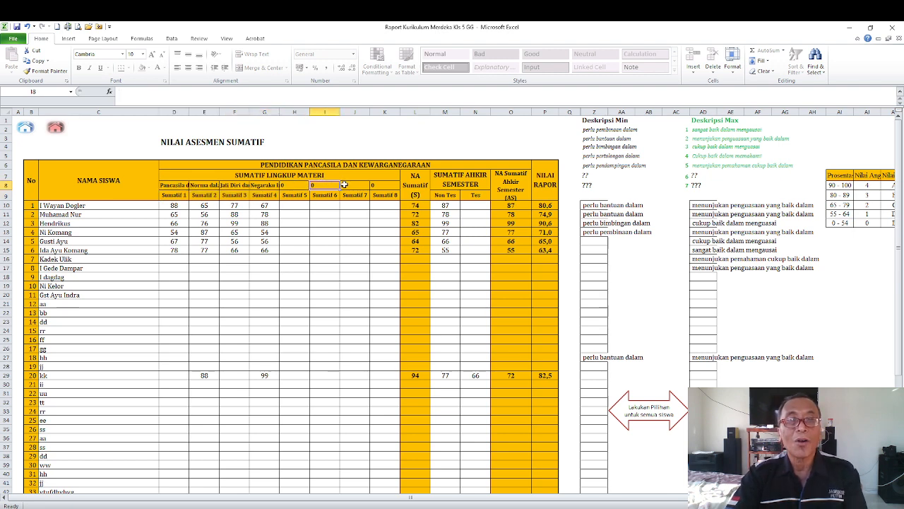
click(345, 184)
click(383, 186)
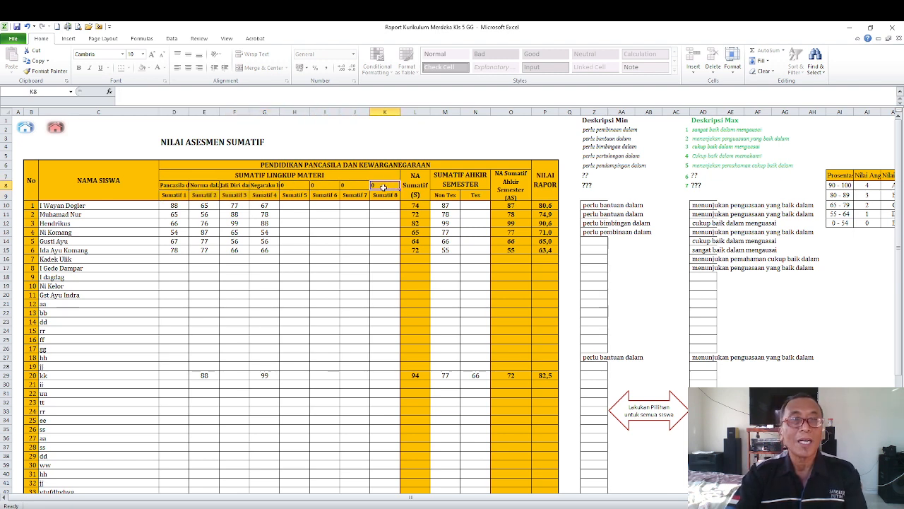
- Enter Sumatif 5 scores of 99, 89 and 87 for students 2, 3 and 4 in H11:H13
click(300, 214)
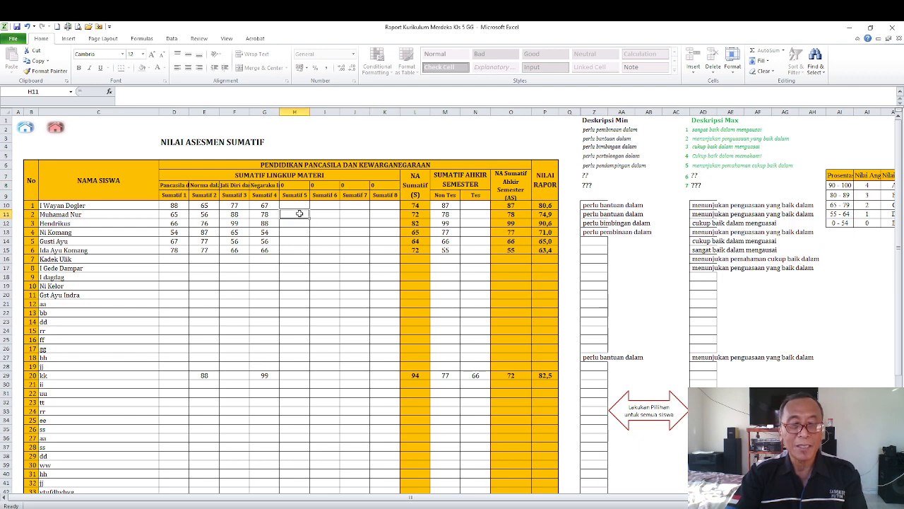
text(99)
click(300, 222)
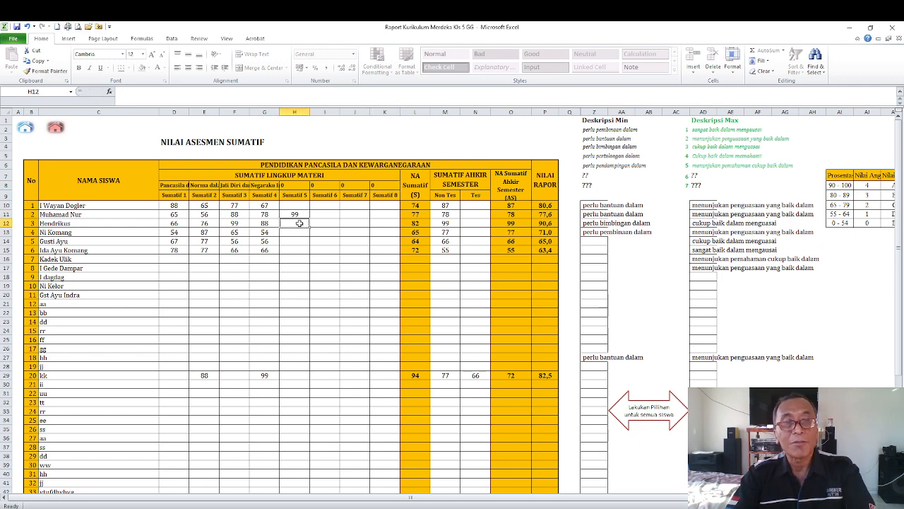
text(89)
click(298, 232)
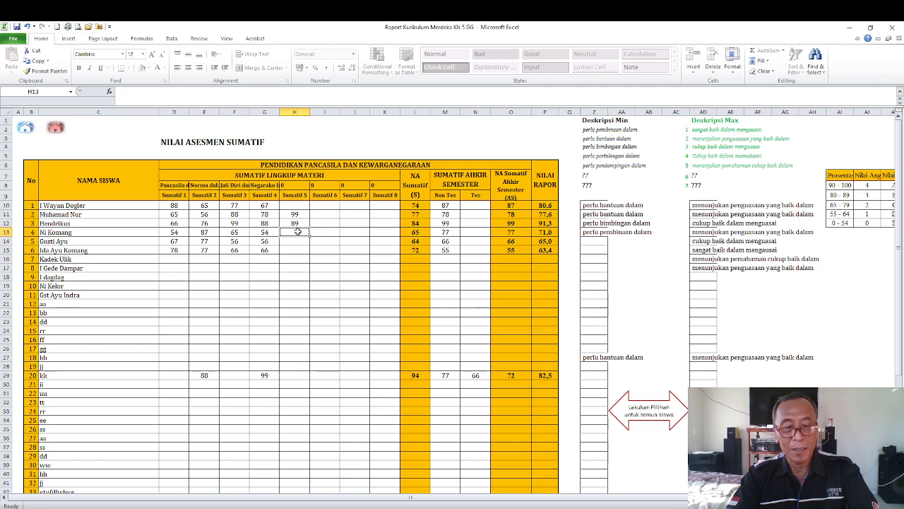
text(8)
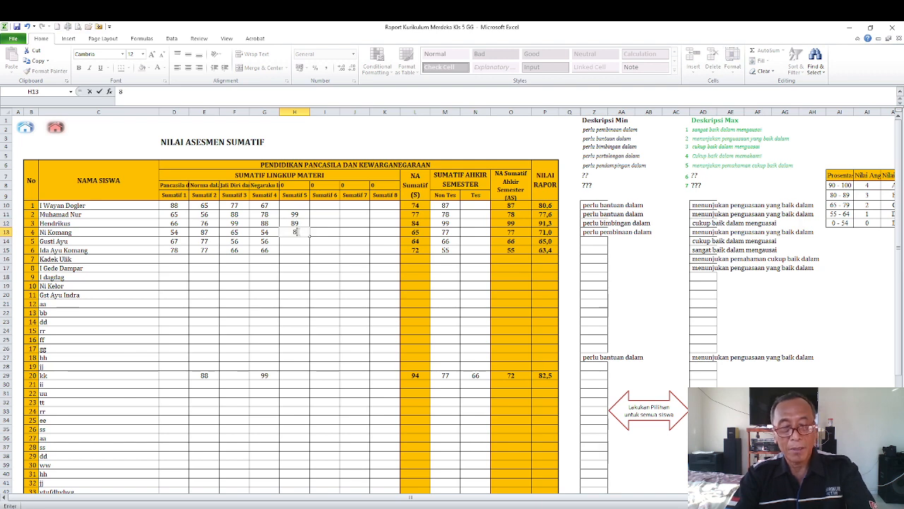
text(8)
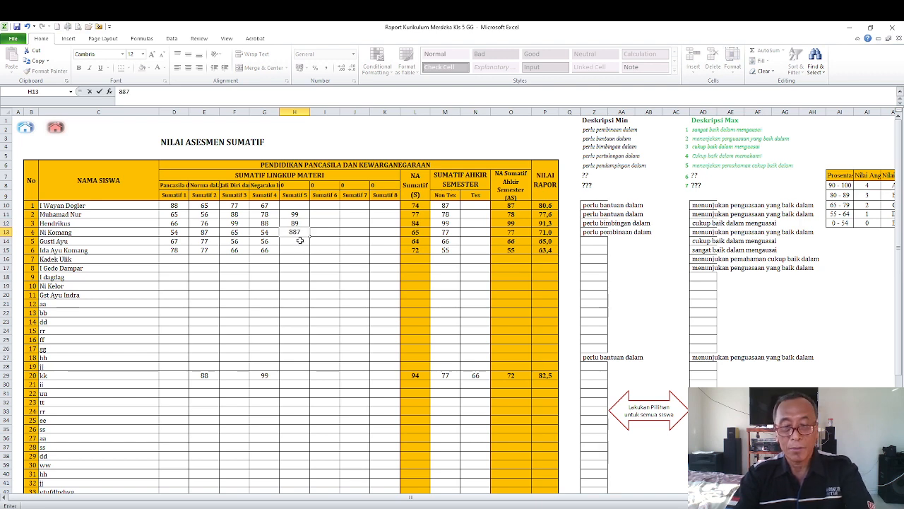
key(BackSpace)
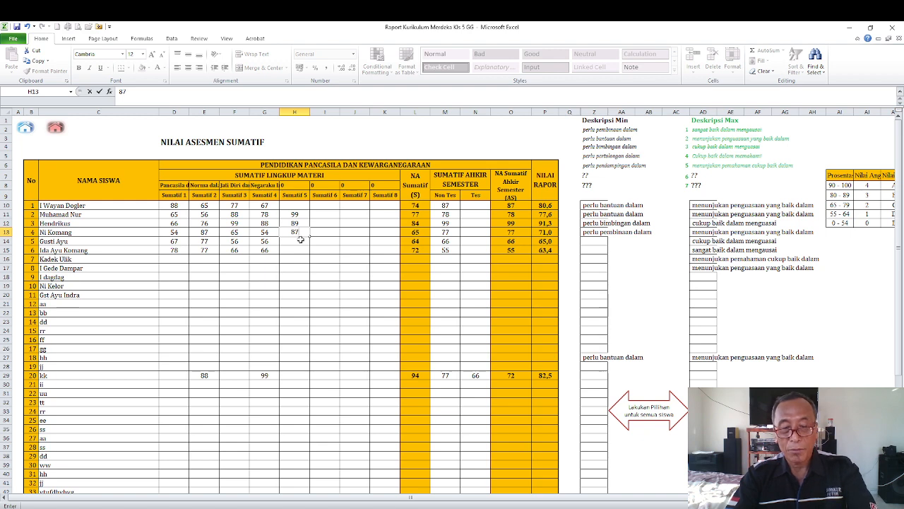
key(Return)
click(336, 260)
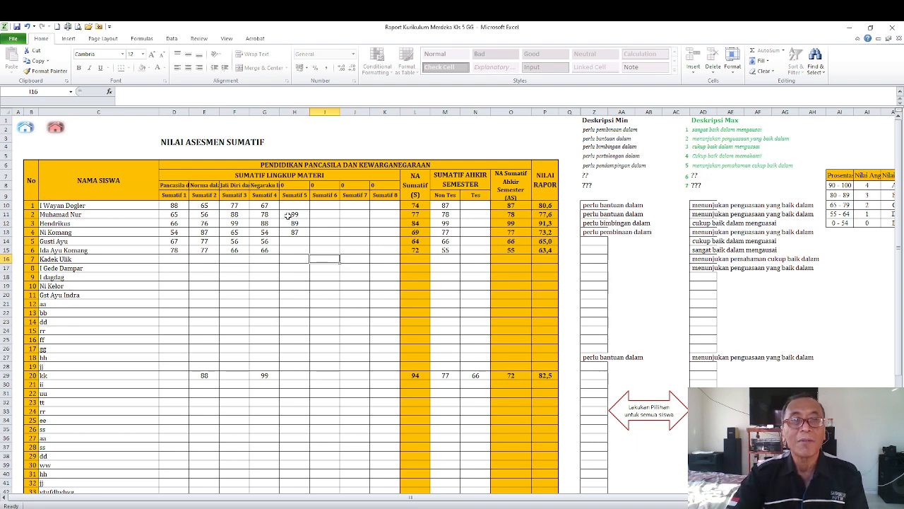
- Compare the Sumatif 5 scores and topic cell H8 with the Sumatif 1 to 4 scores, and view columns D to K
drag(288, 214, 293, 231)
click(290, 184)
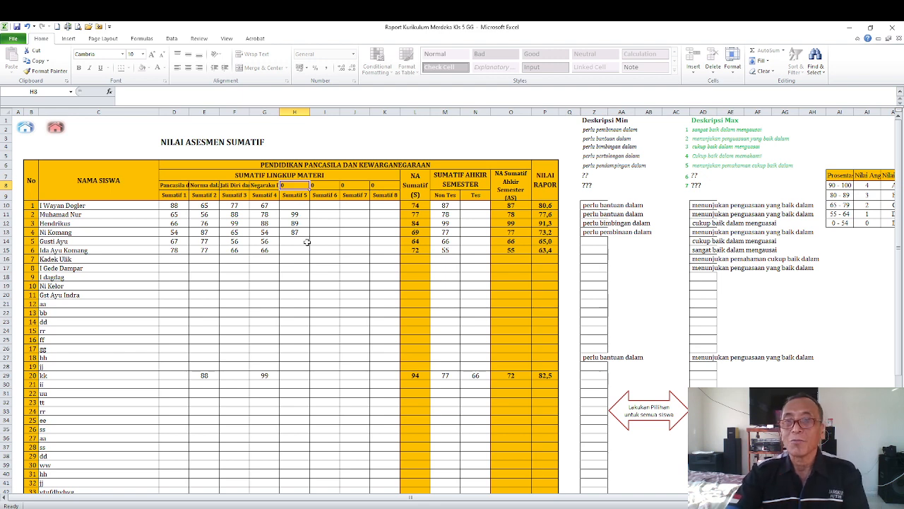
click(178, 206)
drag(179, 206, 260, 284)
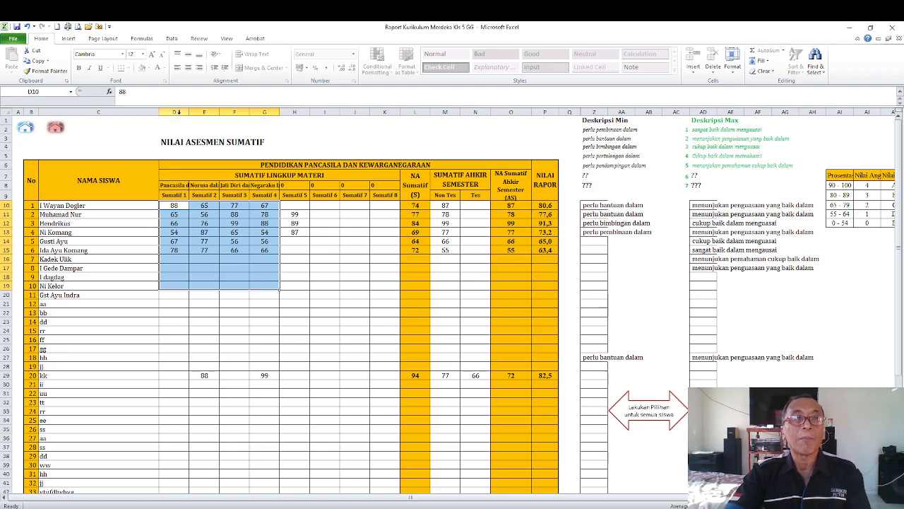
drag(181, 111, 385, 113)
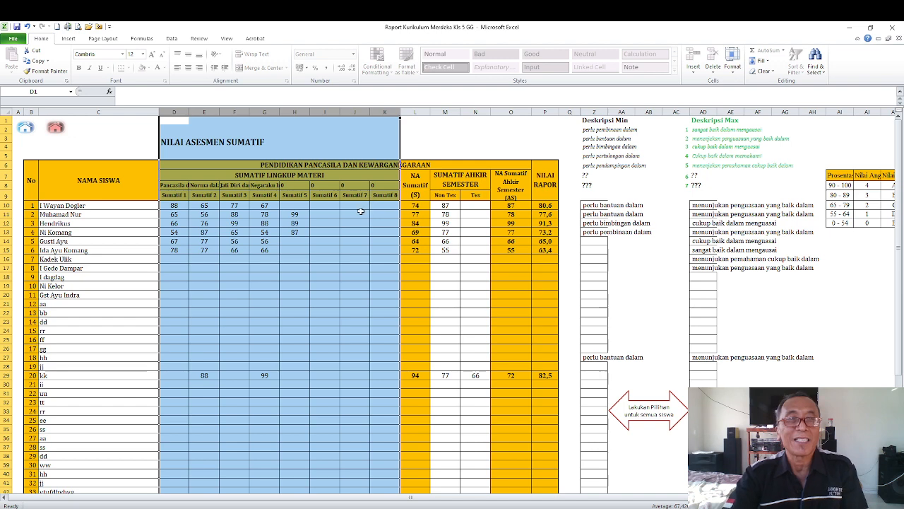
click(359, 207)
click(320, 230)
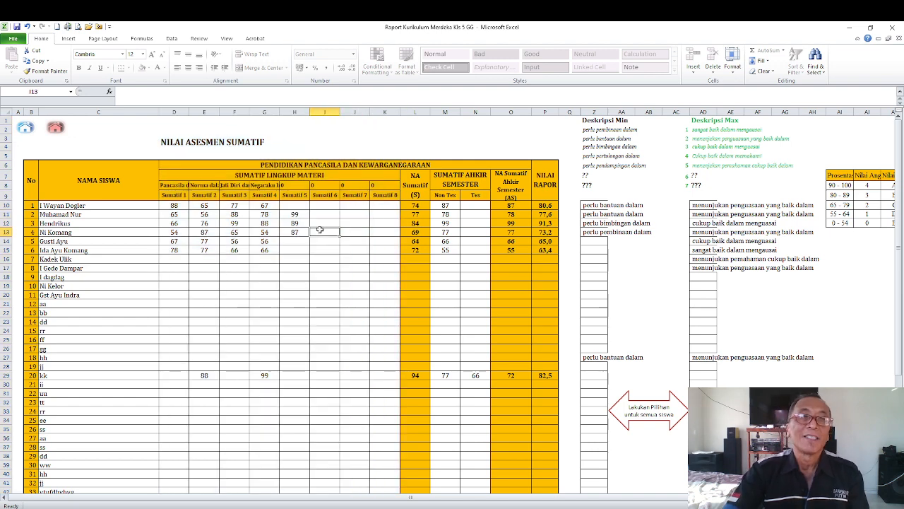
- Review the scores in H11:H13 and the Sumatif 1 to 5 score block D10:H15 for the first six students
click(298, 214)
drag(297, 223, 296, 232)
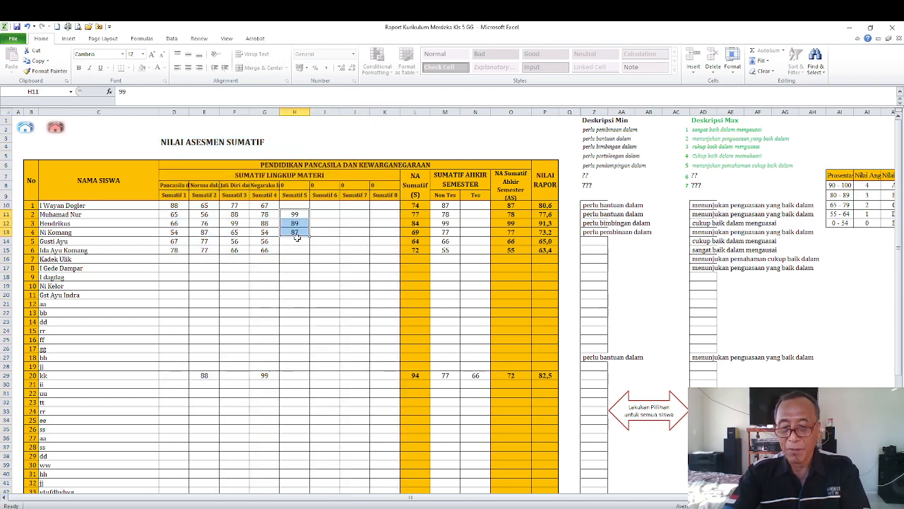
click(347, 253)
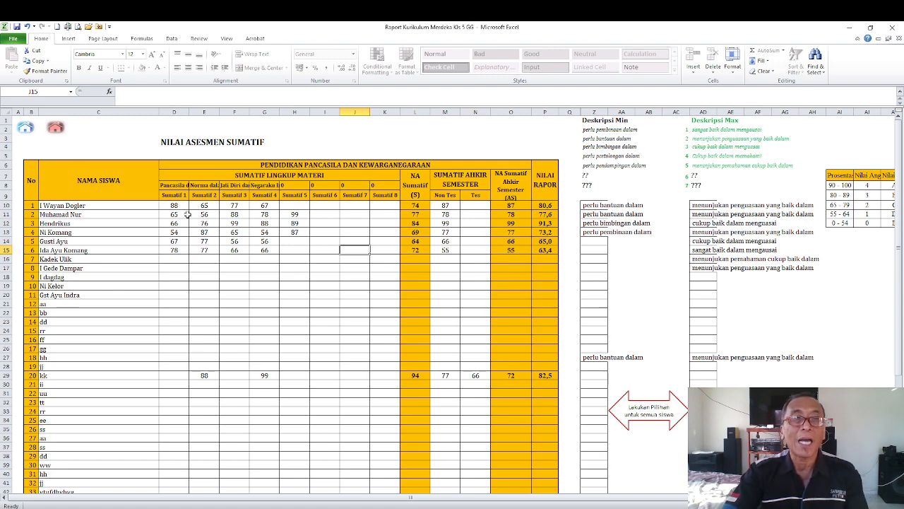
drag(177, 206, 291, 249)
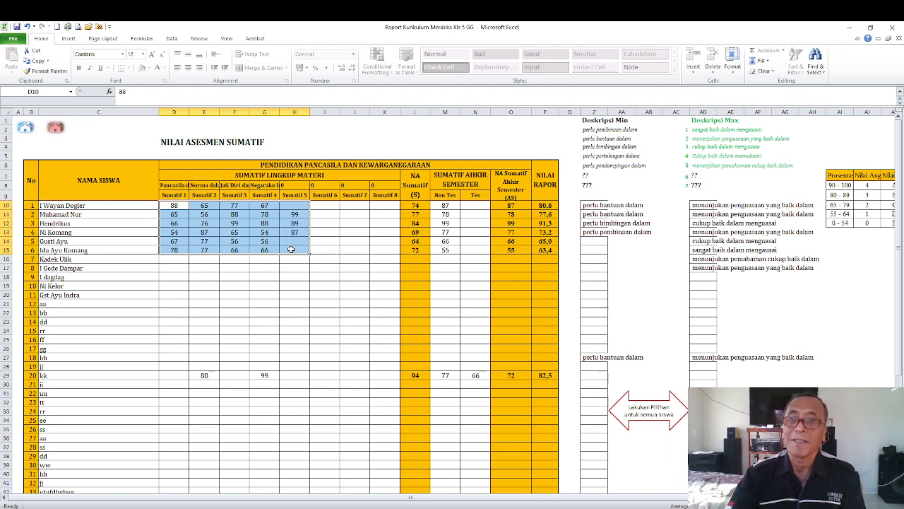
click(339, 226)
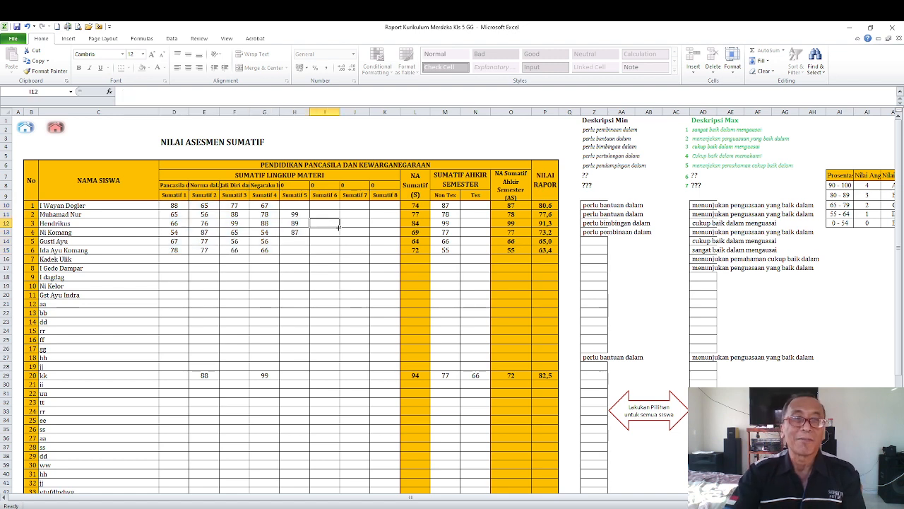
click(332, 248)
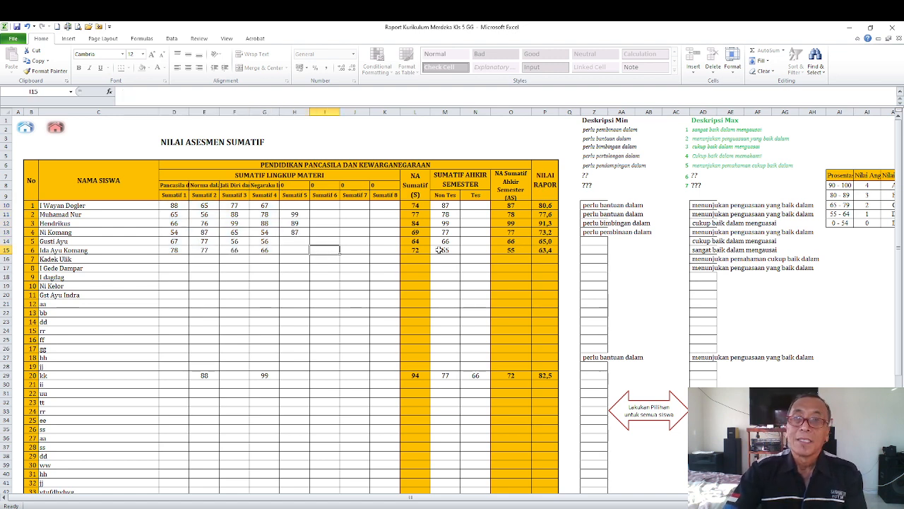
- Check the Deskripsi Min choices for the first four students and set student 5's in Z14 to "perlu bantuan dalam"
click(593, 206)
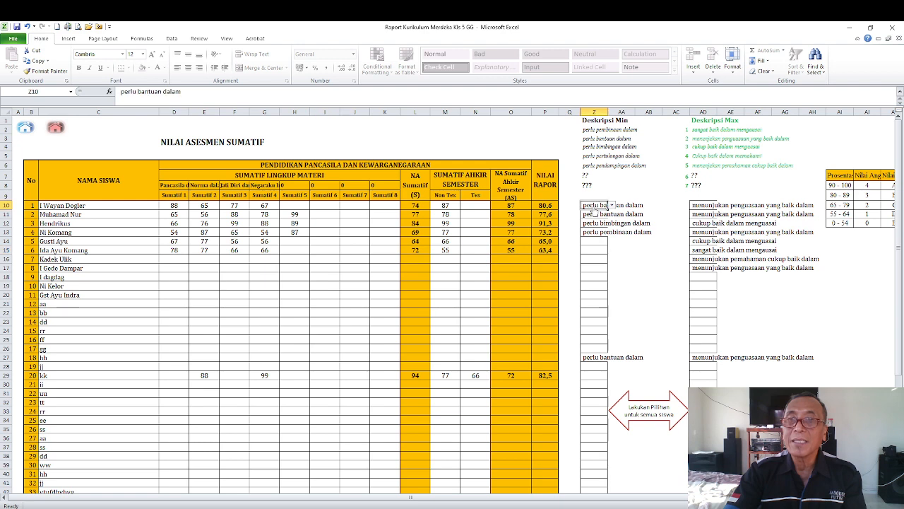
click(593, 214)
click(593, 223)
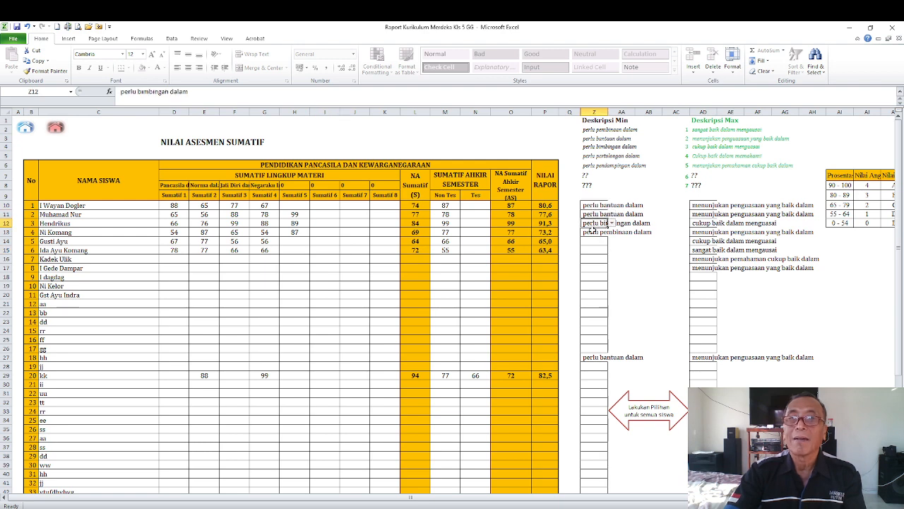
click(595, 233)
click(593, 241)
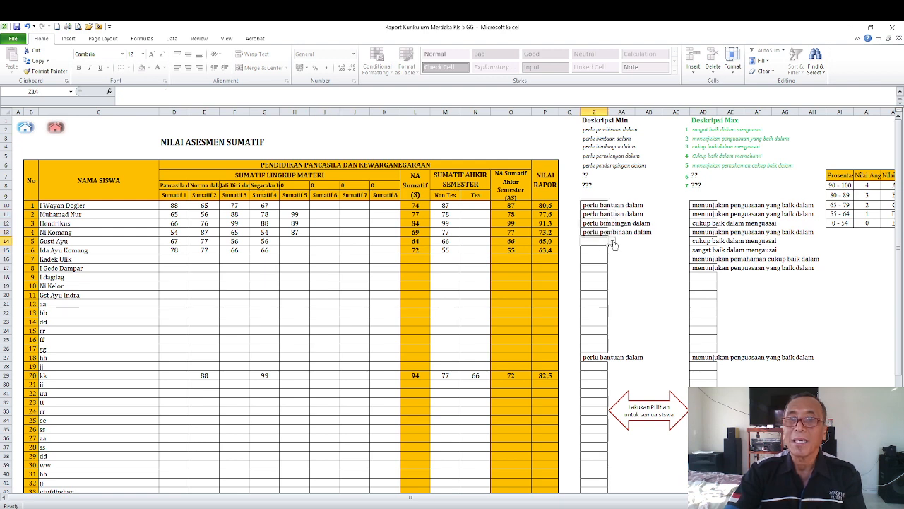
click(611, 242)
click(606, 254)
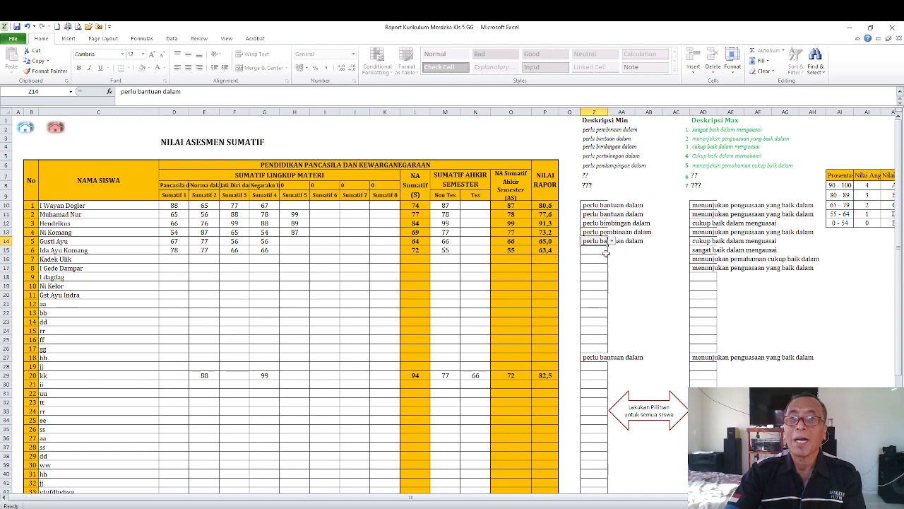
- Examine the Deskripsi Min phrase list in Z2:Z8 and the description choice cell Z15 for student 6
drag(603, 276, 600, 270)
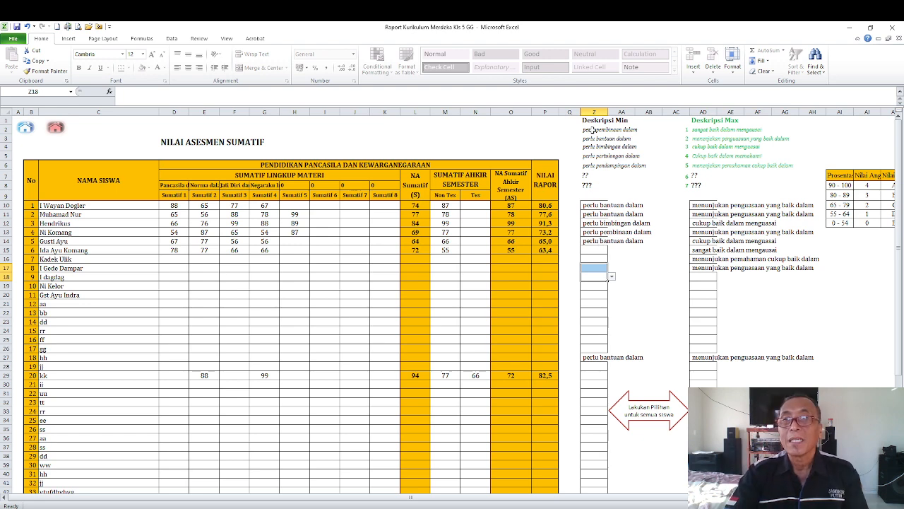
drag(593, 130, 595, 183)
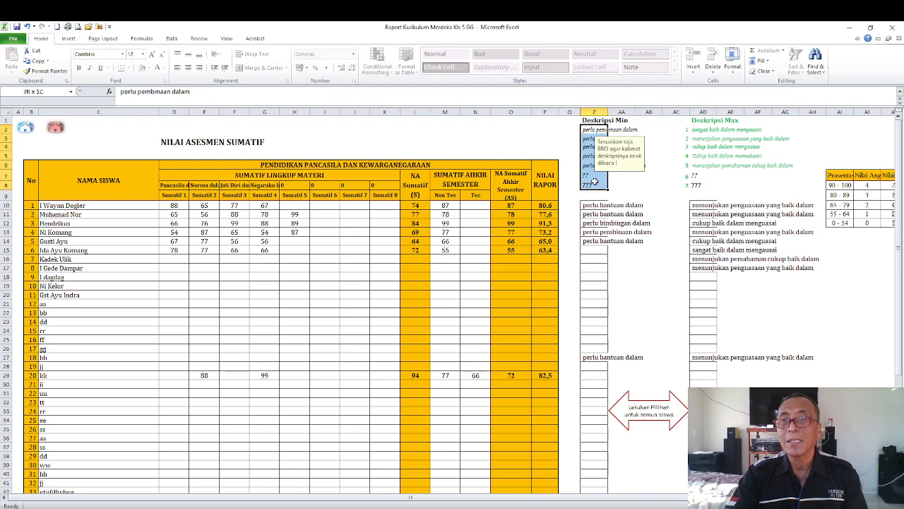
click(636, 185)
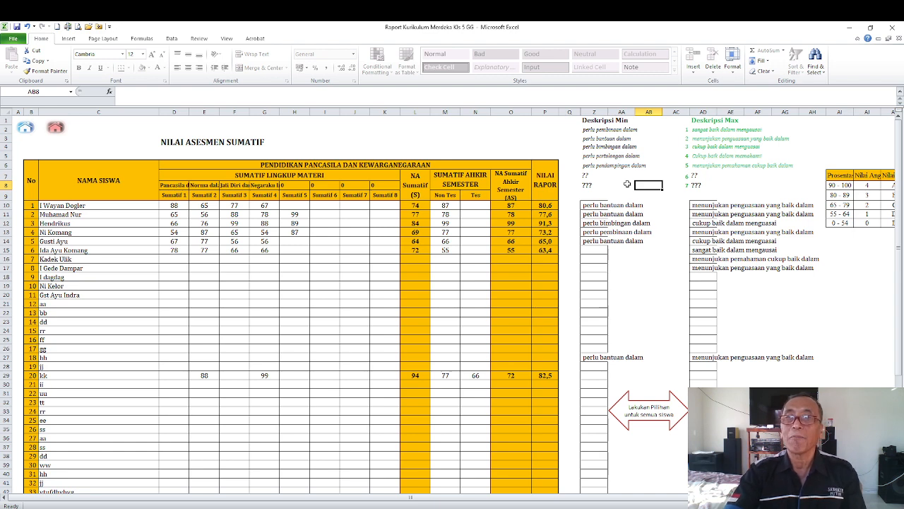
click(615, 184)
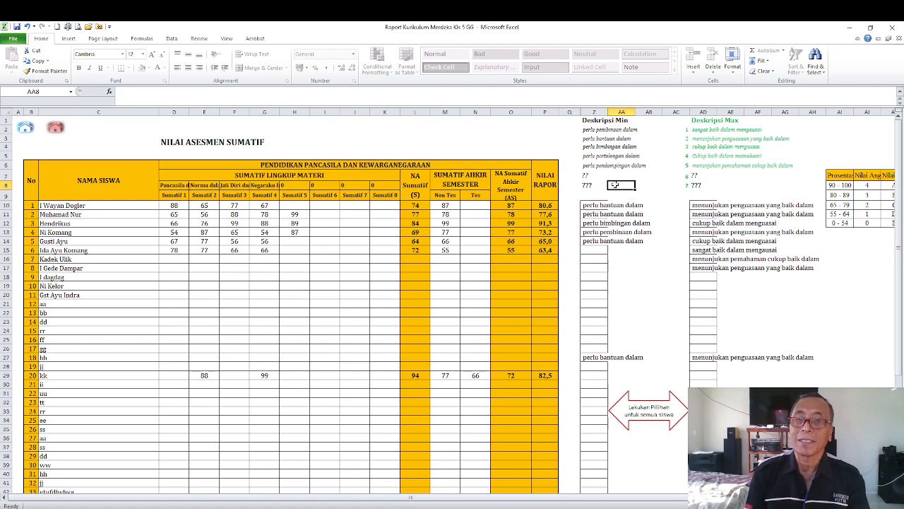
click(601, 252)
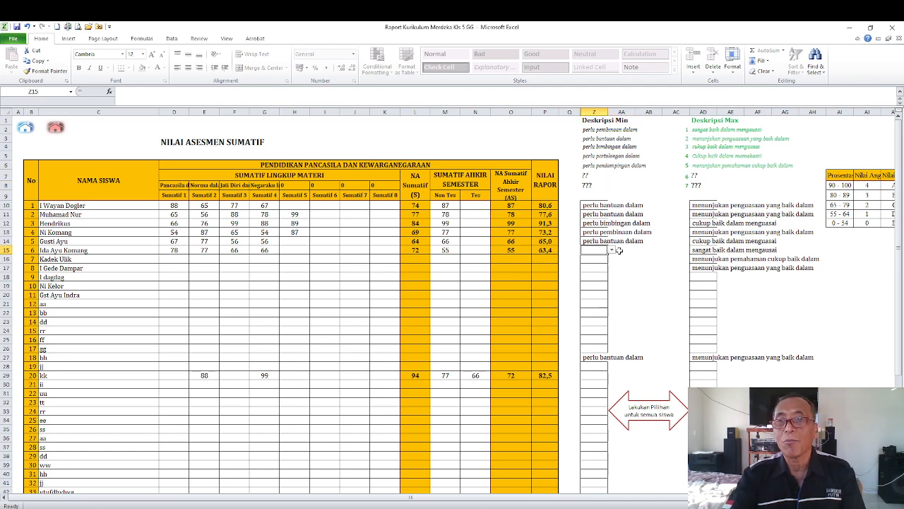
click(628, 253)
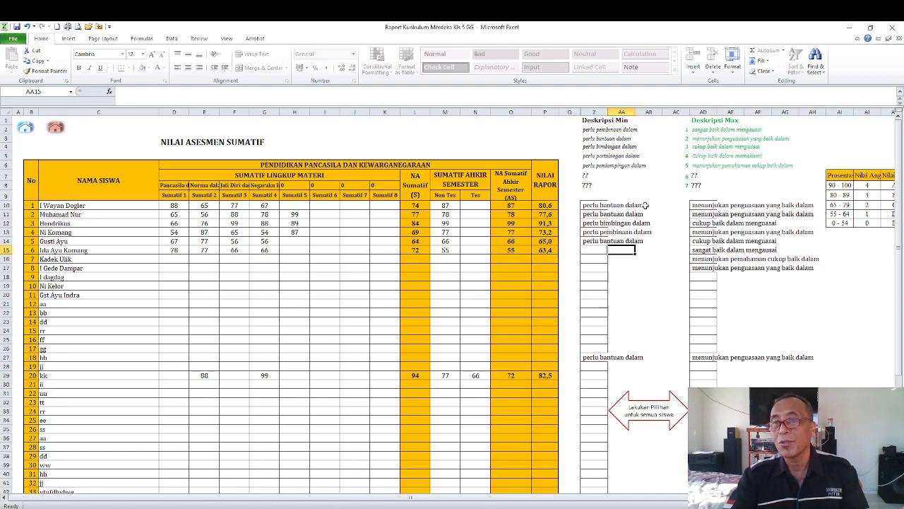
click(593, 253)
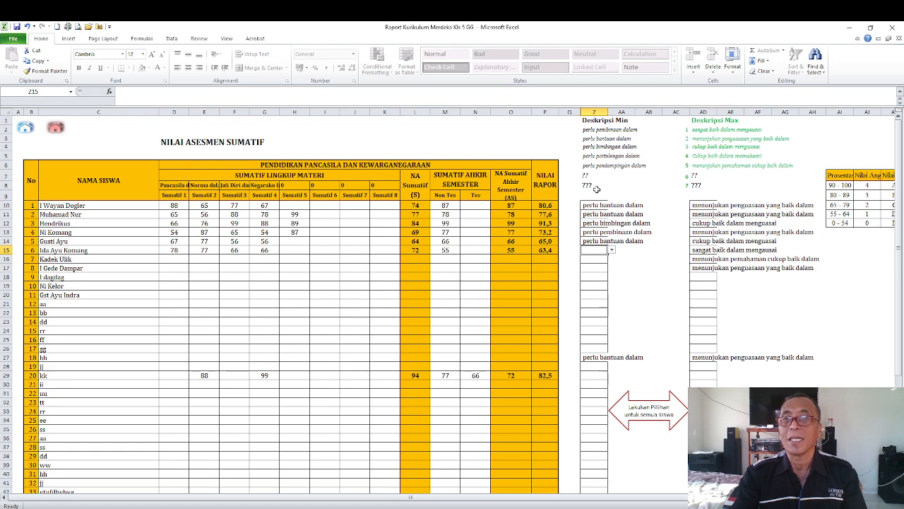
- Review the students' Deskripsi Min choices in Z10:Z21 and Deskripsi Max choices in AD10:AD17, plus the phrase cells Z7 and Z2
drag(592, 208, 596, 302)
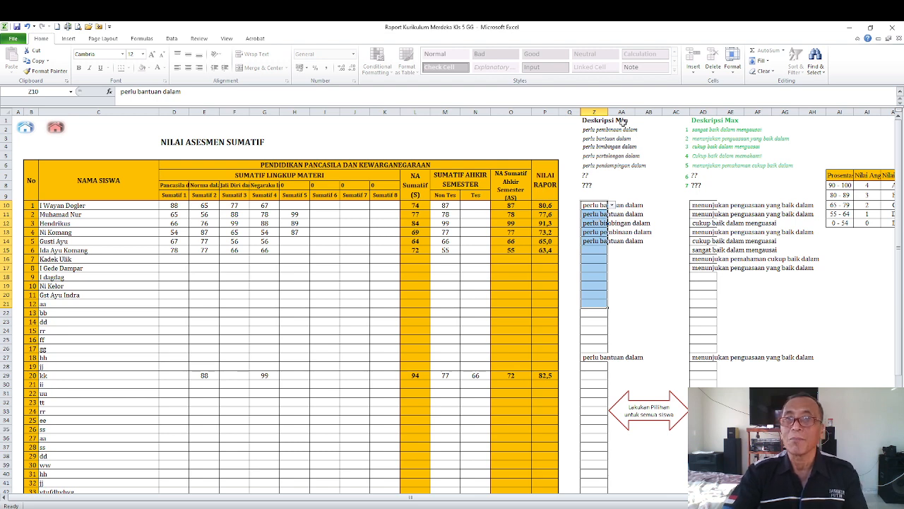
drag(703, 205, 700, 269)
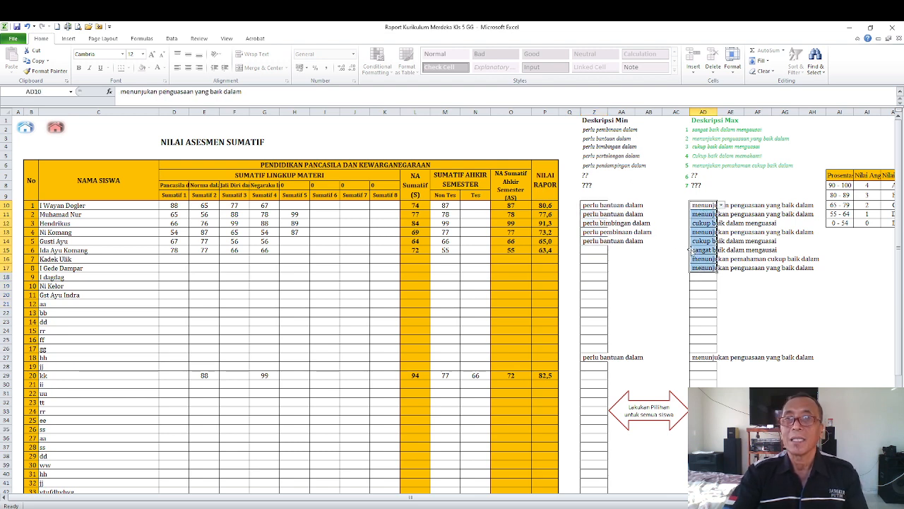
click(592, 175)
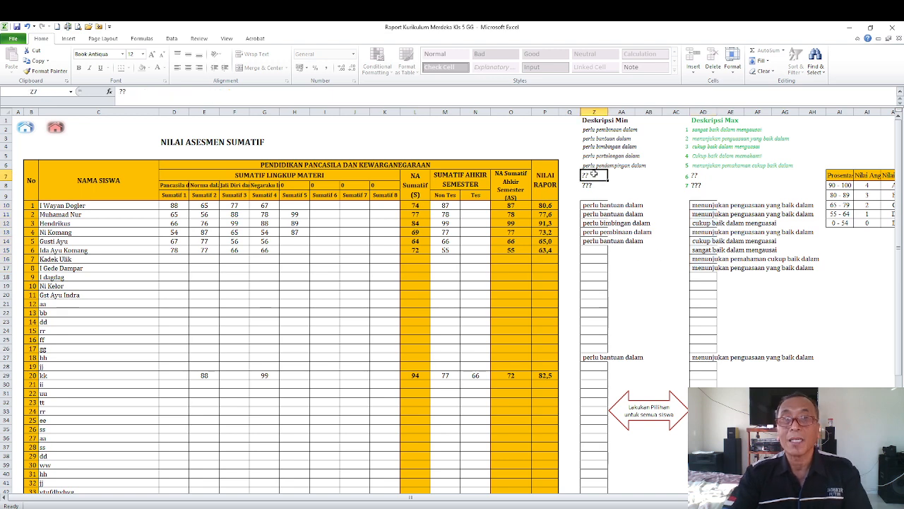
click(594, 130)
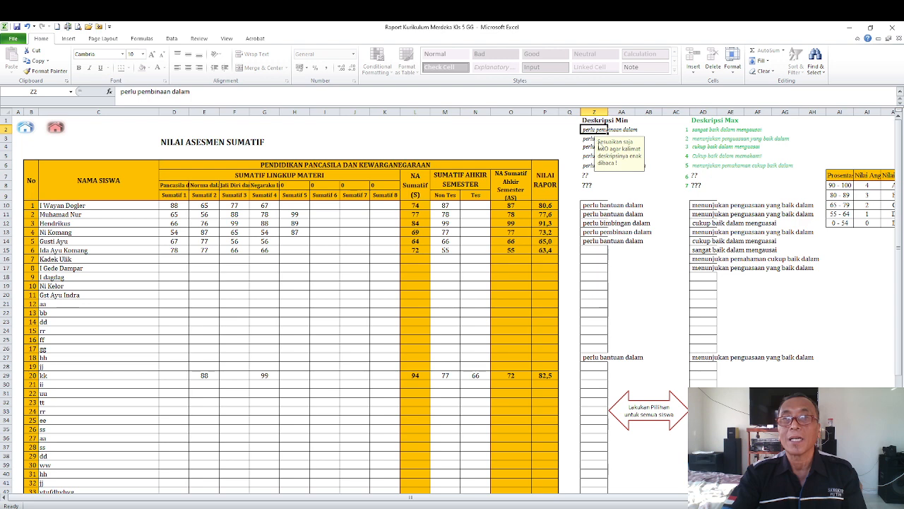
- Replace the placeholder in Deskripsi Min phrase cell Z7 with "perlu bantuan dalam"
click(618, 182)
click(606, 147)
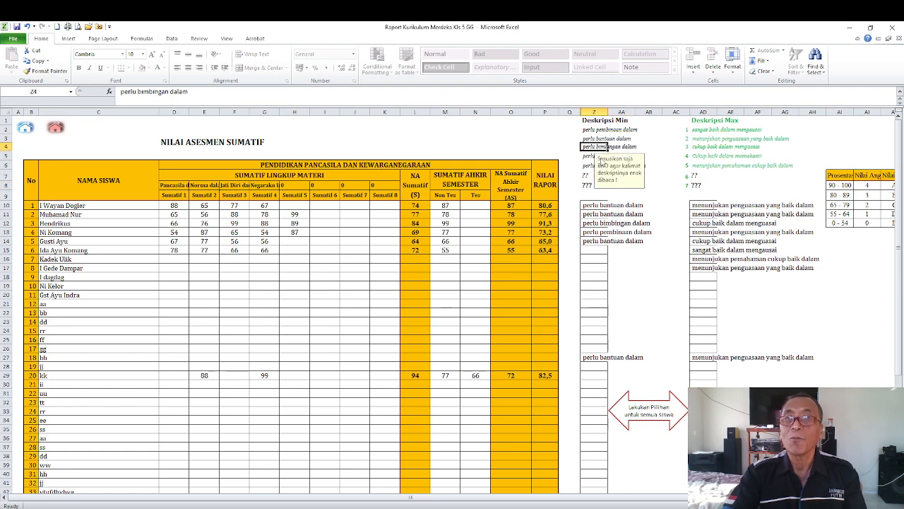
click(590, 173)
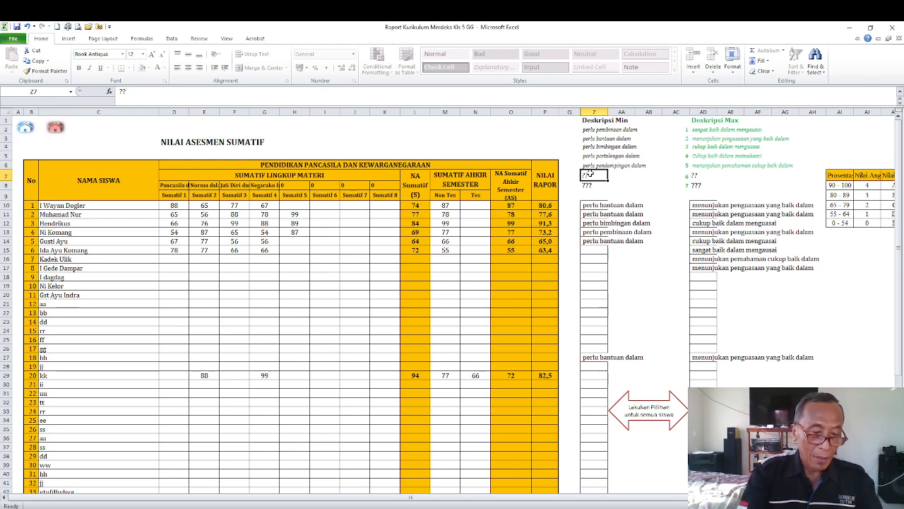
text(Pe)
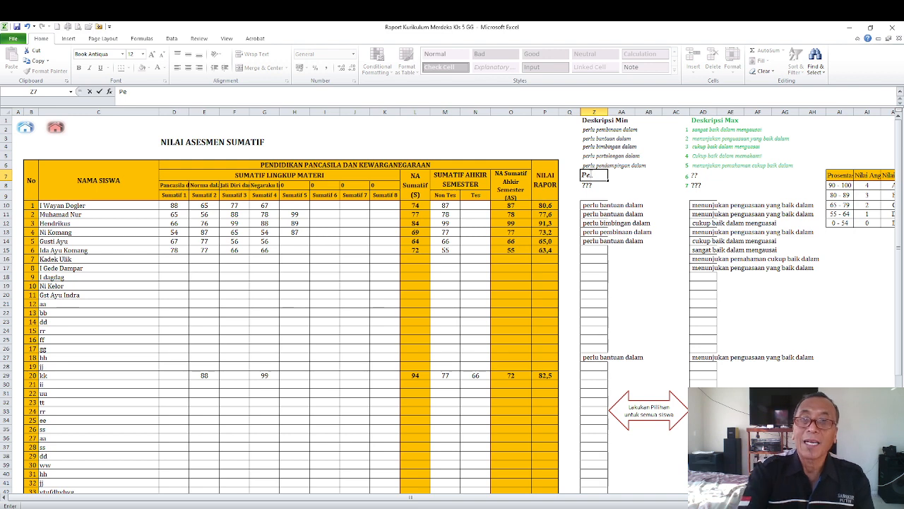
key(BackSpace)
key(BackSpace)
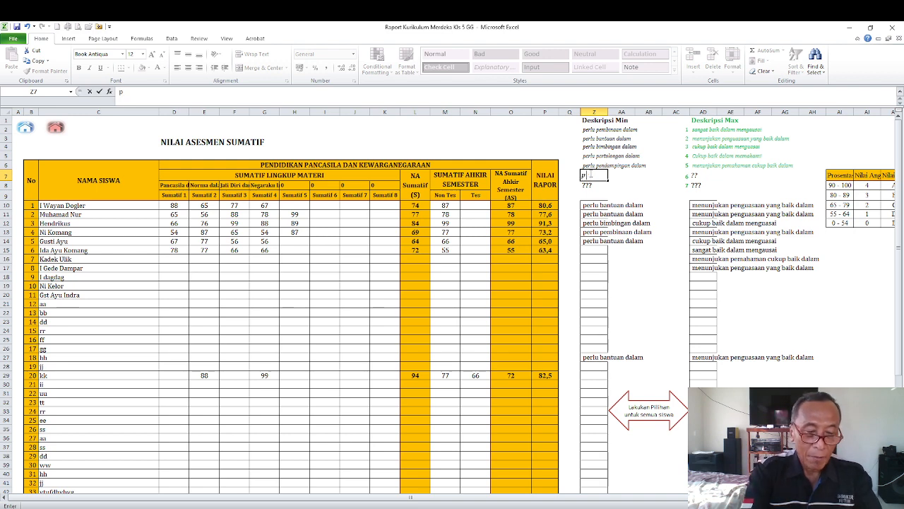
text(perlu ba)
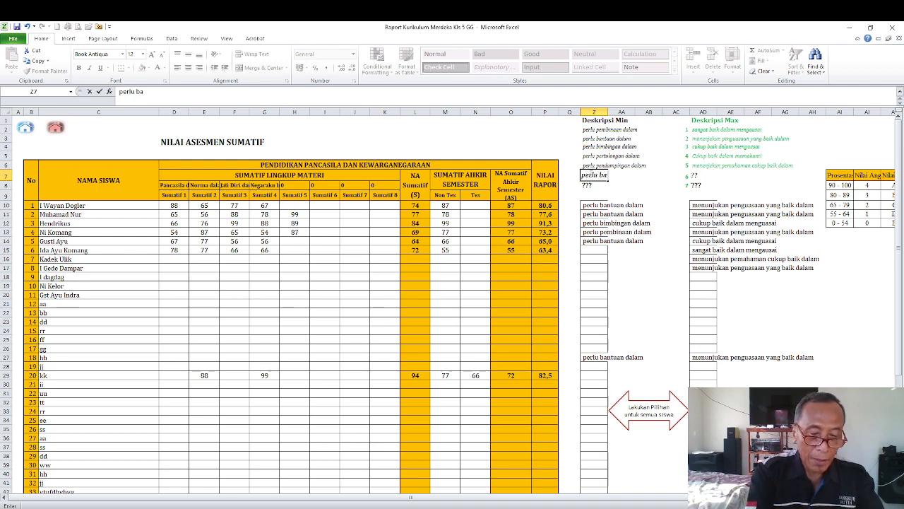
text(ntuan)
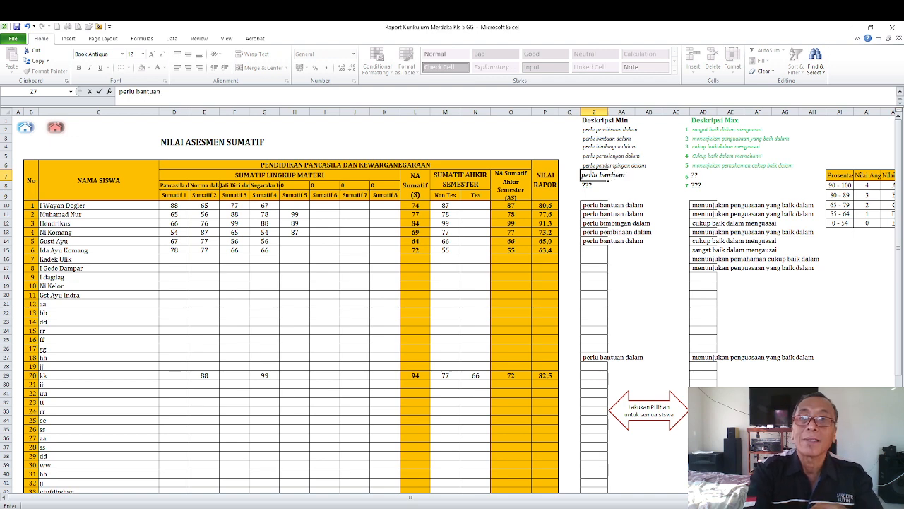
text( dalam)
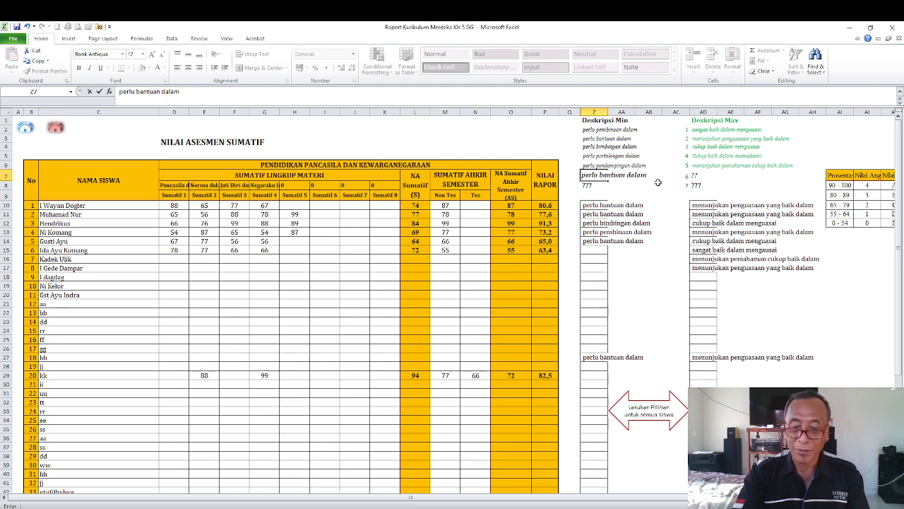
key(Return)
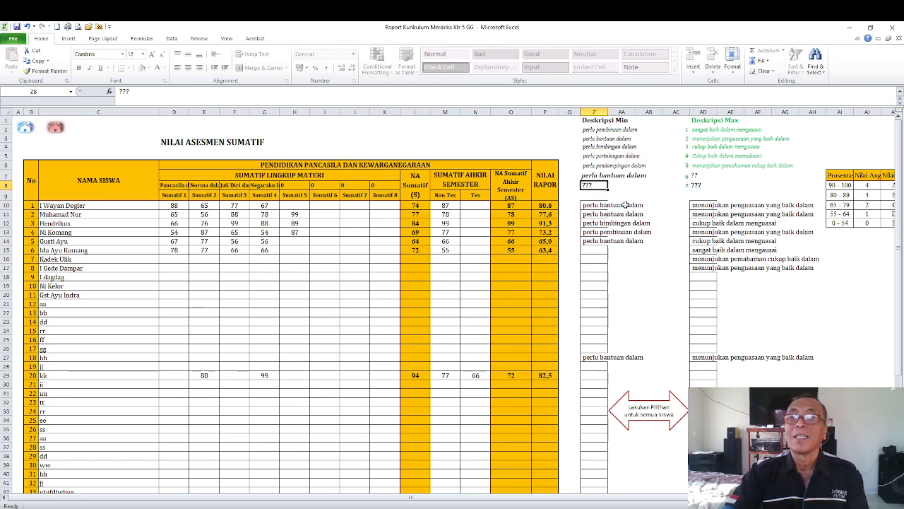
- Review the phrase lists in Z2:Z8 and AD2:AD8 and the students' description choice columns down to the end of the PPKn table
click(601, 130)
drag(601, 130, 595, 184)
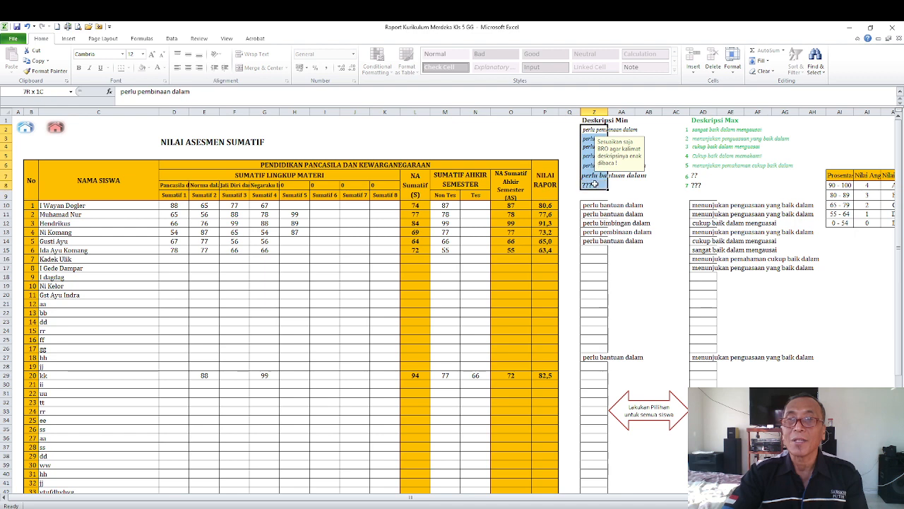
click(698, 131)
drag(697, 131, 697, 183)
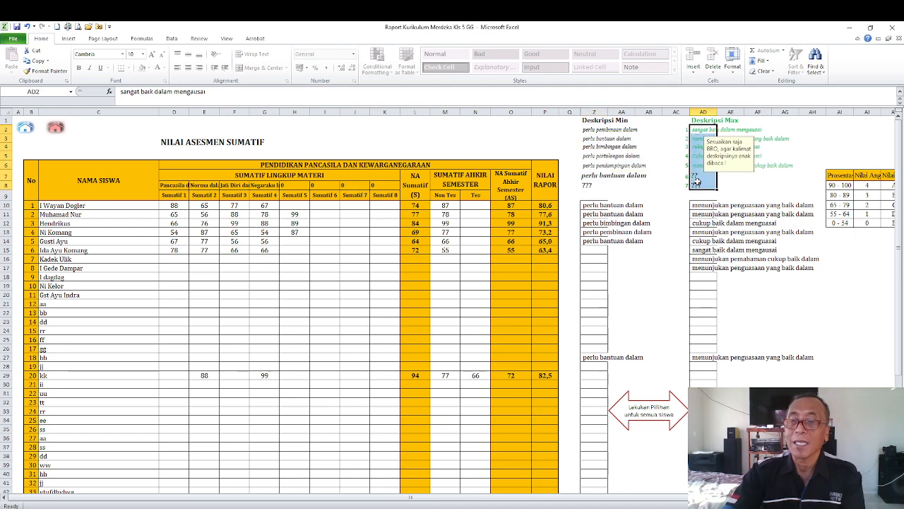
click(599, 206)
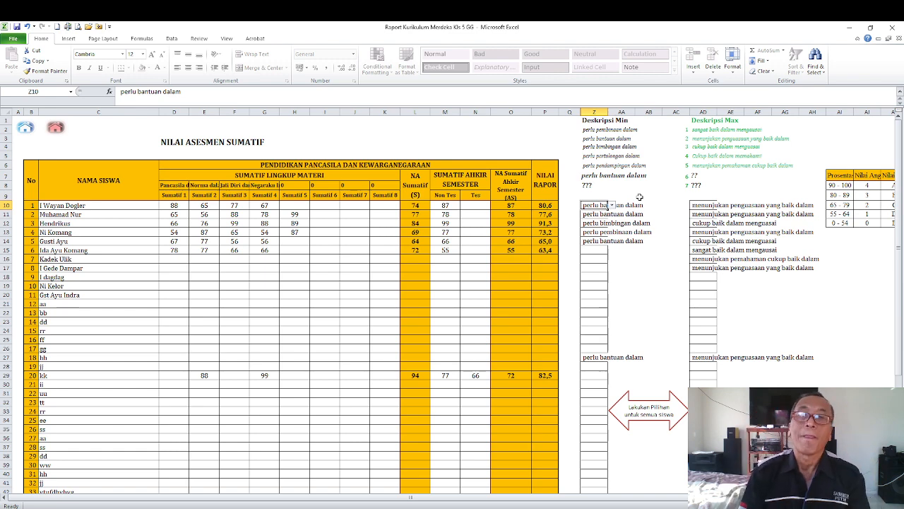
scroll(707, 318, down, 2)
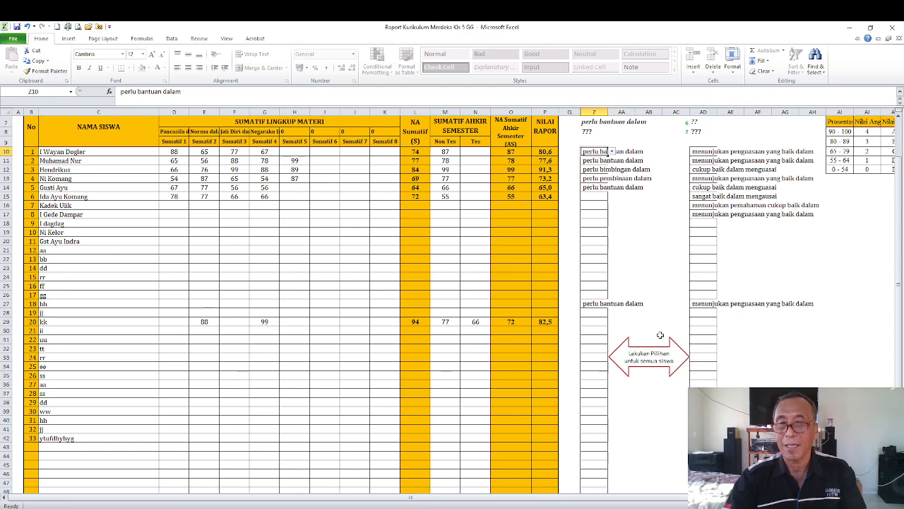
scroll(664, 338, down, 2)
scroll(661, 338, up, 1)
scroll(468, 337, down, 1)
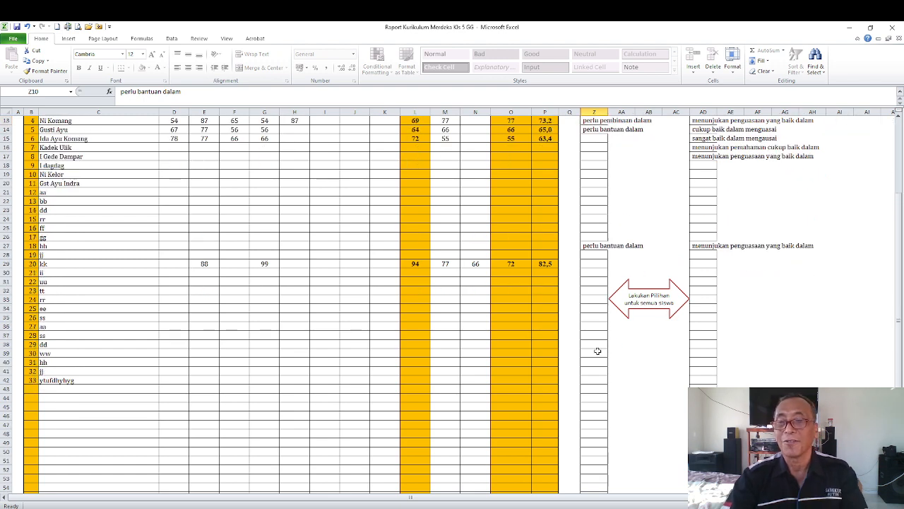
scroll(319, 400, down, 5)
scroll(569, 283, up, 9)
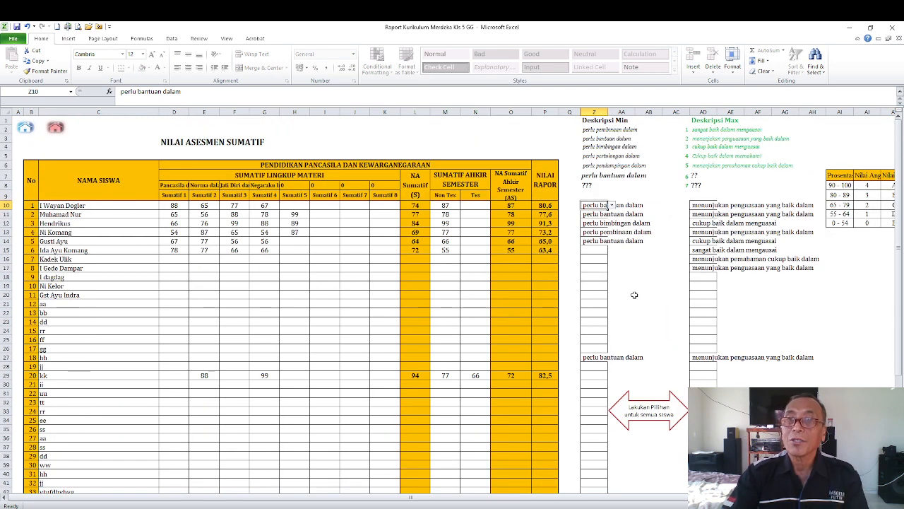
- Open the Bahasa Indonesia summative score sheet and review its Sumatif 1 to 8 topic headings
click(57, 129)
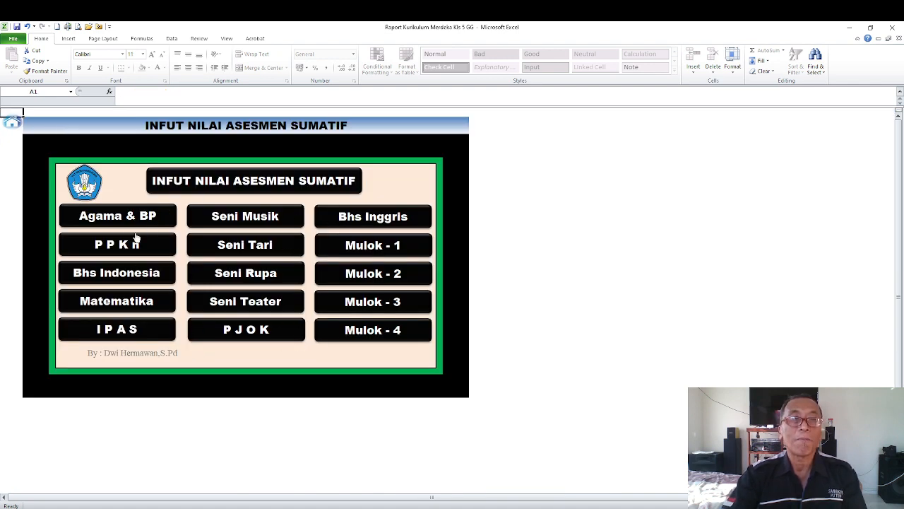
click(153, 274)
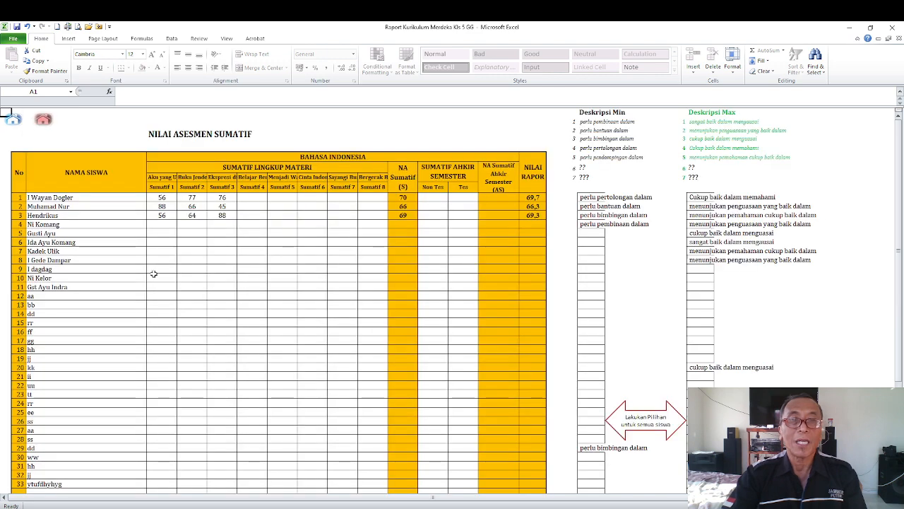
click(166, 234)
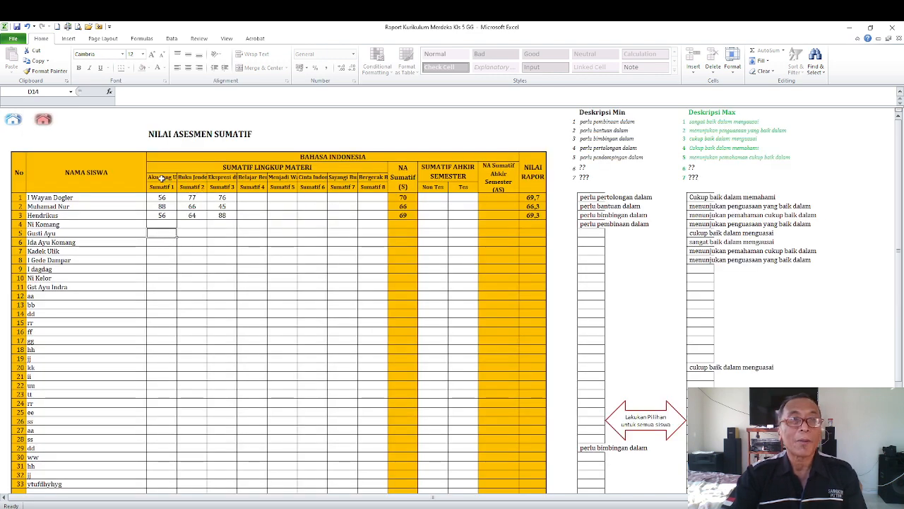
drag(162, 177, 372, 178)
click(360, 231)
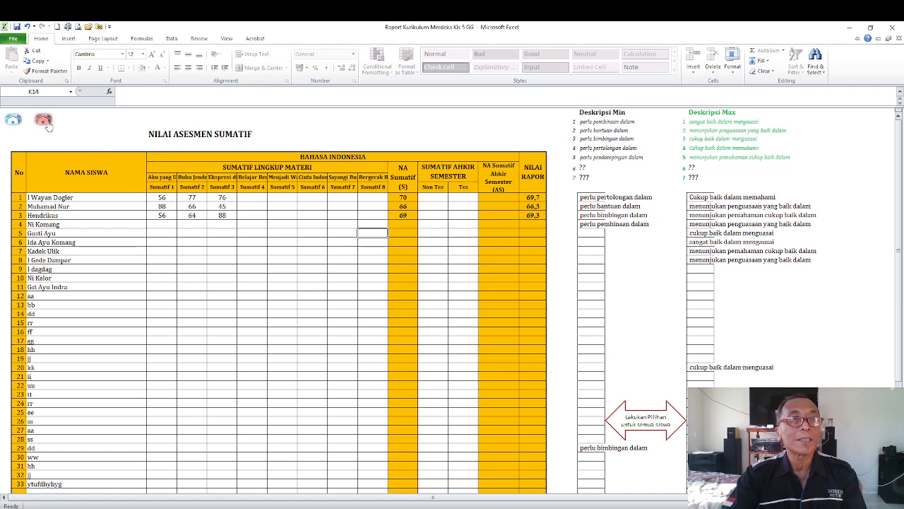
- Open the Bahasa Indonesia Lingkup Materi sheet and review its eight topics in E8:E15
click(21, 124)
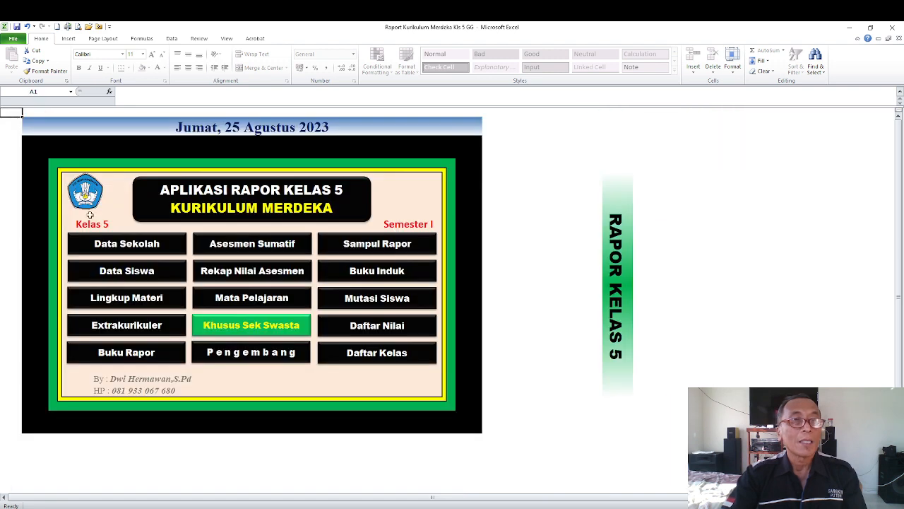
click(126, 298)
click(125, 279)
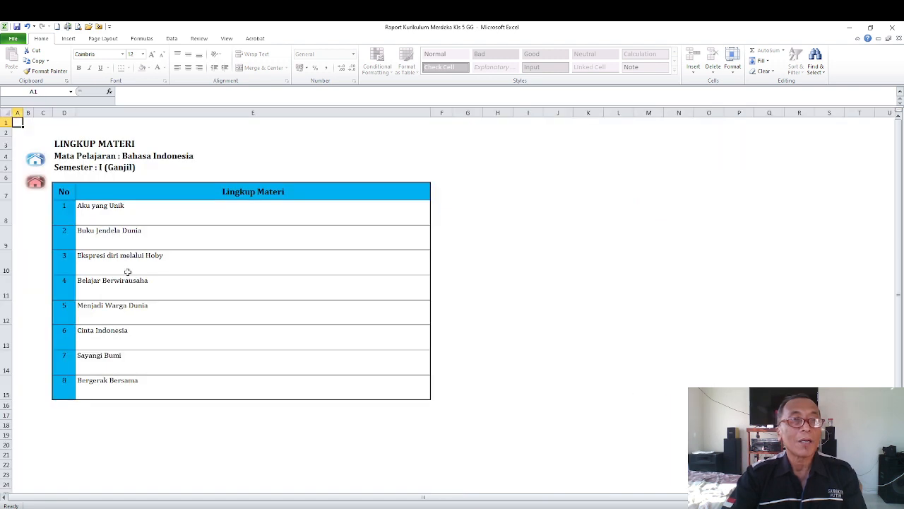
drag(142, 210, 133, 381)
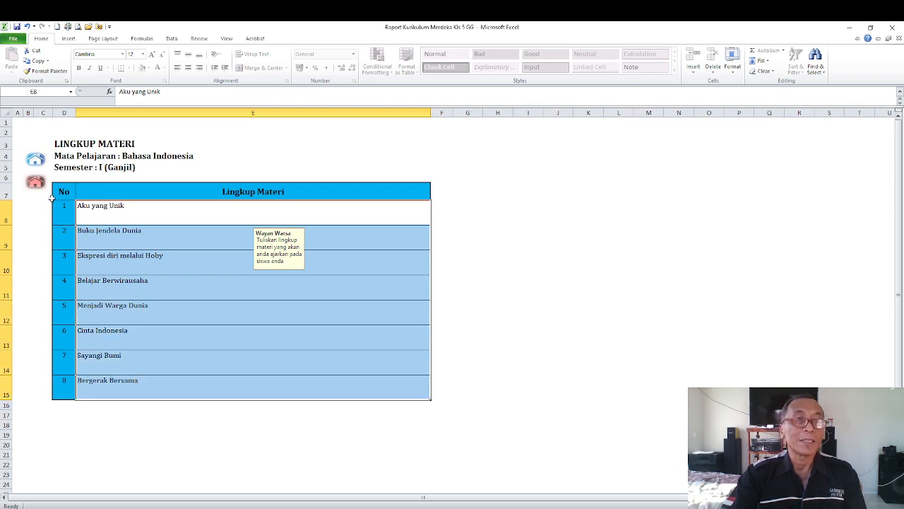
- Return to the Bahasa Indonesia summative score sheet and enter 78, 99, 99, 87 and 78 as student 1's Sumatif 4 to 8 scores
click(35, 158)
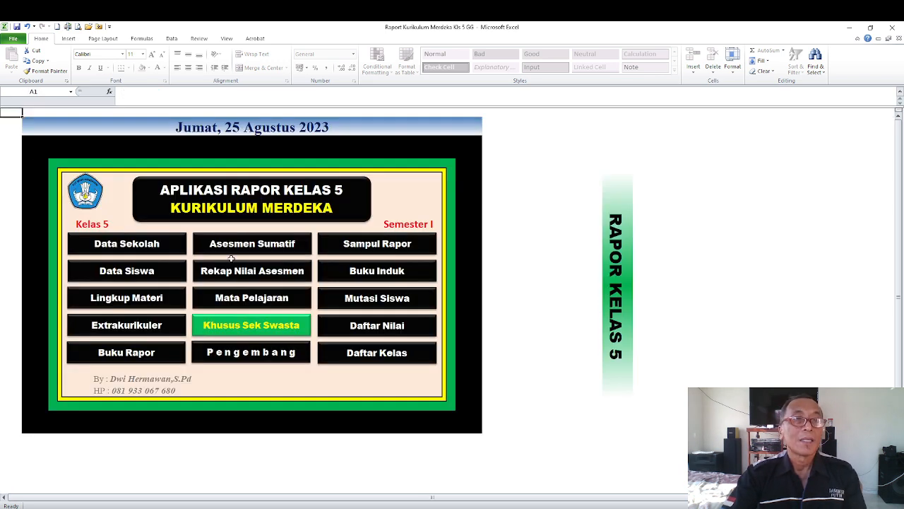
click(252, 247)
click(127, 275)
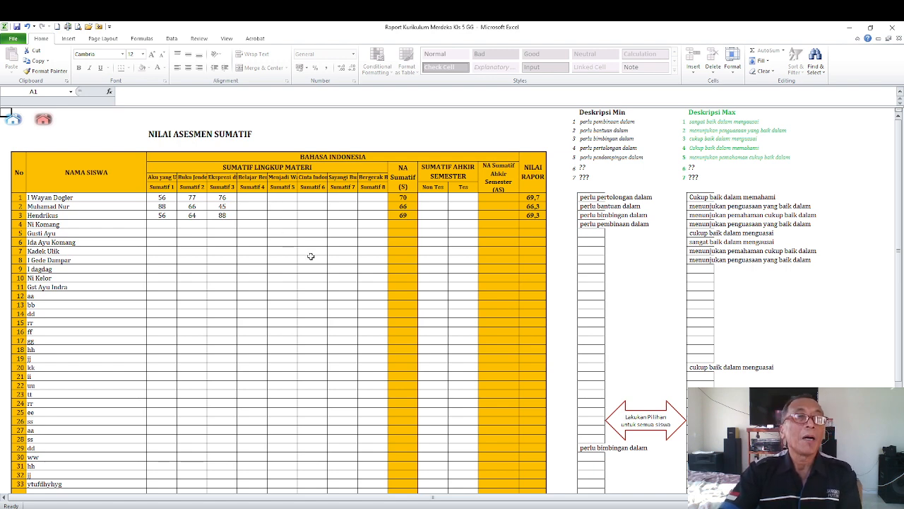
click(253, 197)
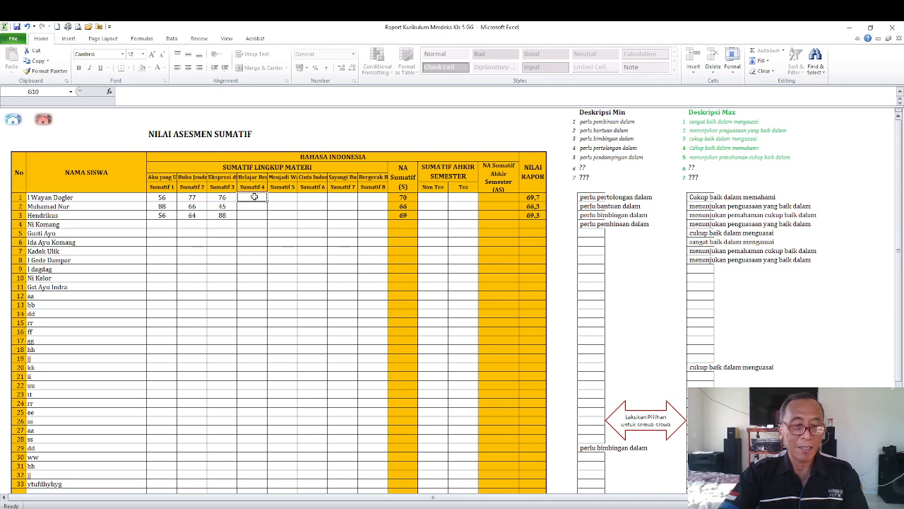
text(78)
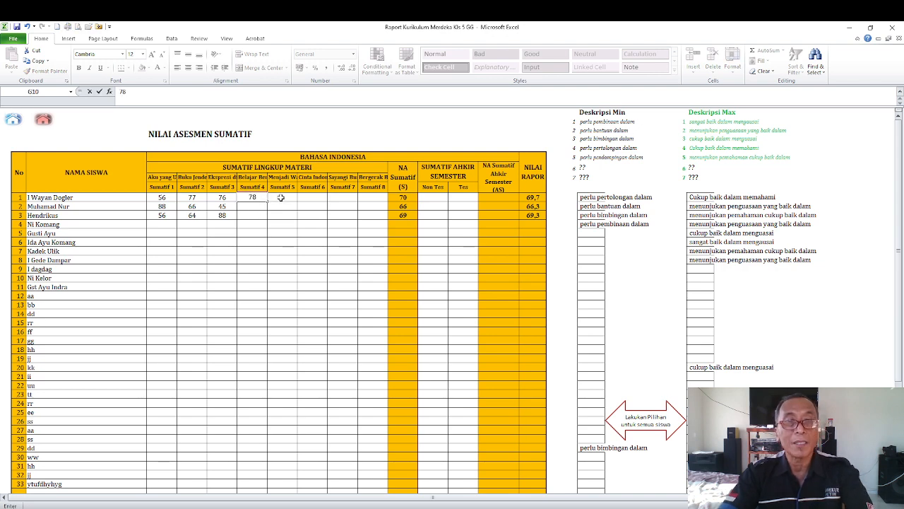
click(280, 197)
text(99)
click(311, 198)
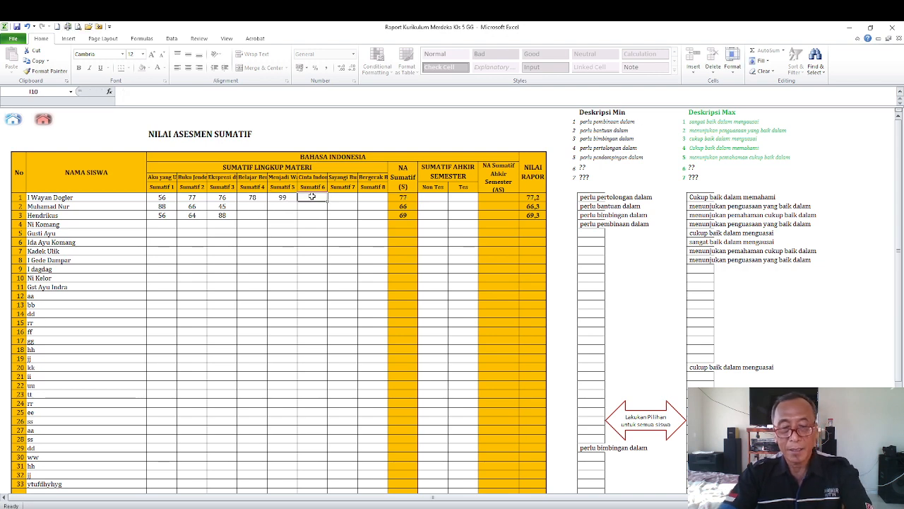
text(99)
click(342, 197)
text(87)
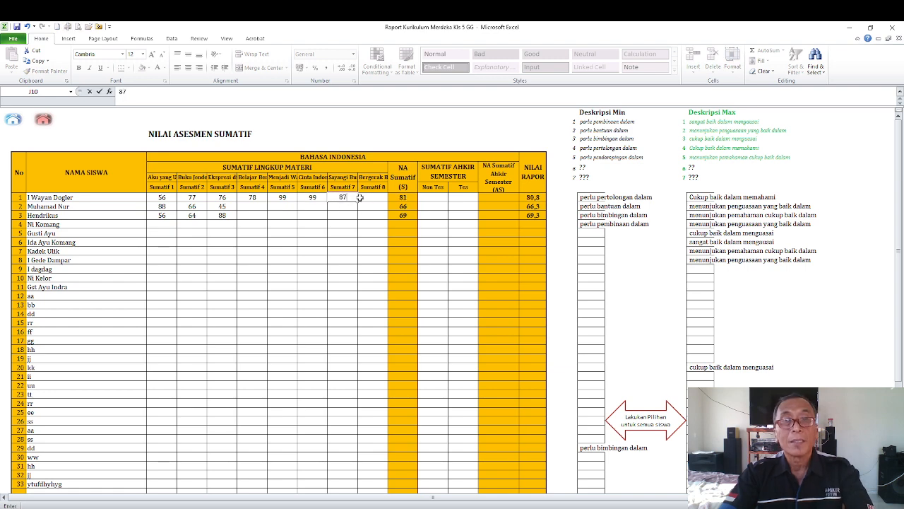
click(364, 197)
text(78)
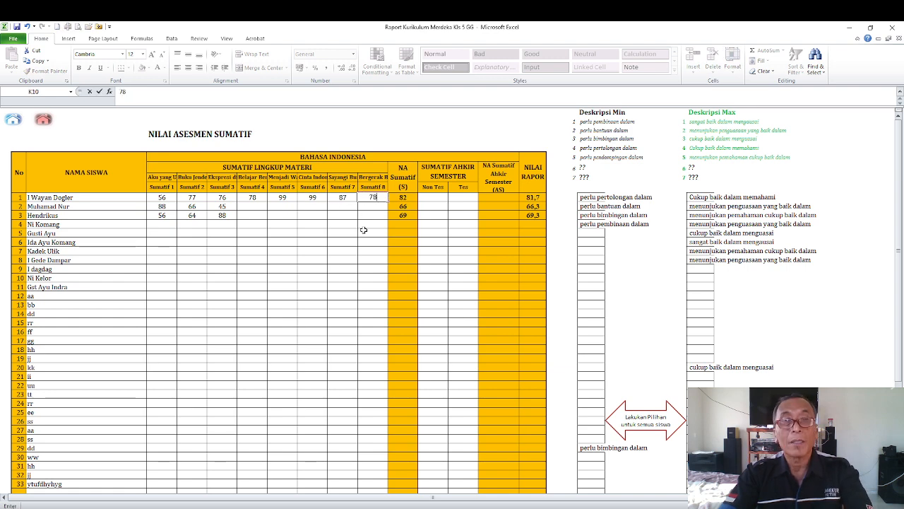
click(354, 234)
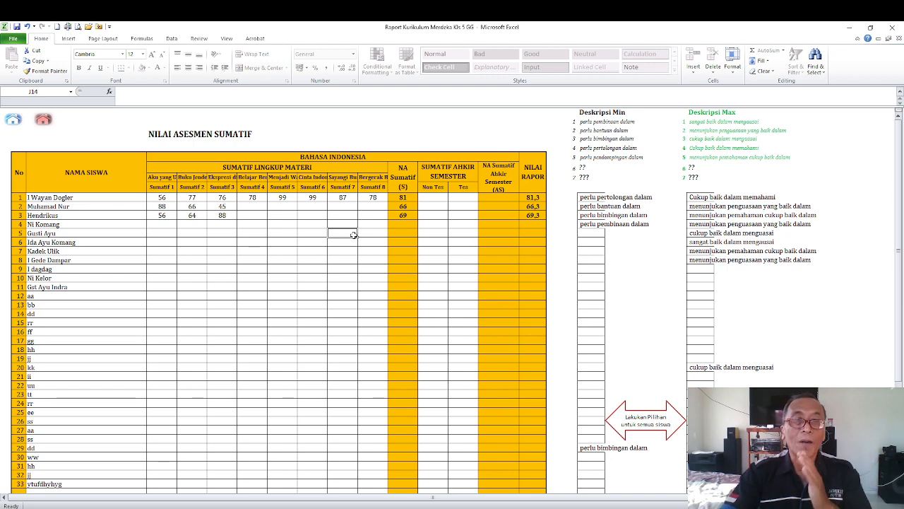
- Check the Lingkup Materi topic headings above the Bahasa Indonesia scores, from Sumatif 8 back to Sumatif 1
click(332, 249)
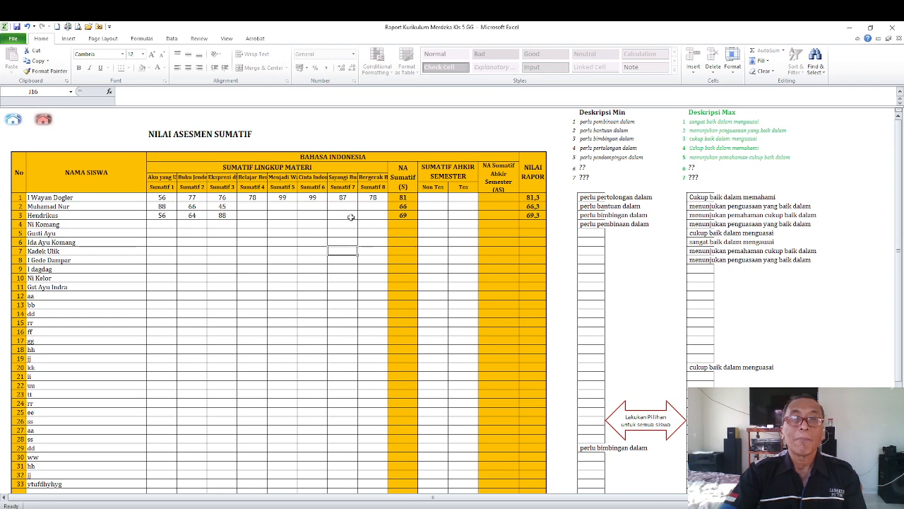
drag(376, 177, 162, 179)
click(252, 242)
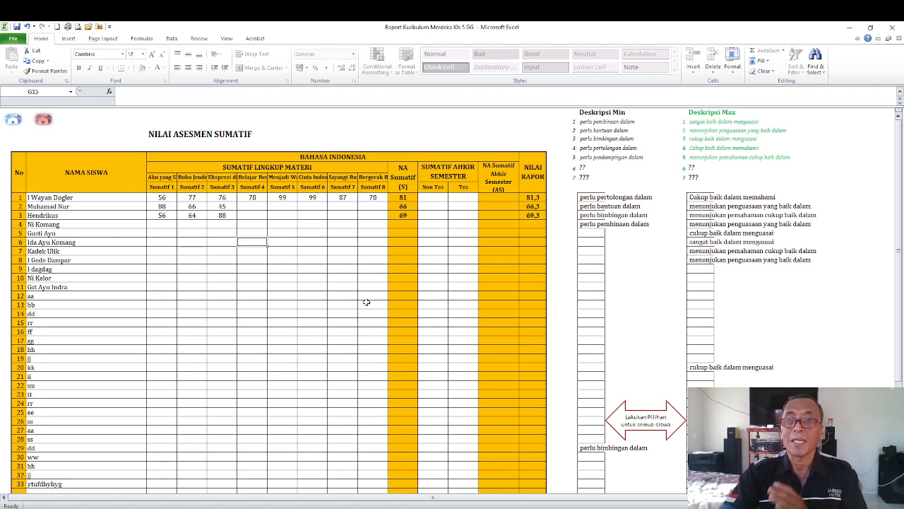
- Set Deskripsi Min to "perlu pendampingan dalam" for student 5 and "???" for student 6, and return to the summative subject menu
click(591, 232)
click(608, 232)
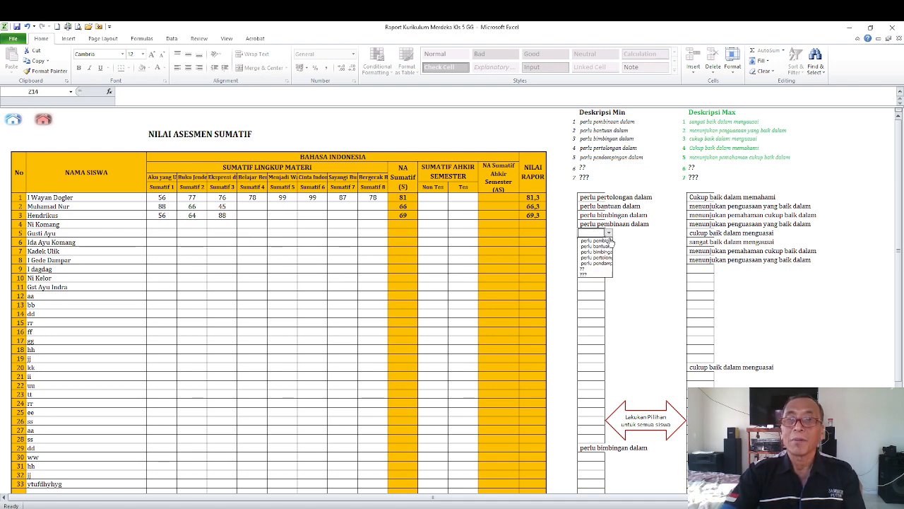
click(602, 263)
click(596, 242)
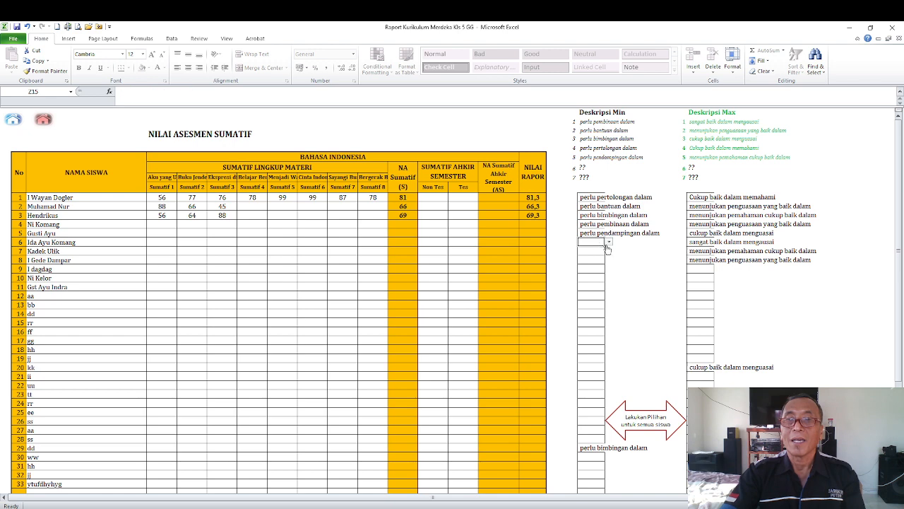
click(608, 242)
click(590, 281)
click(631, 269)
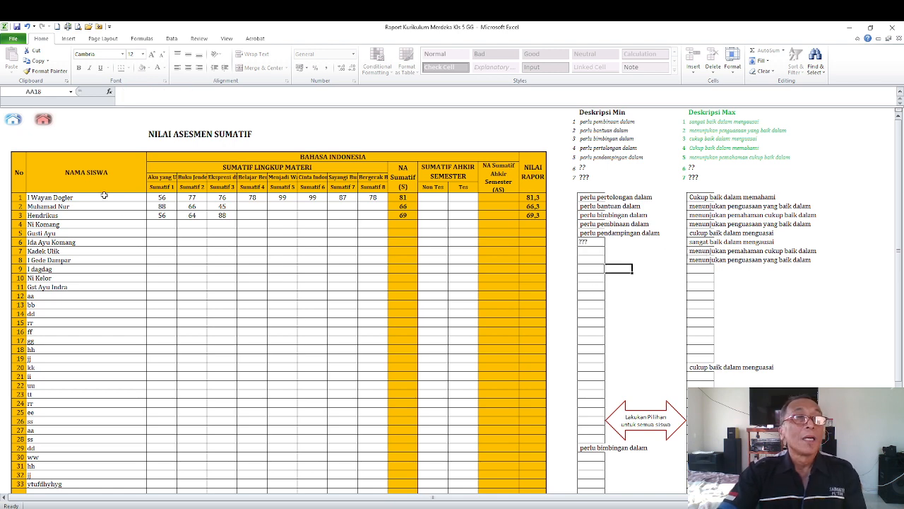
click(44, 122)
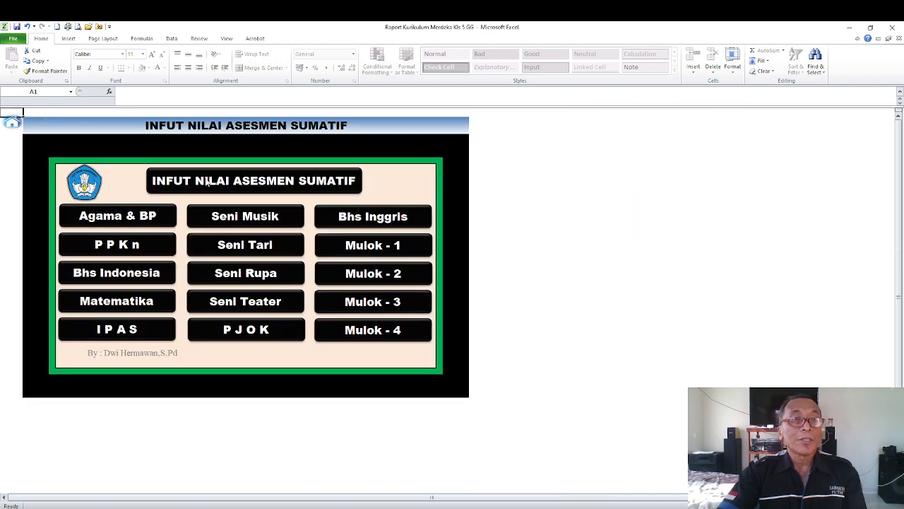
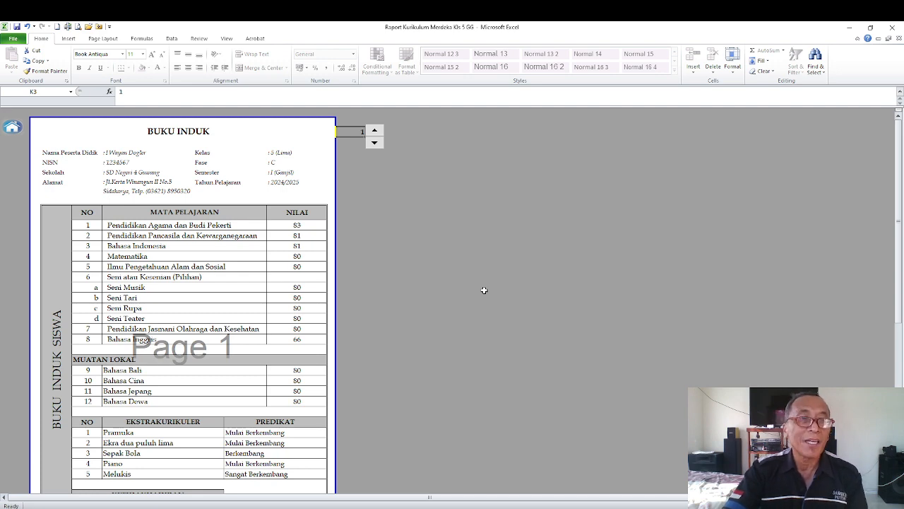
- Review the first student's Buku Induk page, from the subject grades through Muatan Lokal and Ekstrakurikuler to the Ketidakhadiran table
scroll(452, 296, down, 3)
scroll(428, 301, up, 3)
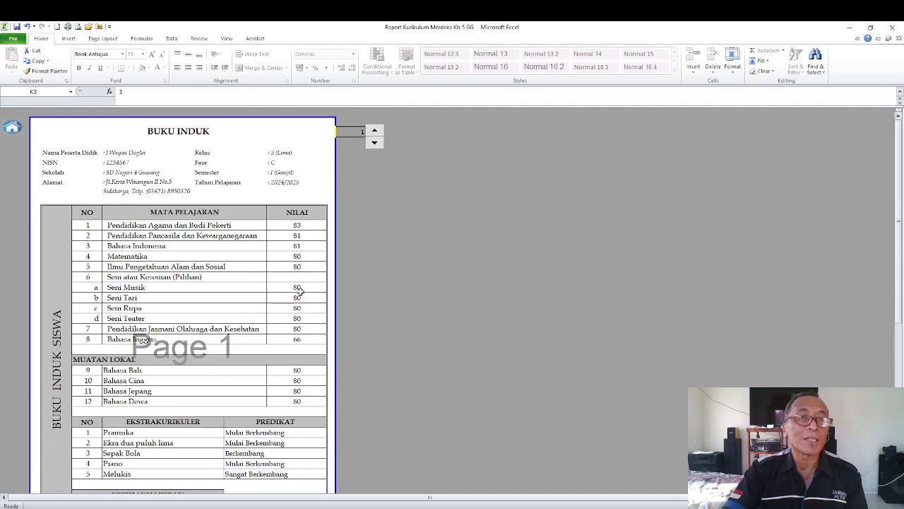
scroll(302, 291, down, 3)
scroll(297, 299, up, 3)
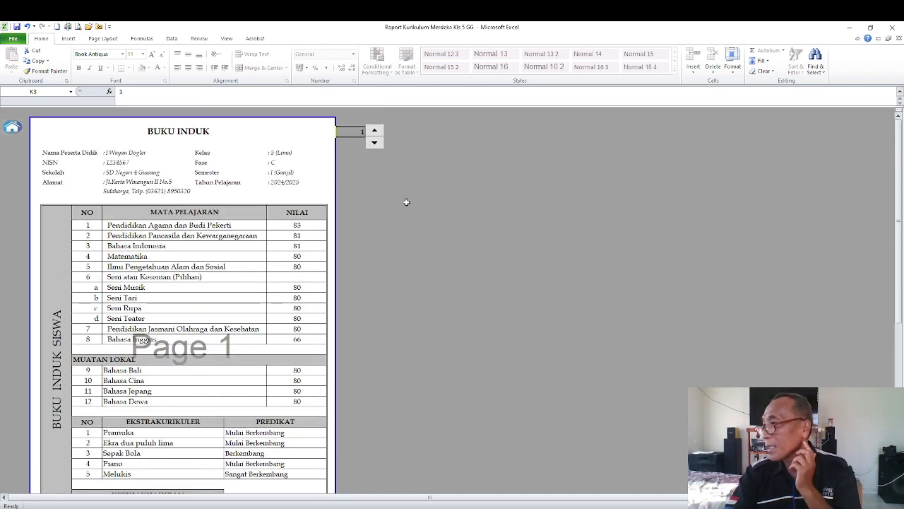
scroll(385, 271, down, 3)
scroll(381, 275, up, 3)
scroll(252, 283, down, 3)
scroll(253, 282, up, 4)
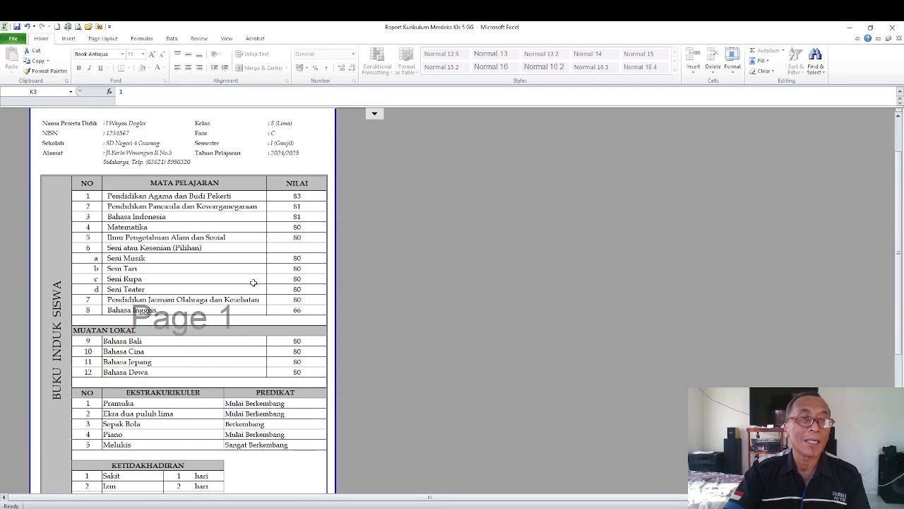
scroll(266, 277, down, 4)
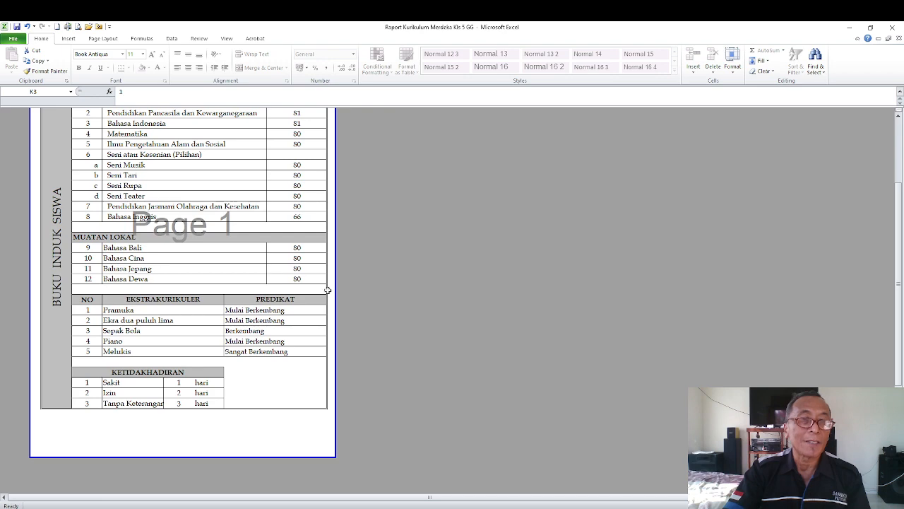
scroll(420, 271, up, 4)
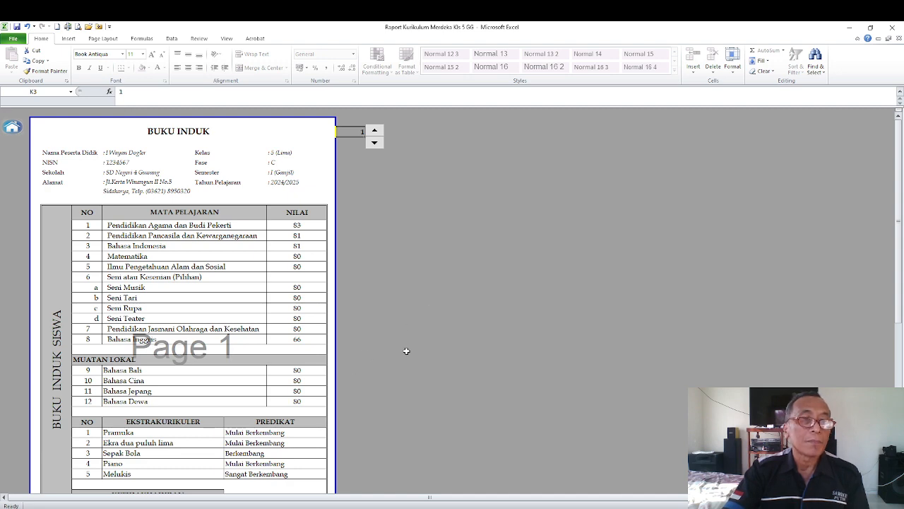
scroll(407, 351, down, 1)
scroll(407, 352, down, 2)
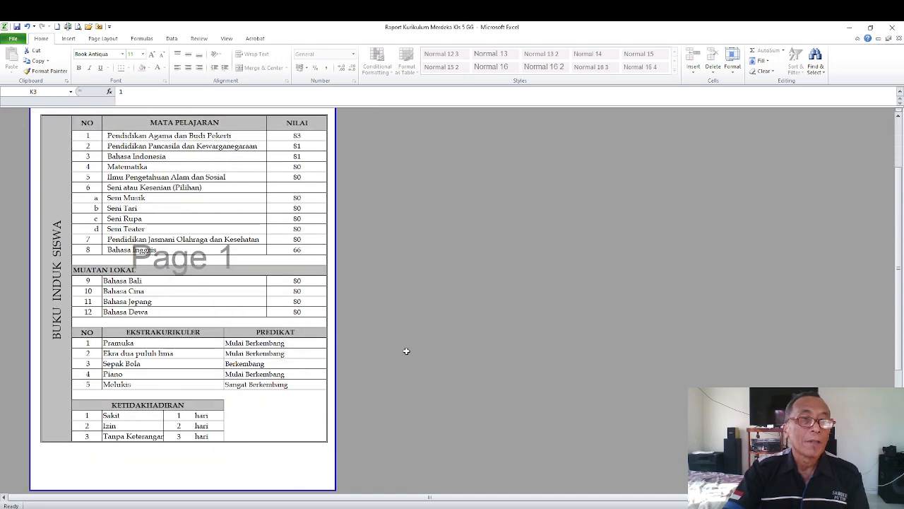
scroll(406, 351, up, 3)
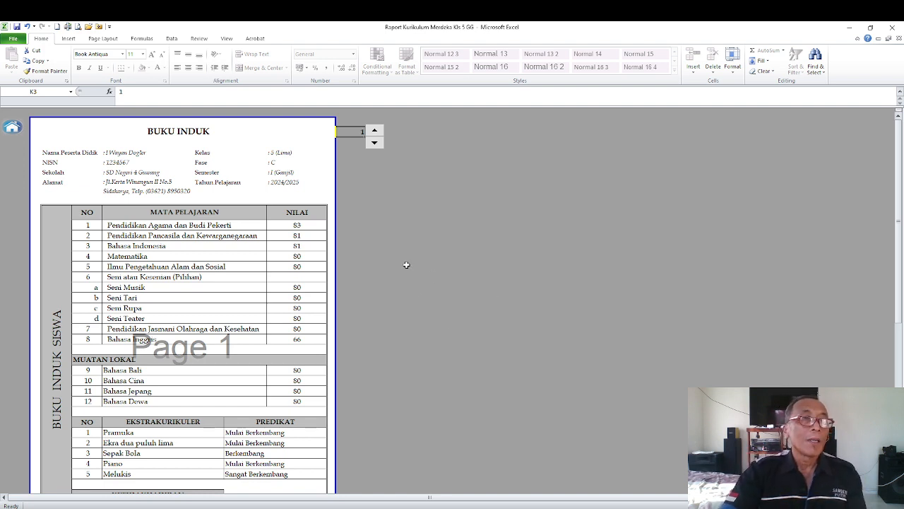
- Switch the Buku Induk page to student 4 and back to student 1, and return to the main menu
click(374, 131)
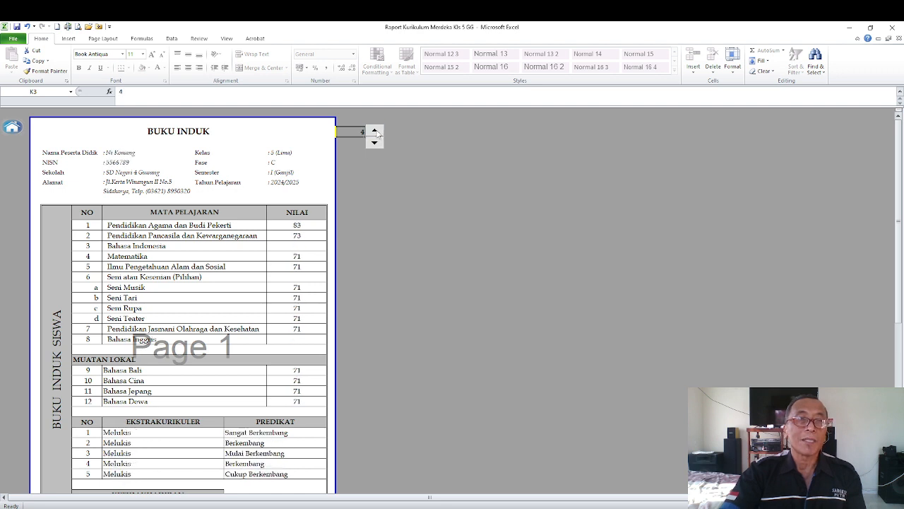
click(374, 143)
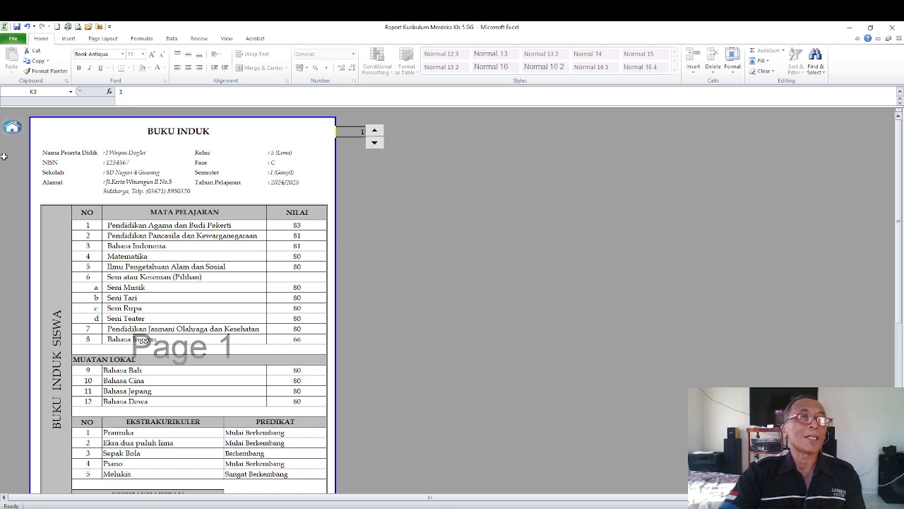
click(12, 127)
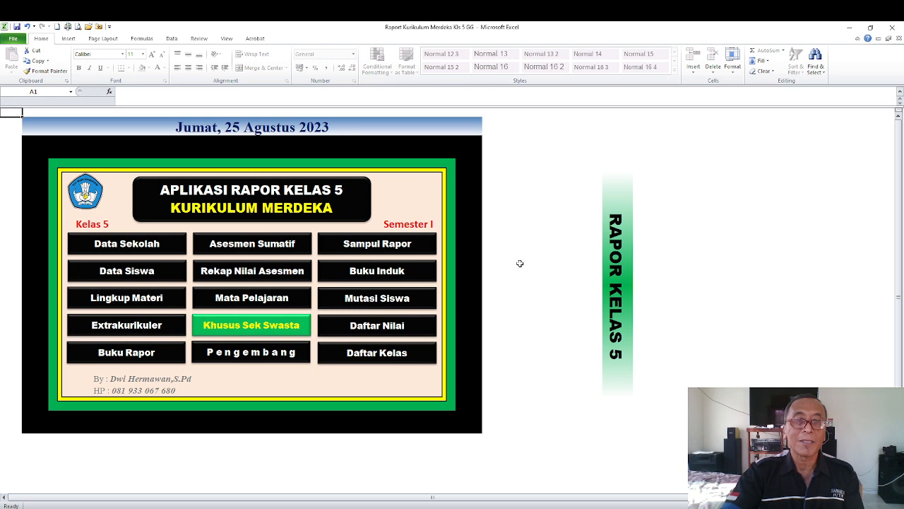
- Open the Mutasi Siswa sheet and look through both pages of its Keterangan Pindah Sekolah form
click(413, 304)
scroll(436, 287, down, 4)
scroll(436, 288, down, 10)
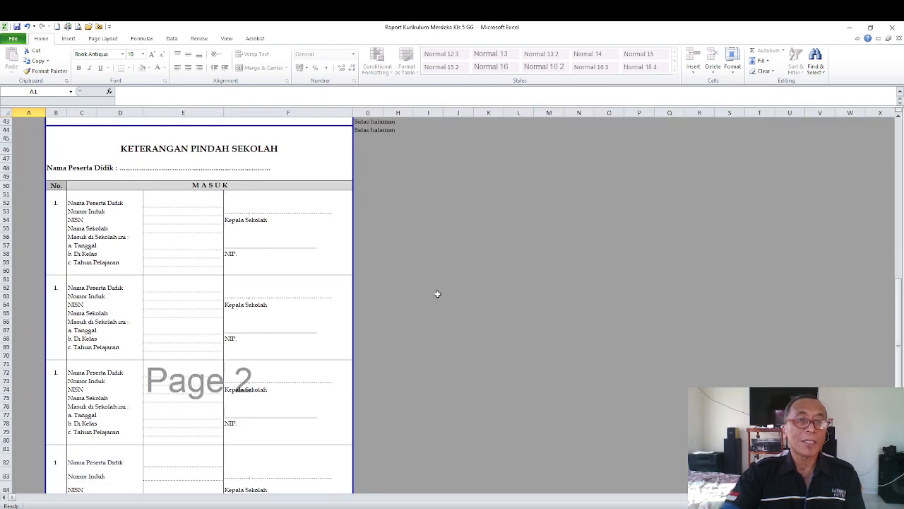
scroll(438, 294, down, 7)
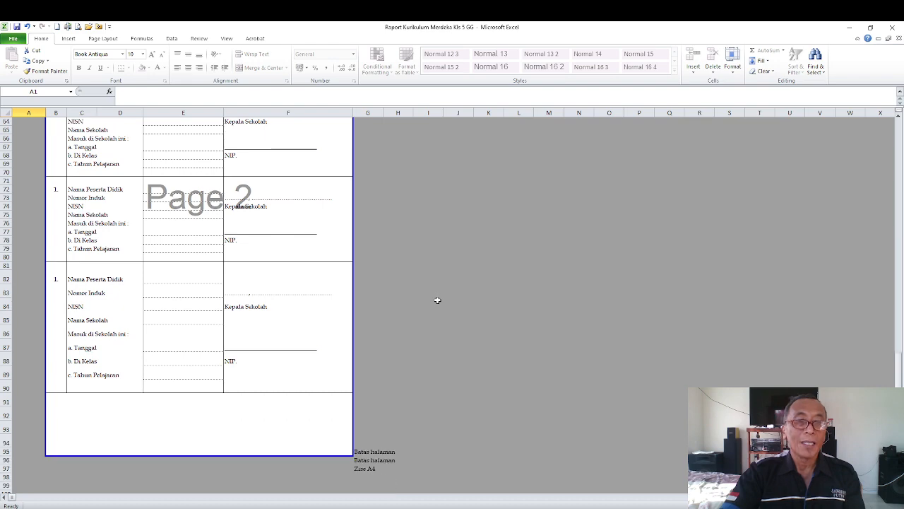
scroll(437, 301, up, 19)
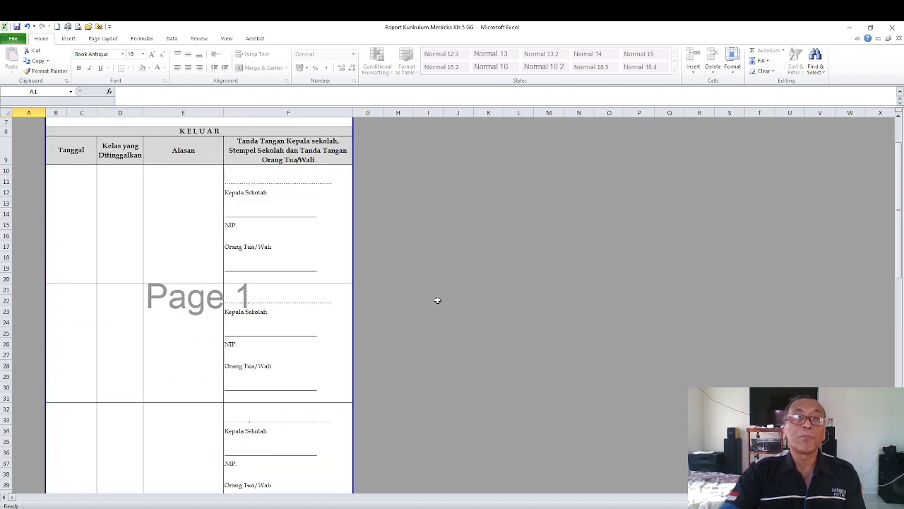
scroll(437, 300, up, 3)
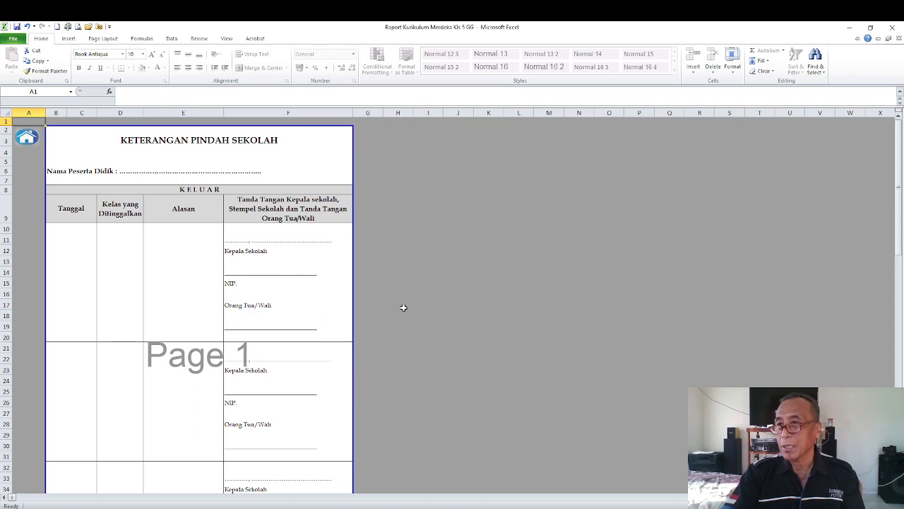
- Examine the KELUAR page of the school transfer form, going through the blank Tanggal cells of its three entry rows
scroll(403, 307, down, 11)
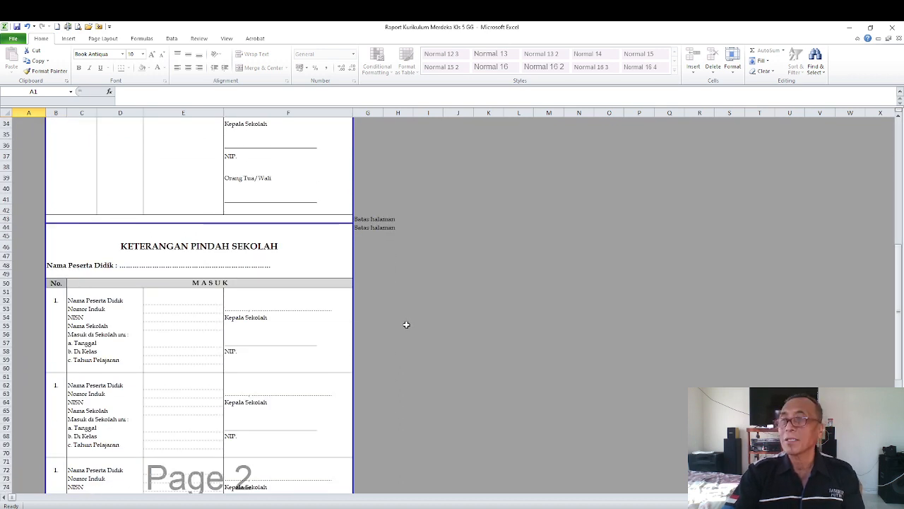
scroll(406, 325, up, 11)
scroll(249, 306, down, 4)
scroll(226, 297, up, 4)
scroll(200, 297, down, 1)
scroll(134, 296, up, 1)
click(61, 260)
scroll(74, 351, down, 1)
click(74, 350)
scroll(75, 351, down, 3)
click(74, 351)
scroll(226, 295, up, 4)
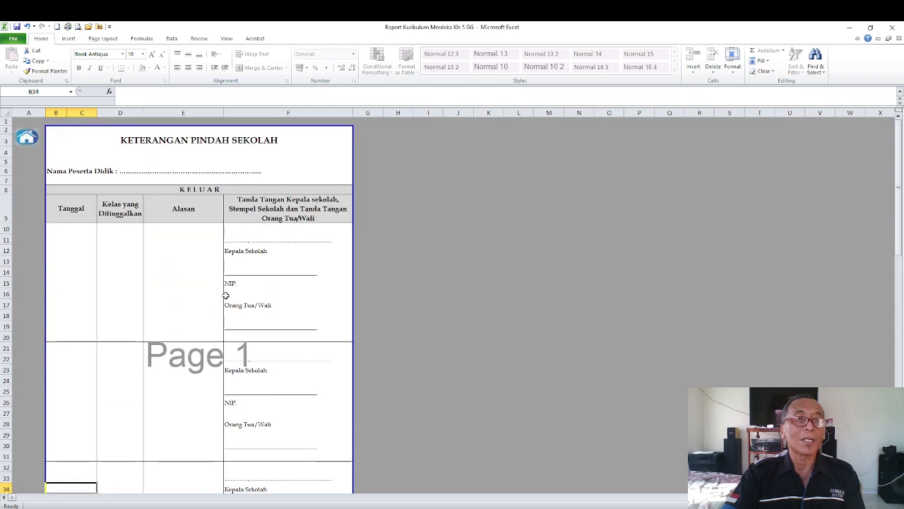
- Check the first signature block in the KELUAR table, then compare the KELUAR page with the MASUK section on page 2
click(239, 241)
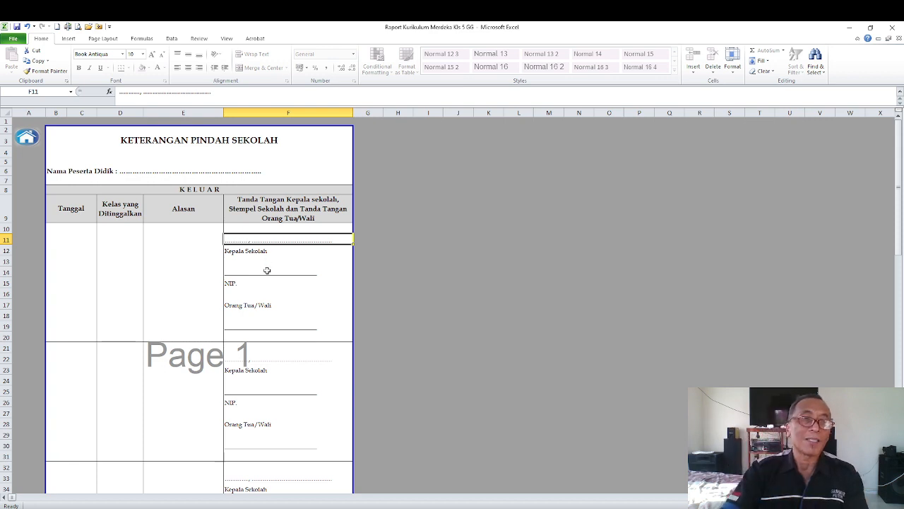
scroll(267, 267, down, 9)
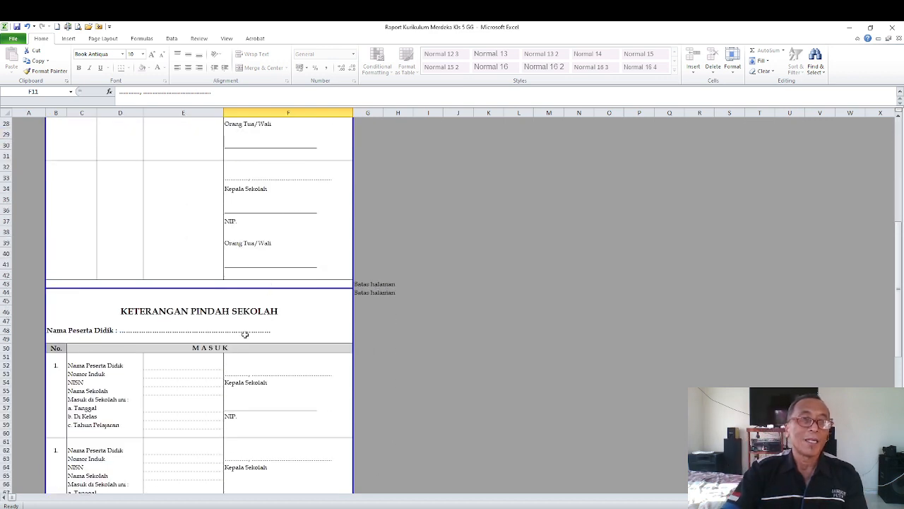
scroll(258, 321, up, 9)
click(193, 191)
scroll(198, 219, down, 9)
click(204, 348)
scroll(228, 304, down, 3)
scroll(229, 304, down, 7)
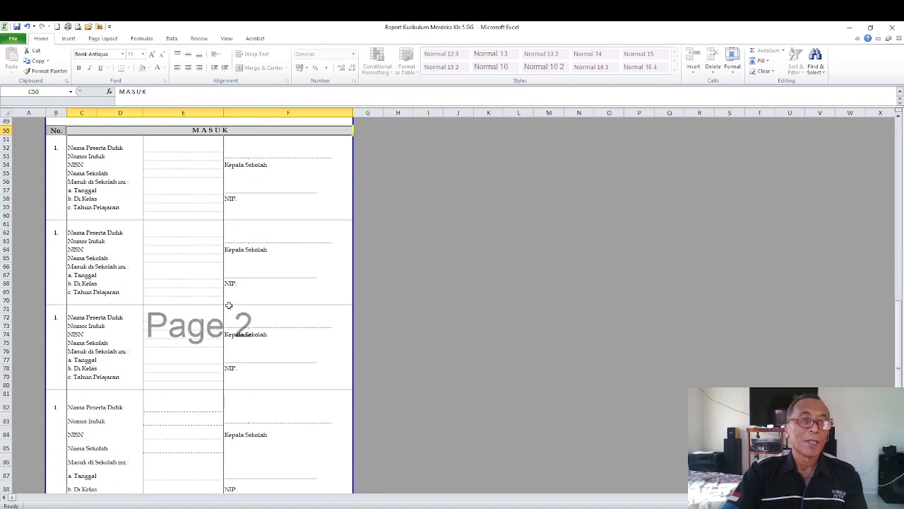
scroll(229, 304, up, 9)
scroll(229, 305, up, 10)
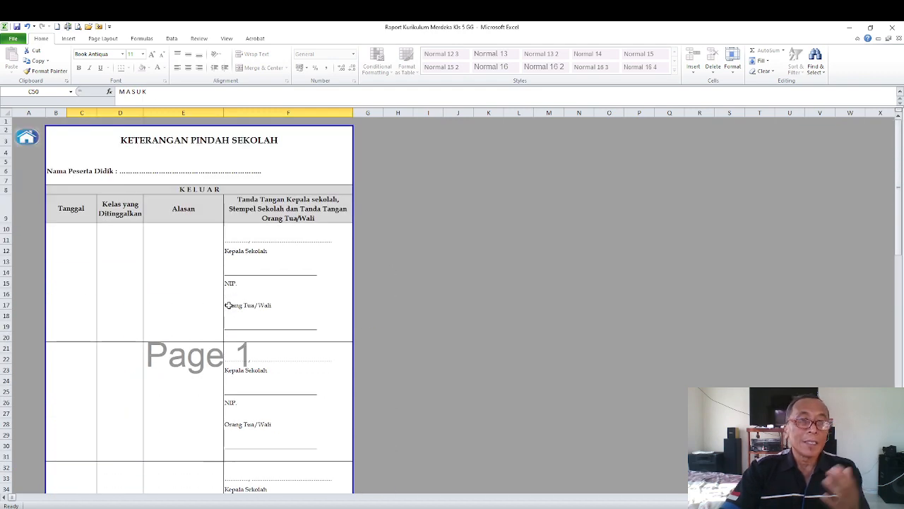
- Leave the Keterangan Pindah Sekolah form and return to the main menu of the report card workbook
click(456, 228)
click(27, 137)
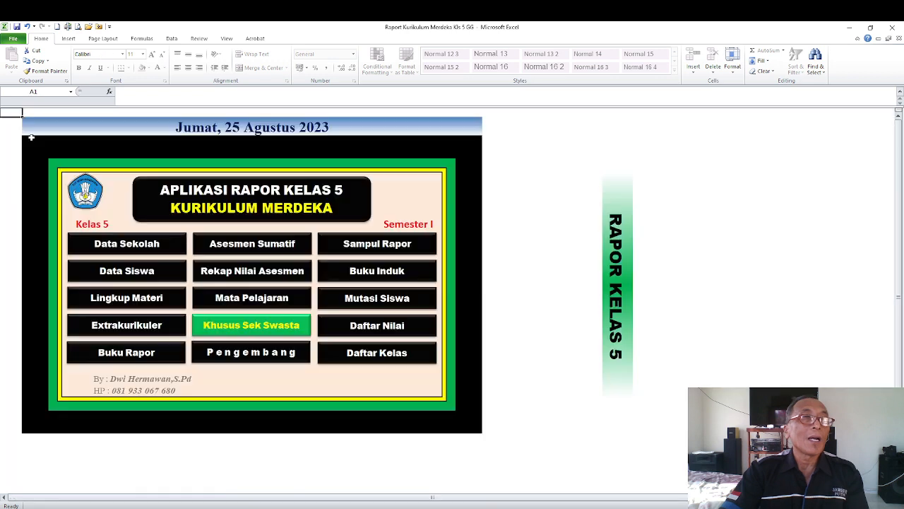
click(529, 224)
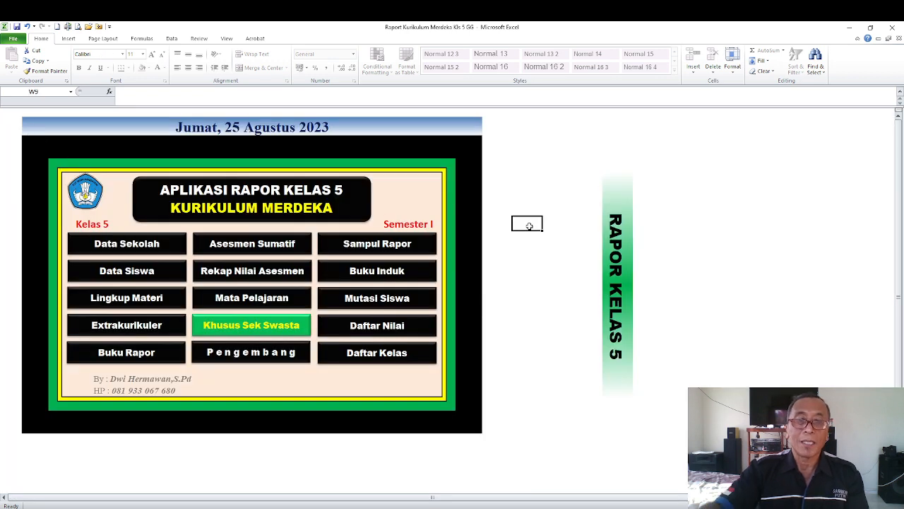
- Open the PPKn grade list from Daftar Nilai and examine its formative, summative and end-of-semester columns
click(550, 283)
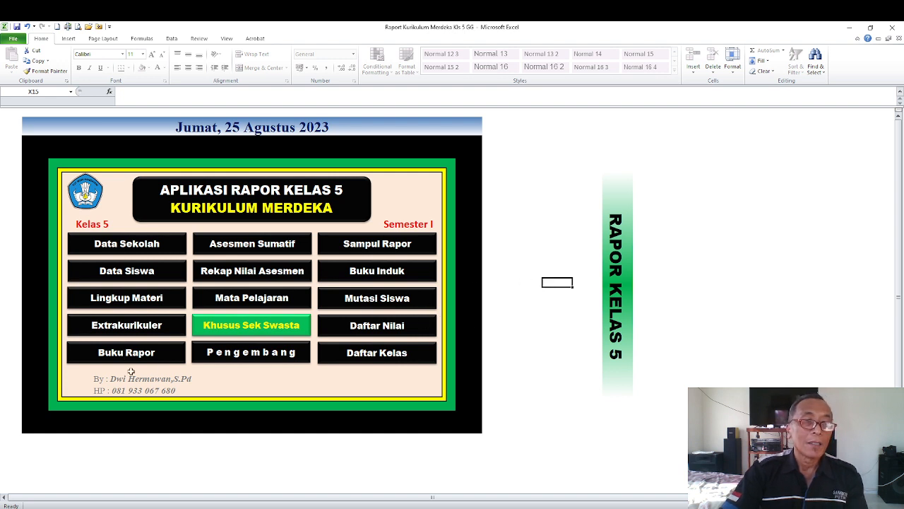
click(375, 326)
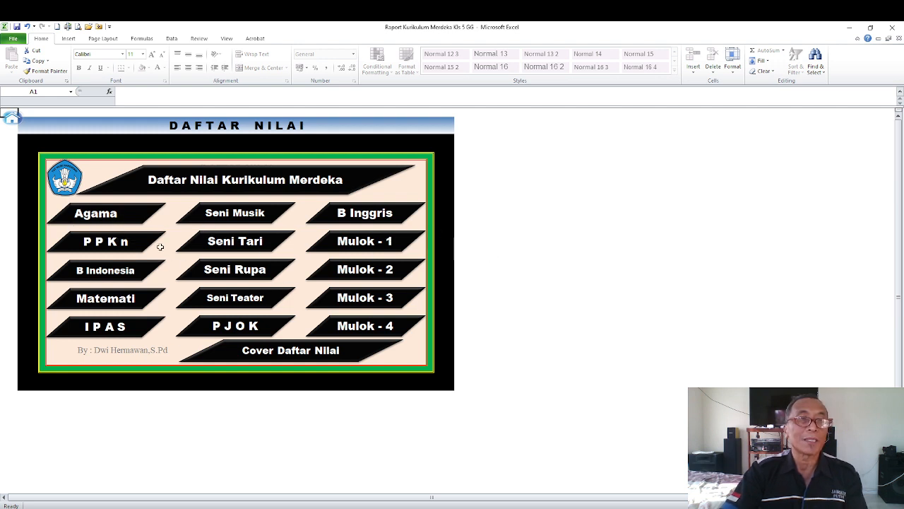
click(123, 243)
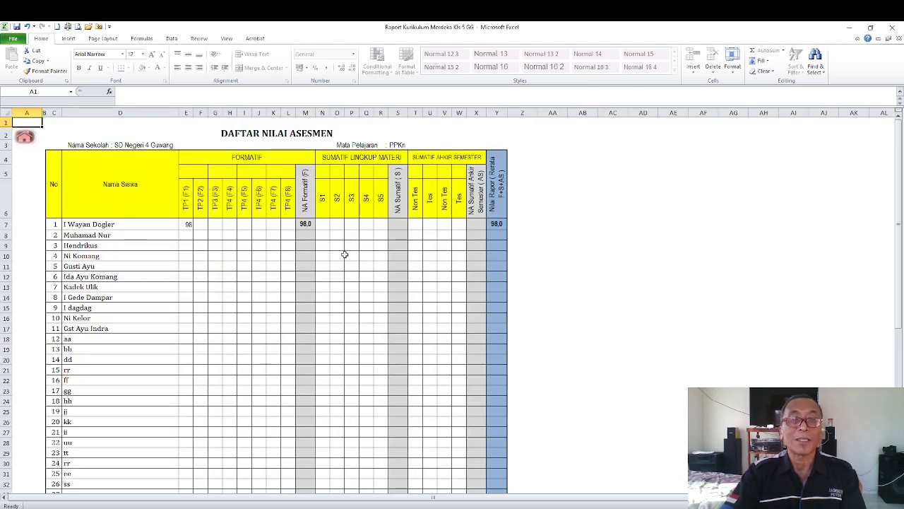
drag(243, 157, 432, 390)
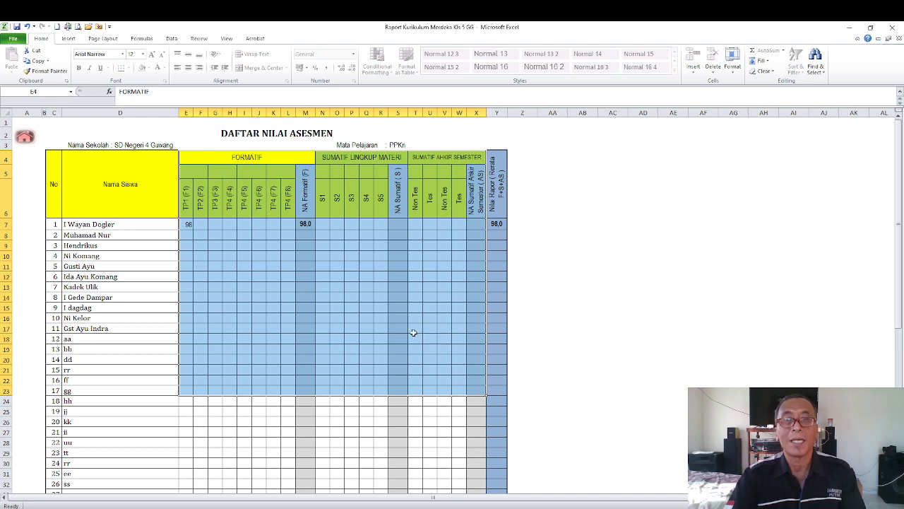
click(417, 297)
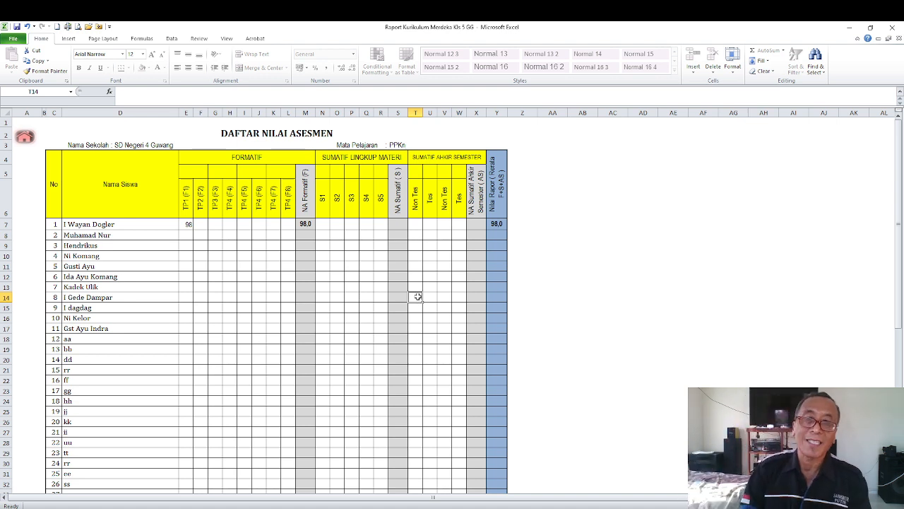
click(580, 263)
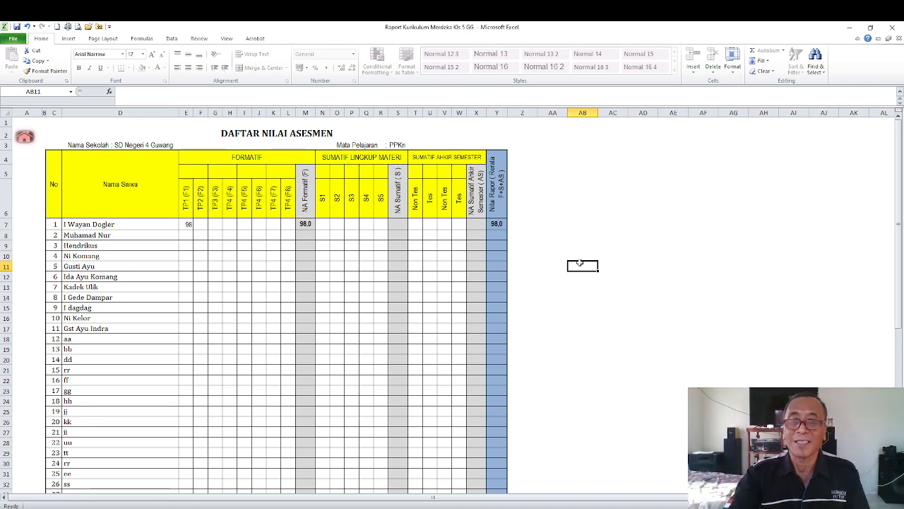
click(614, 298)
key(Down)
scroll(277, 373, down, 11)
scroll(387, 349, up, 11)
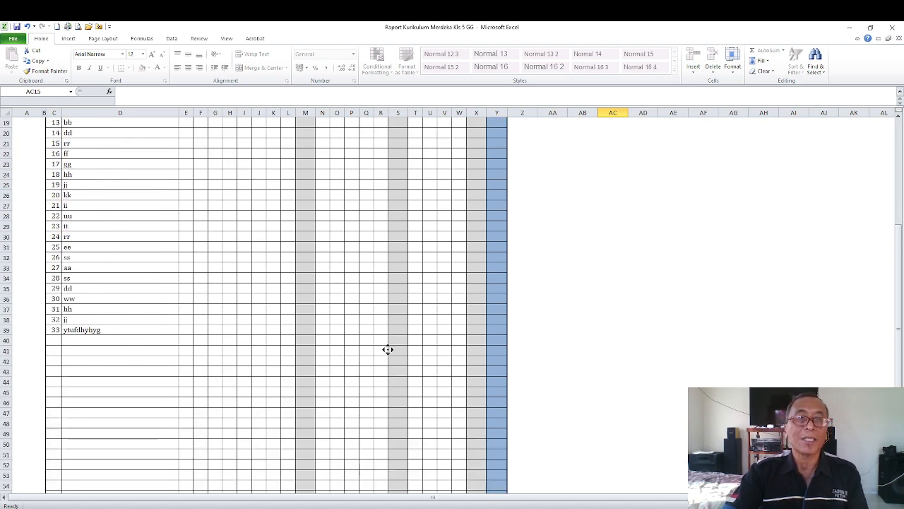
click(27, 139)
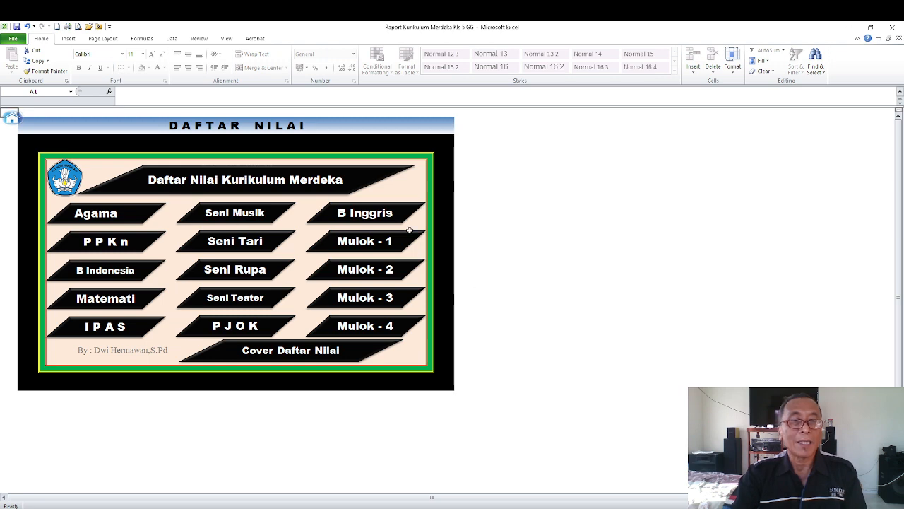
- Open the Daftar Nilai cover sheet, check its print preview and return to the main menu
click(314, 346)
scroll(373, 306, down, 3)
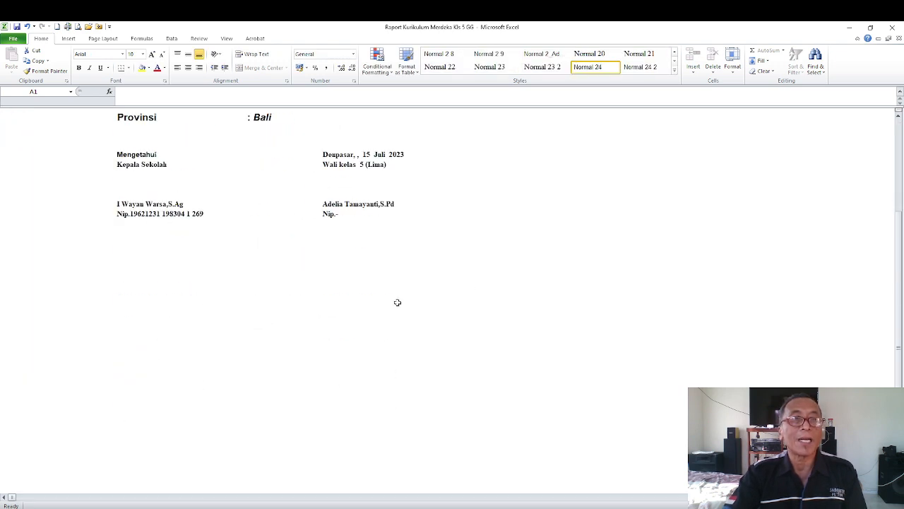
scroll(439, 297, up, 3)
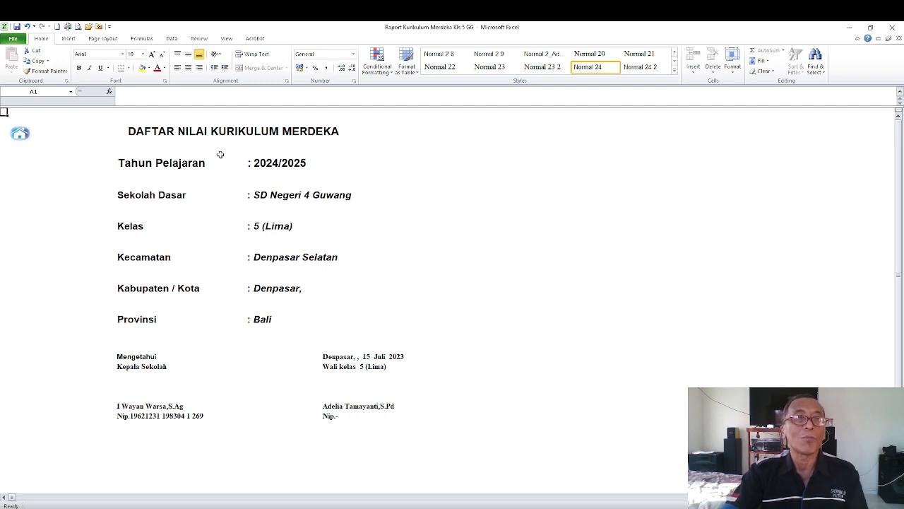
scroll(192, 144, down, 2)
scroll(424, 234, up, 2)
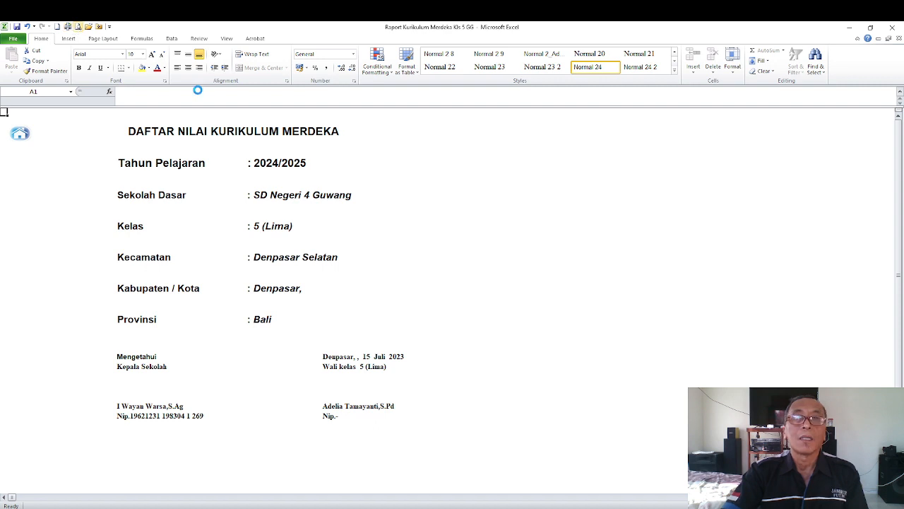
key(ctrl+p)
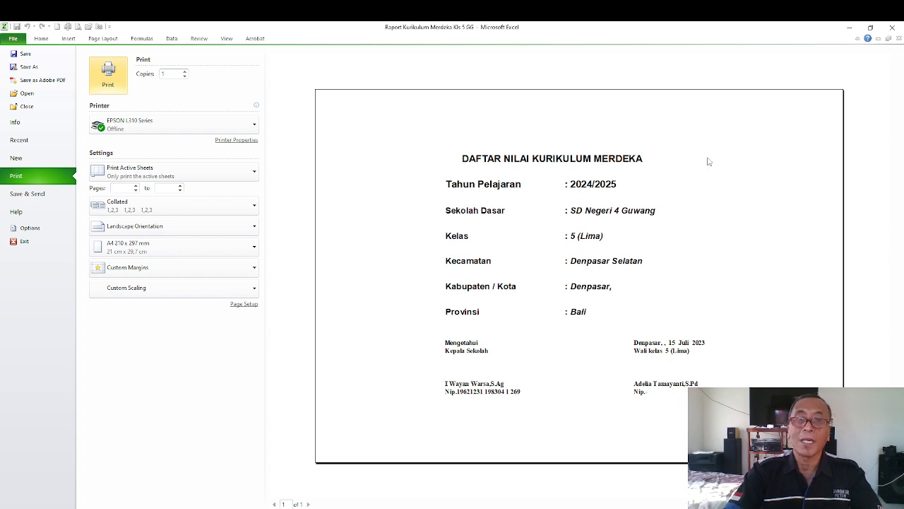
key(Escape)
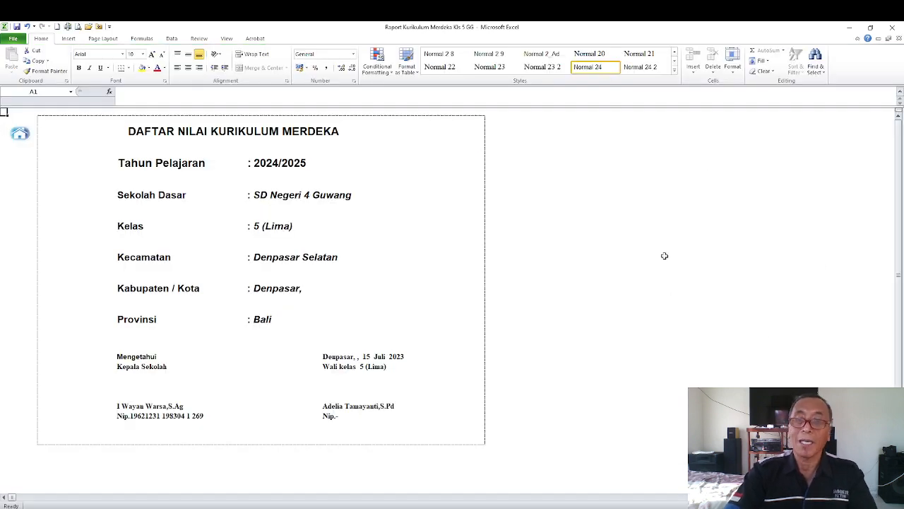
click(27, 135)
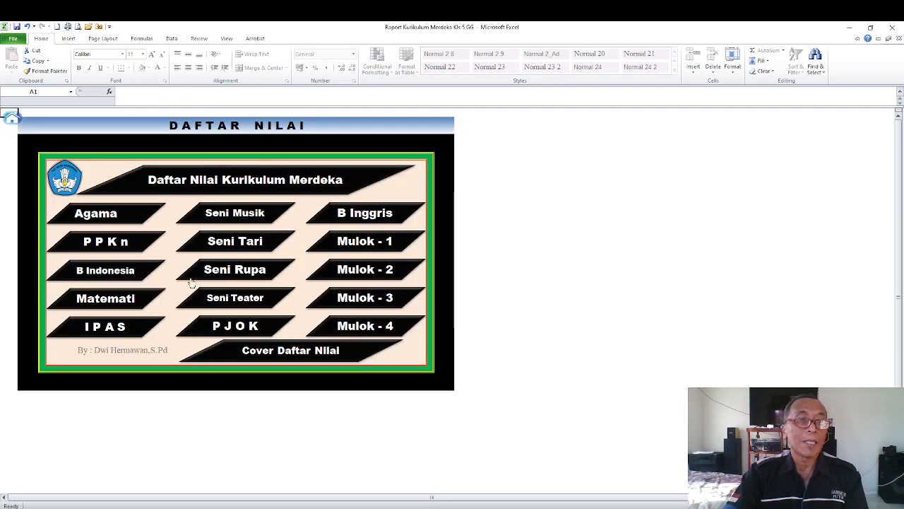
click(14, 120)
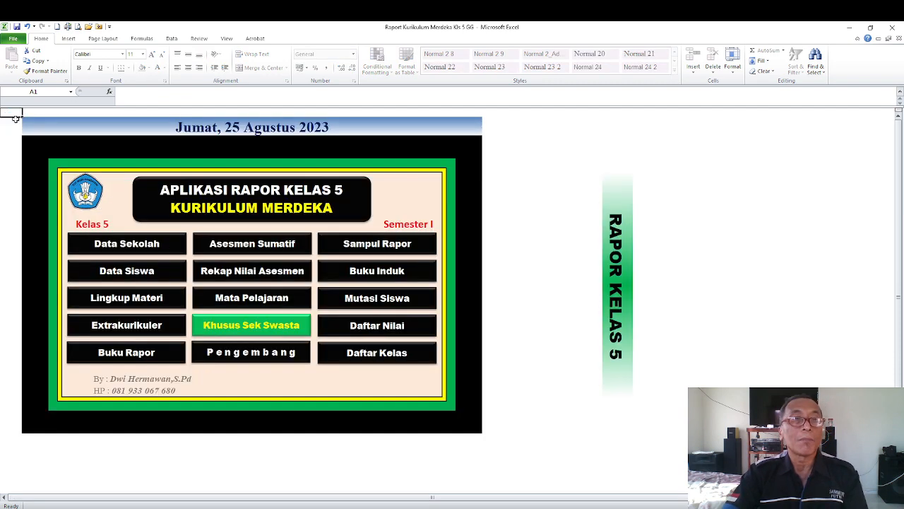
- Open the student attendance menu through Daftar Kelas
click(535, 319)
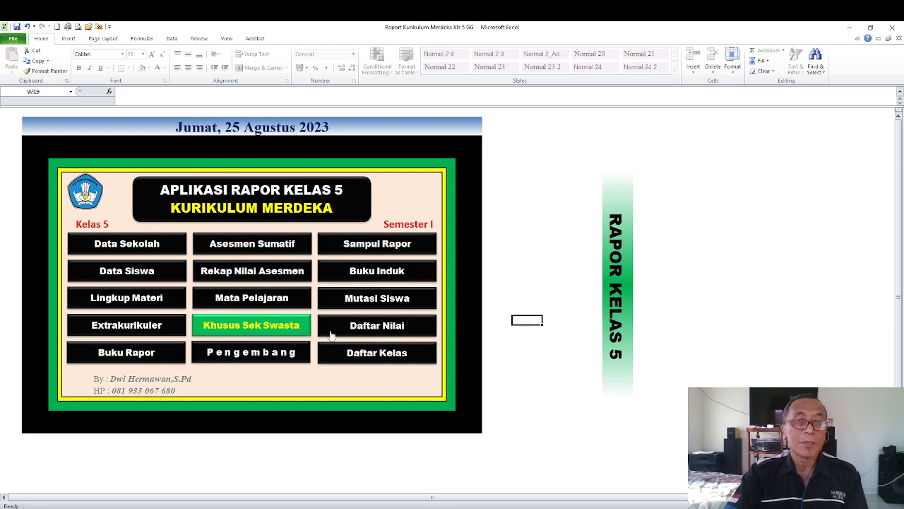
click(365, 356)
click(575, 258)
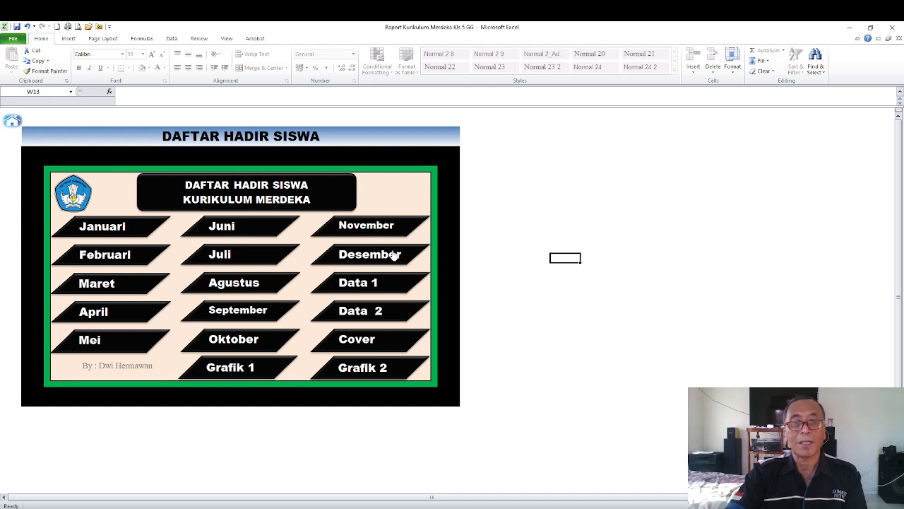
click(636, 200)
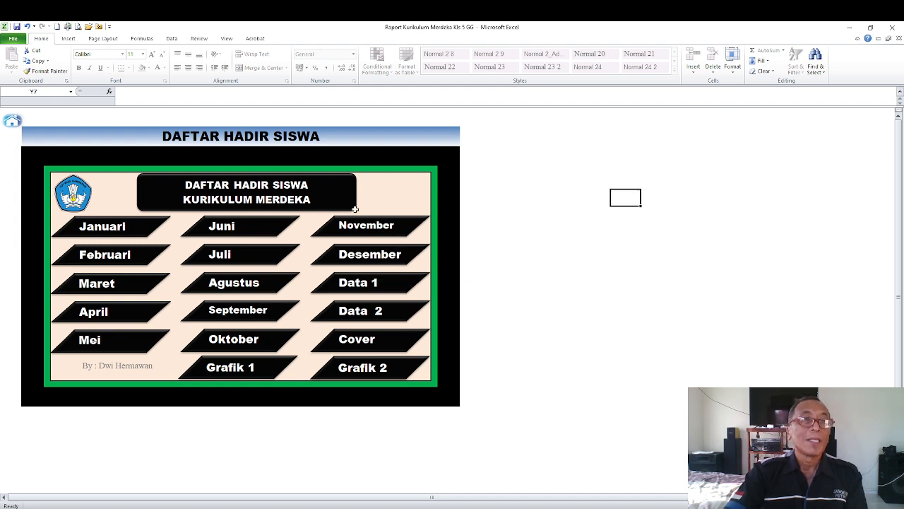
- Open Data 1 in the attendance menu and examine the student list down to its last numbered row
click(391, 286)
scroll(433, 243, down, 2)
scroll(433, 243, up, 2)
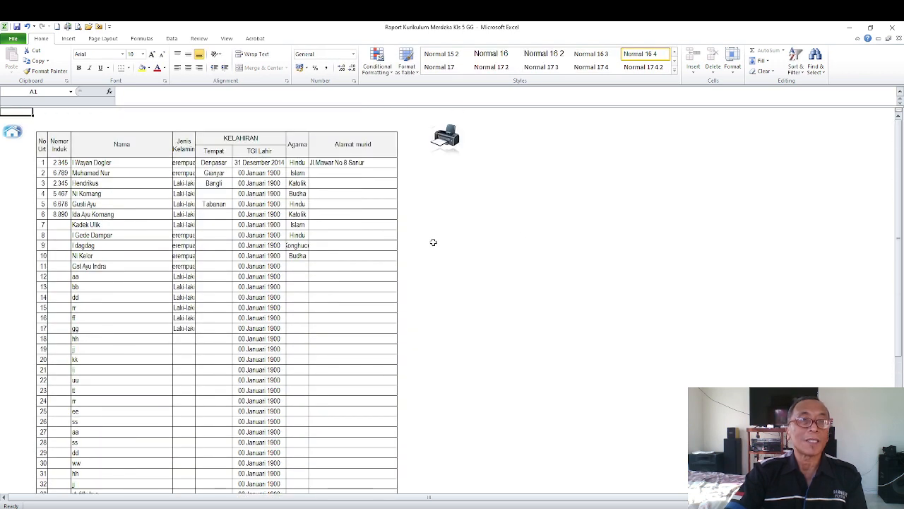
scroll(444, 238, down, 2)
scroll(449, 238, up, 2)
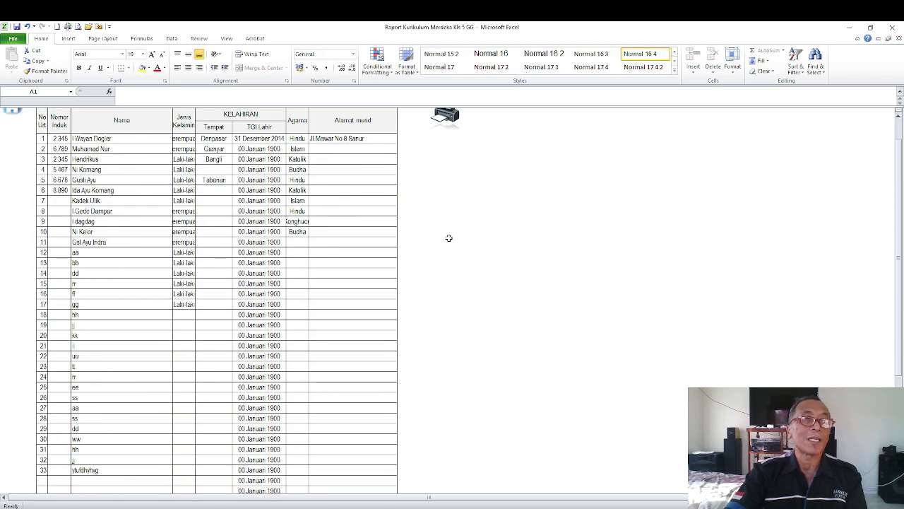
scroll(449, 239, down, 2)
scroll(448, 238, down, 3)
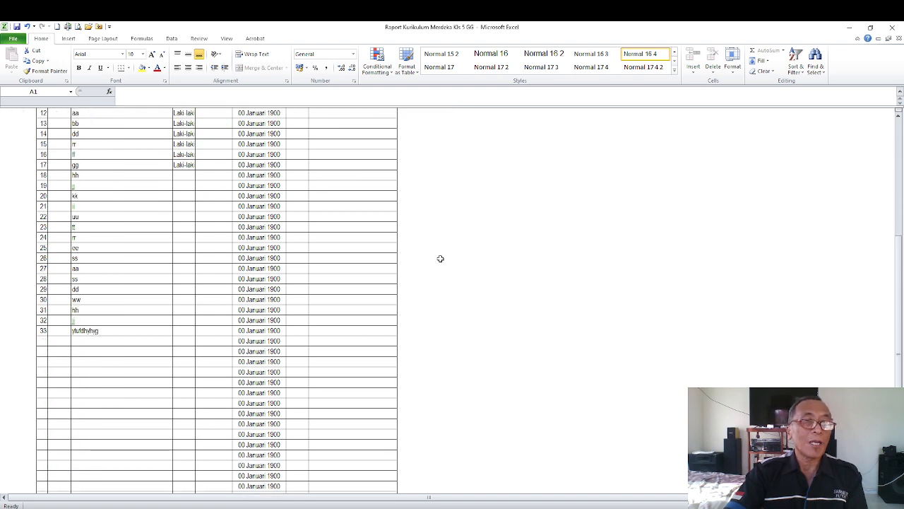
click(85, 299)
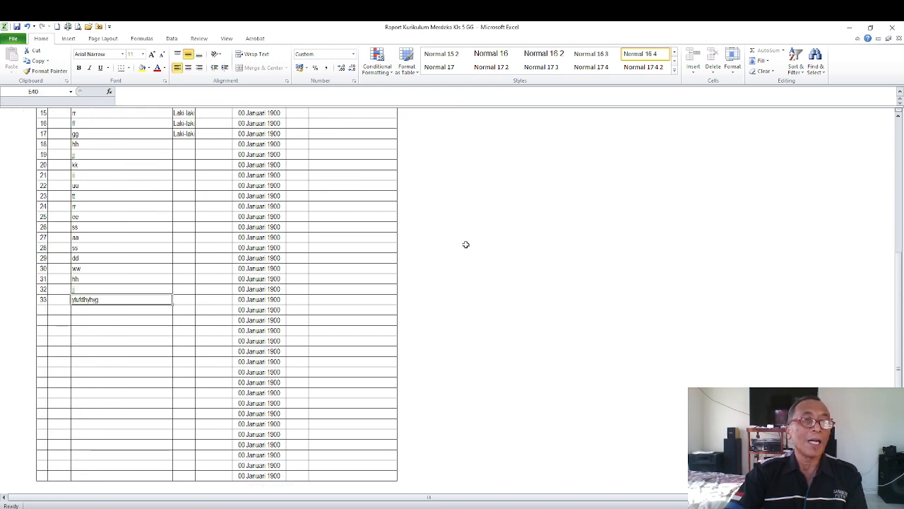
scroll(467, 243, up, 5)
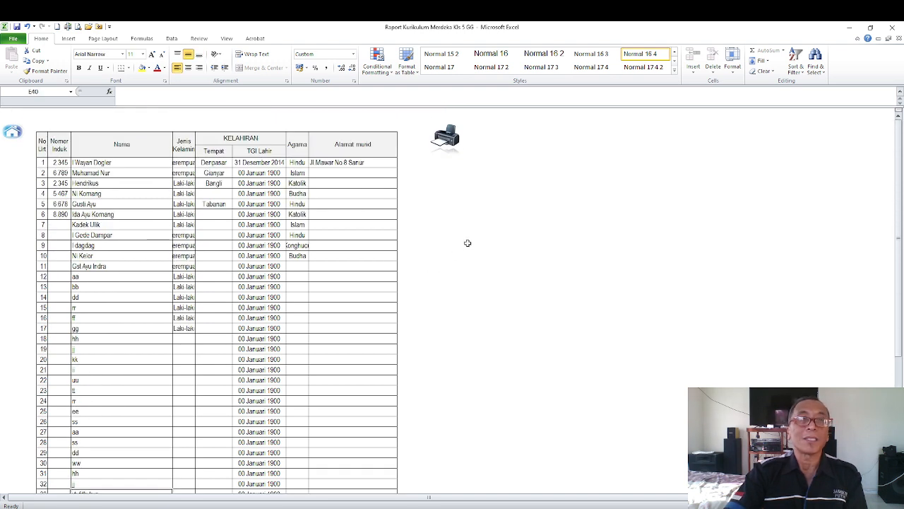
- Go back to the main menu, open Data Siswa and delete the name of student number 33
click(17, 134)
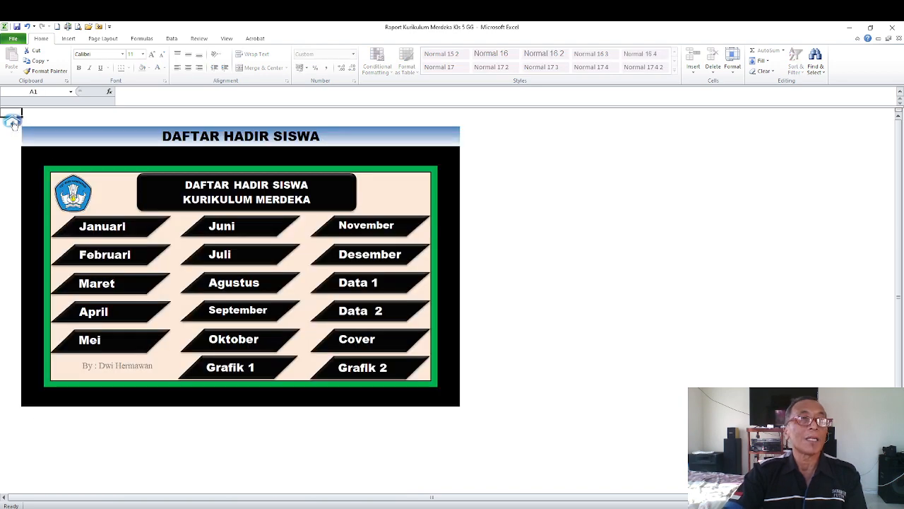
click(13, 123)
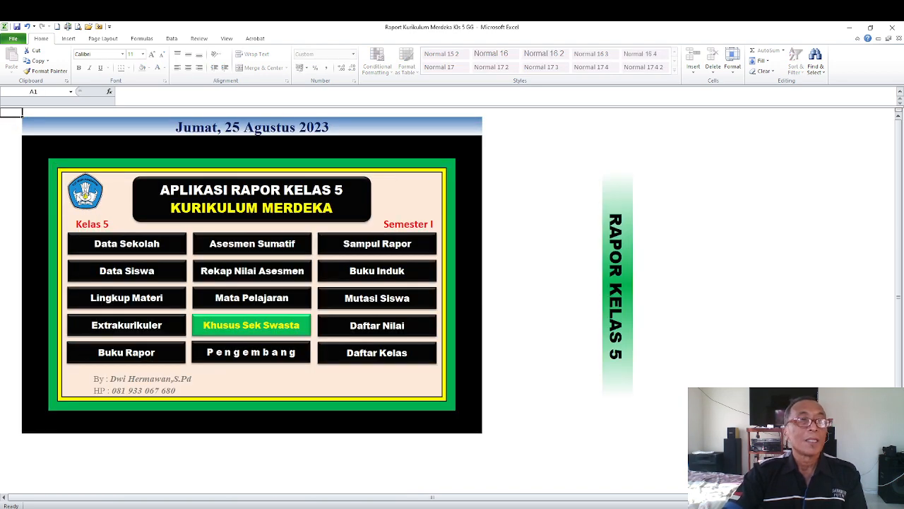
click(141, 275)
scroll(142, 278, down, 4)
scroll(142, 278, down, 3)
click(153, 305)
key(Delete)
click(275, 262)
scroll(278, 267, up, 7)
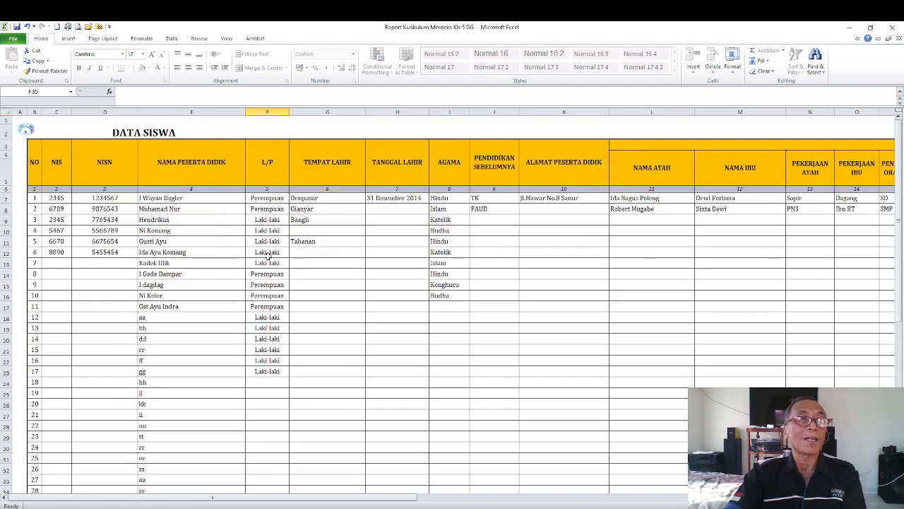
- Open the Juli attendance sheet through Daftar Kelas, look through it and return to the attendance menu
click(27, 130)
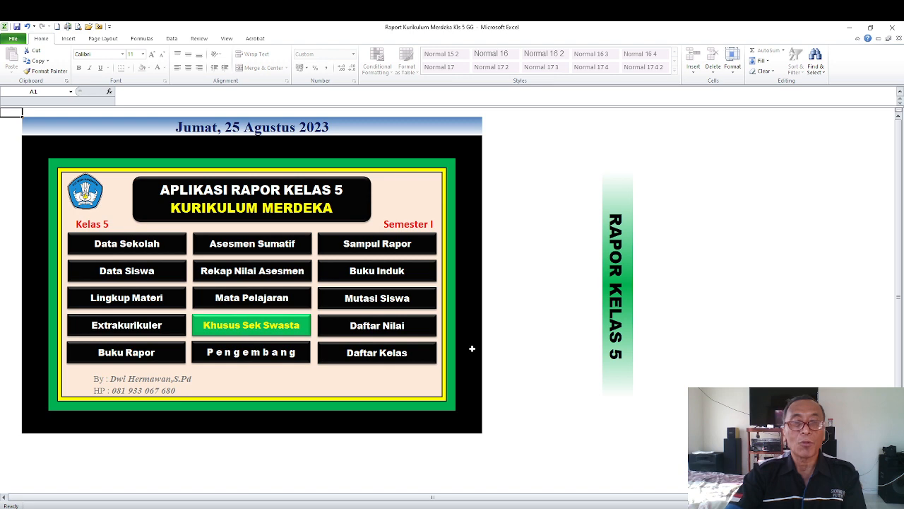
click(397, 357)
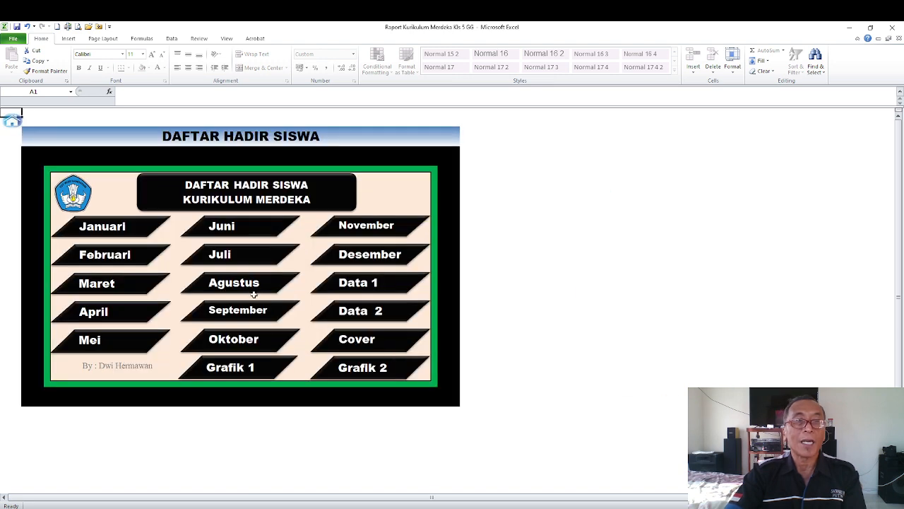
click(240, 255)
scroll(244, 265, down, 6)
scroll(247, 271, up, 3)
scroll(265, 265, up, 3)
click(14, 136)
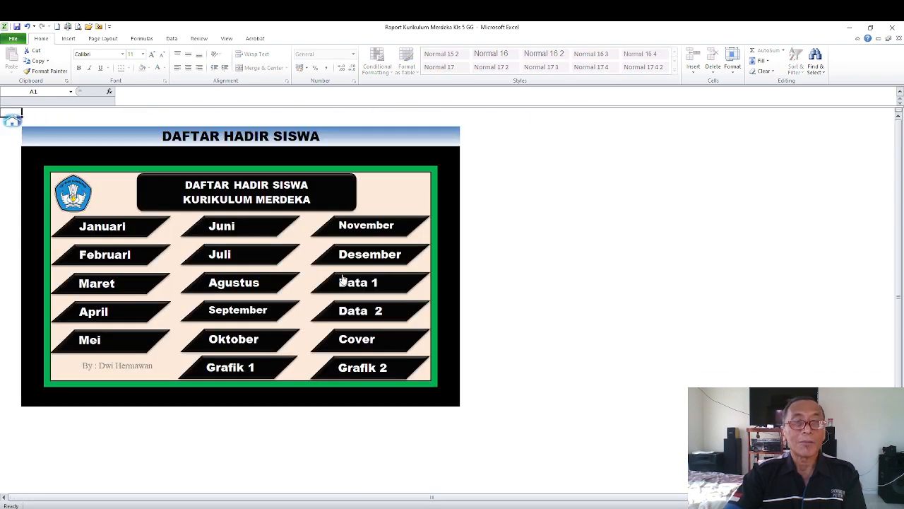
- Open the student data list from the attendance menu and check its last numbered row
click(381, 303)
scroll(226, 301, down, 2)
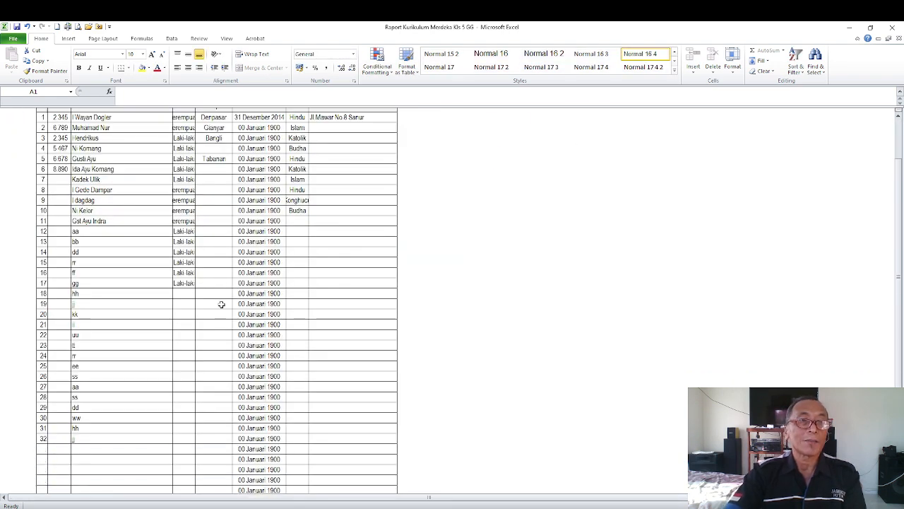
scroll(225, 305, down, 3)
drag(42, 322, 328, 325)
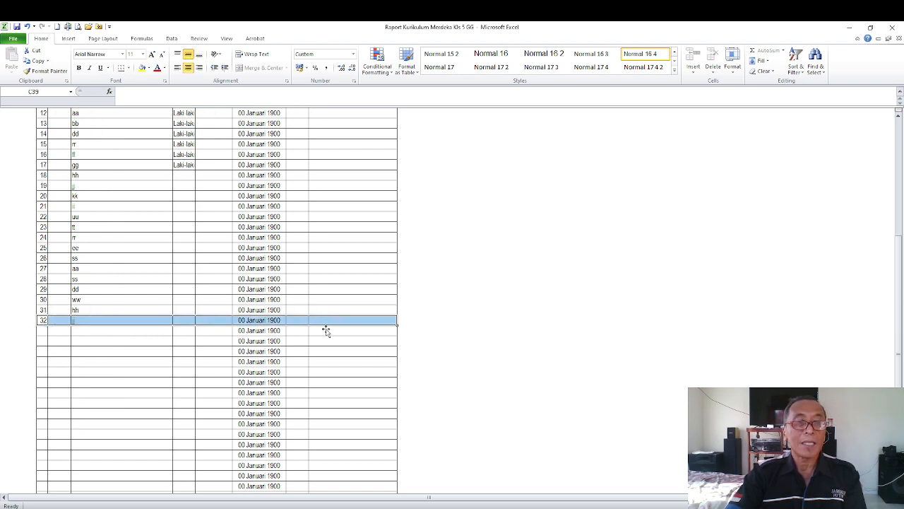
- Hide the placeholder birth dates in the blank rows below student 32 by setting their font color to white
scroll(329, 325, down, 3)
drag(269, 240, 263, 414)
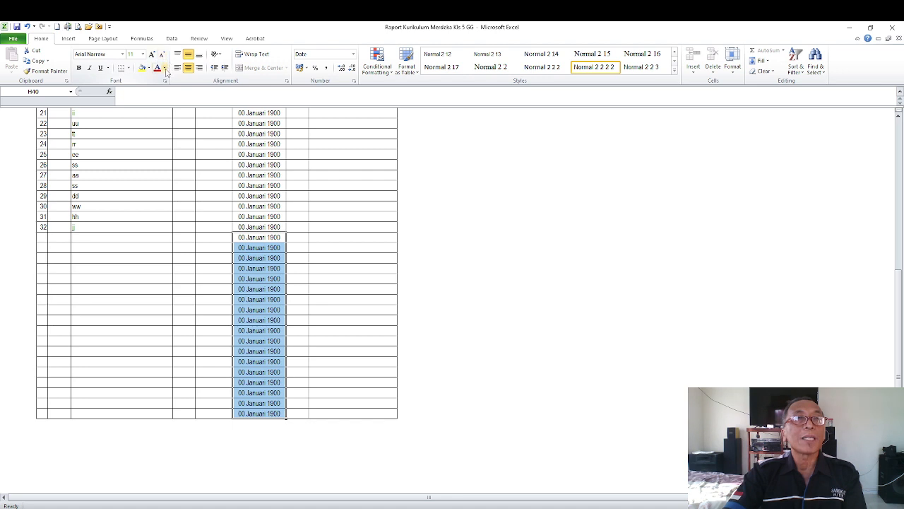
click(165, 68)
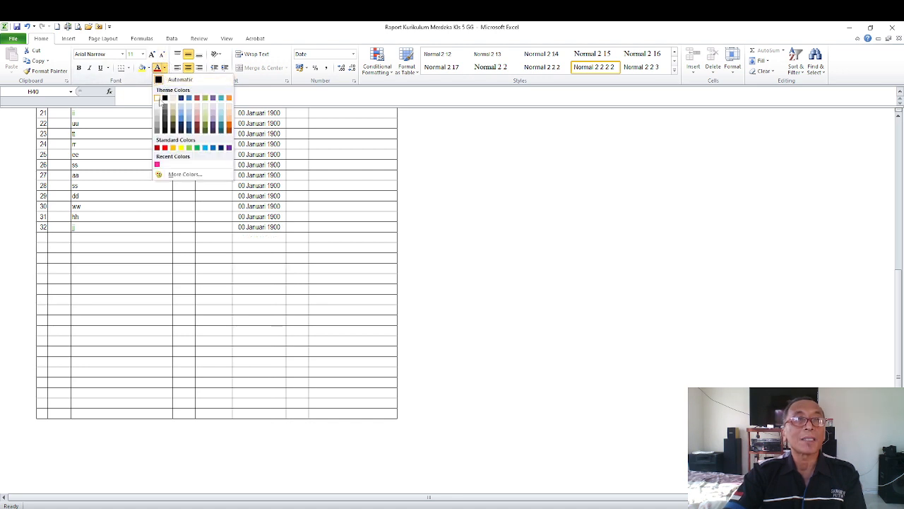
click(160, 101)
click(497, 269)
scroll(497, 269, up, 7)
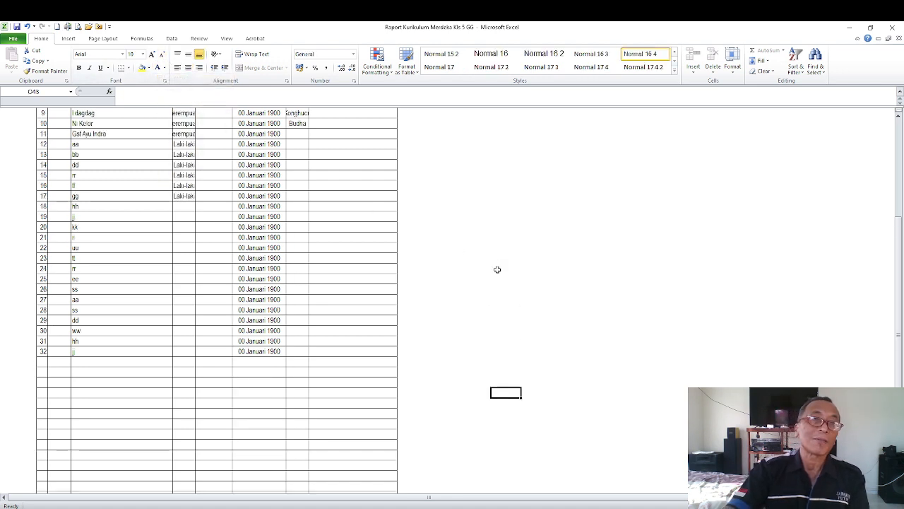
scroll(497, 269, down, 5)
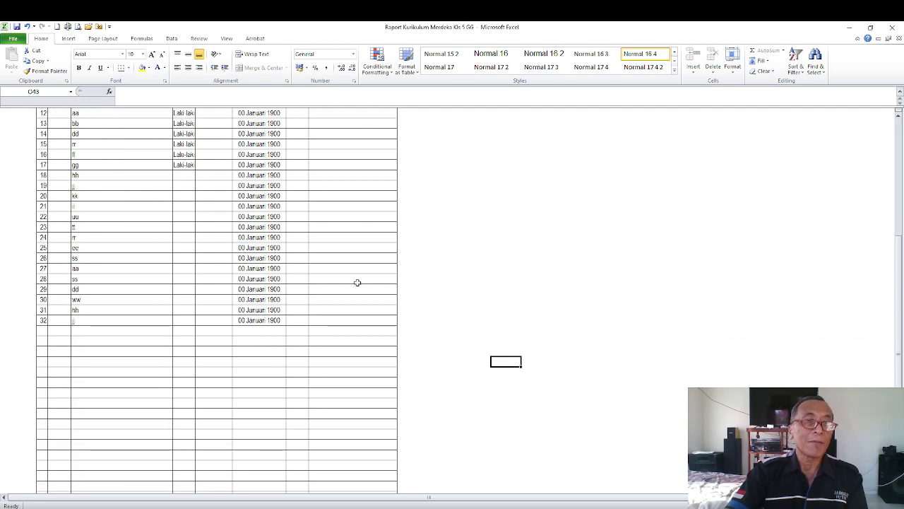
- Review the birth date column of the student list, from the blank rows up to student number 1
click(349, 320)
scroll(460, 281, up, 4)
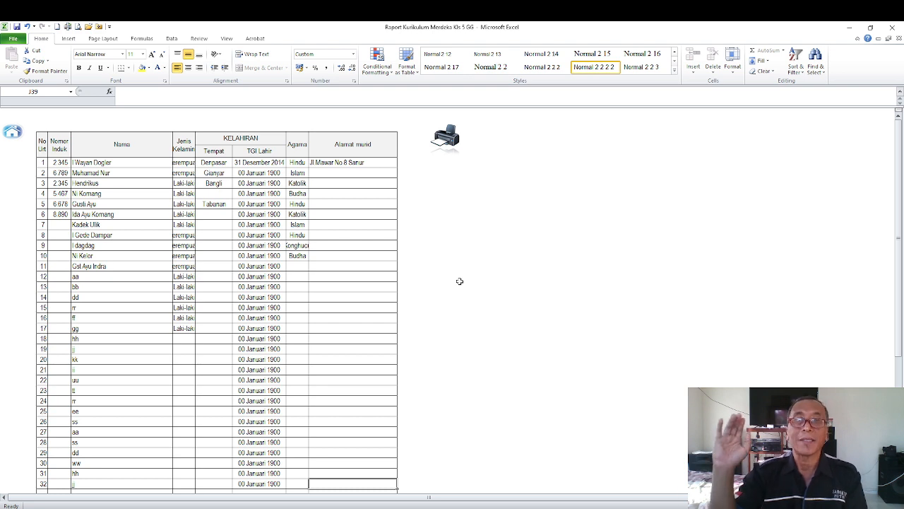
drag(262, 173, 270, 382)
click(258, 163)
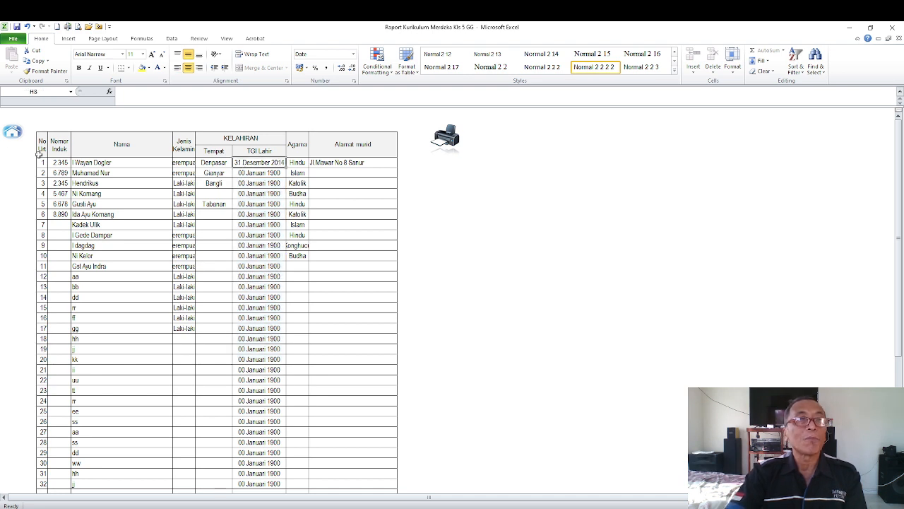
- Go back through the main menu to Data Siswa and enter the date of birth of student number 2
click(19, 133)
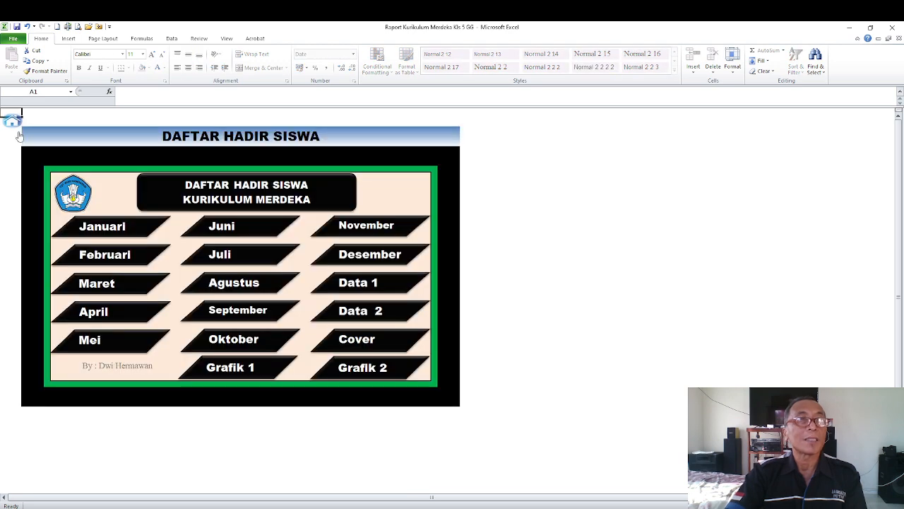
click(13, 123)
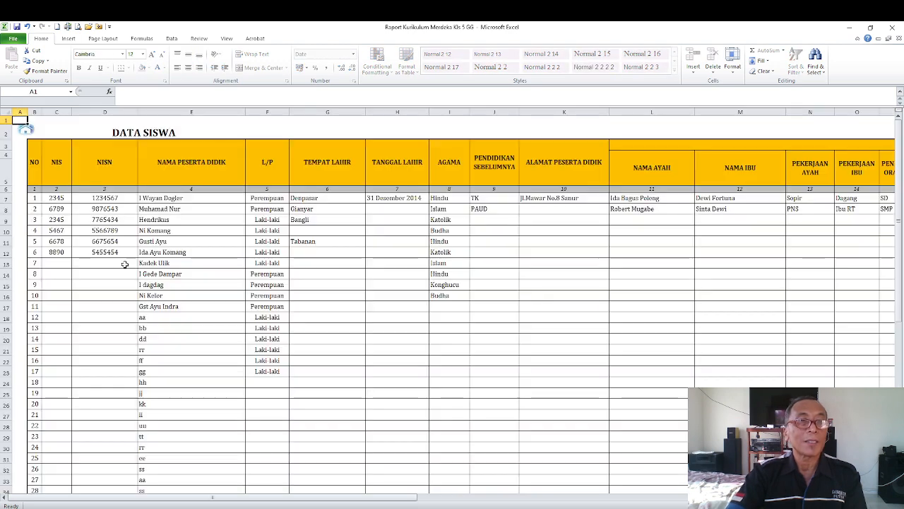
click(129, 269)
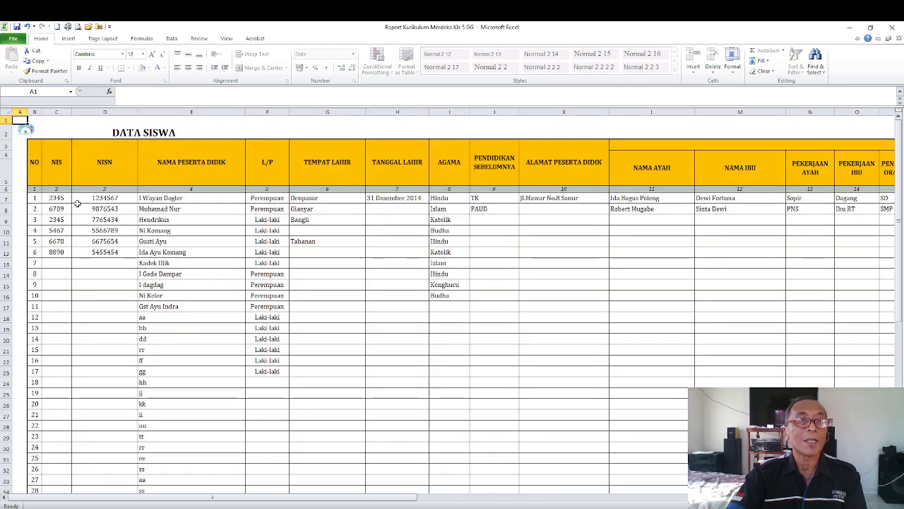
click(17, 198)
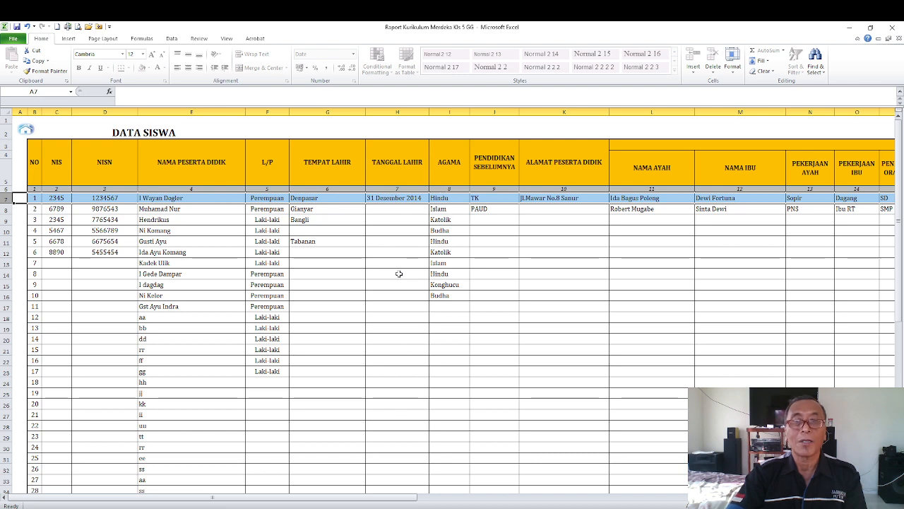
click(389, 211)
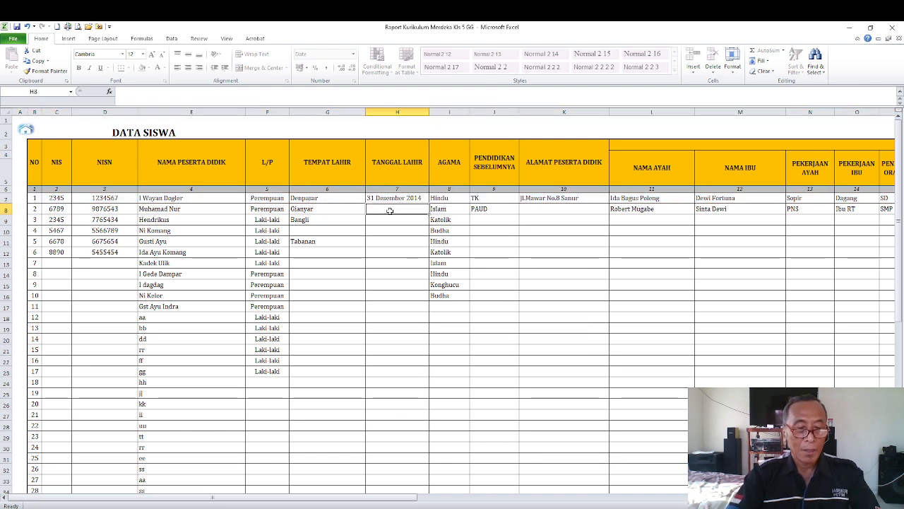
text(25)
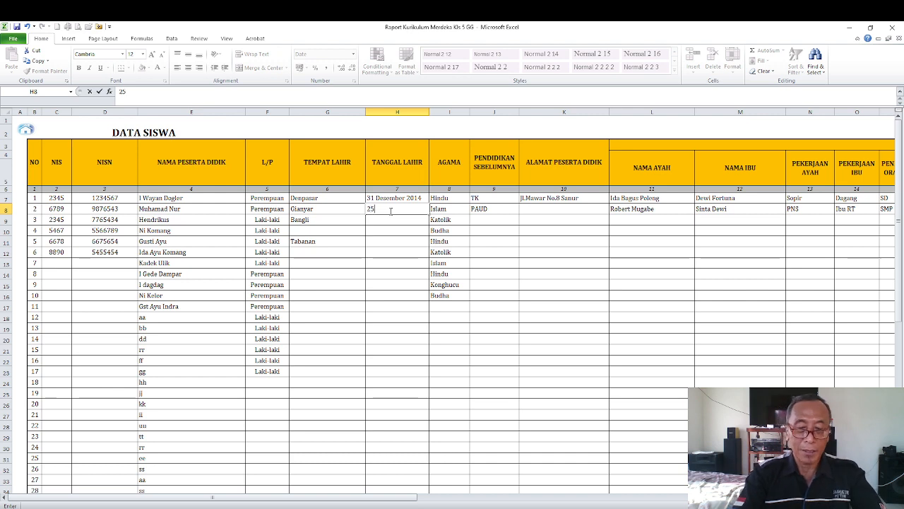
text(/8/23)
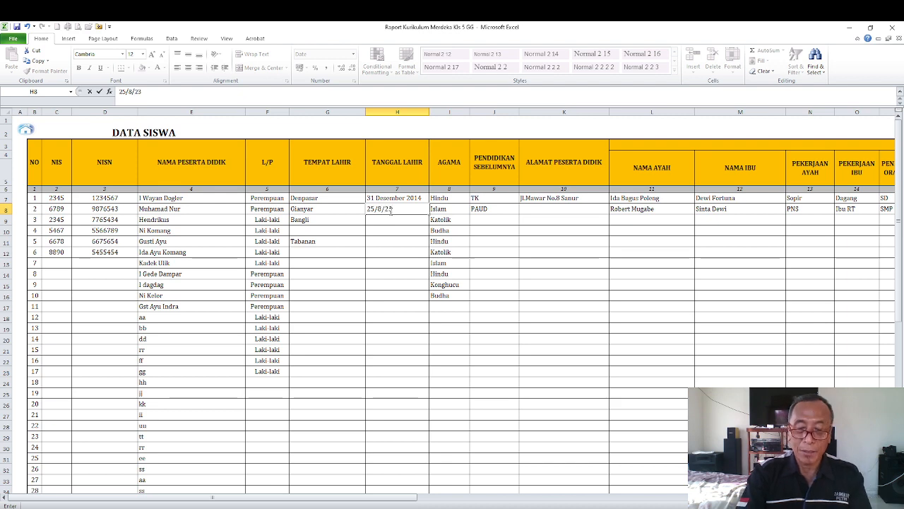
key(Return)
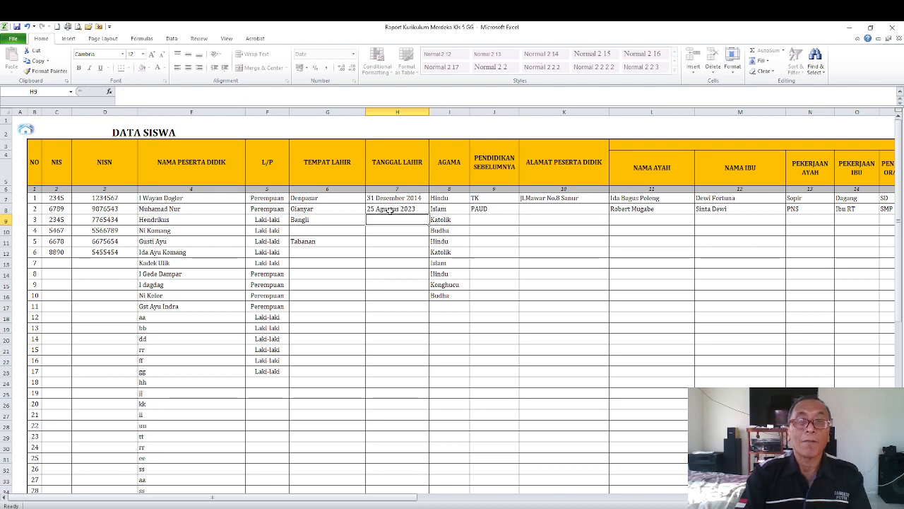
- Open Data 1 through Daftar Kelas and check the birth date and address entries of student number 2
click(22, 128)
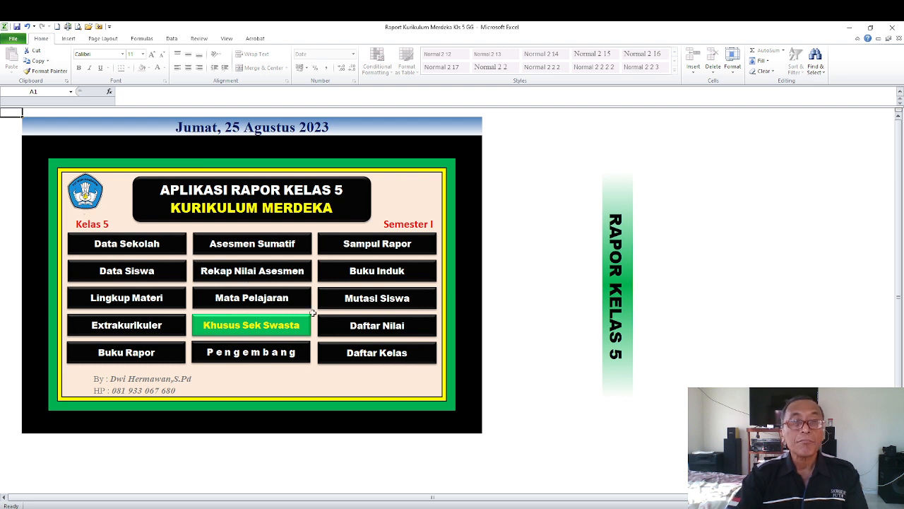
click(374, 355)
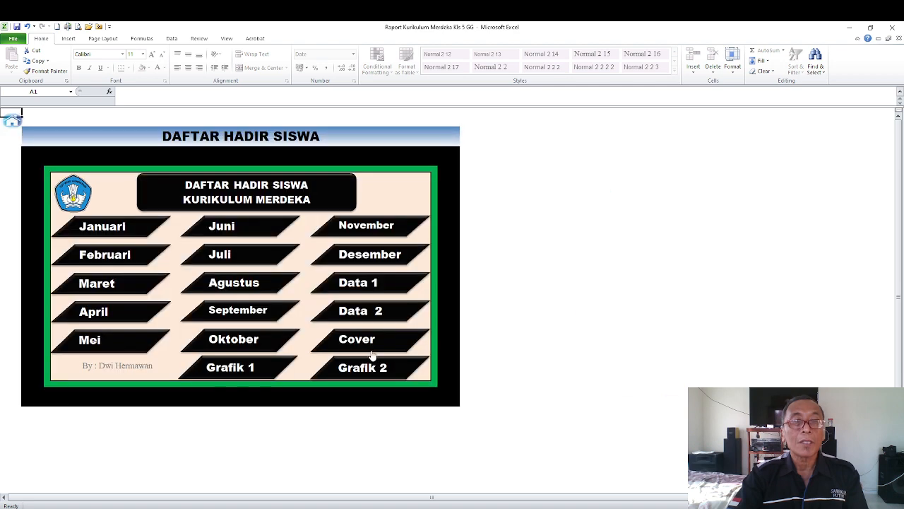
click(351, 283)
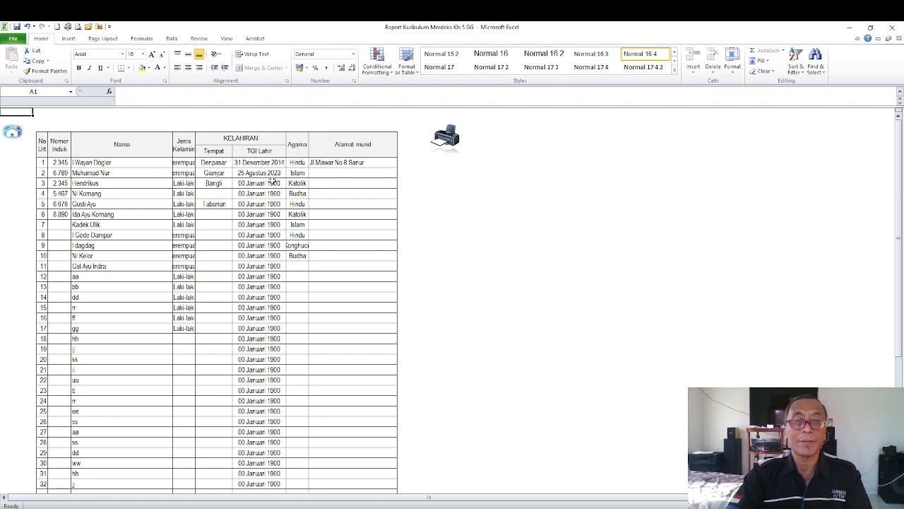
scroll(323, 236, down, 3)
scroll(333, 232, up, 2)
click(341, 211)
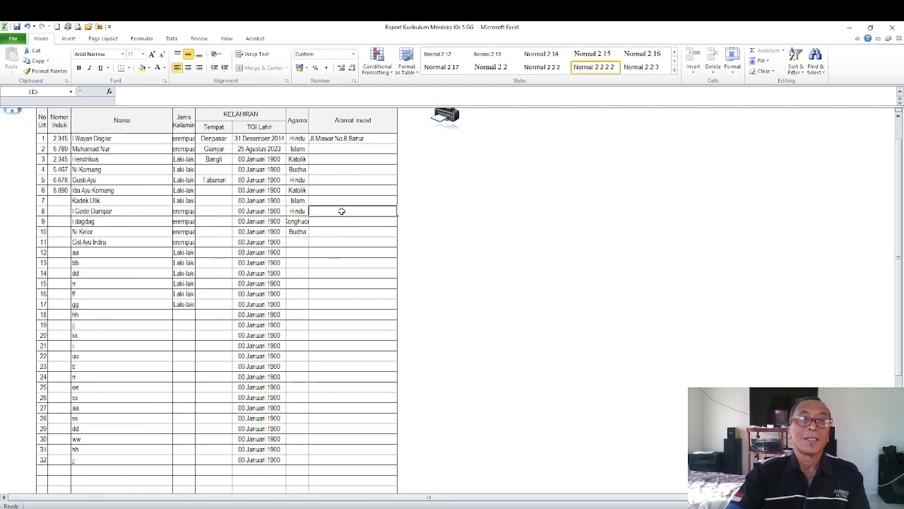
click(338, 148)
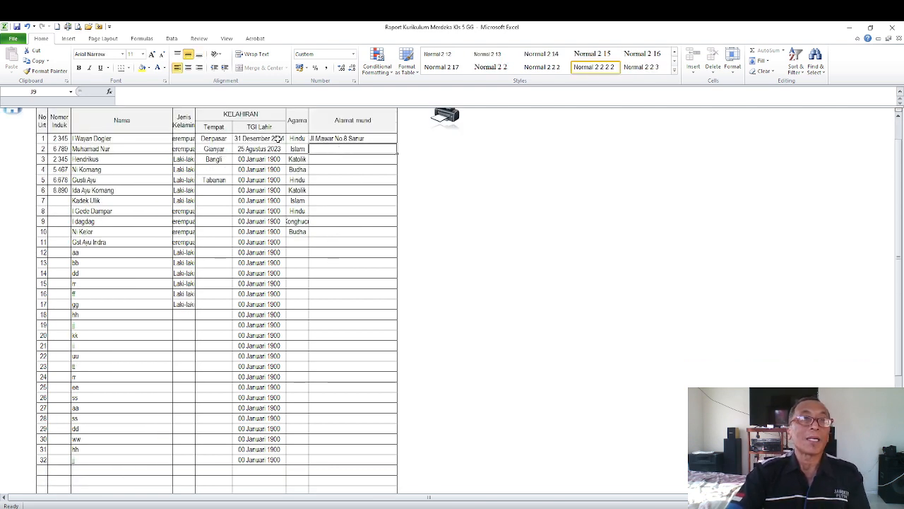
scroll(75, 204, up, 1)
- Open Data 2 from the attendance menu, look through the parent and health data, and return to the menu
click(12, 132)
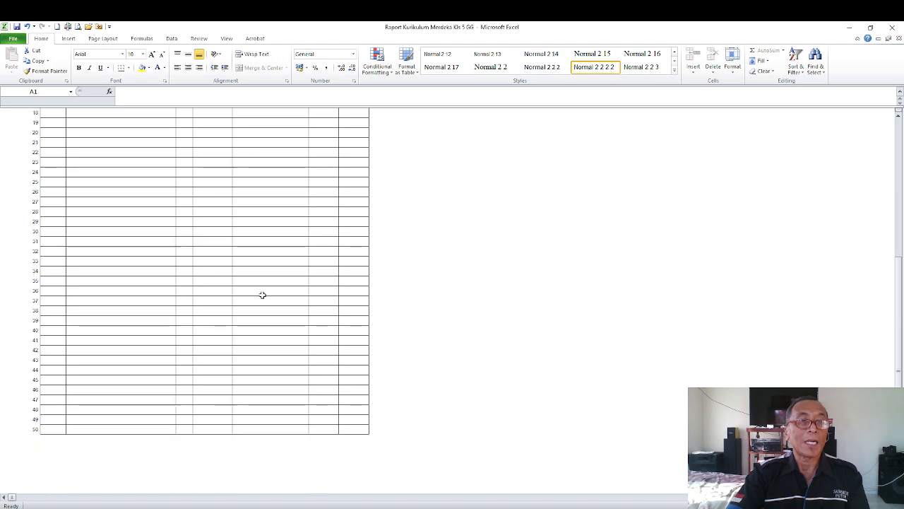
scroll(262, 286, up, 3)
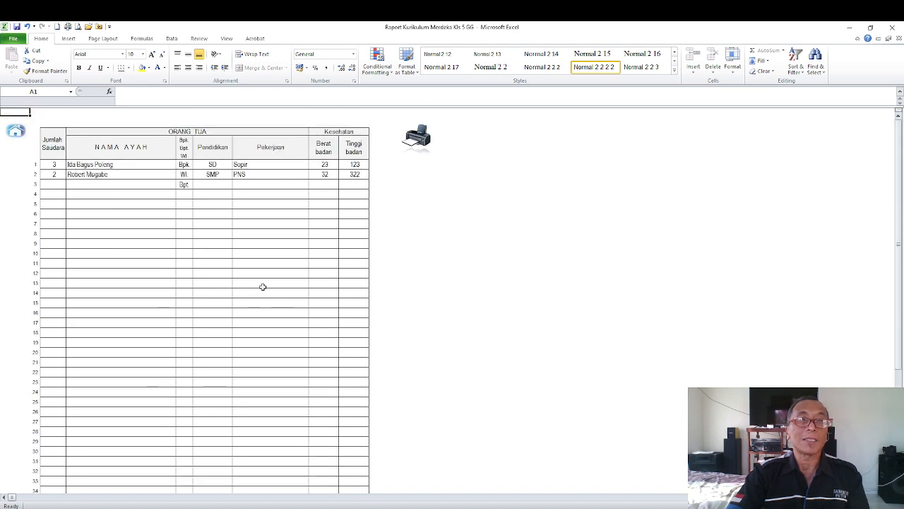
scroll(262, 286, down, 3)
scroll(262, 286, up, 3)
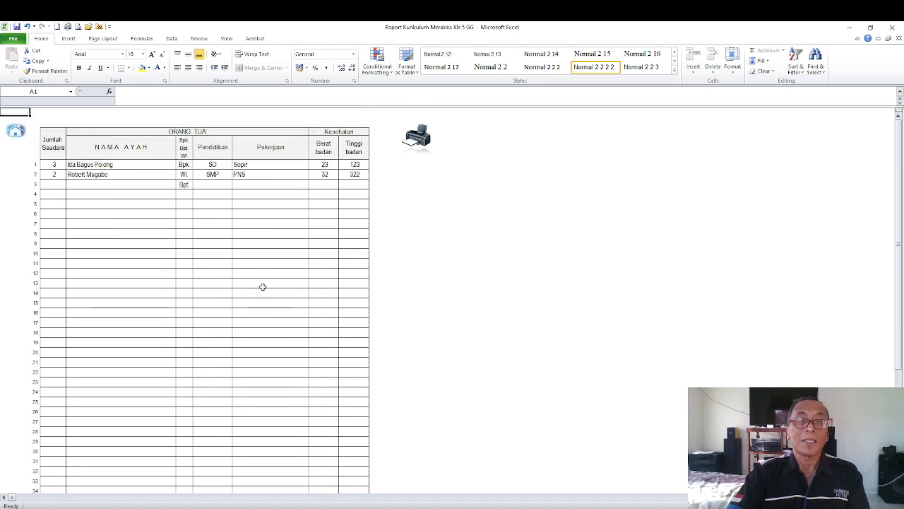
click(19, 134)
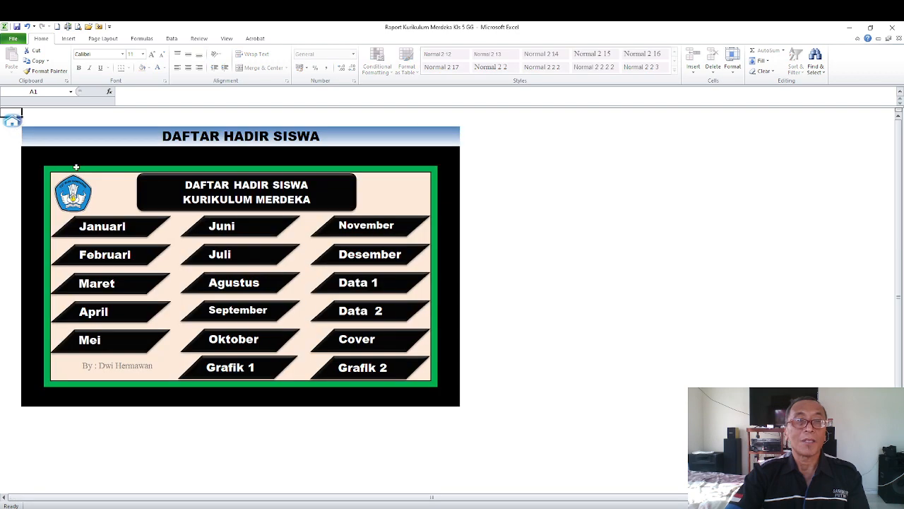
- Open the Cover sheet of the class list, look it over and return to the attendance menu
click(391, 344)
scroll(339, 297, down, 3)
scroll(341, 291, up, 3)
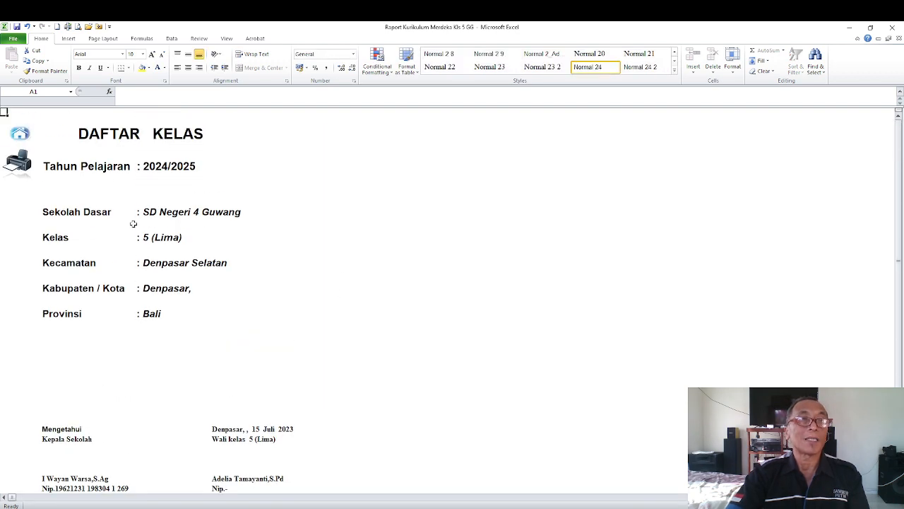
click(20, 135)
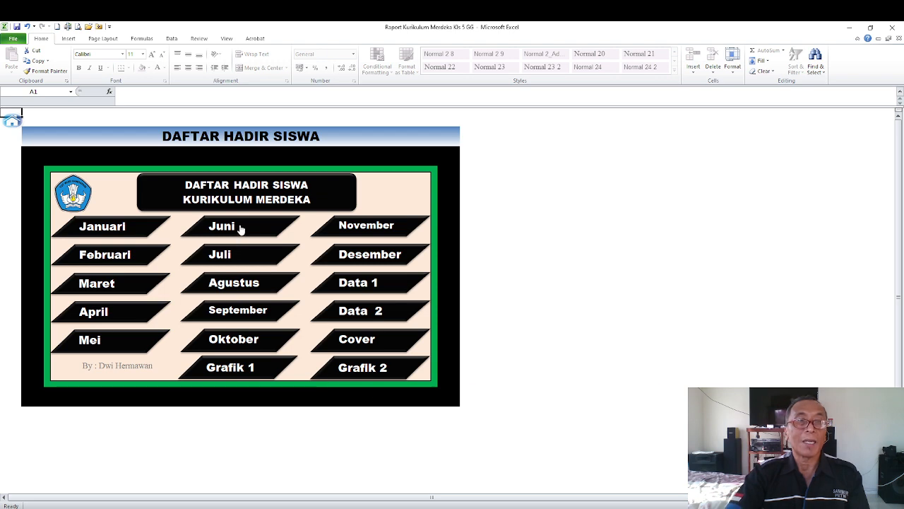
- View the Juli attendance sheet again and return to the attendance menu
click(229, 253)
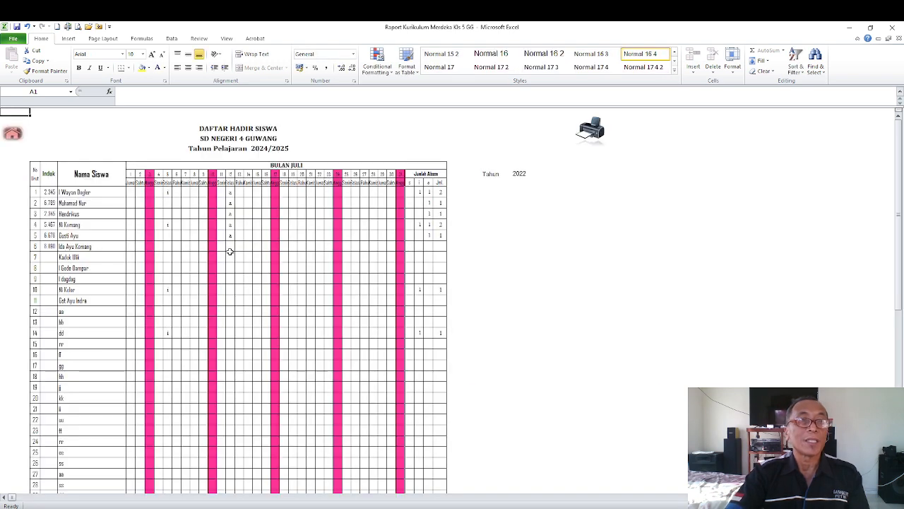
click(516, 277)
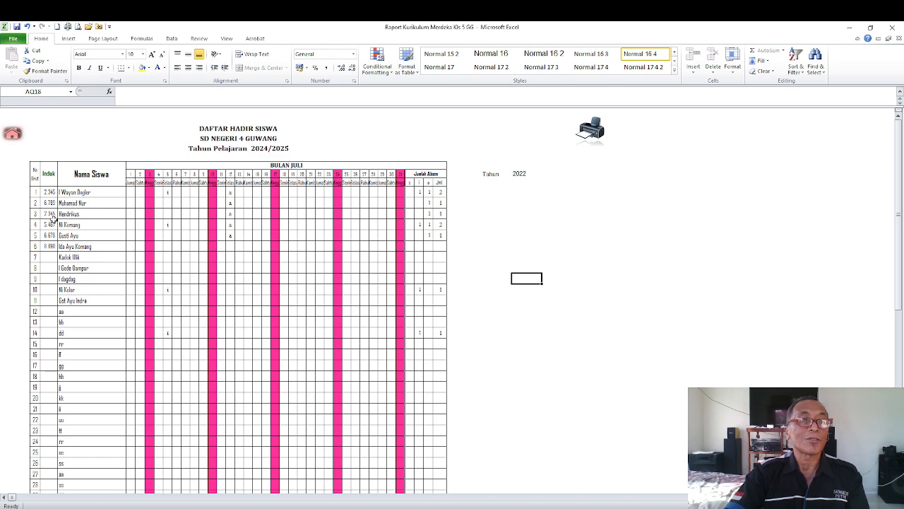
click(13, 133)
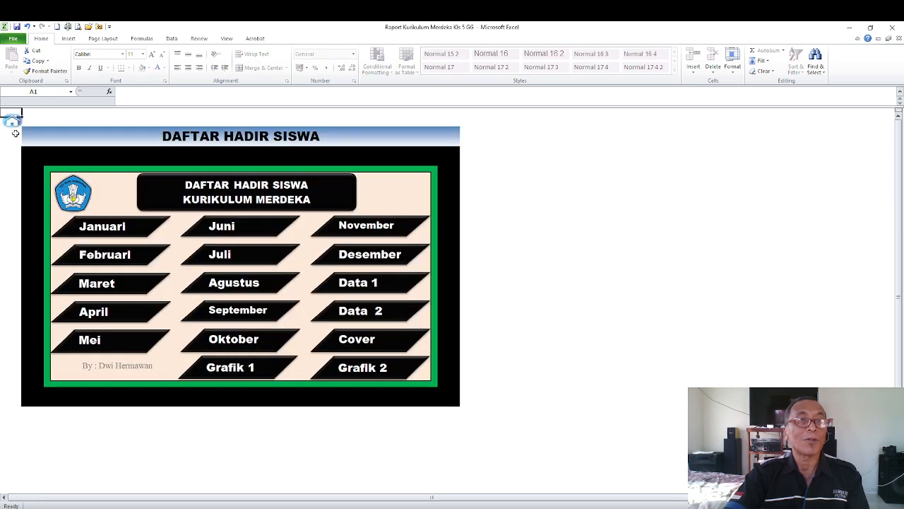
- Open the Agustus attendance sheet and look through all its student rows and absence totals
click(234, 283)
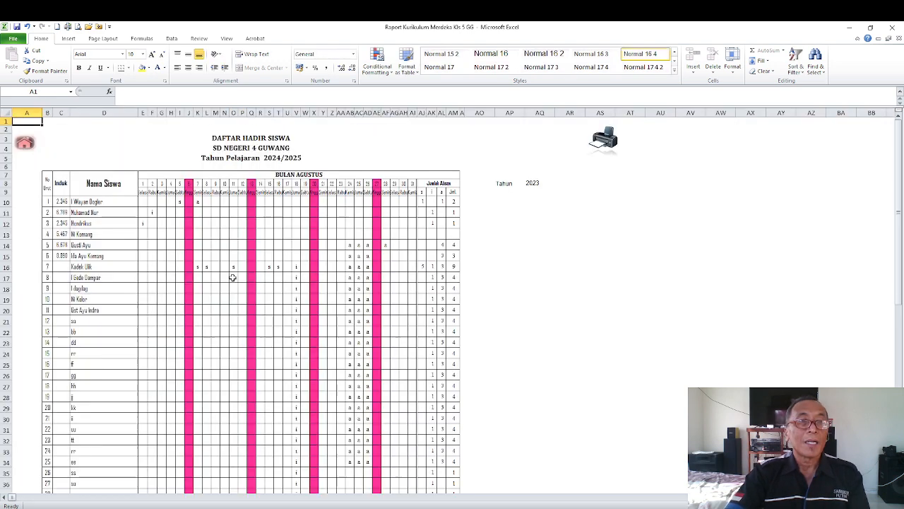
scroll(509, 303, down, 5)
scroll(558, 306, up, 5)
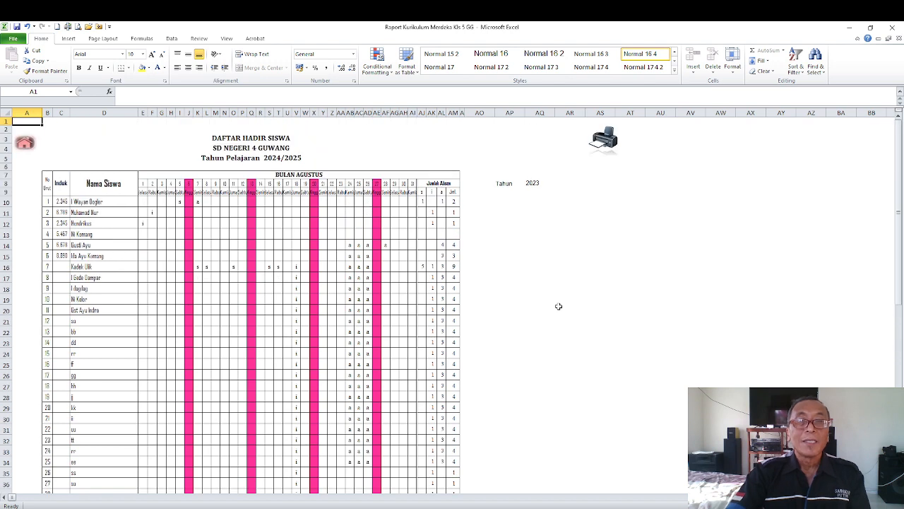
scroll(558, 306, down, 10)
scroll(561, 307, up, 4)
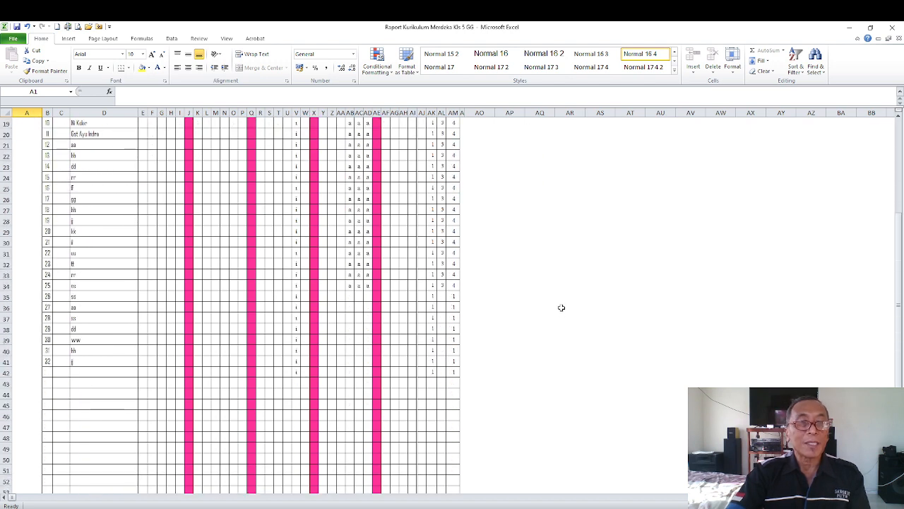
scroll(561, 308, up, 5)
scroll(561, 308, down, 8)
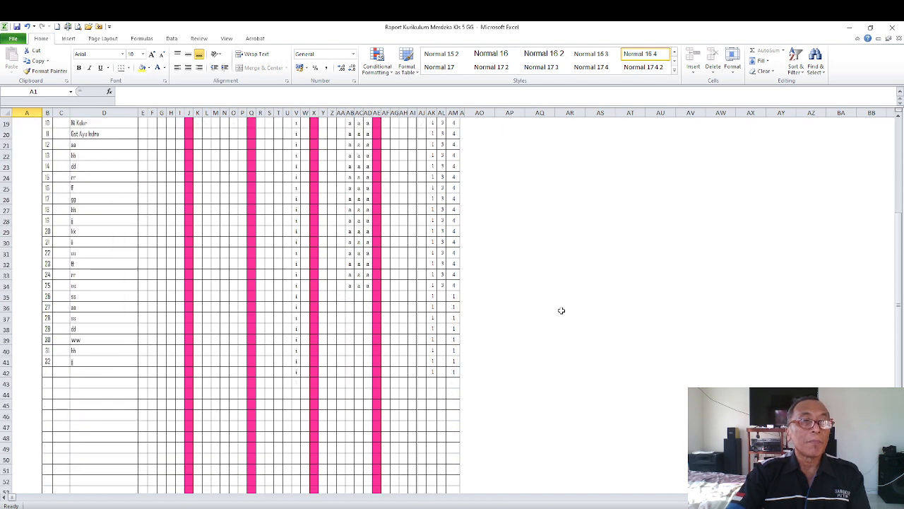
scroll(561, 309, up, 7)
scroll(561, 312, up, 2)
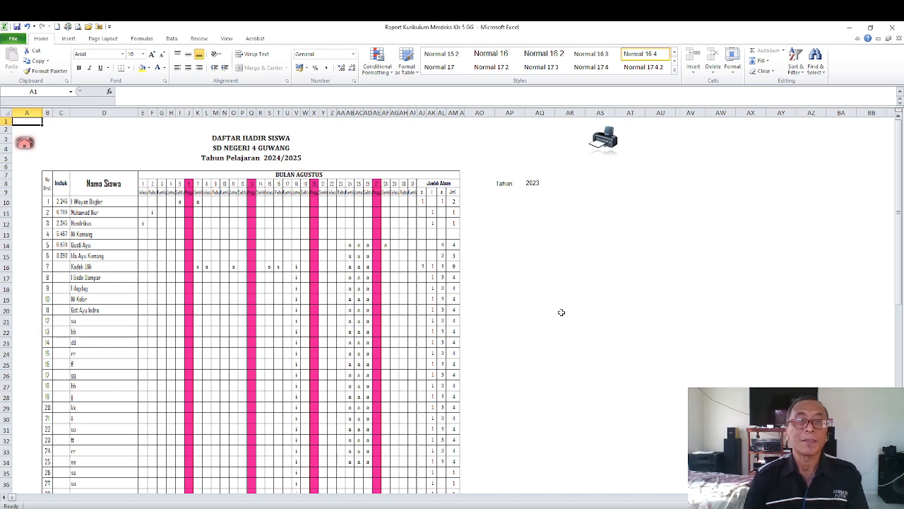
- Select empty cells under day 9 for students 2, 8 and 11 to view the absence-code entry hint
click(218, 212)
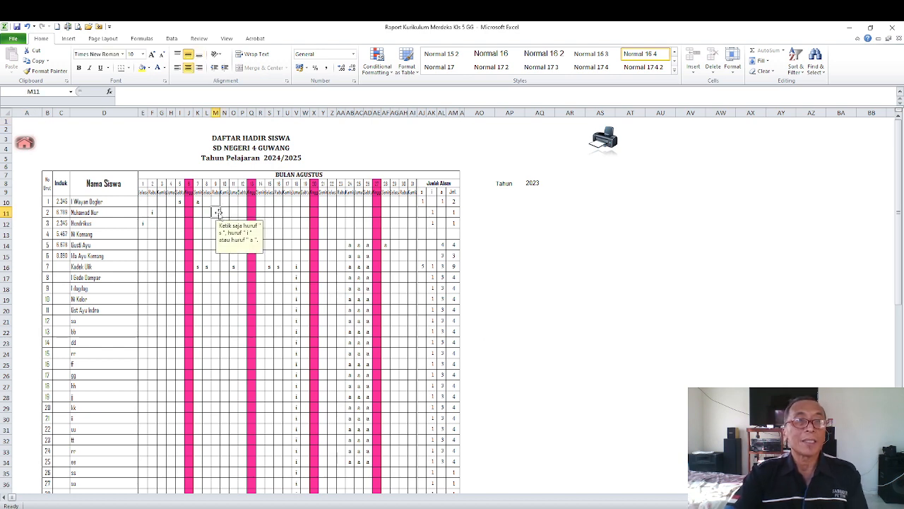
click(218, 277)
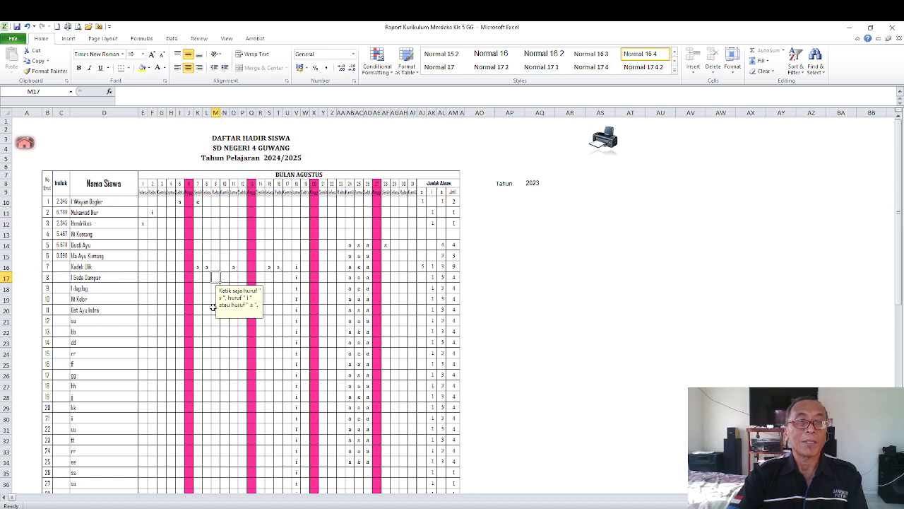
click(212, 309)
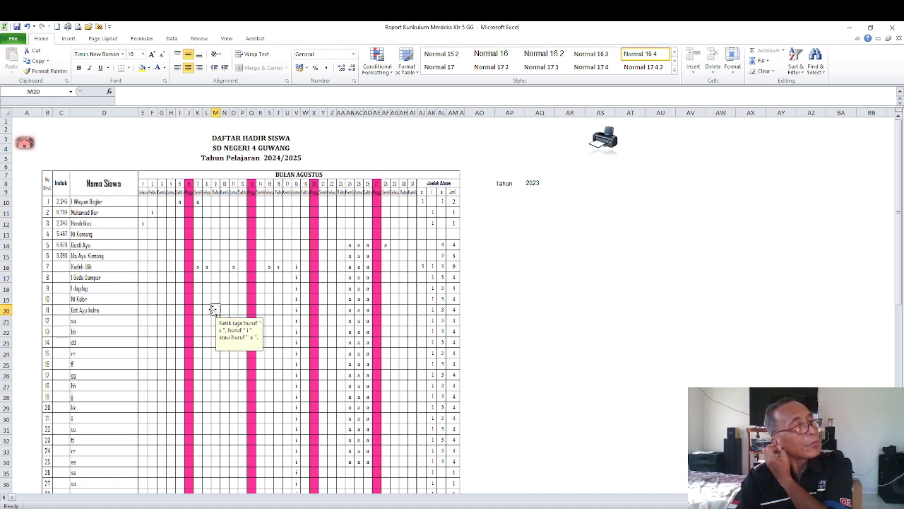
click(540, 243)
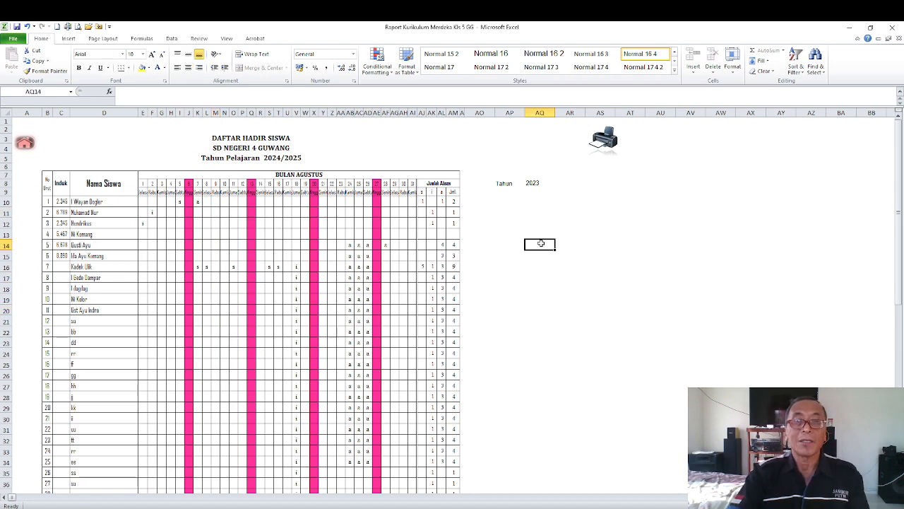
scroll(535, 261, down, 2)
scroll(535, 263, up, 2)
scroll(521, 290, down, 1)
scroll(522, 292, up, 1)
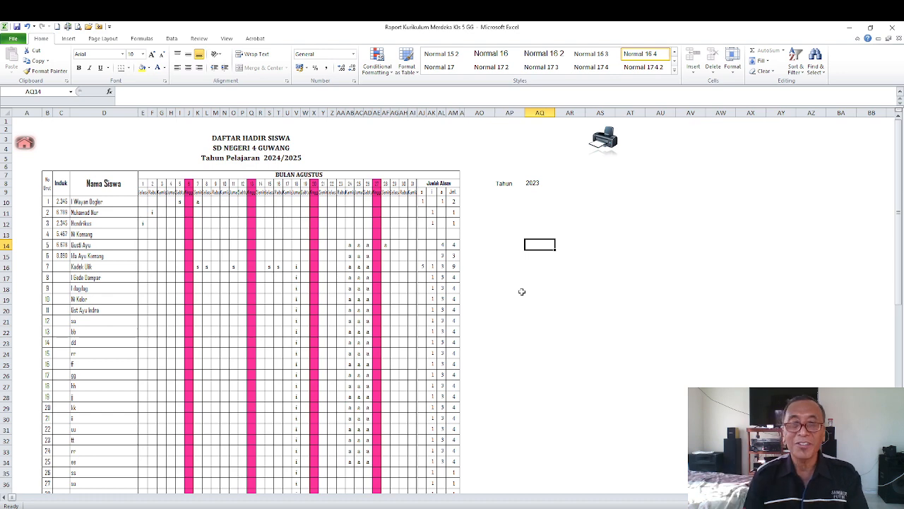
click(546, 277)
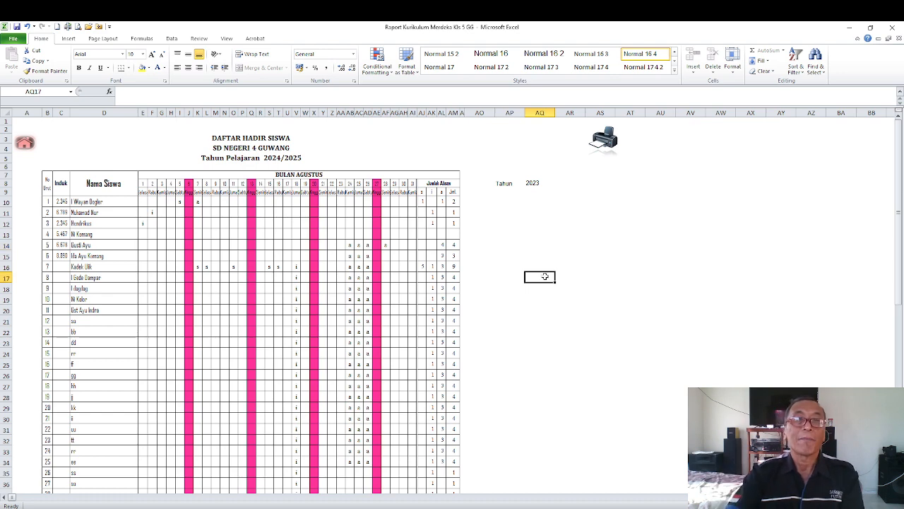
- Look through the Agustus attendance rows down to the totals and signature block, and view the hint on the student-count cell beside JUMLAH
scroll(545, 278, down, 3)
scroll(546, 278, up, 2)
scroll(546, 279, up, 1)
scroll(551, 280, down, 9)
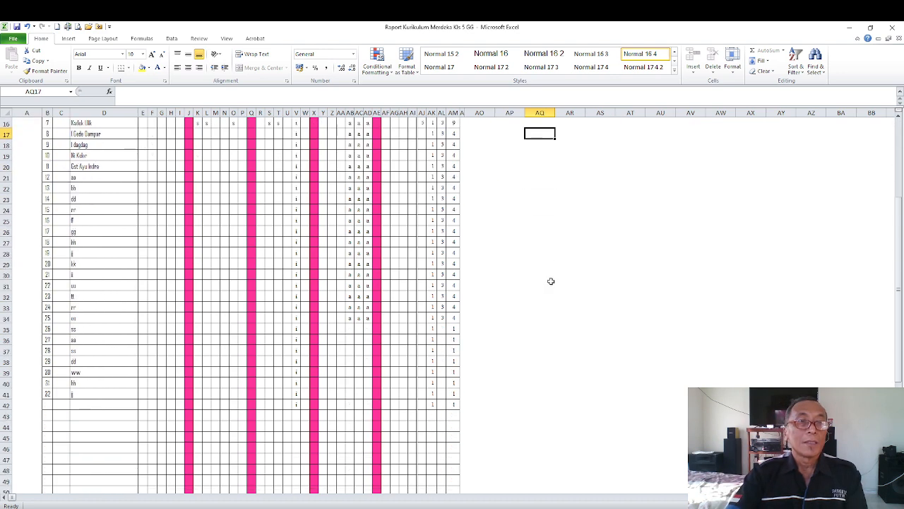
scroll(551, 282, up, 8)
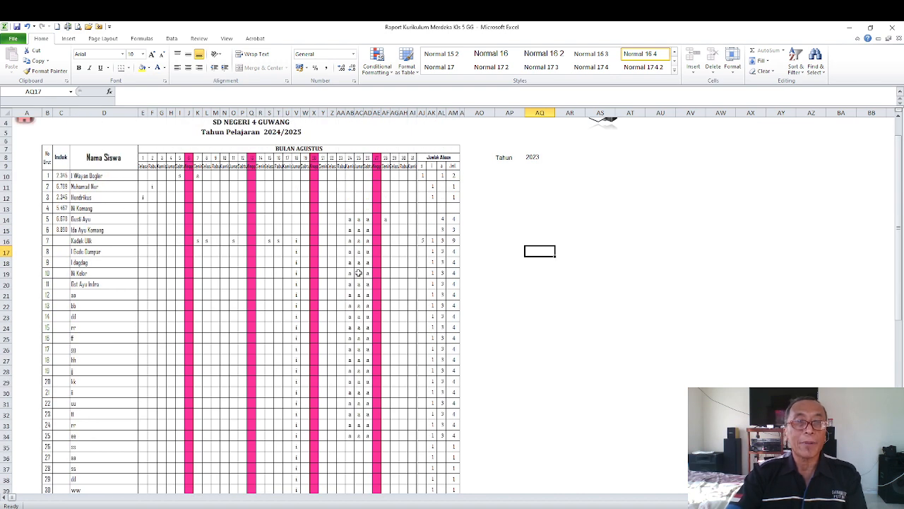
scroll(347, 392, down, 4)
scroll(348, 379, up, 4)
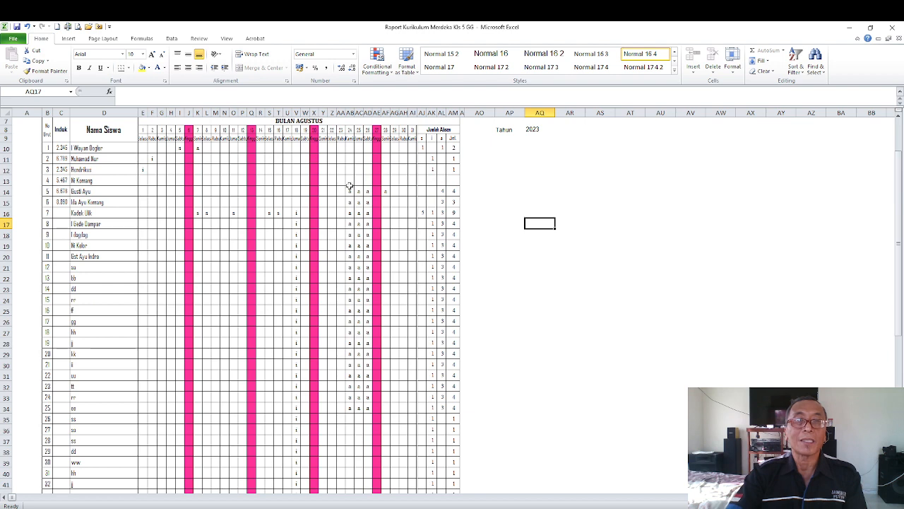
scroll(343, 367, down, 6)
scroll(346, 302, up, 7)
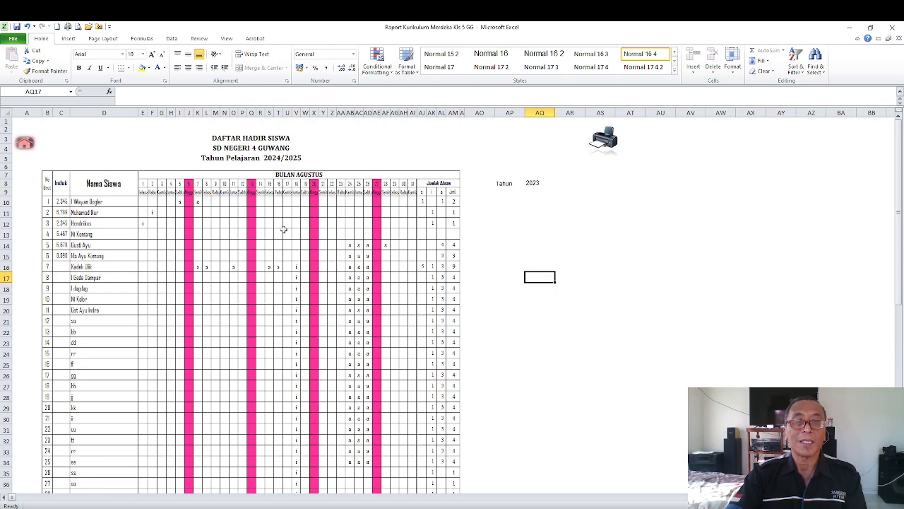
scroll(350, 319, down, 1)
scroll(350, 319, down, 7)
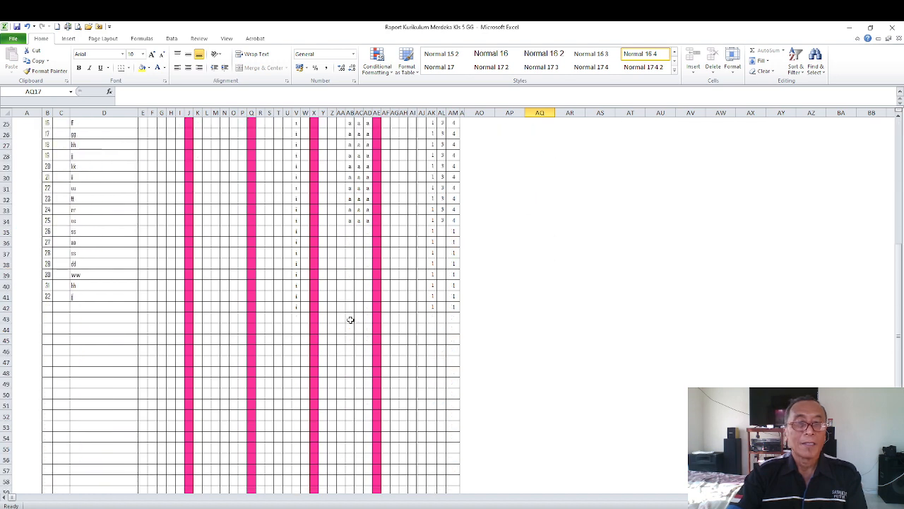
scroll(350, 320, up, 8)
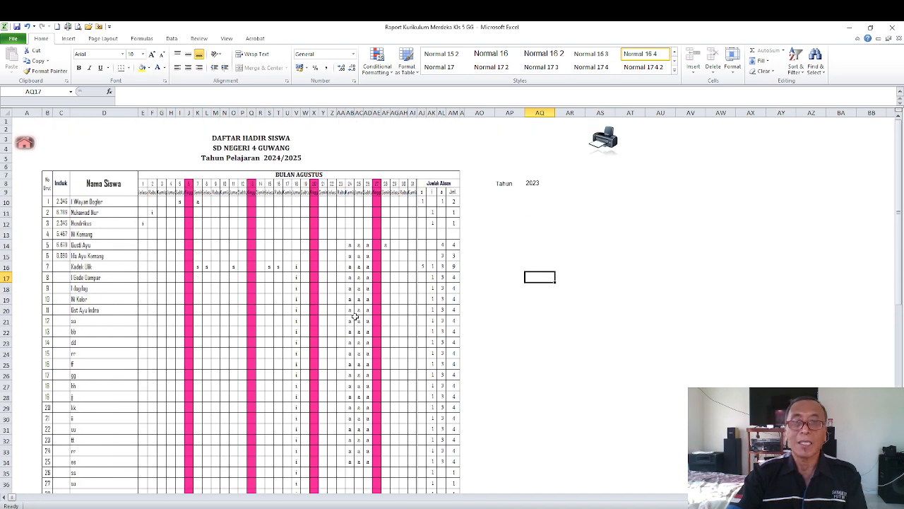
scroll(356, 315, down, 3)
scroll(356, 317, up, 2)
scroll(357, 320, down, 9)
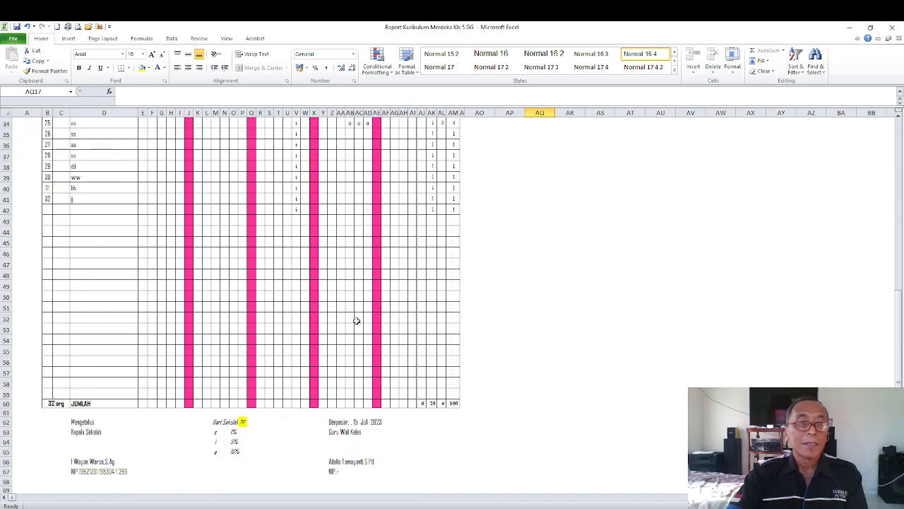
scroll(357, 321, down, 1)
click(56, 371)
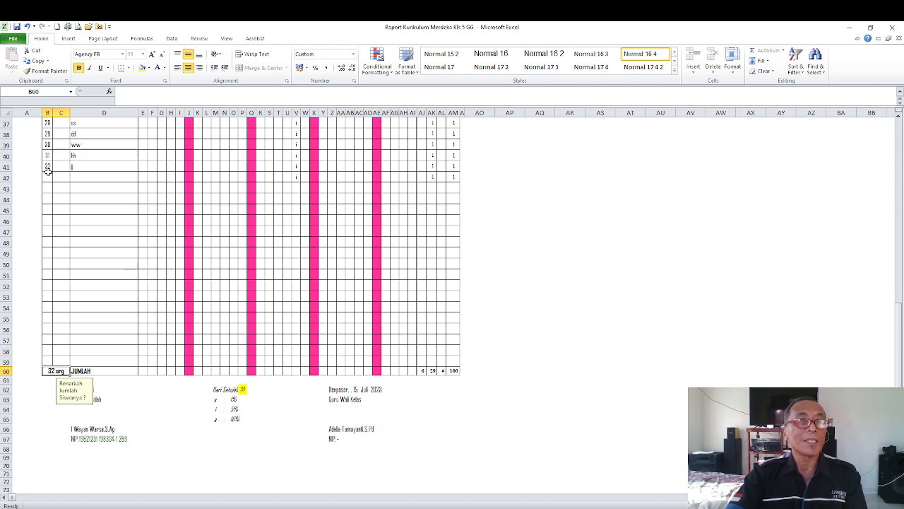
- Extend the student numbering in the No Urut column through the empty rows below student 32, up to number 50
drag(47, 156, 50, 358)
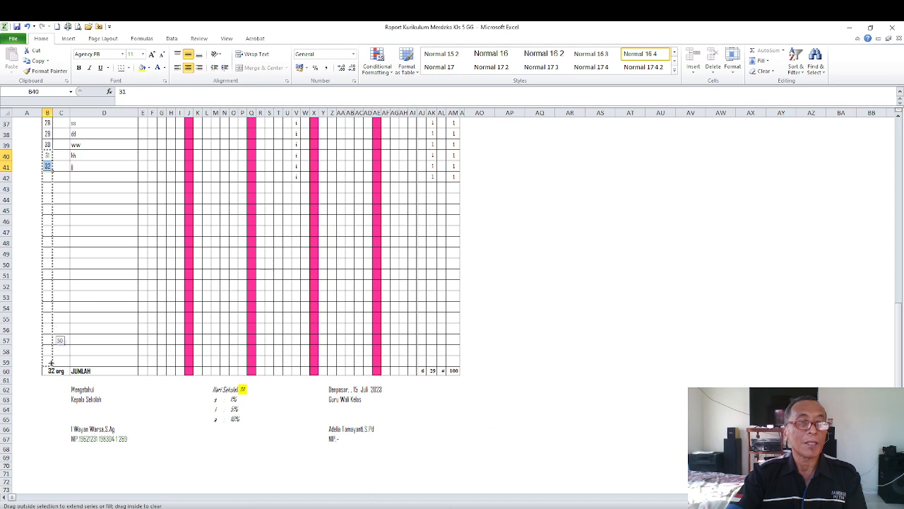
click(103, 306)
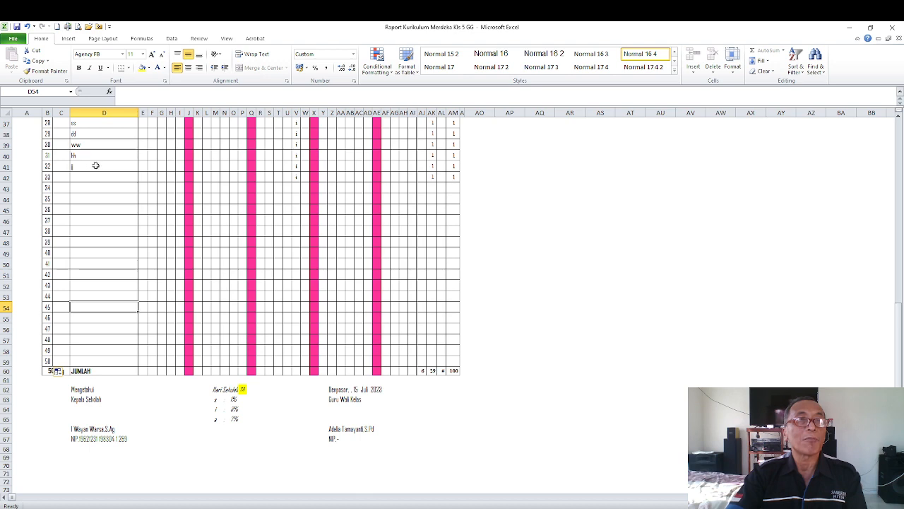
scroll(92, 166, up, 12)
scroll(92, 262, down, 10)
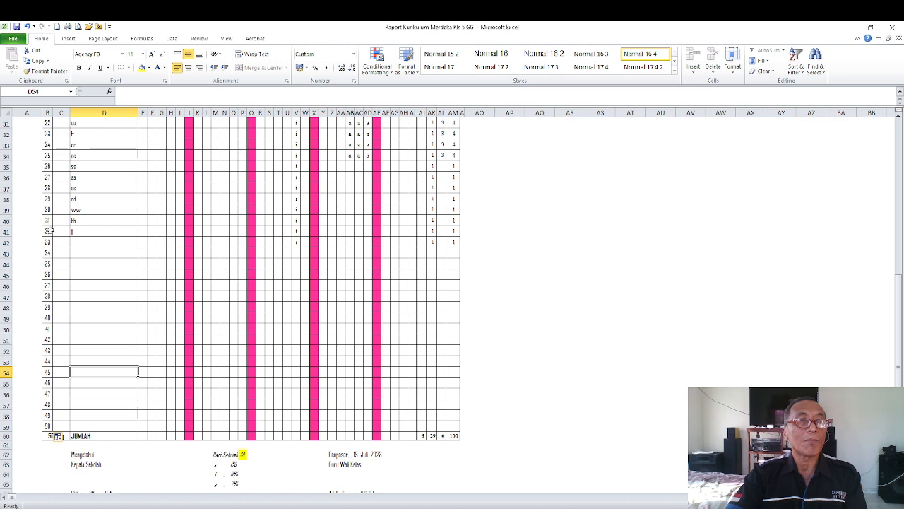
- Clear student numbers 33 to 50 from the rows without names and recheck the student-count cell beside JUMLAH
drag(48, 242, 47, 424)
key(Delete)
click(104, 276)
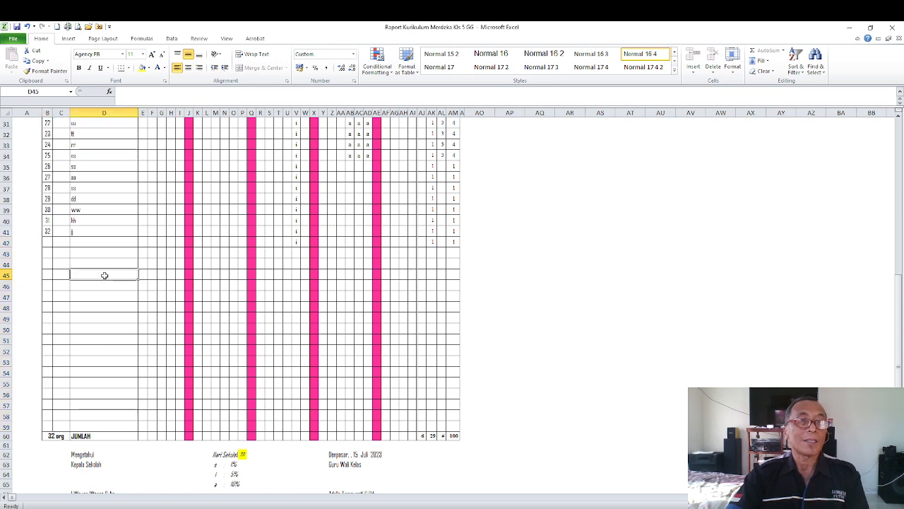
click(57, 436)
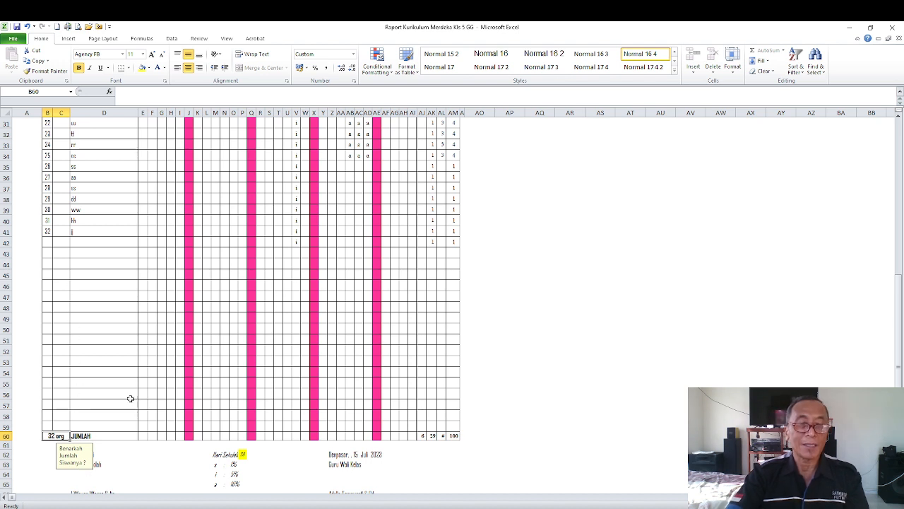
click(124, 265)
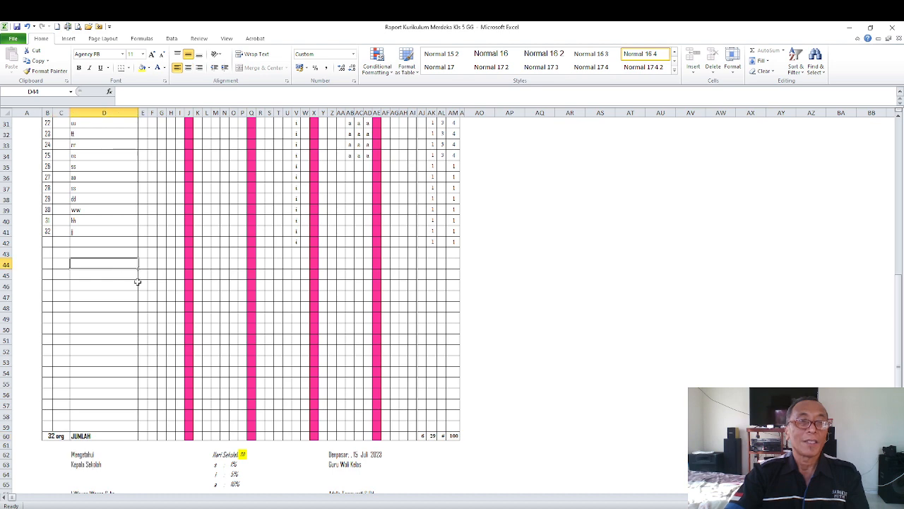
- Set the number of school days (Hari Sekolah) below the Agustus attendance table to 18
scroll(345, 365, up, 4)
scroll(354, 361, up, 4)
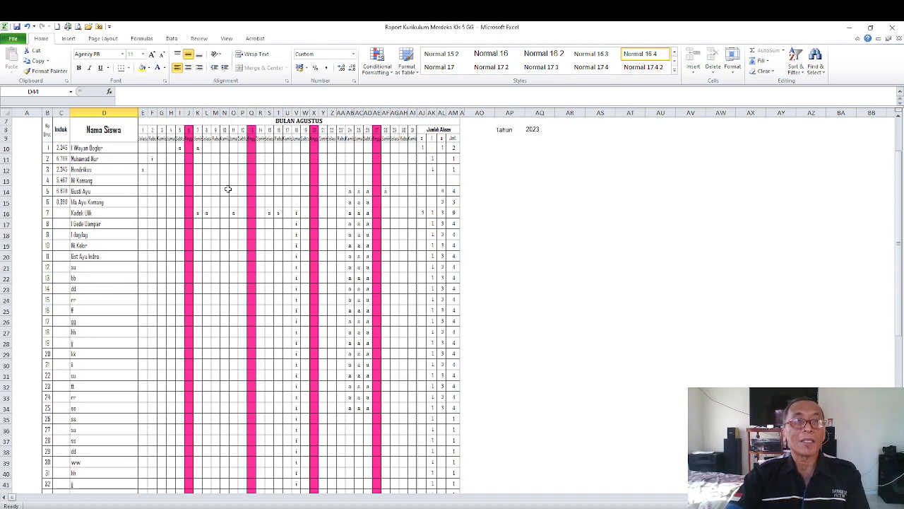
scroll(360, 248, down, 6)
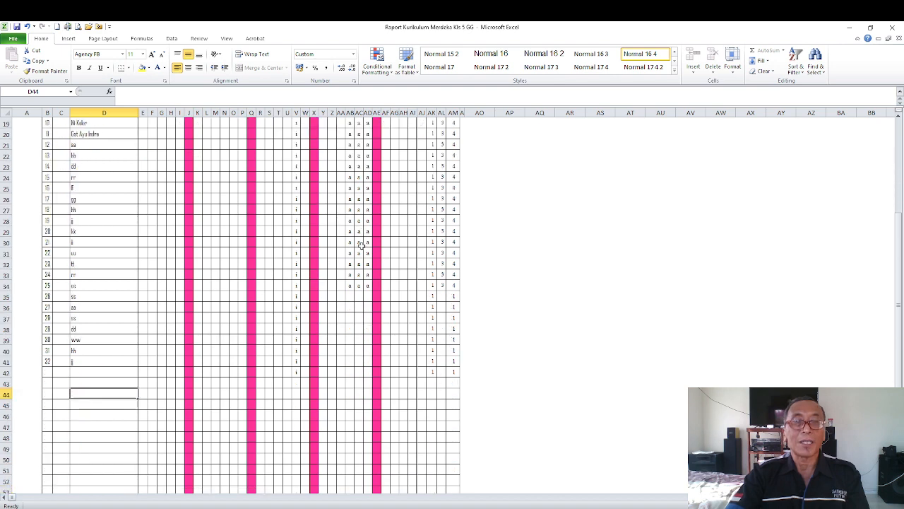
scroll(360, 248, down, 6)
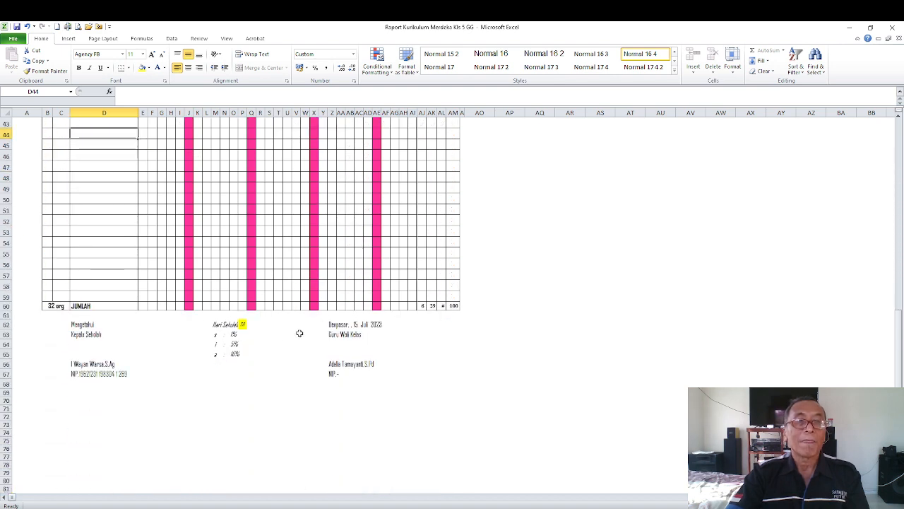
click(243, 324)
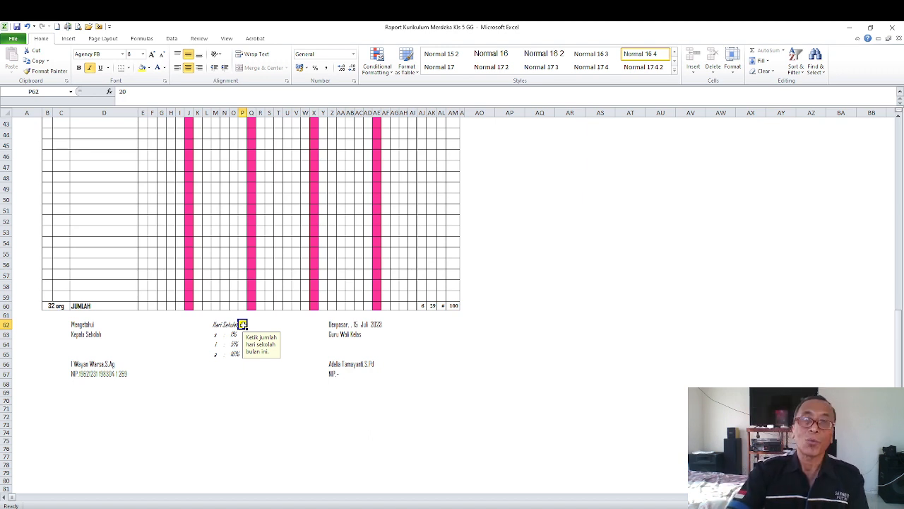
click(405, 363)
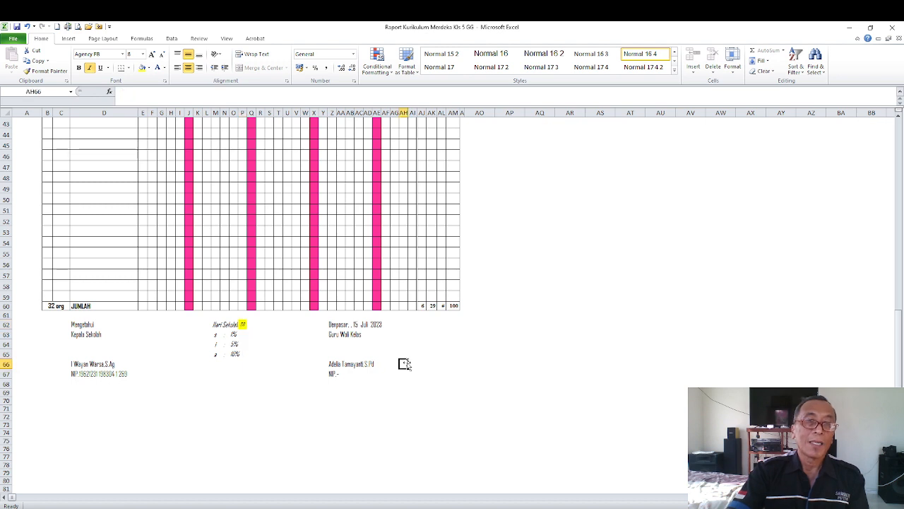
click(244, 325)
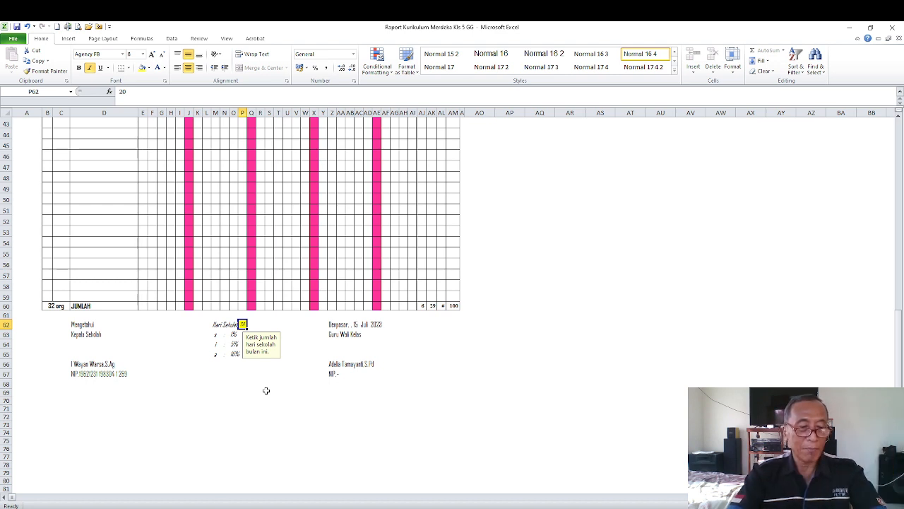
text(18)
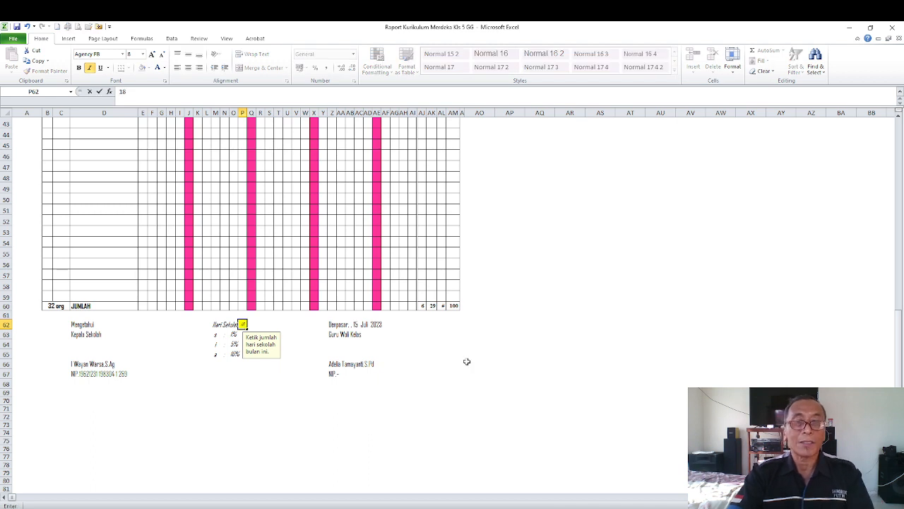
click(554, 344)
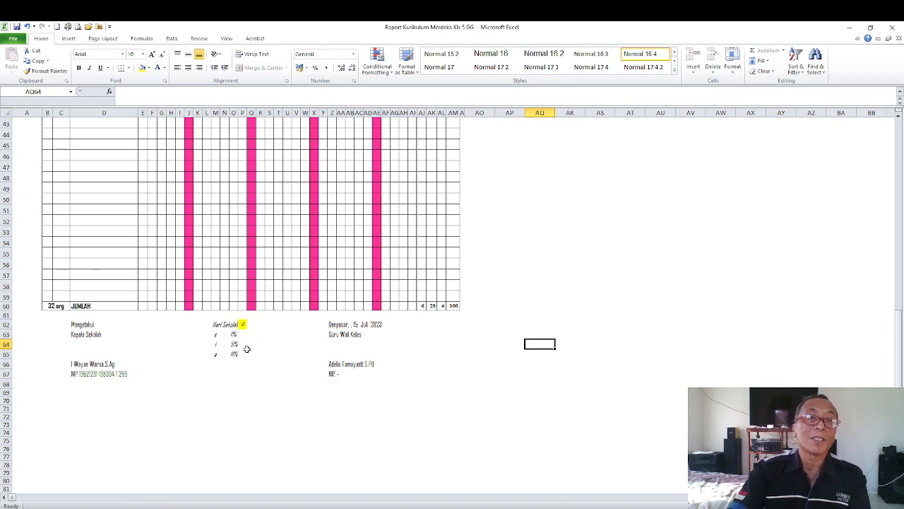
- Compare the Agustus absence entries with the JUMLAH totals, including the total for code a, and the s, i and a percentages
scroll(247, 349, up, 11)
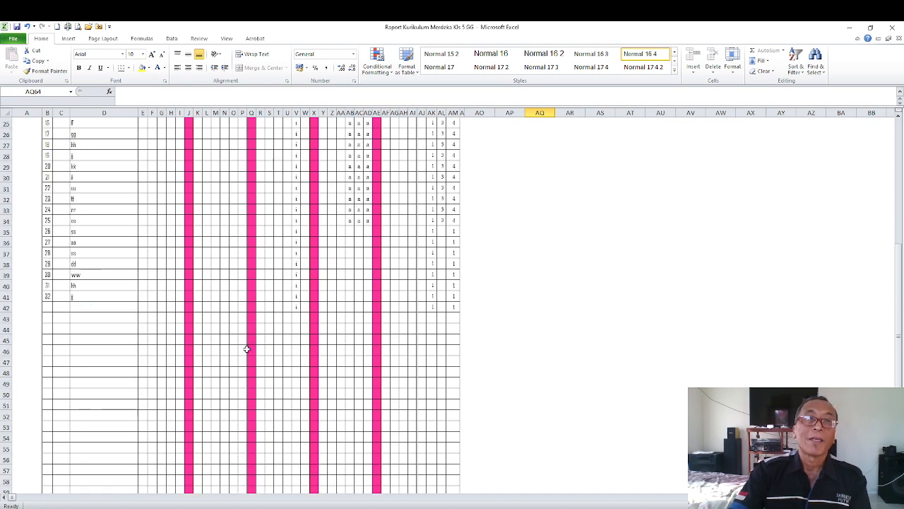
scroll(289, 351, up, 3)
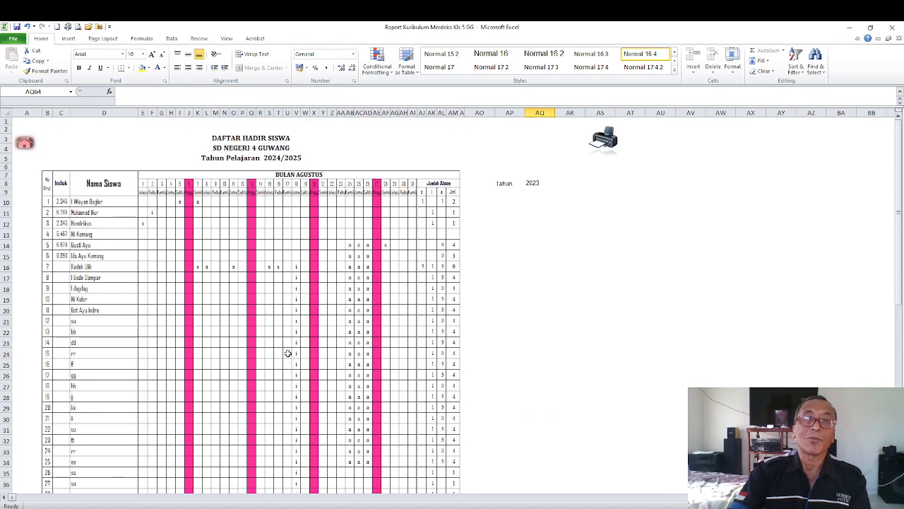
scroll(289, 351, down, 7)
scroll(429, 342, down, 5)
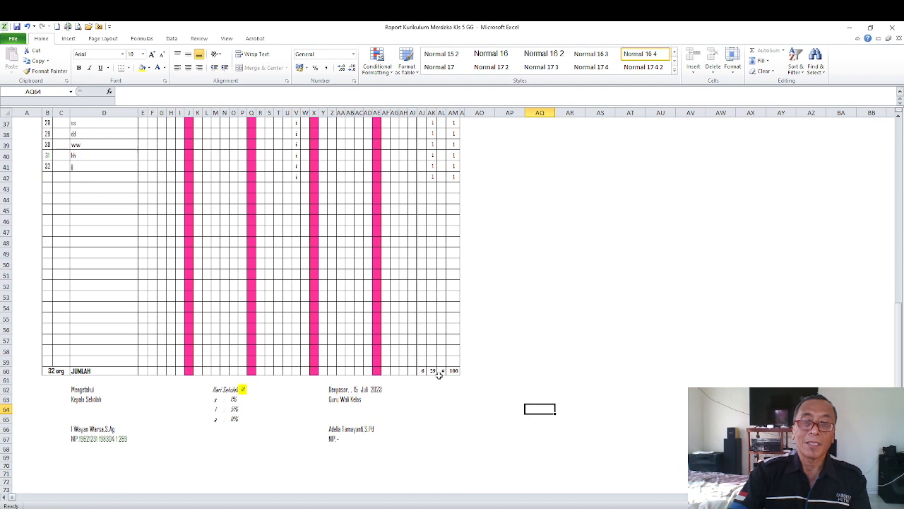
click(442, 370)
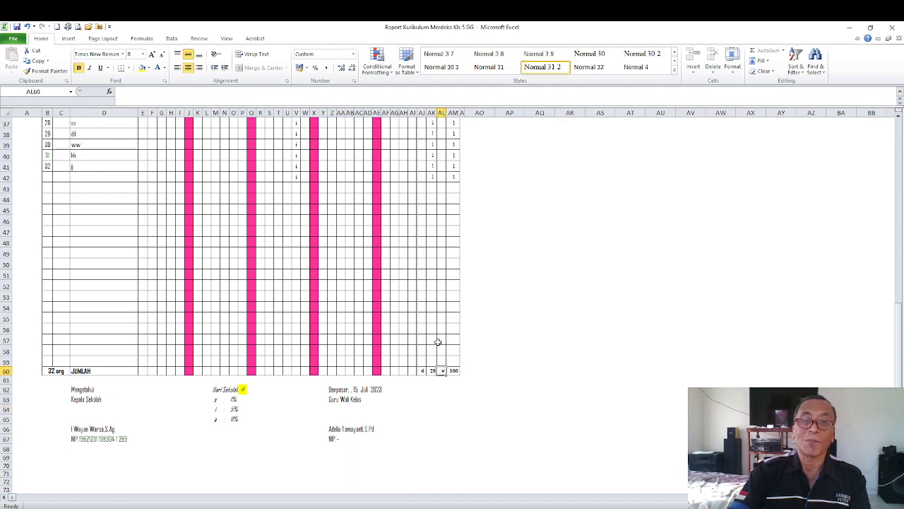
scroll(438, 338, up, 8)
scroll(438, 313, down, 9)
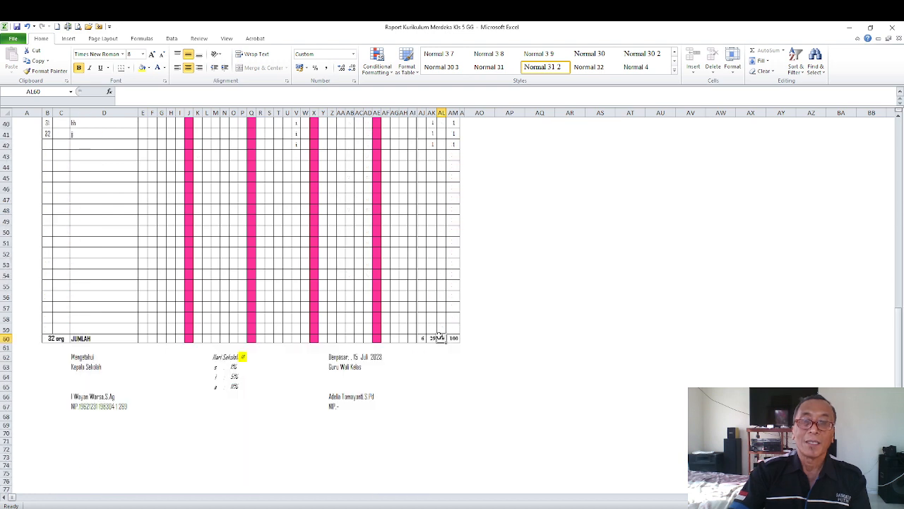
click(539, 319)
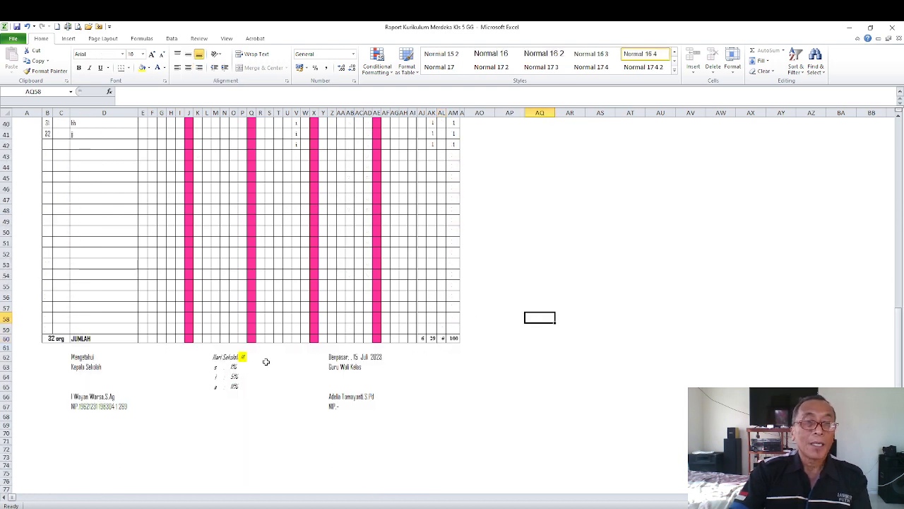
scroll(247, 357, up, 13)
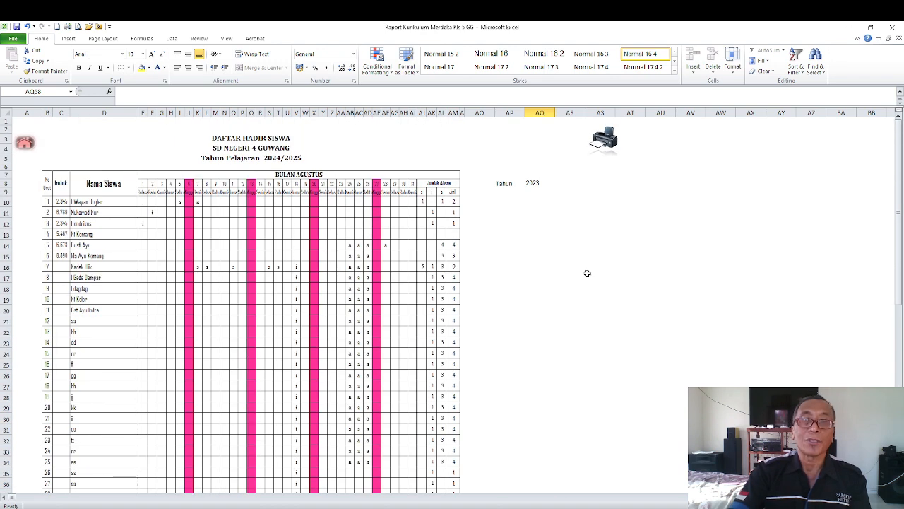
scroll(311, 291, down, 4)
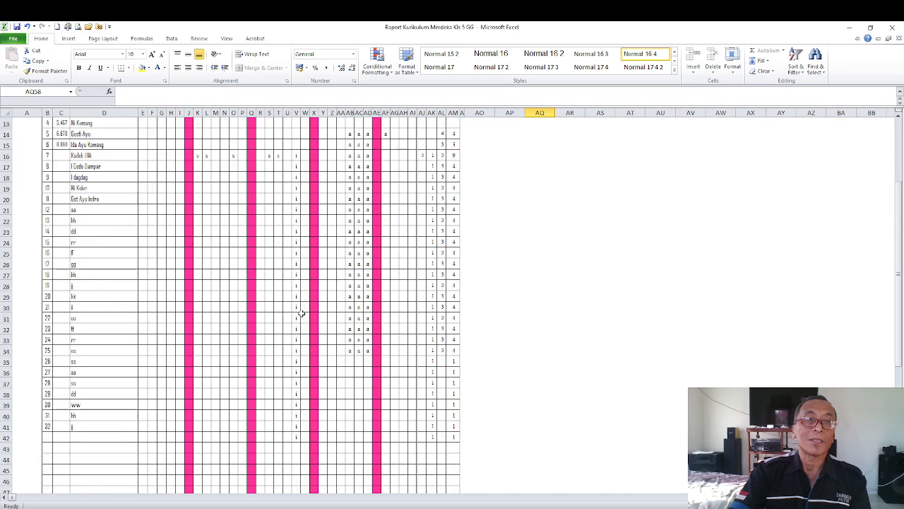
scroll(318, 353, up, 4)
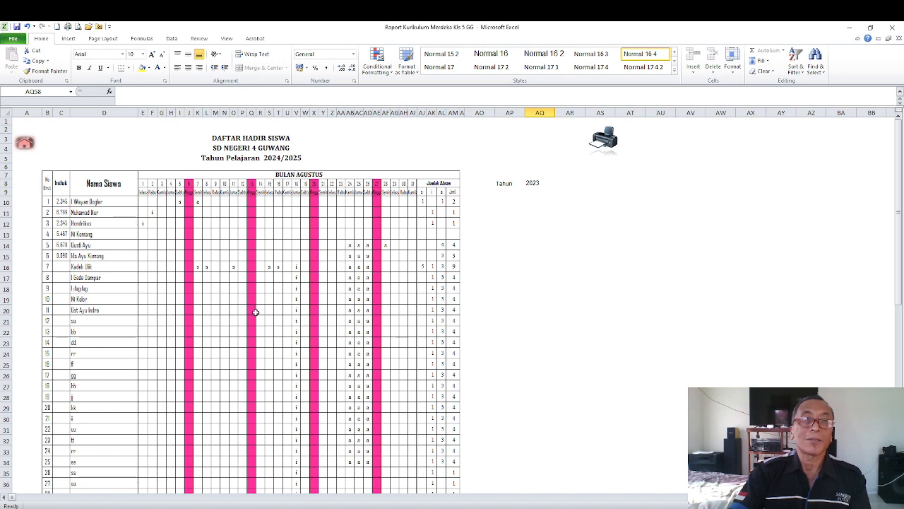
- Set the Tahun value beside the Agustus attendance table to 2022 and check the weekday names and highlighted Sunday columns
click(532, 183)
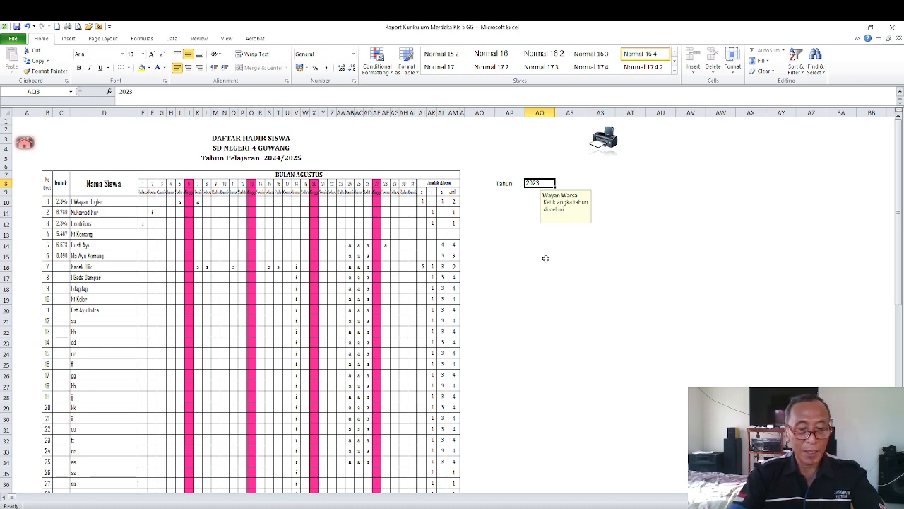
text(20)
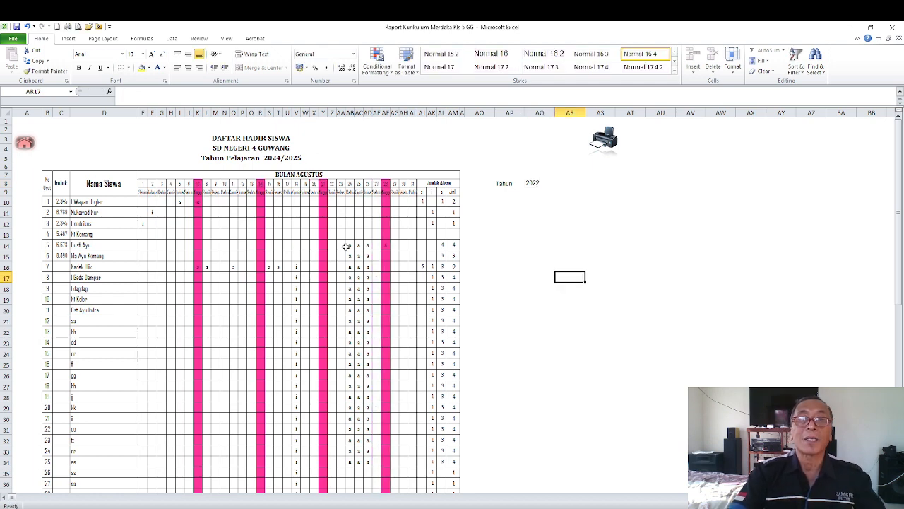
scroll(363, 264, down, 2)
scroll(367, 265, up, 1)
scroll(368, 265, up, 1)
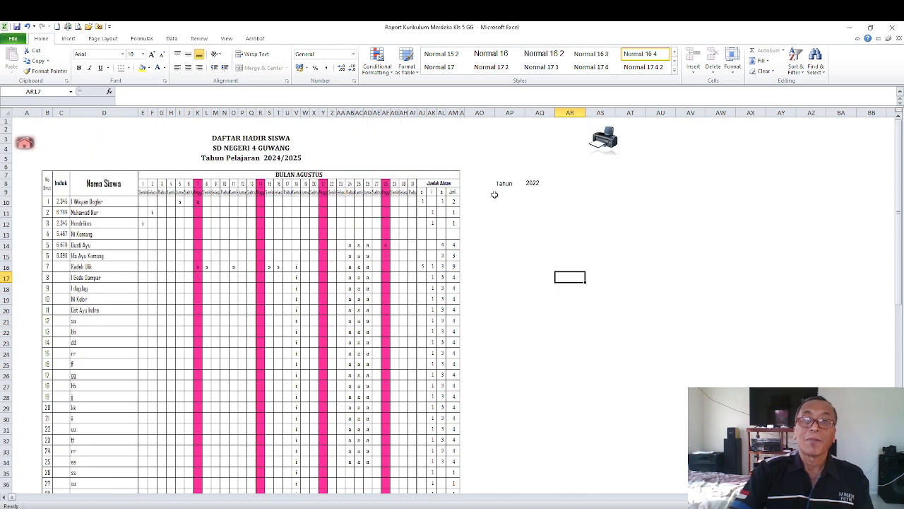
- Set the Tahun value beside the Agustus attendance table to 2024 and check which day columns are highlighted as Sundays
click(533, 185)
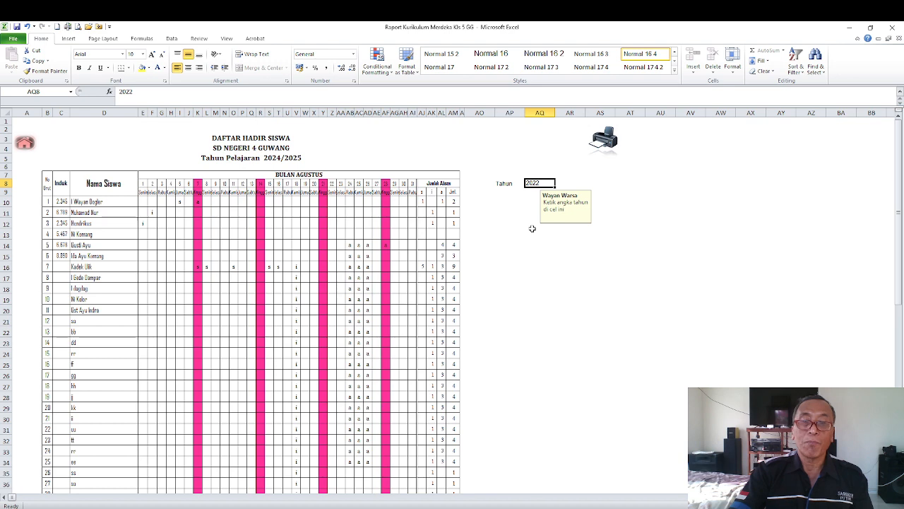
text(2)
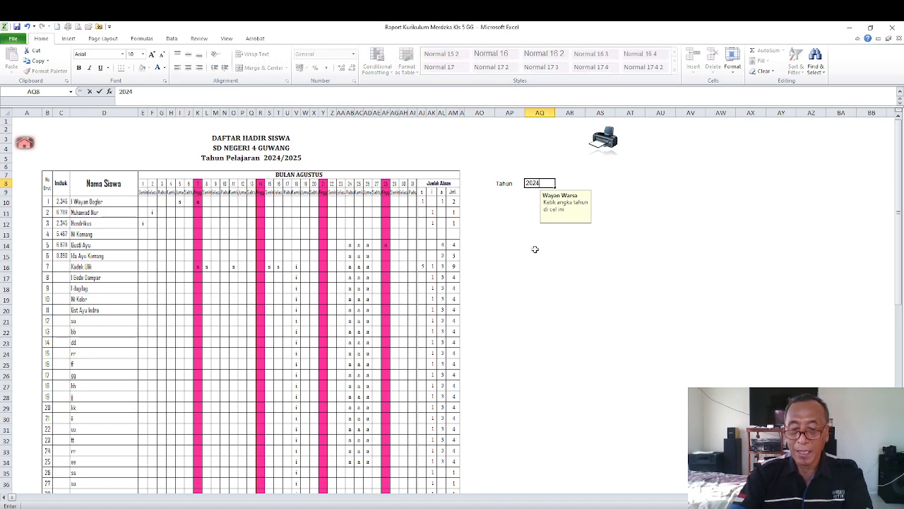
key(Return)
click(539, 245)
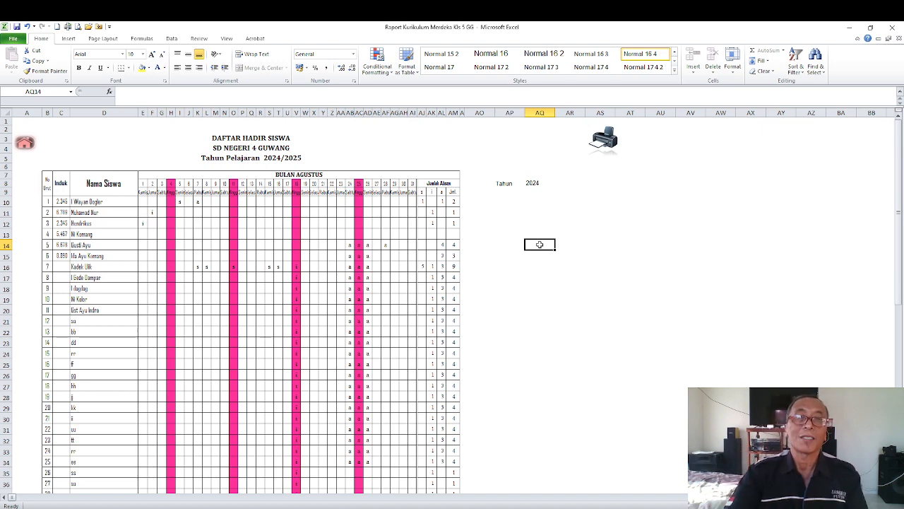
click(557, 285)
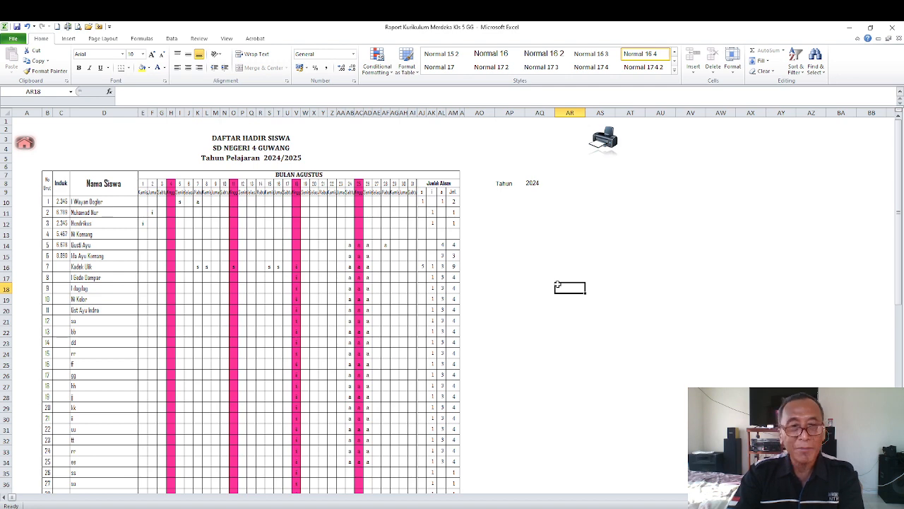
click(552, 252)
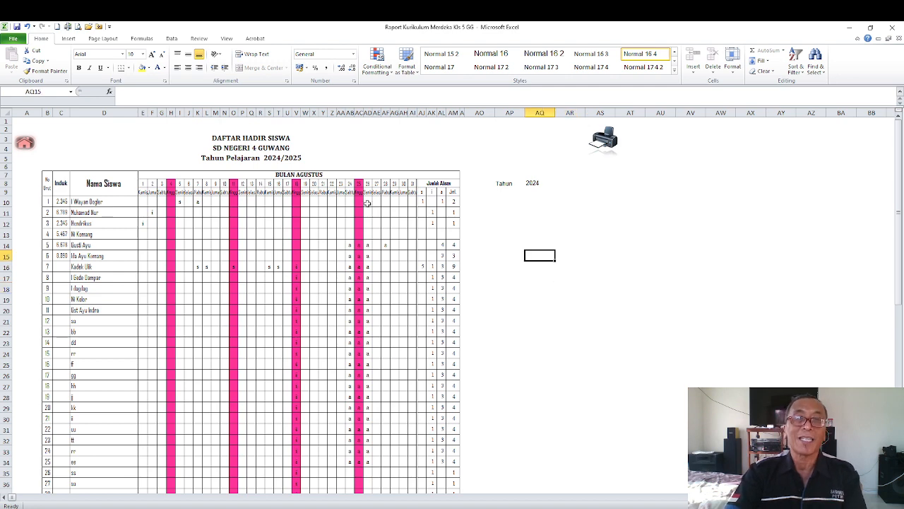
scroll(362, 394, down, 3)
scroll(363, 396, up, 2)
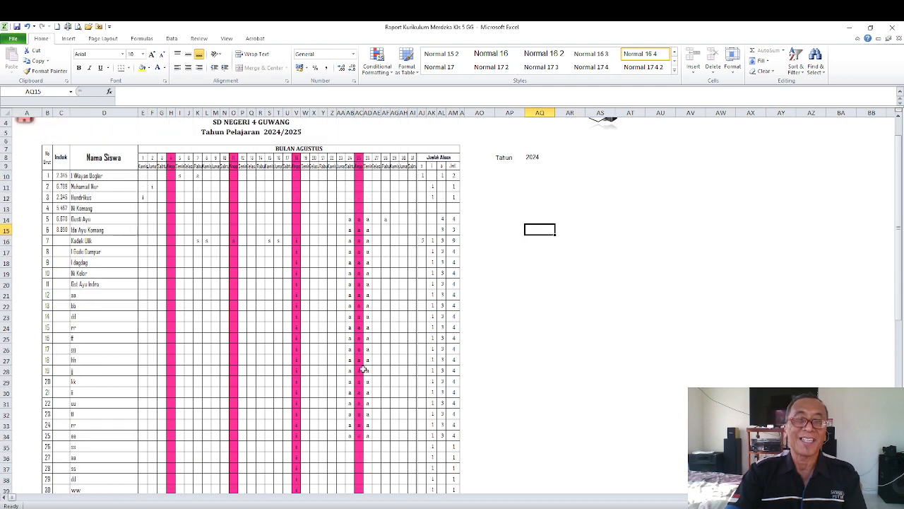
scroll(400, 259, up, 1)
click(527, 235)
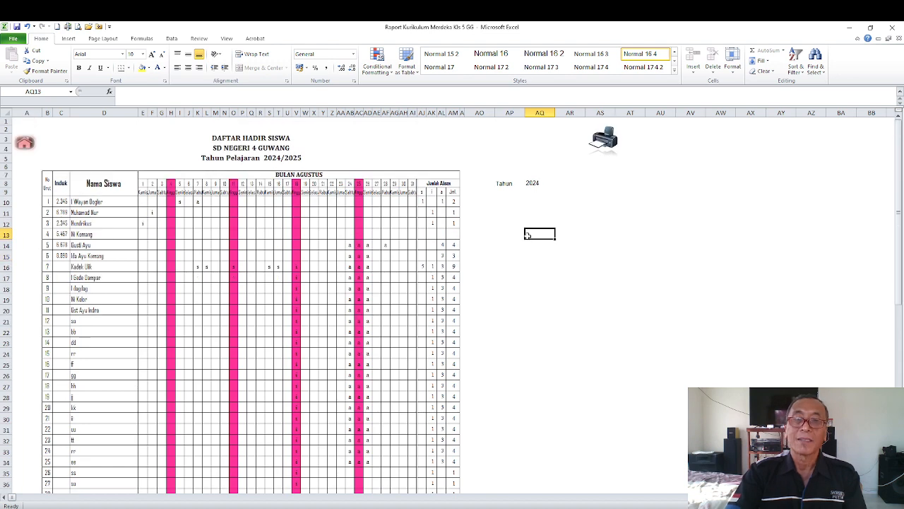
- Set the Tahun value beside the Agustus attendance table to 2023 and review the weekday names and Sunday highlighting
click(536, 183)
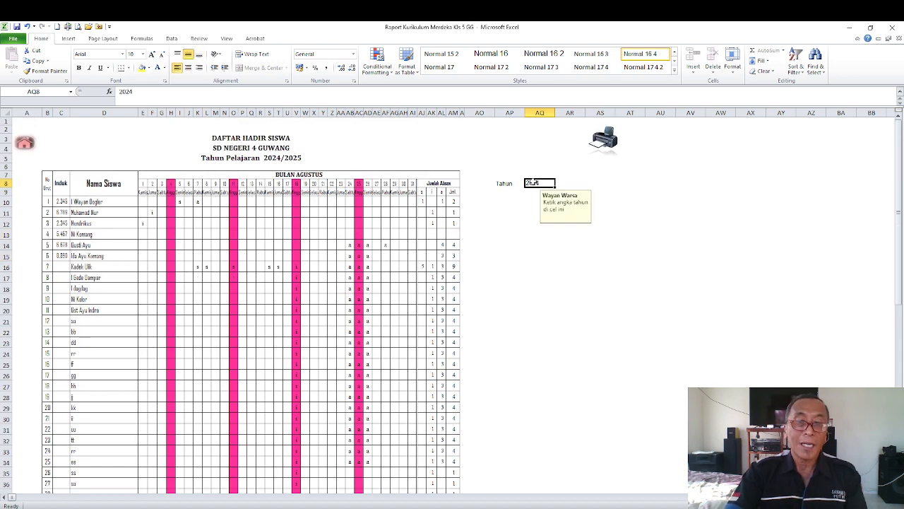
text(202)
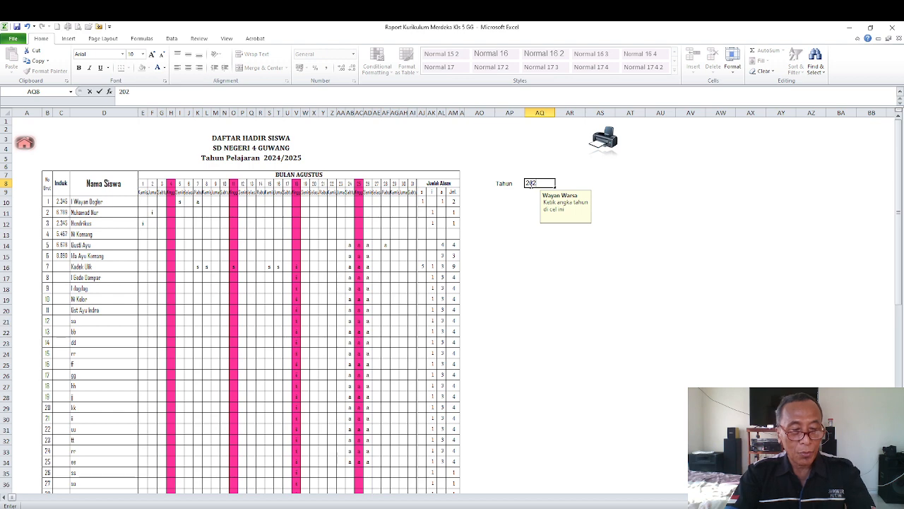
text(3)
key(Return)
click(558, 277)
scroll(559, 276, down, 3)
scroll(558, 278, up, 3)
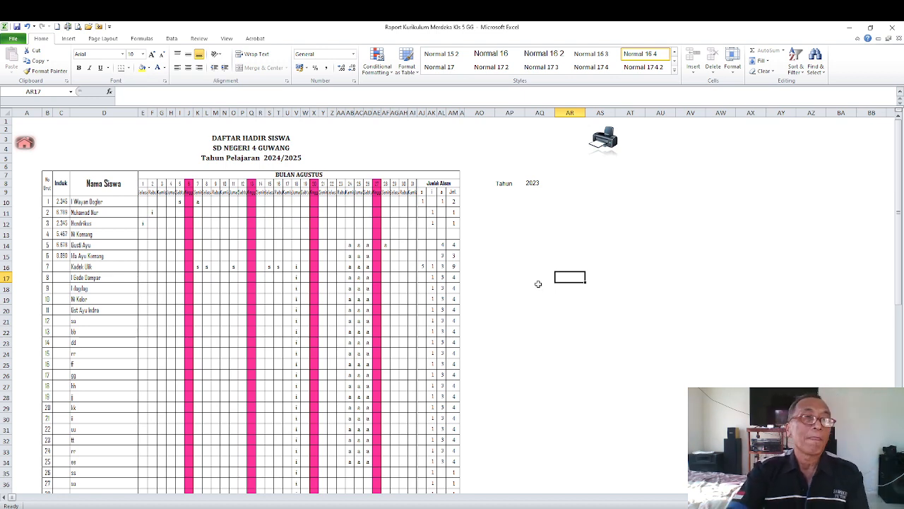
- Examine the place and date line of the signature block below the Agustus attendance table, and return to the top of the sheet
scroll(545, 307, down, 9)
scroll(548, 310, down, 4)
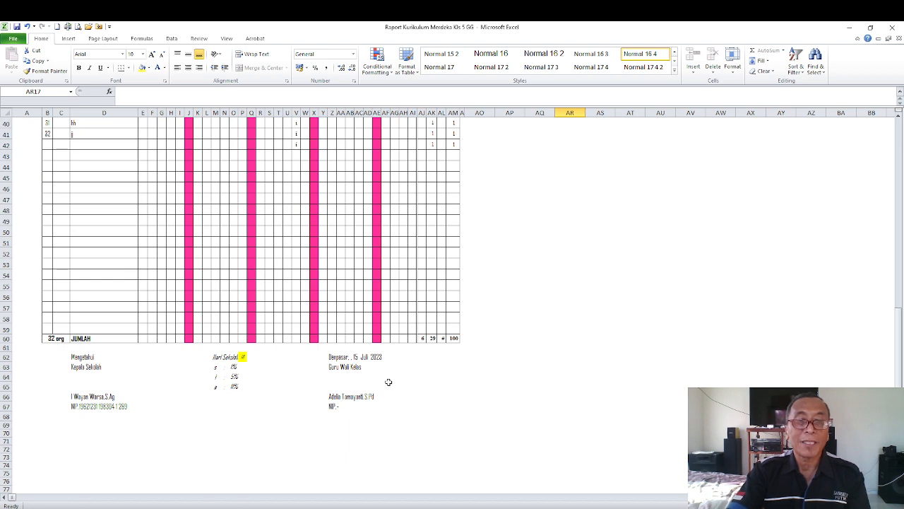
click(349, 357)
click(331, 357)
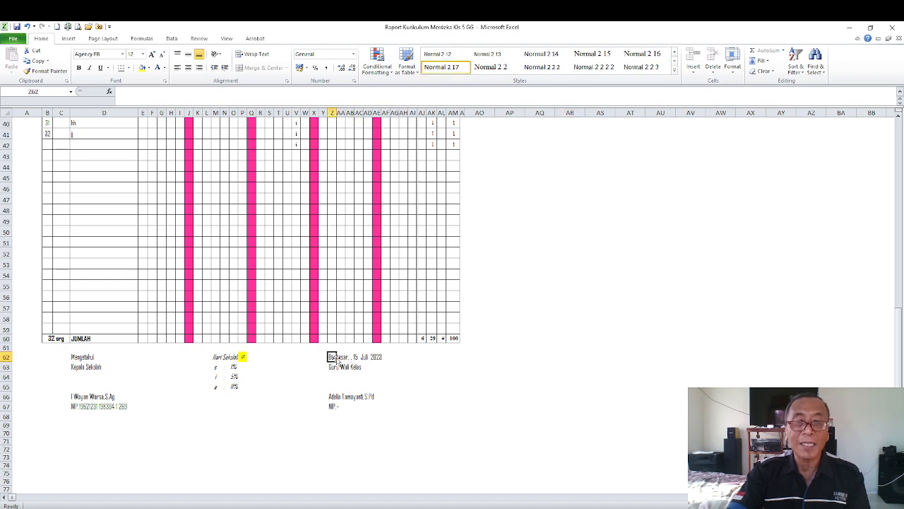
scroll(405, 361, up, 5)
right_click(405, 351)
click(611, 255)
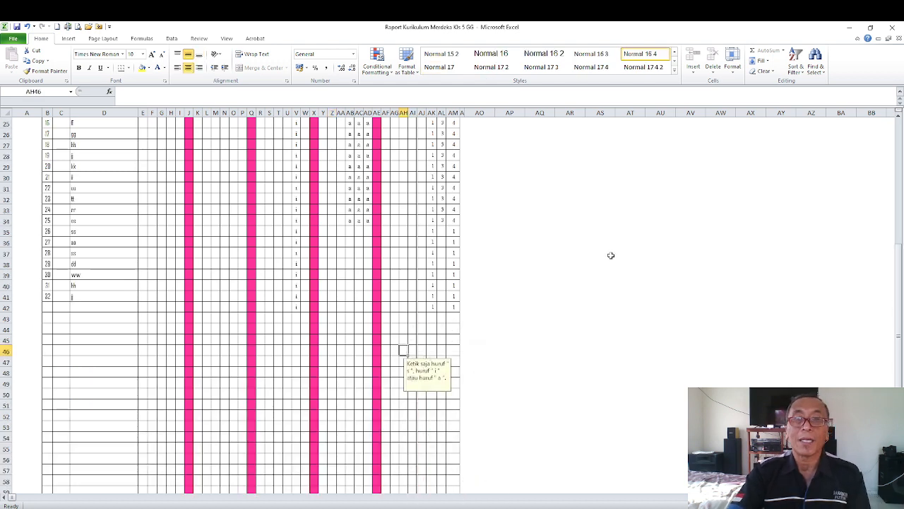
click(611, 255)
scroll(551, 241, up, 2)
click(570, 253)
scroll(819, 285, up, 1)
drag(898, 240, 898, 134)
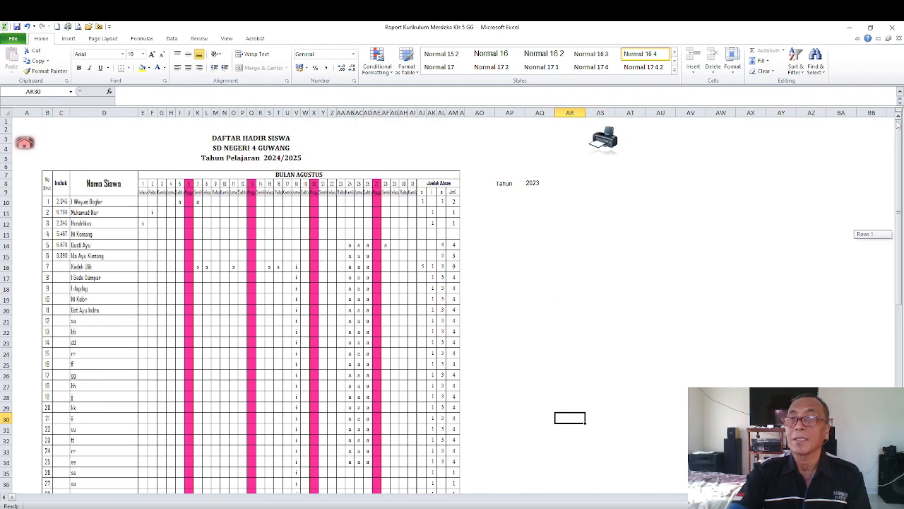
- Inspect the Tanggal Raport entry on the Data Sekolah sheet and return to the main report menu
click(23, 145)
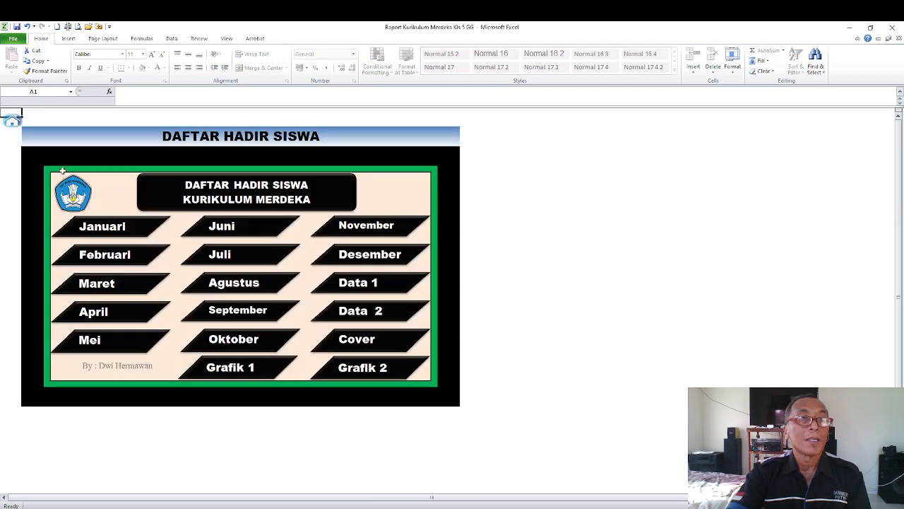
click(15, 126)
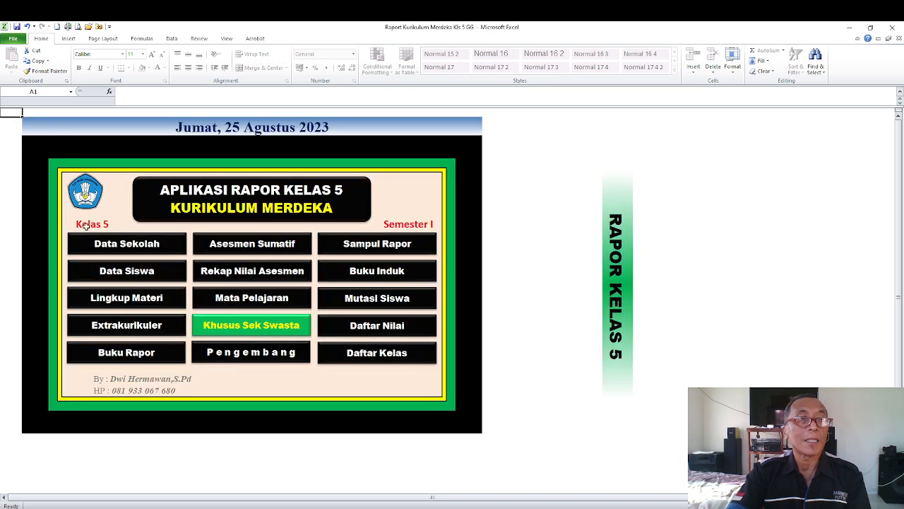
click(109, 246)
click(178, 426)
click(158, 93)
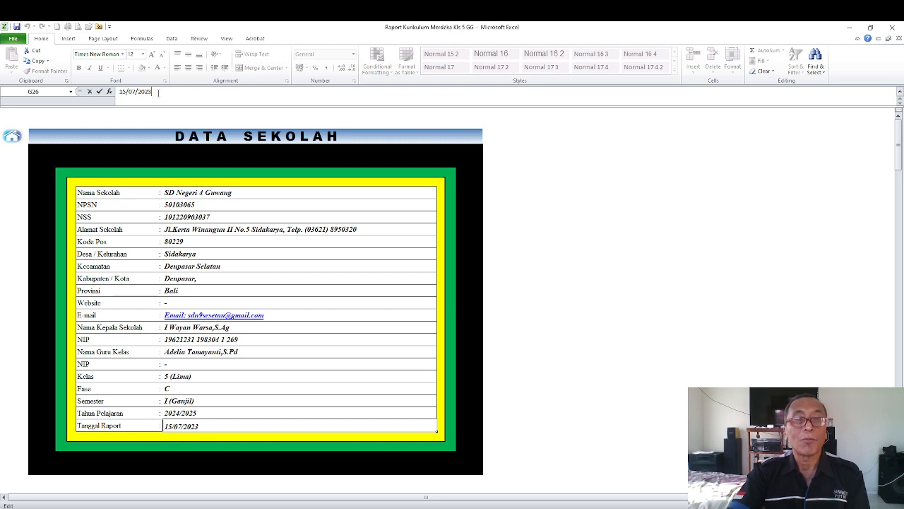
click(99, 91)
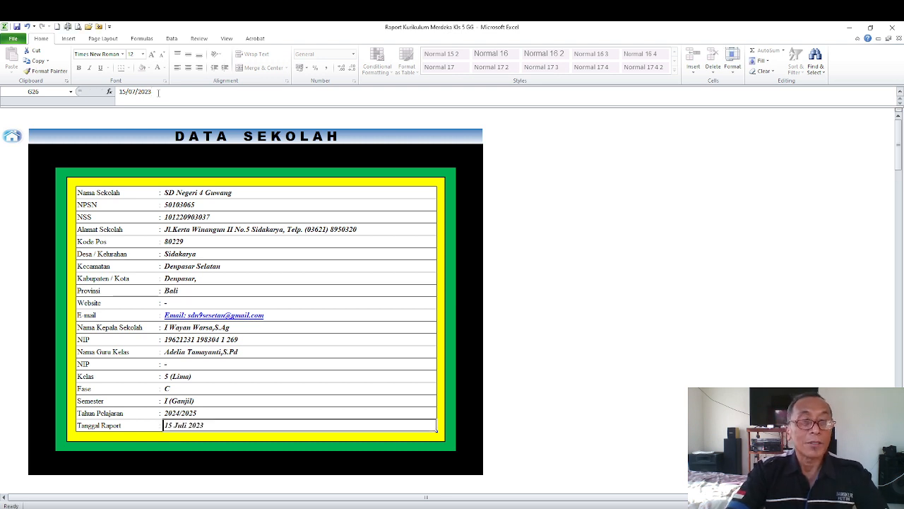
click(289, 278)
click(9, 136)
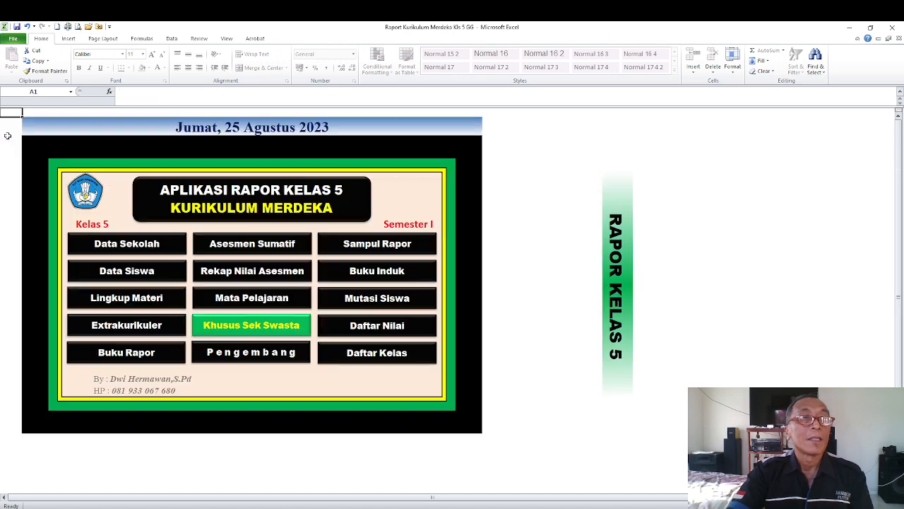
- Reopen the Agustus attendance sheet from Daftar Kelas and review the s, i and a percentages below the table
click(380, 359)
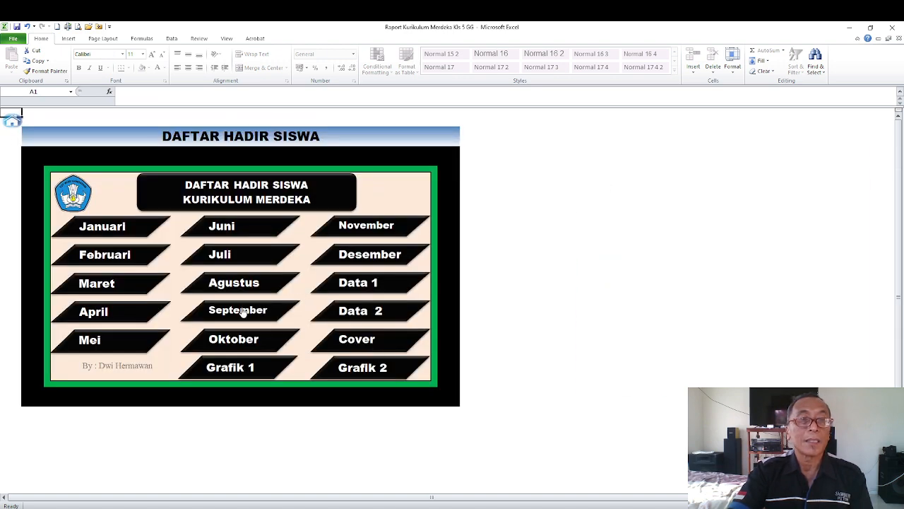
click(235, 283)
scroll(335, 276, down, 4)
scroll(335, 276, down, 9)
scroll(360, 228, down, 1)
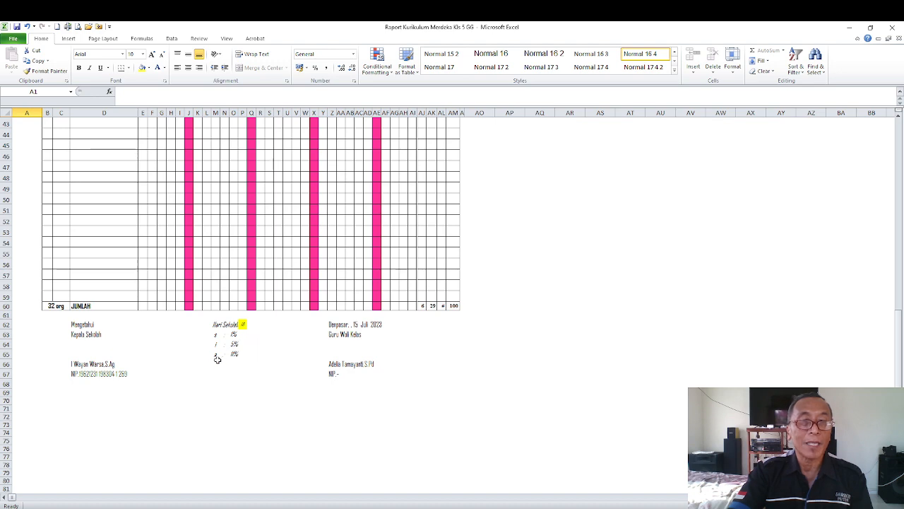
click(240, 354)
click(414, 356)
scroll(433, 258, up, 14)
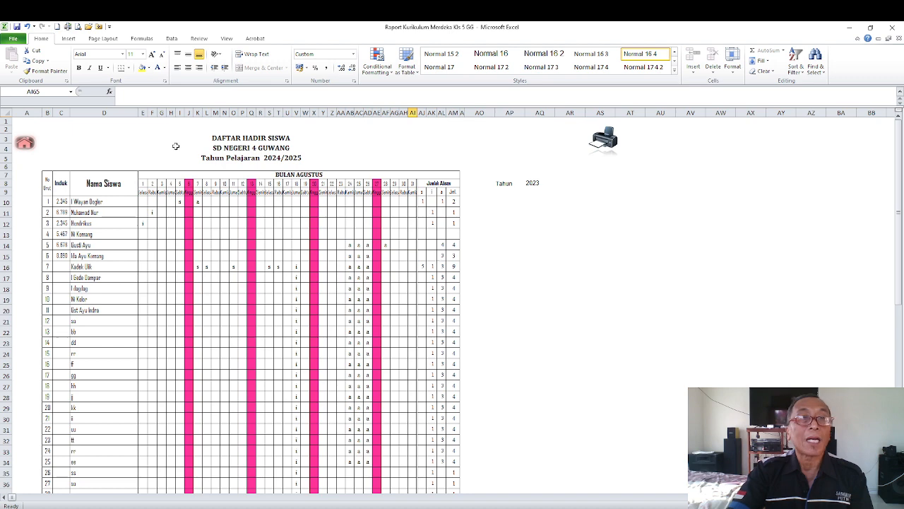
- Open the Grafik 1 absence chart and examine the Agustus bars, the monthly data table and the signature block
click(25, 144)
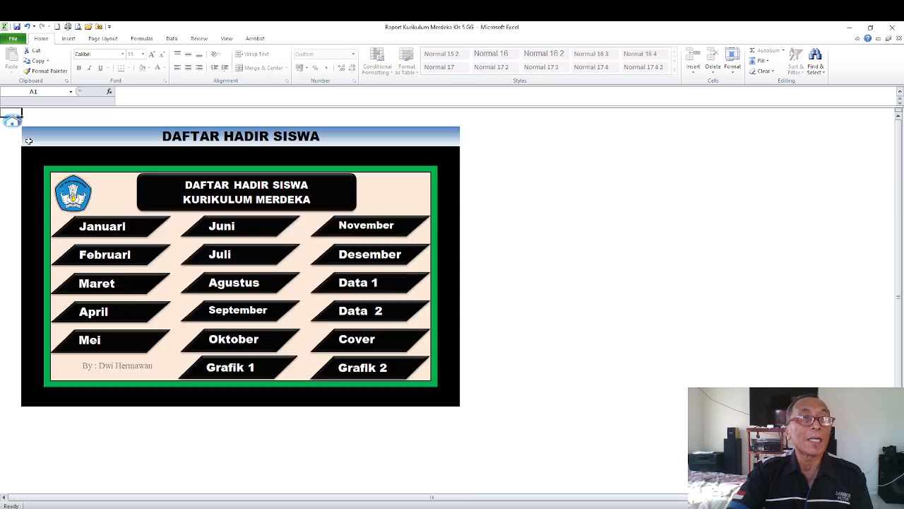
click(273, 364)
scroll(290, 322, down, 5)
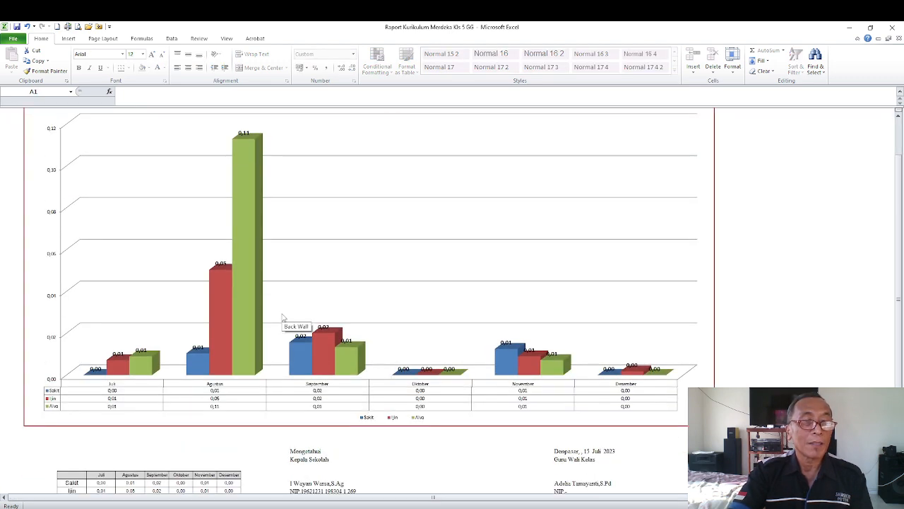
scroll(424, 194, up, 5)
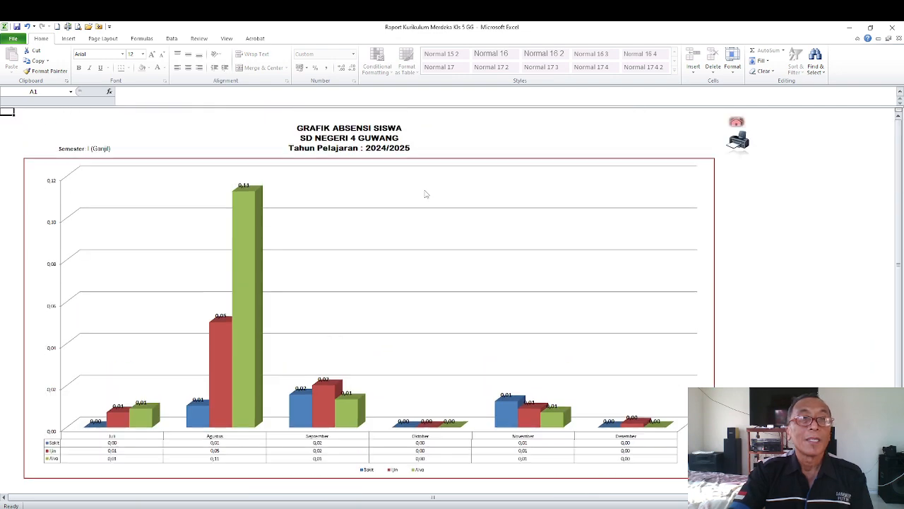
scroll(428, 195, down, 4)
scroll(401, 199, up, 3)
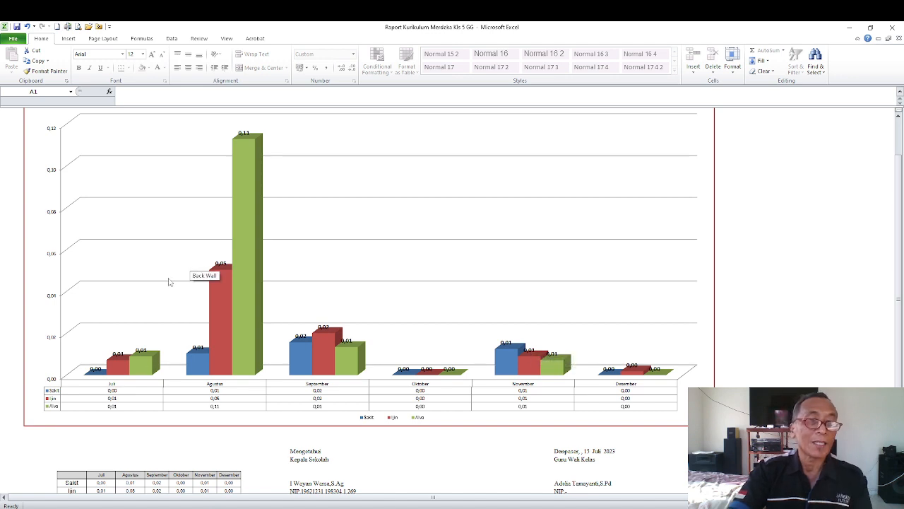
scroll(188, 267, up, 2)
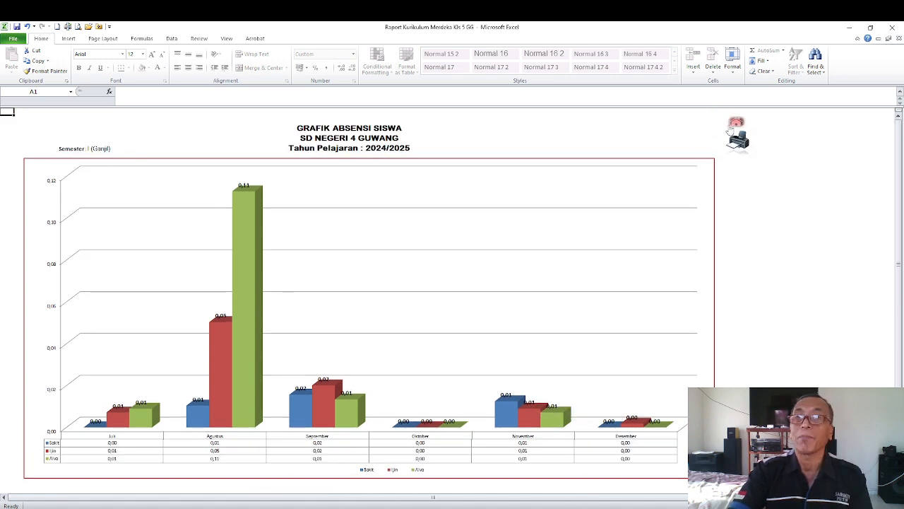
- On the Juli attendance sheet, mark code i for the first student on days 6 and 7, and fill days 5 to 7 down to student 18
click(733, 125)
click(230, 252)
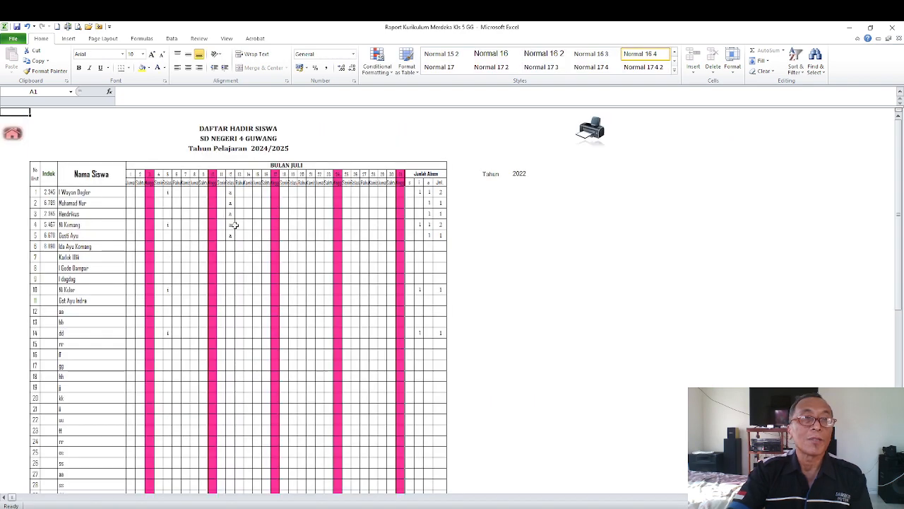
click(176, 192)
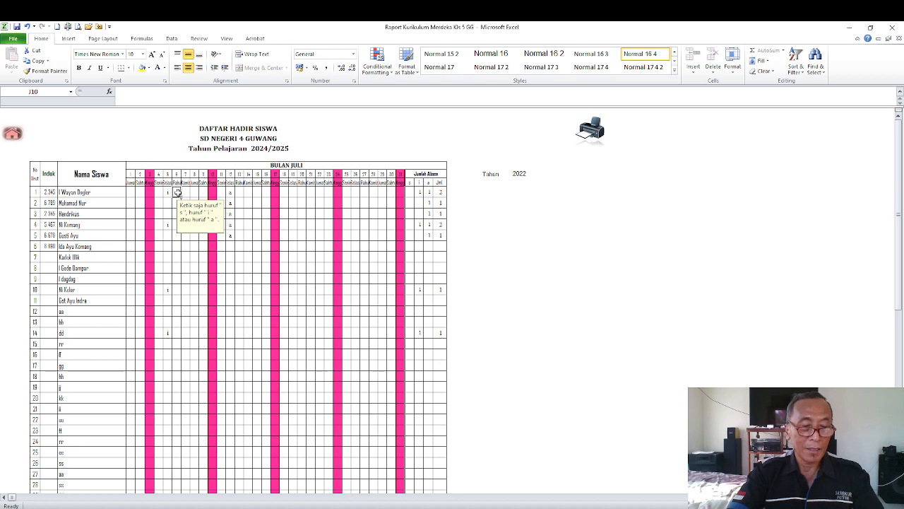
text(i)
click(185, 193)
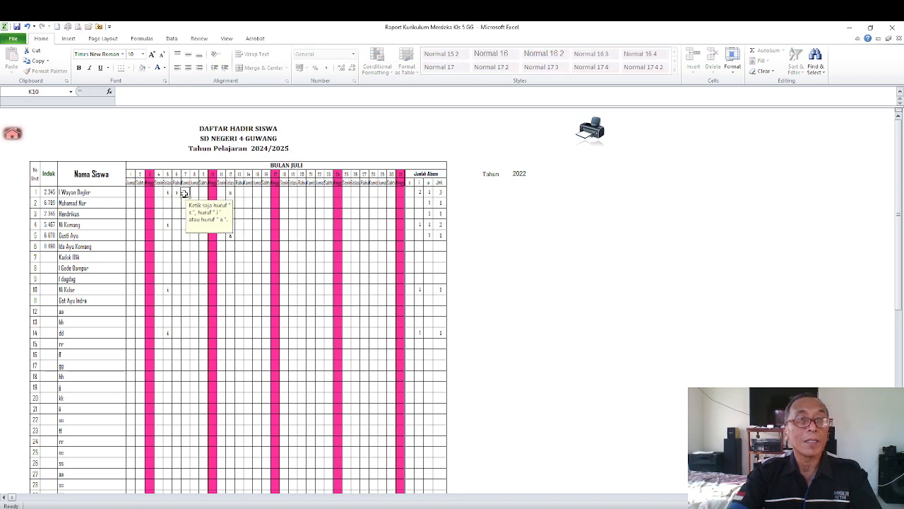
text(i)
click(276, 268)
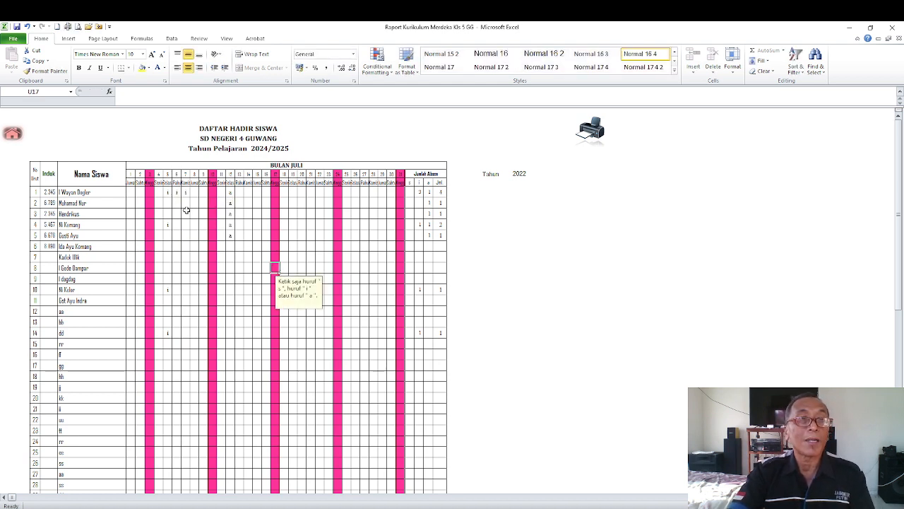
drag(170, 195, 192, 380)
click(248, 311)
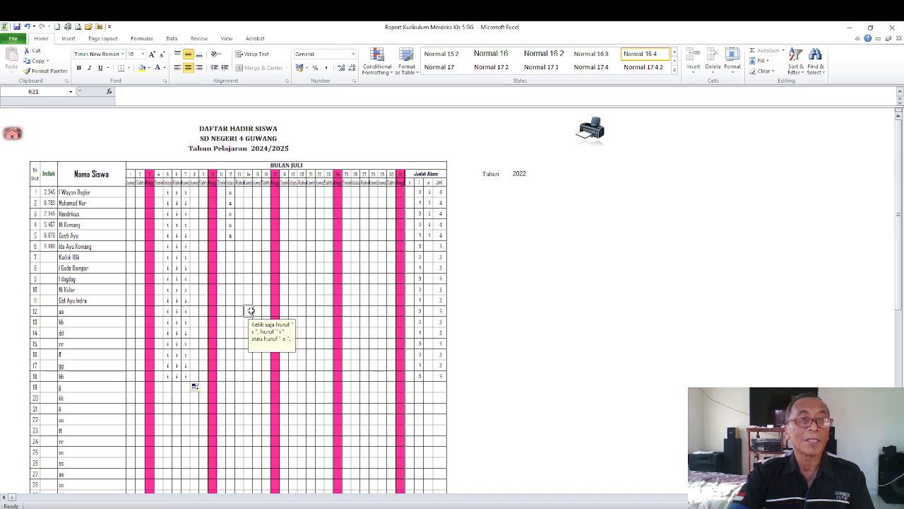
- Reopen the Grafik 1 absence chart and check how the Juli bars reflect the added i entries
click(16, 136)
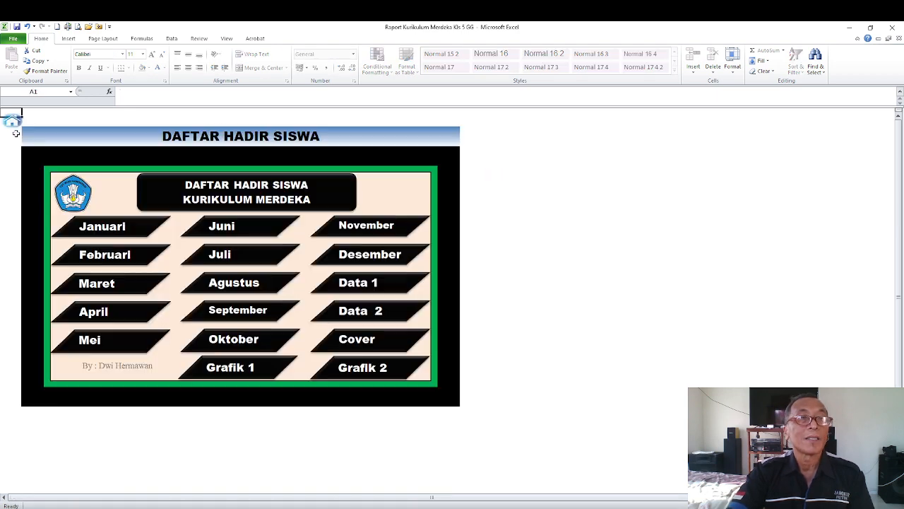
click(252, 365)
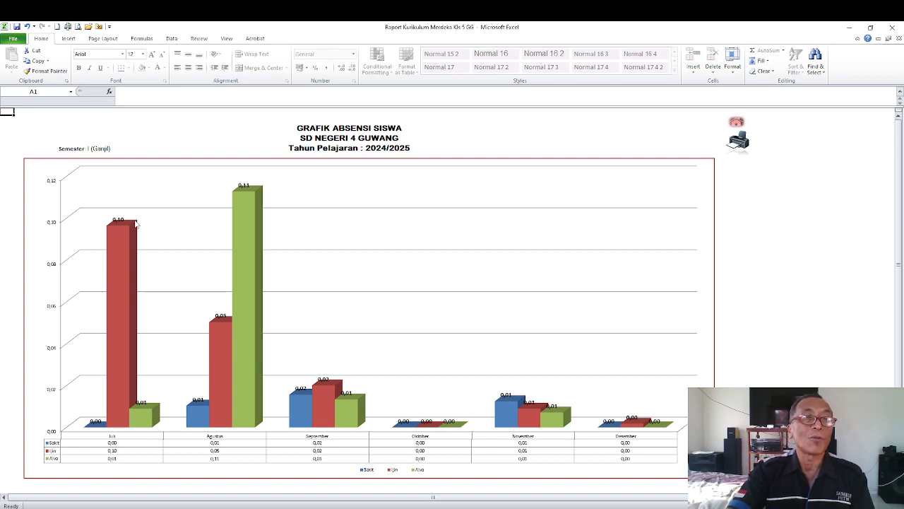
scroll(174, 323, down, 2)
scroll(327, 274, up, 1)
scroll(375, 276, up, 1)
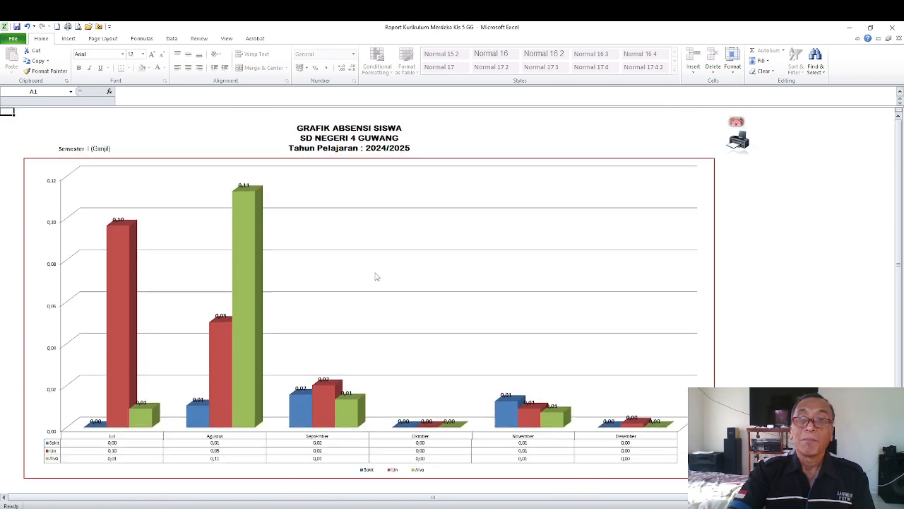
- Open the Grafik 2 absence chart and examine the Semester II bars, the monthly data table and the signature block
click(737, 123)
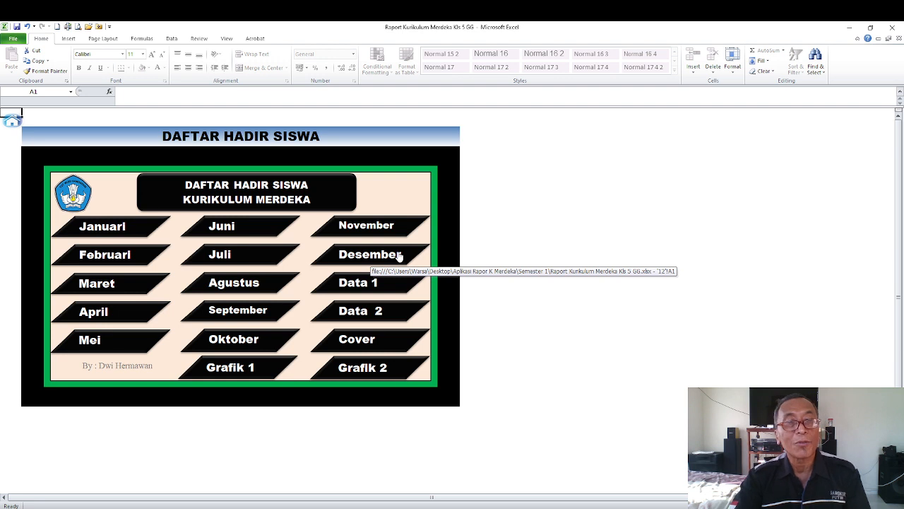
click(360, 376)
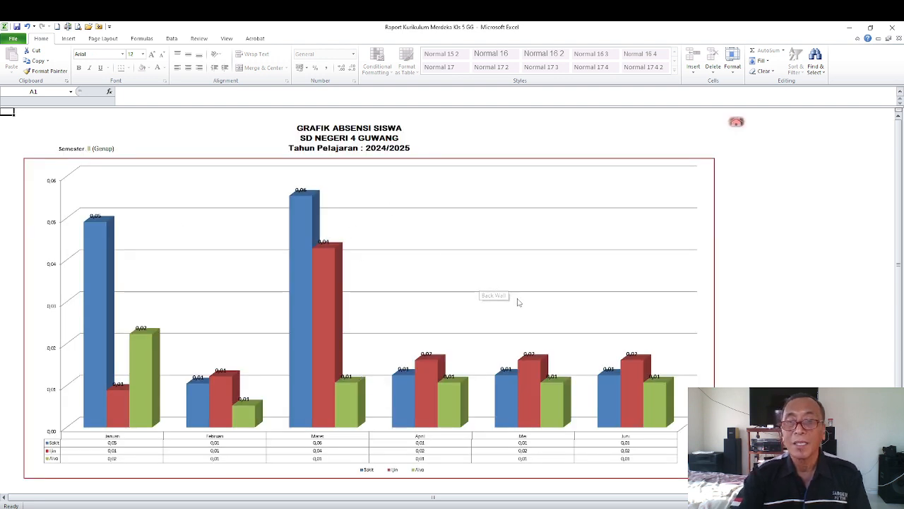
scroll(516, 299, down, 3)
mouse_move(521, 300)
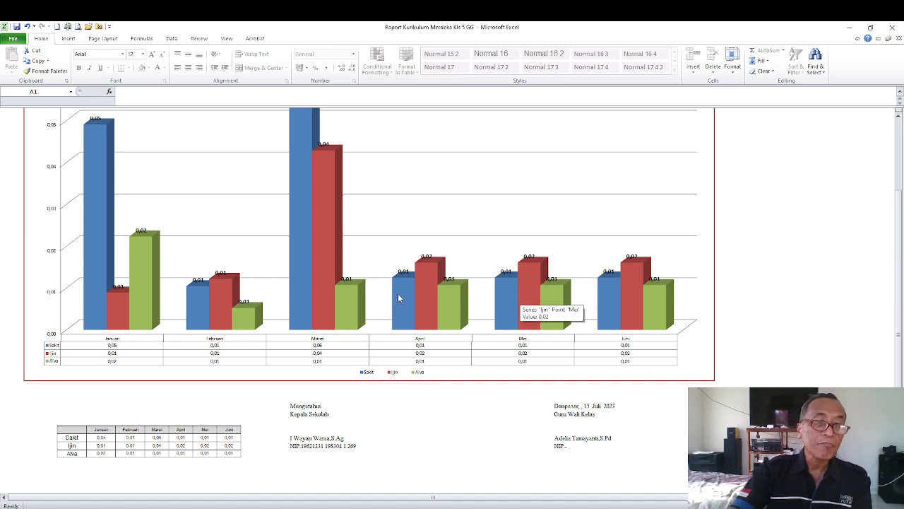
scroll(462, 220, up, 1)
scroll(463, 220, up, 3)
click(738, 123)
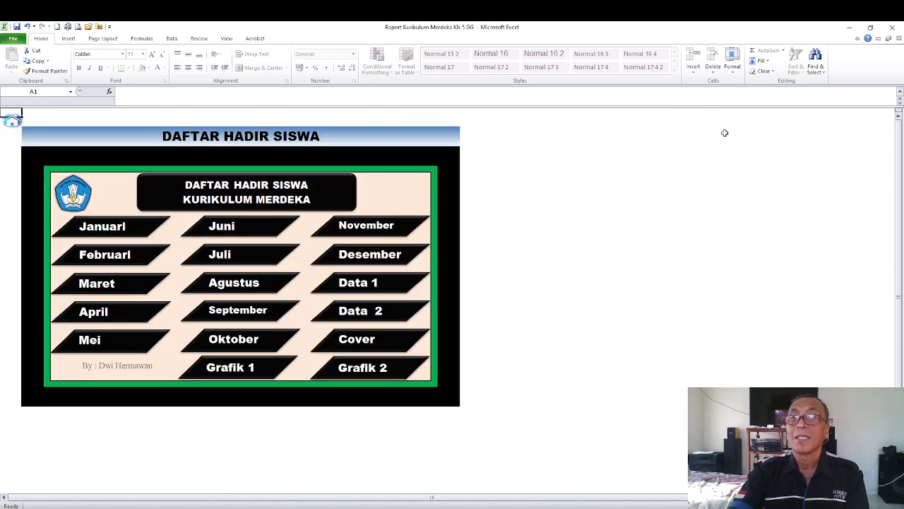
- Return to the main menu and open the Buku Rapor report sheet
click(12, 122)
click(518, 281)
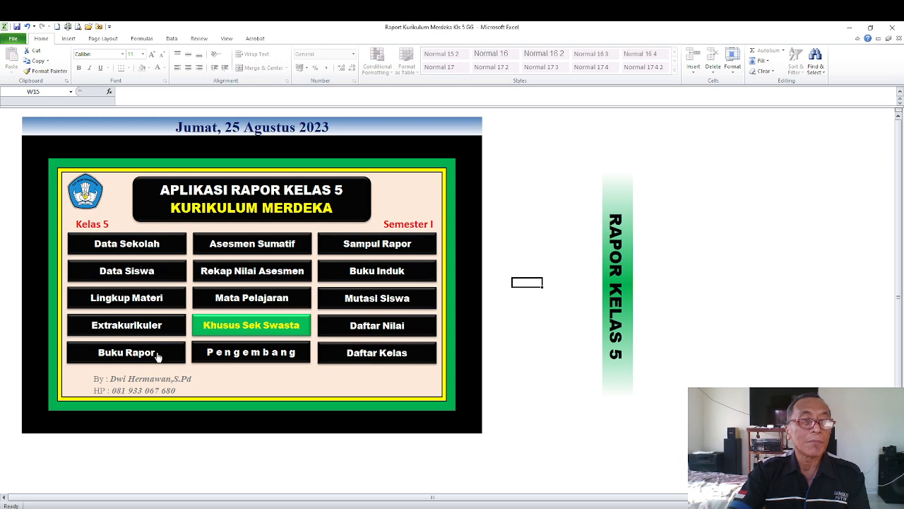
click(535, 205)
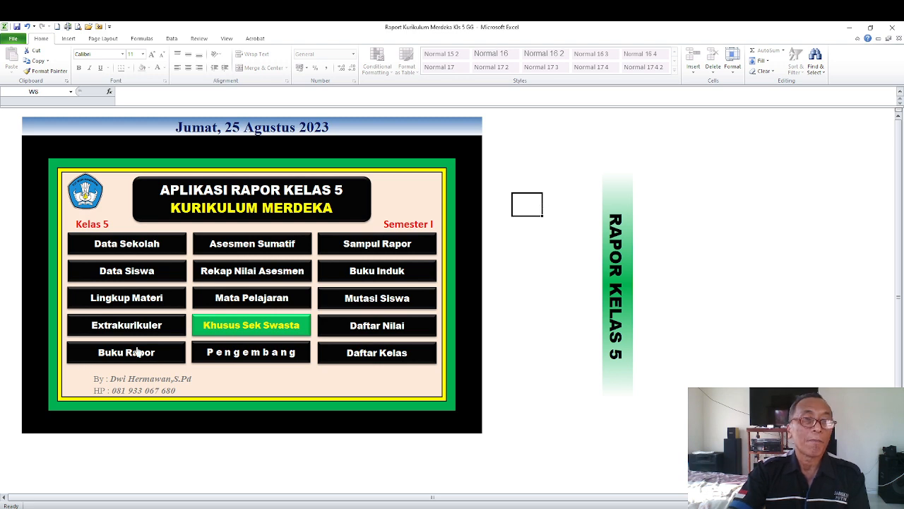
click(516, 275)
scroll(531, 283, down, 2)
scroll(498, 291, up, 2)
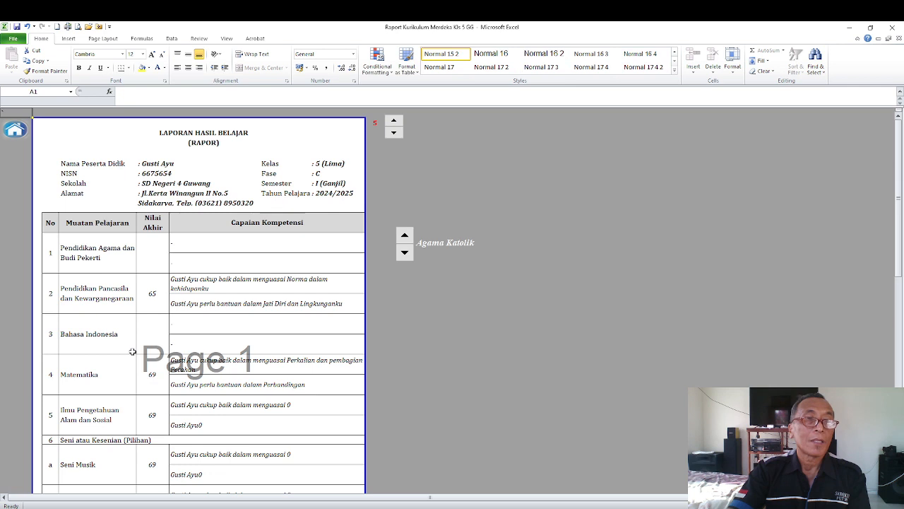
click(133, 355)
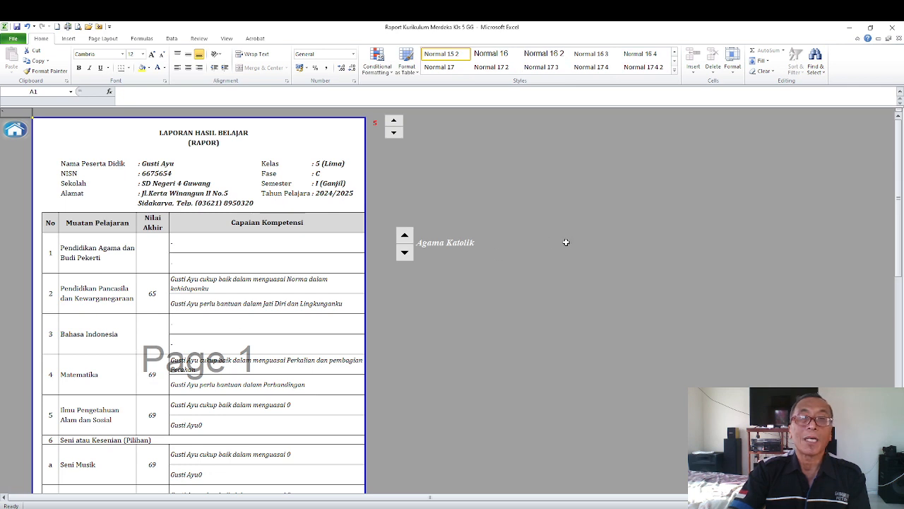
- Cycle through the religion subjects beside the Buku Rapor report and set the selection to Agama Islam
click(404, 235)
click(405, 236)
click(404, 236)
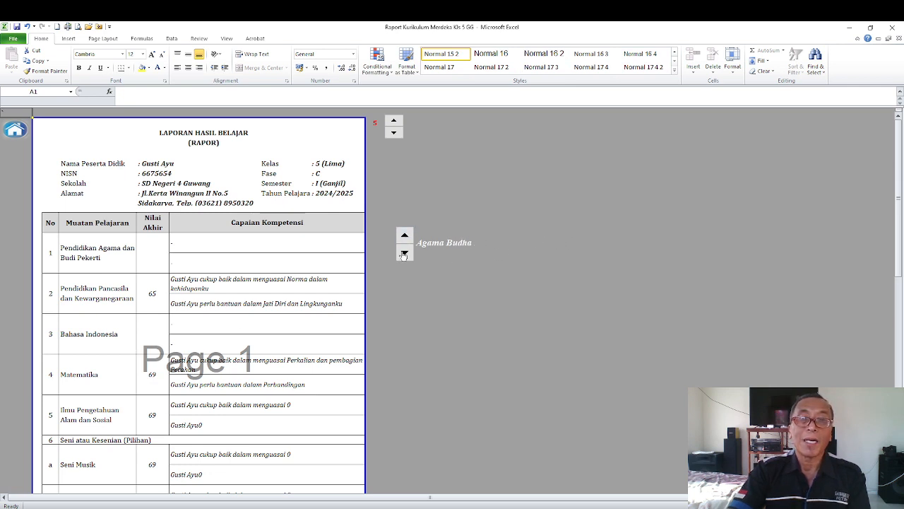
click(404, 236)
click(404, 236)
click(405, 236)
click(405, 237)
click(405, 253)
click(404, 254)
click(405, 254)
click(508, 205)
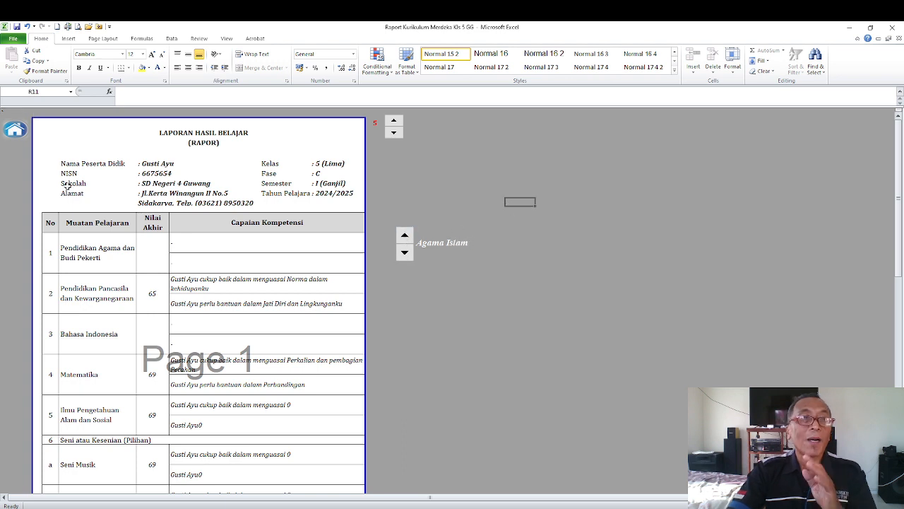
- In Lingkup Materi for Pendidikan Agama Hindu, enter "Agama H 1" in row 1 and fill the series down to row 7
click(16, 129)
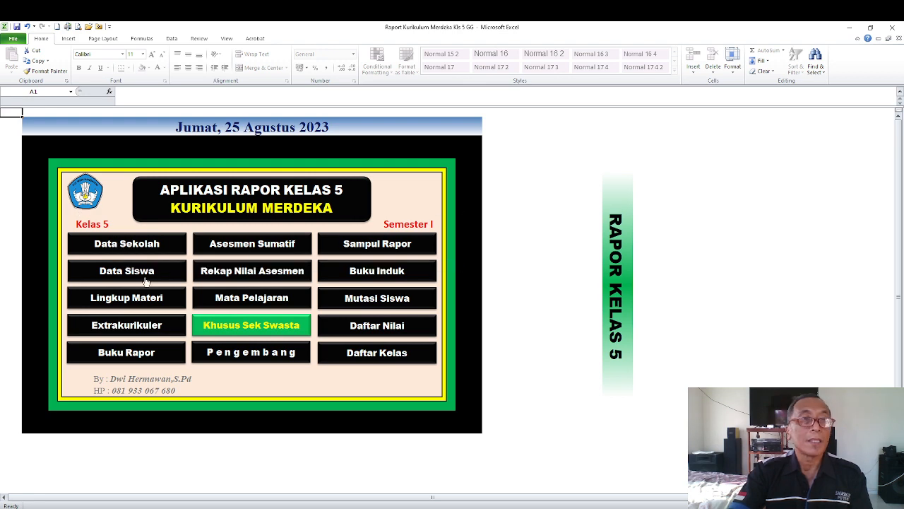
click(119, 300)
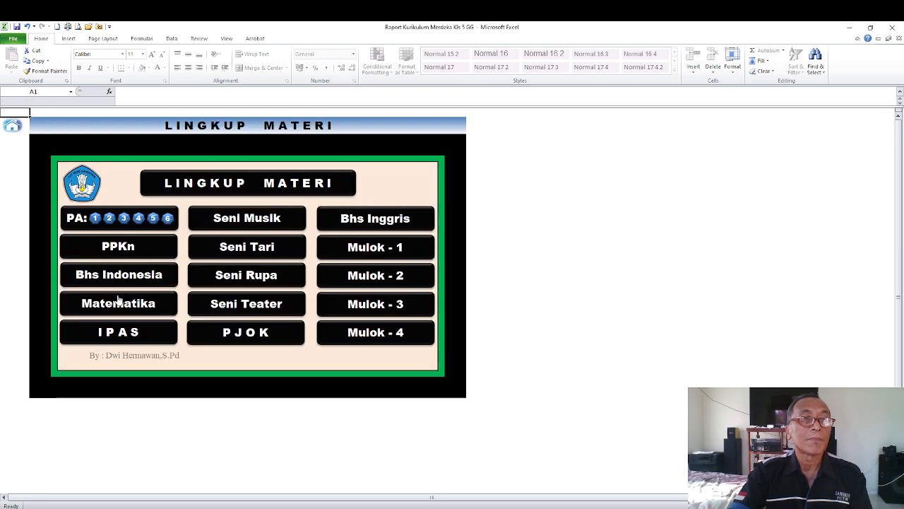
click(100, 217)
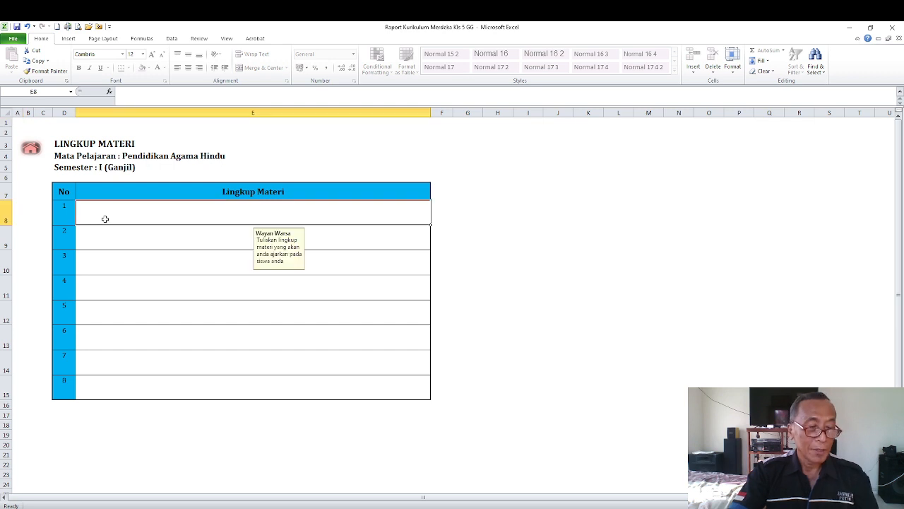
text(Agama H 1)
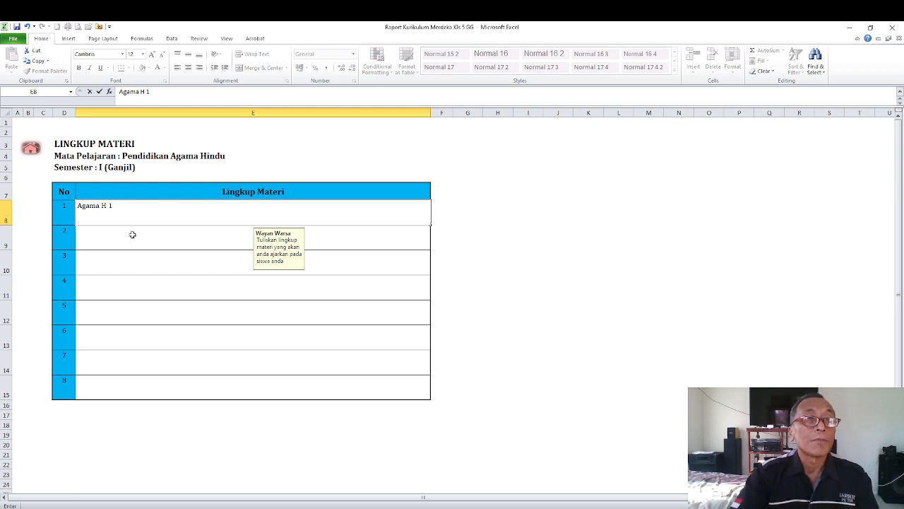
key(Return)
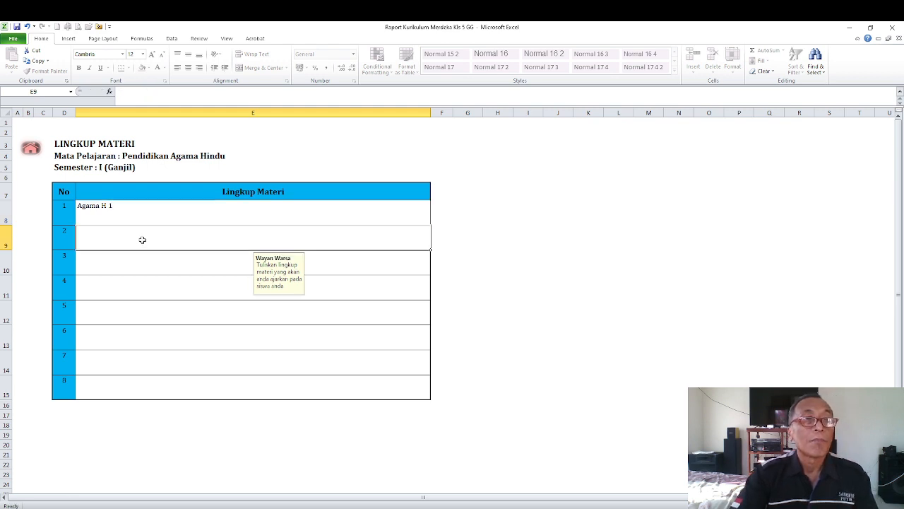
click(133, 209)
drag(431, 227, 374, 357)
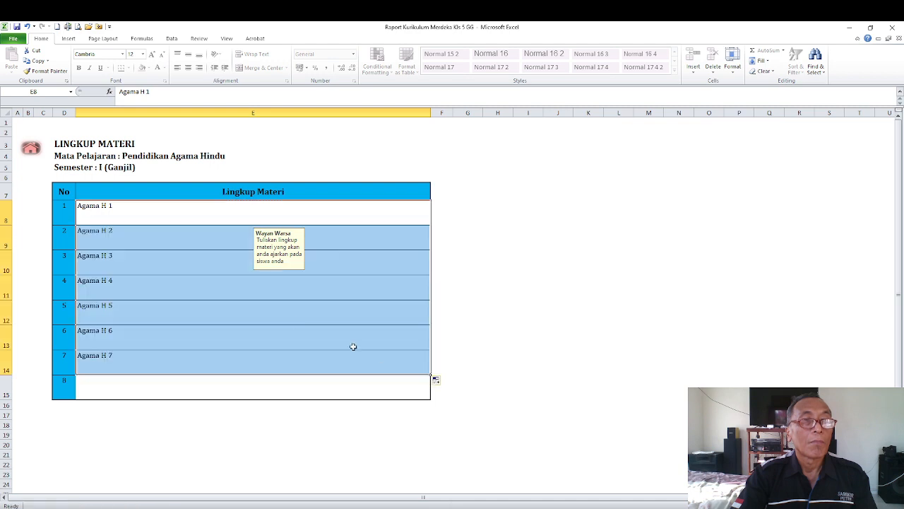
click(285, 314)
- In Lingkup Materi for Pendidikan Agama Islam, enter "A I 1" in row 1 and fill the series down to row 6
click(32, 149)
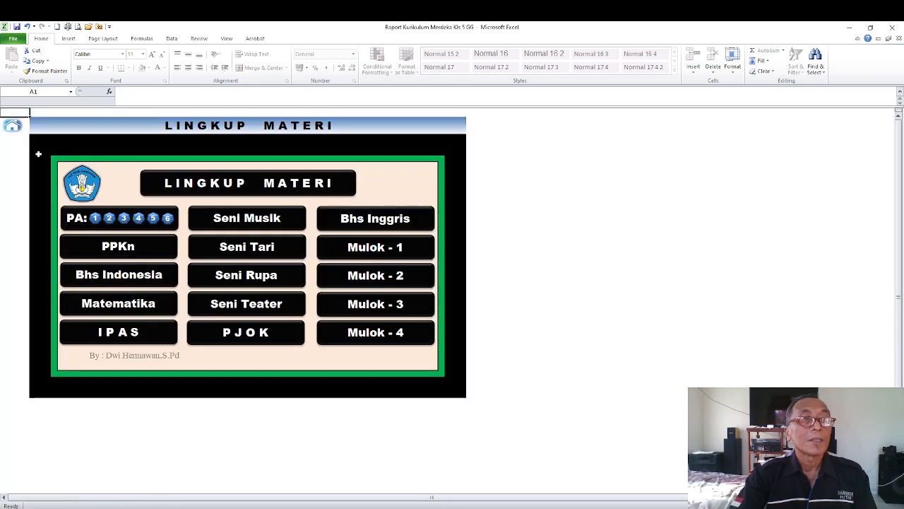
click(106, 217)
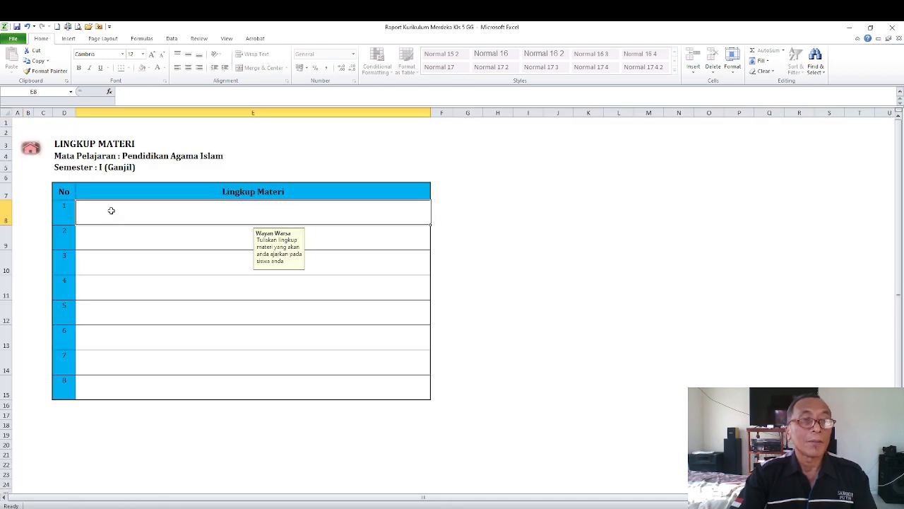
text(Al)
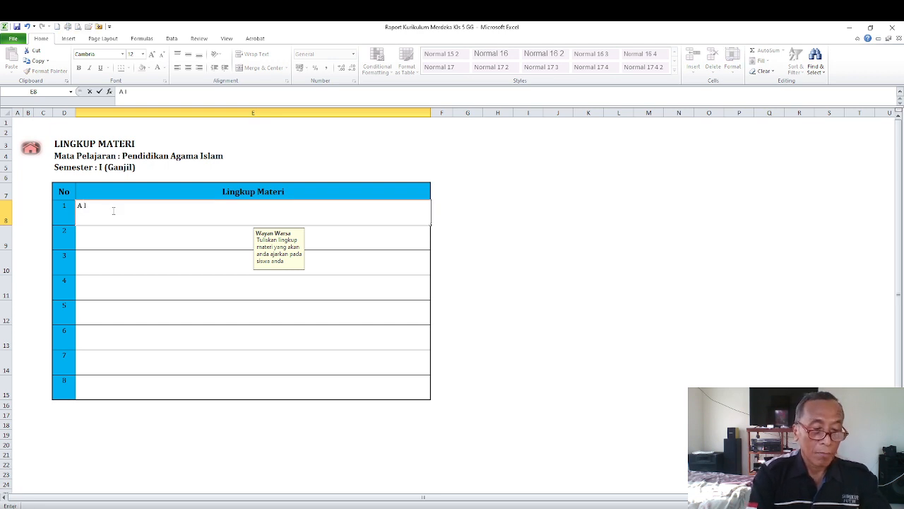
click(124, 251)
click(107, 212)
drag(430, 225, 423, 341)
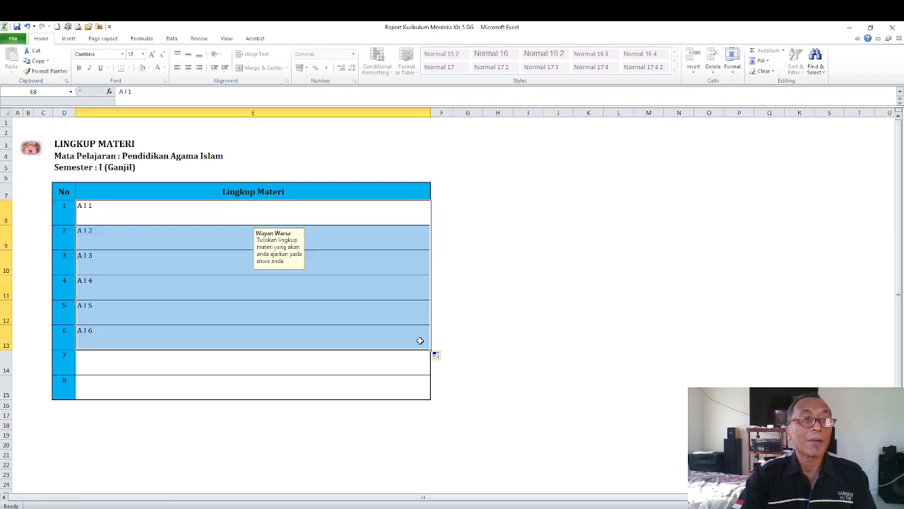
click(348, 313)
- Return to the main menu and look briefly at the Asesmen Sumatif and Data Siswa pages
click(31, 151)
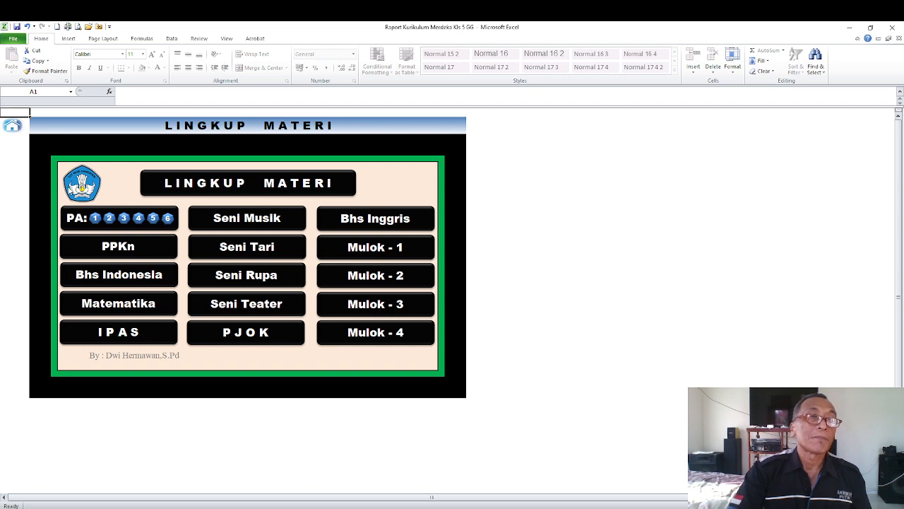
click(13, 128)
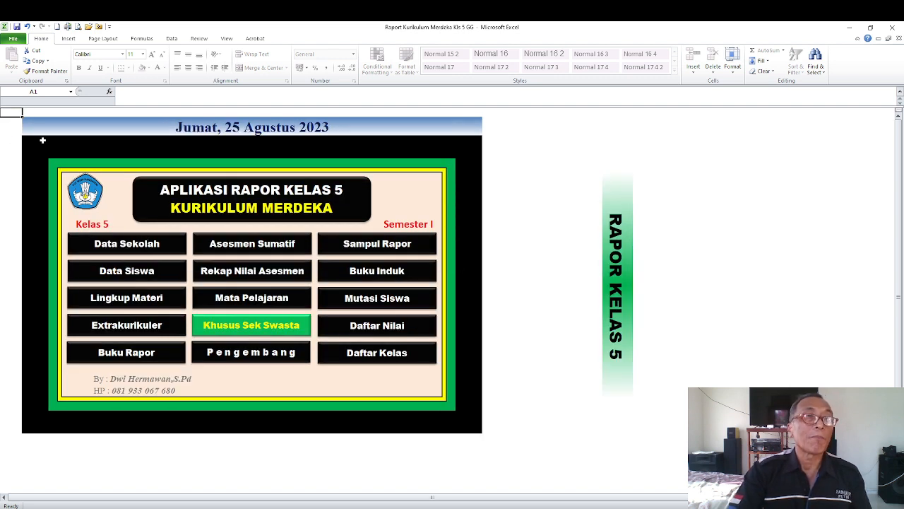
click(424, 198)
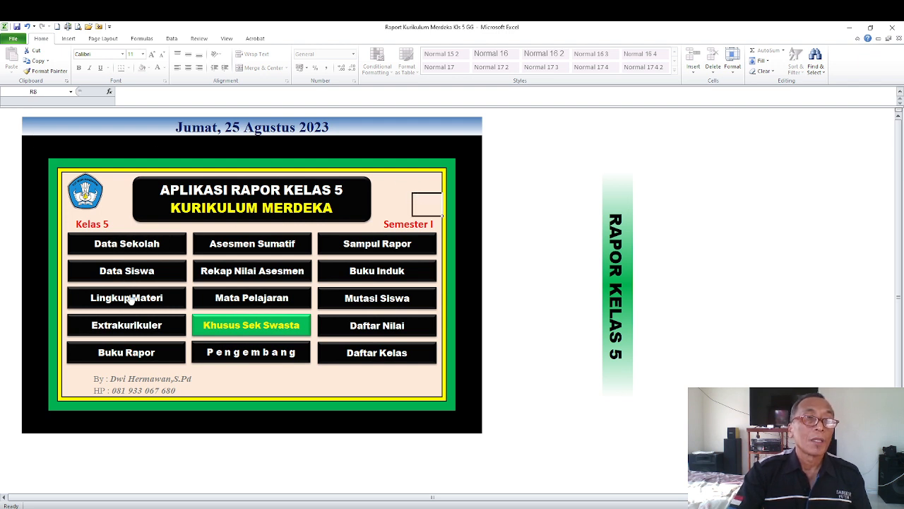
click(216, 247)
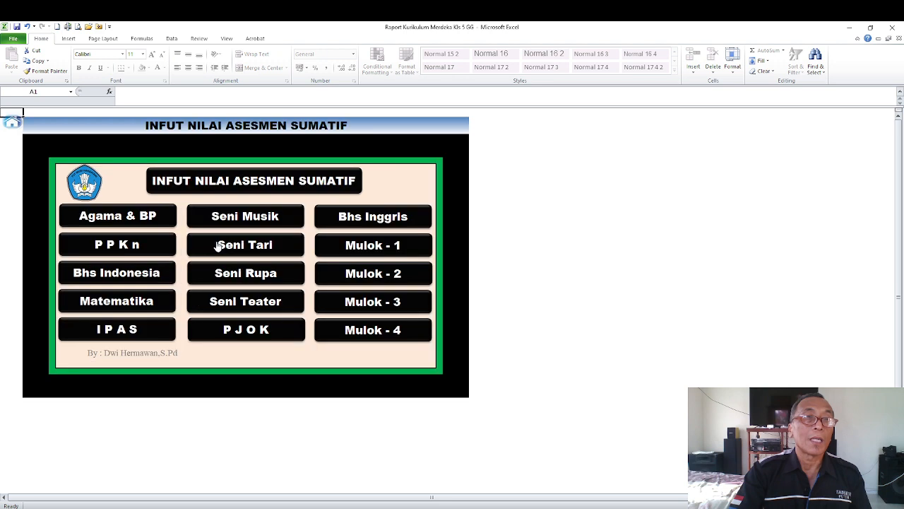
click(13, 125)
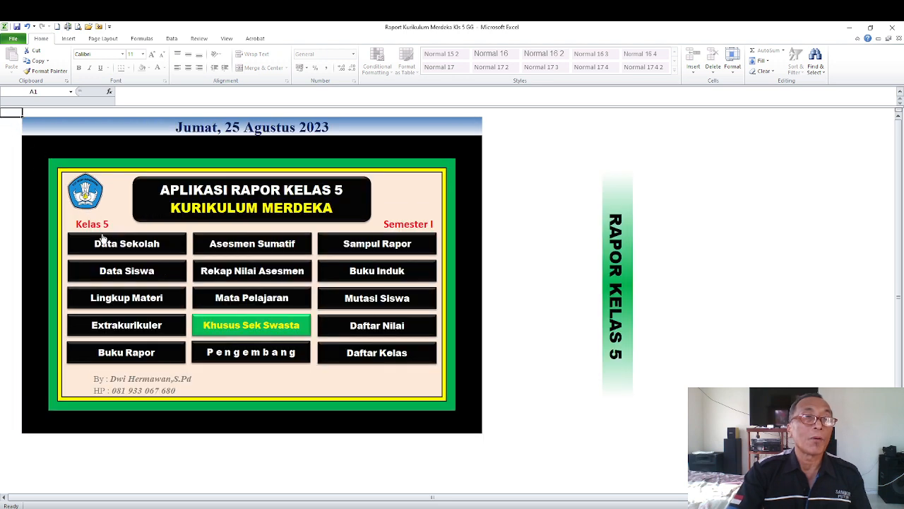
click(120, 274)
click(23, 126)
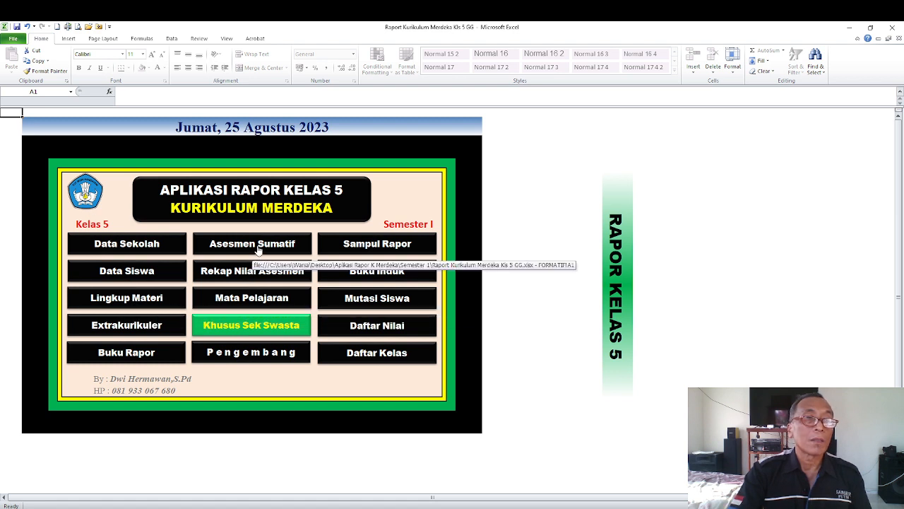
- Reopen Lingkup Materi and review the completed topic lists for Agama Hindu and Agama Islam
click(149, 305)
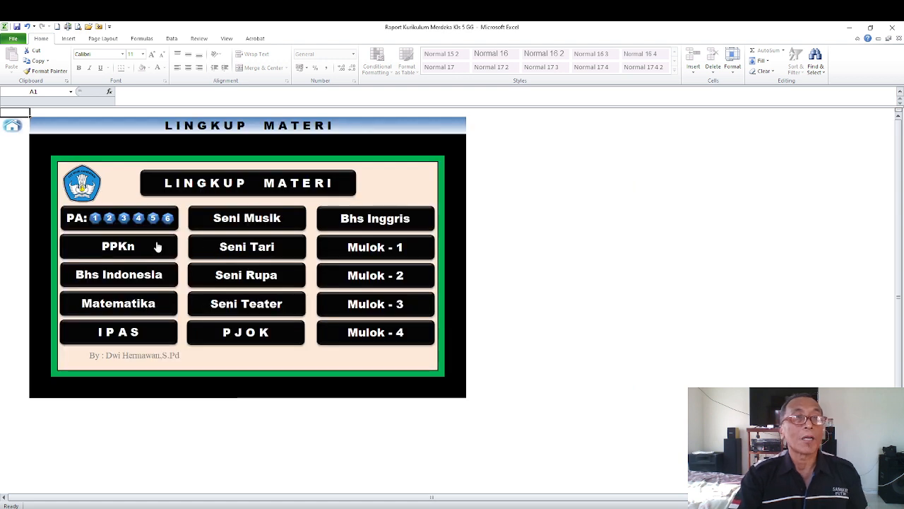
click(96, 220)
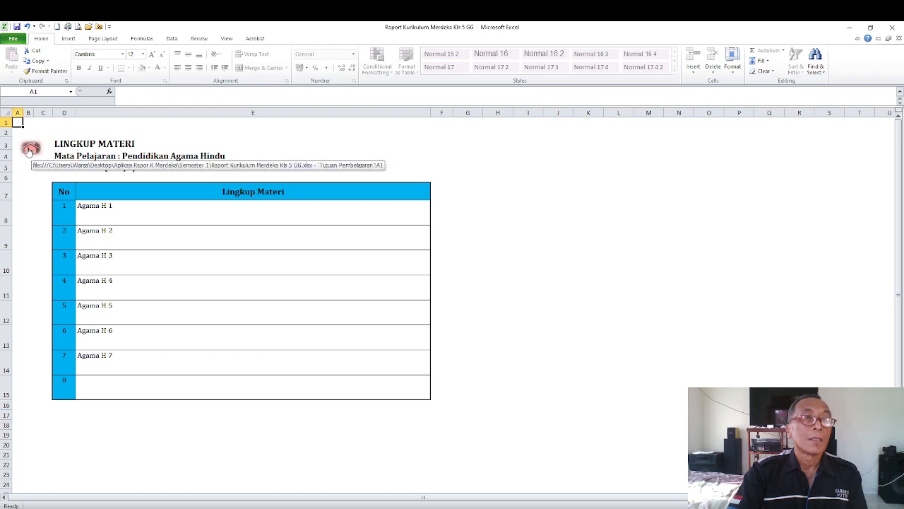
click(28, 151)
click(107, 220)
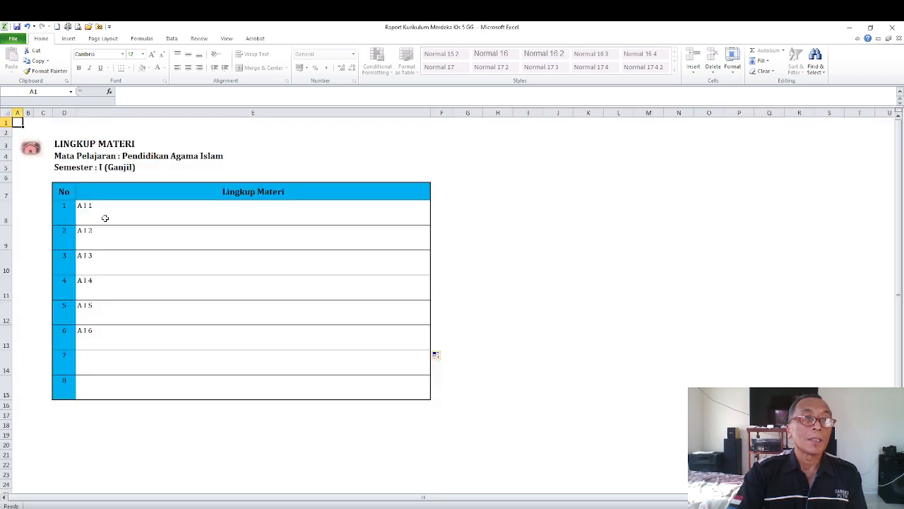
click(33, 149)
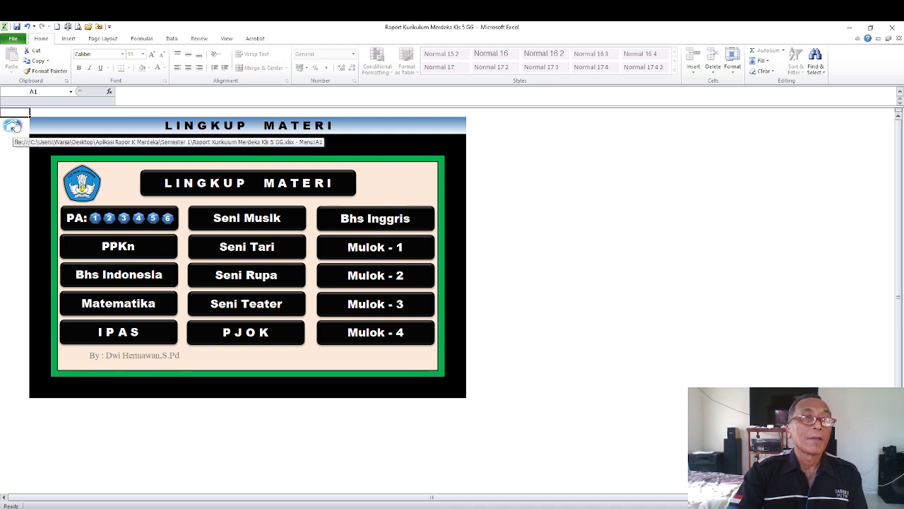
click(17, 134)
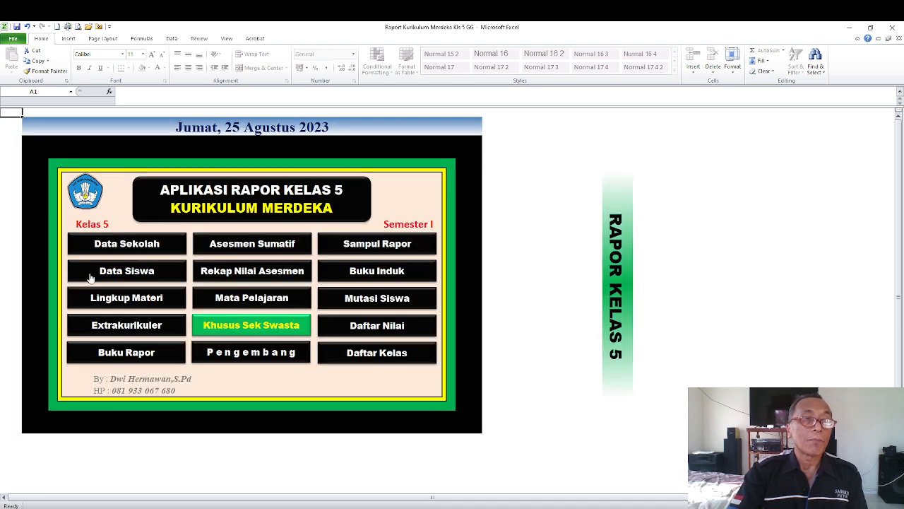
- Check the Buku Rapor report's religion selection, and open the Agama & BP score sheet under Asesmen Sumatif
click(130, 347)
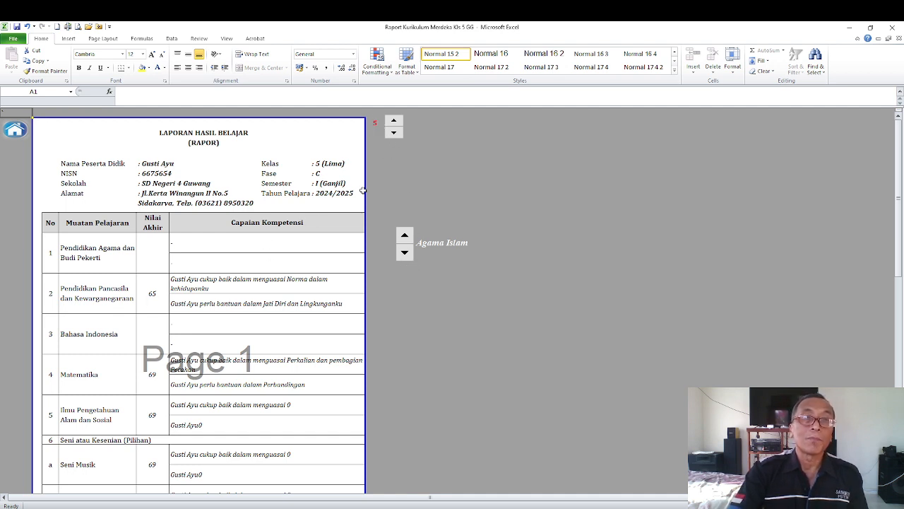
click(16, 131)
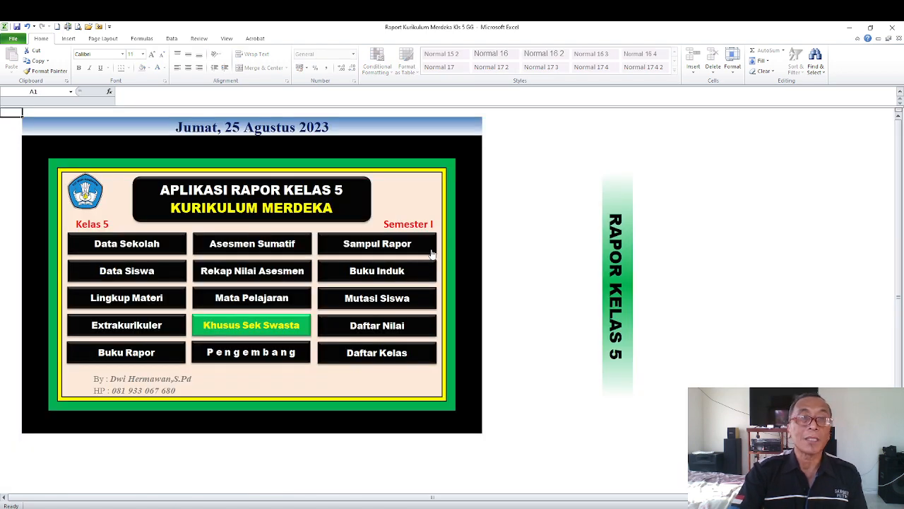
click(229, 253)
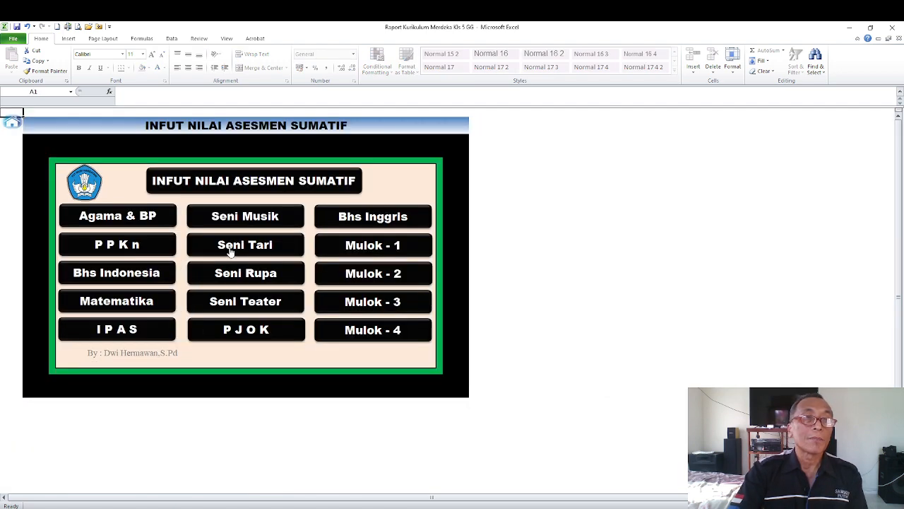
click(137, 214)
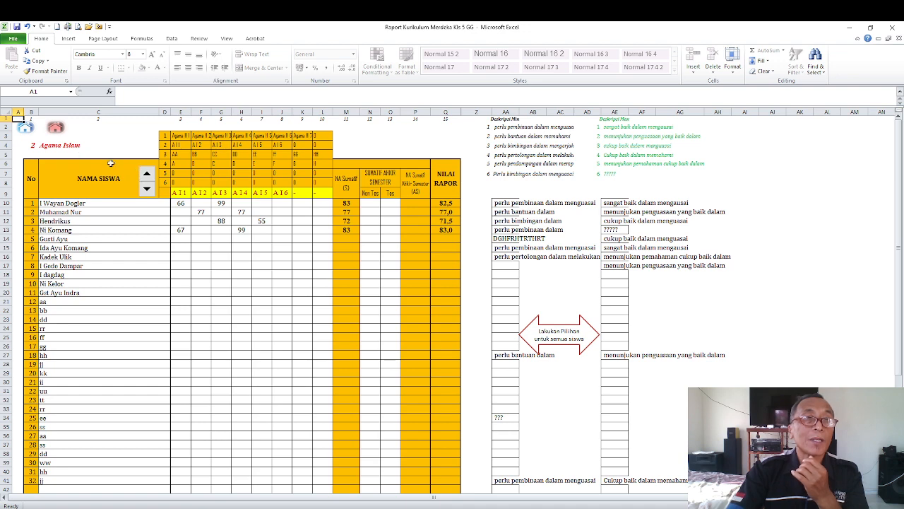
- Cycle the Agama & BP score sheet through the religions to compare their topic headings, returning it to Agama Islam
click(147, 188)
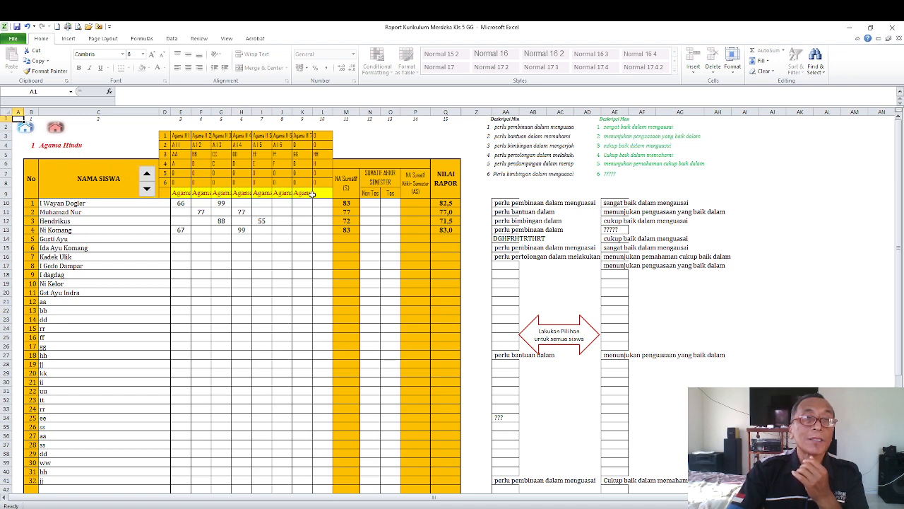
click(147, 175)
click(147, 175)
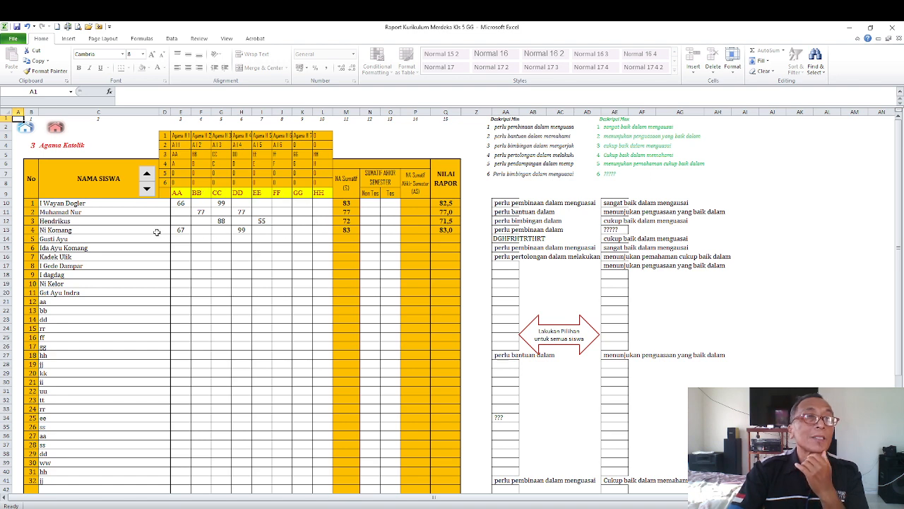
click(147, 173)
click(147, 174)
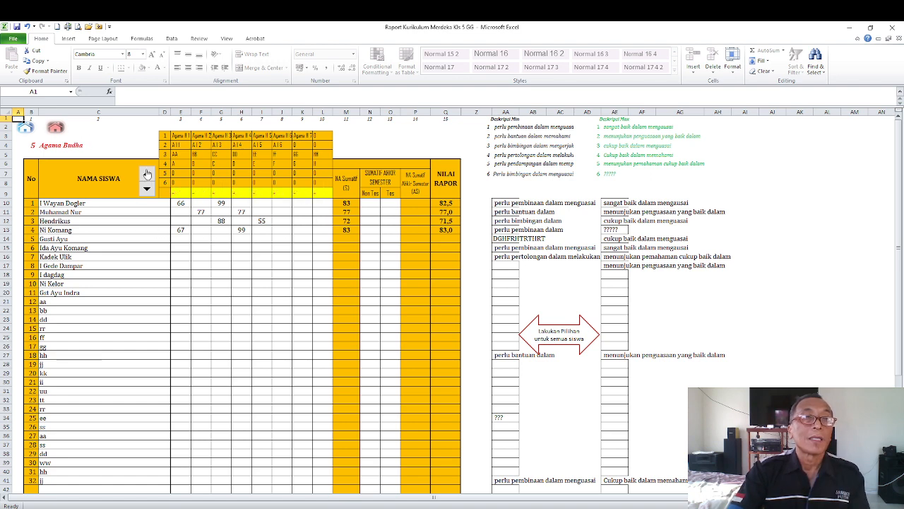
click(147, 189)
click(147, 189)
click(147, 189)
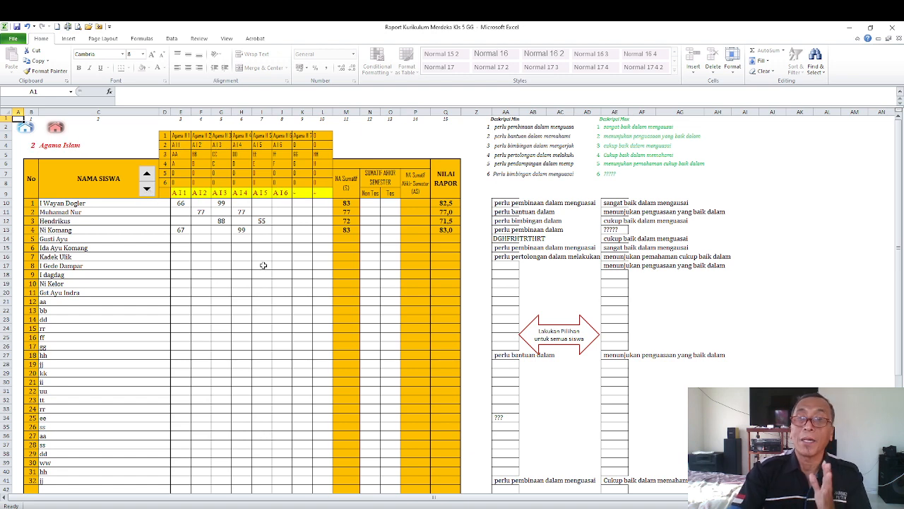
click(266, 240)
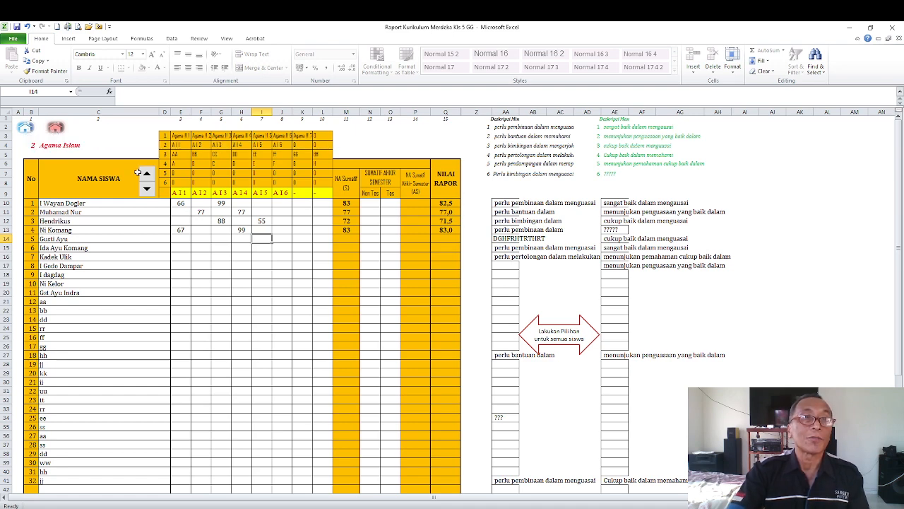
- Open the Buku Rapor report and try its religion selection with Agama Hindu and Agama Konghucu
click(26, 129)
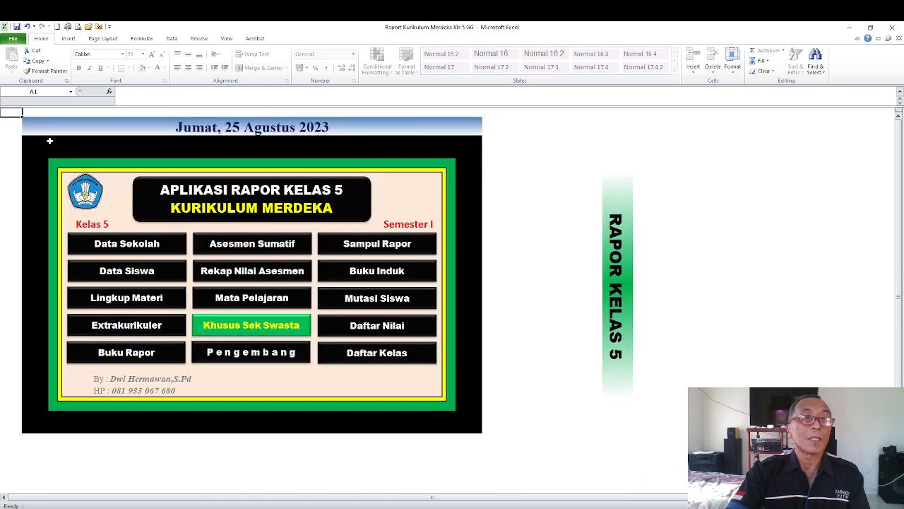
click(156, 353)
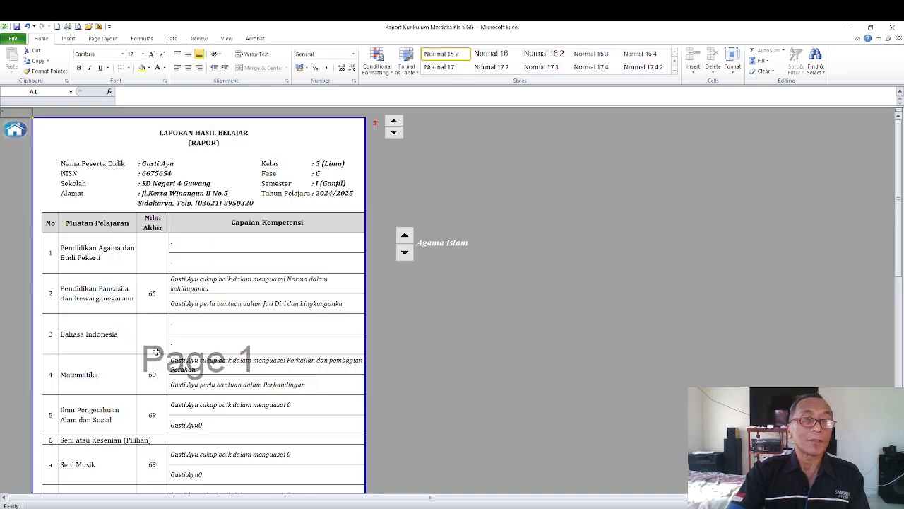
click(404, 253)
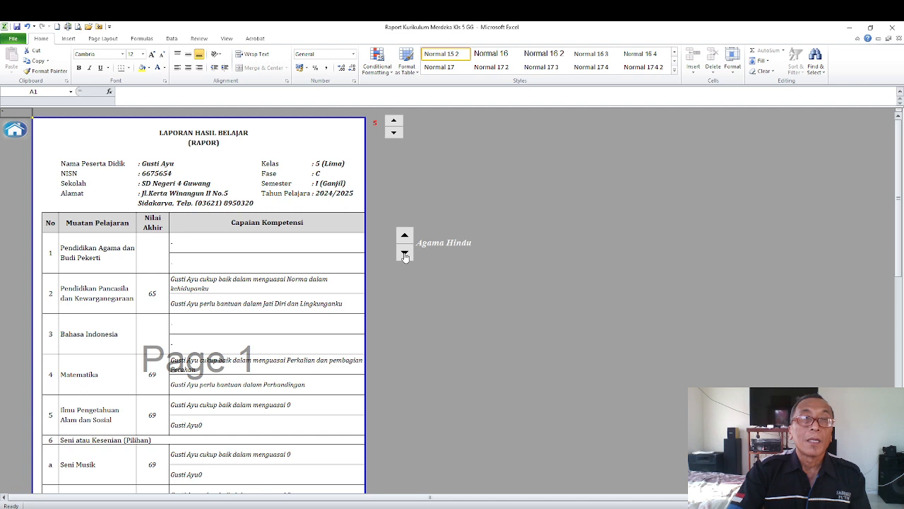
click(404, 235)
click(404, 234)
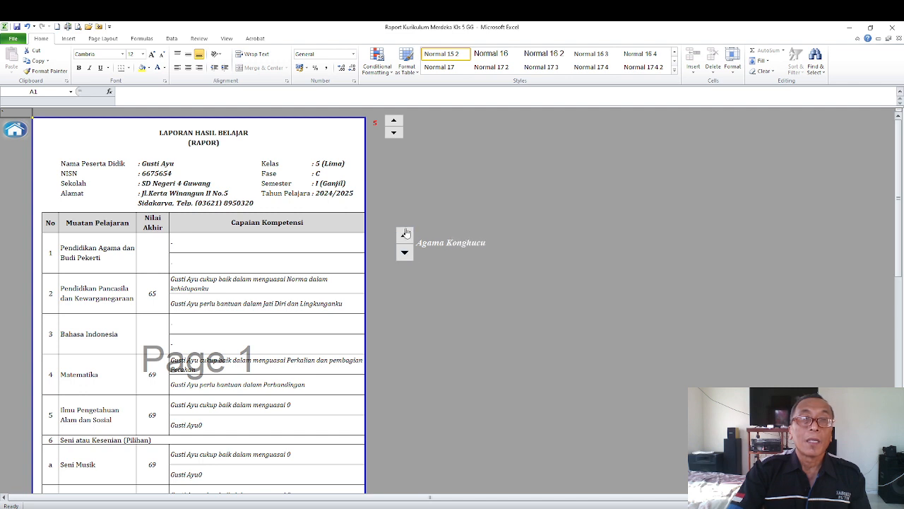
click(407, 256)
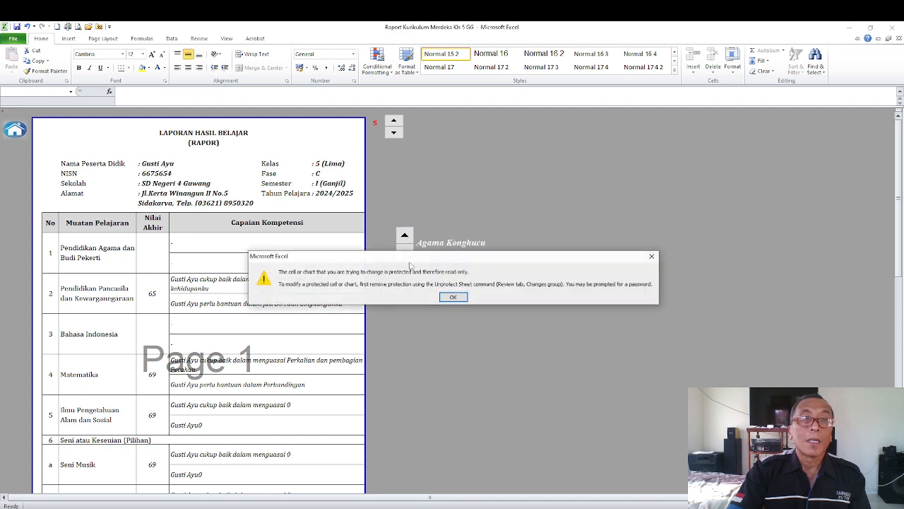
click(453, 297)
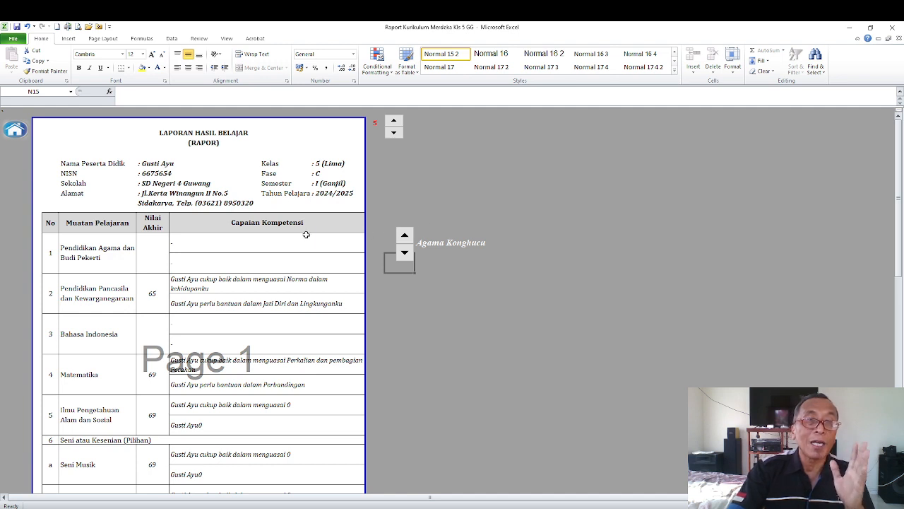
- Set the report's religion to Agama Budha and go back to student number 1
click(243, 242)
click(405, 255)
click(449, 144)
click(393, 132)
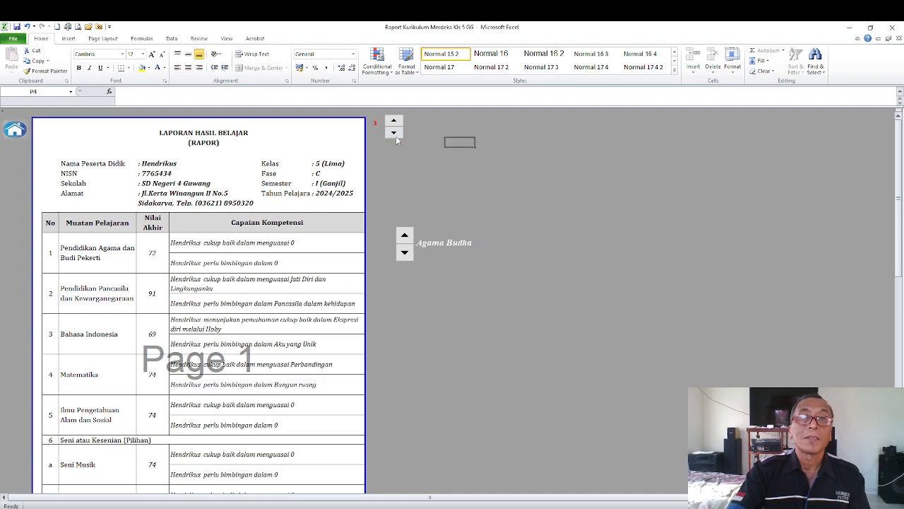
click(394, 132)
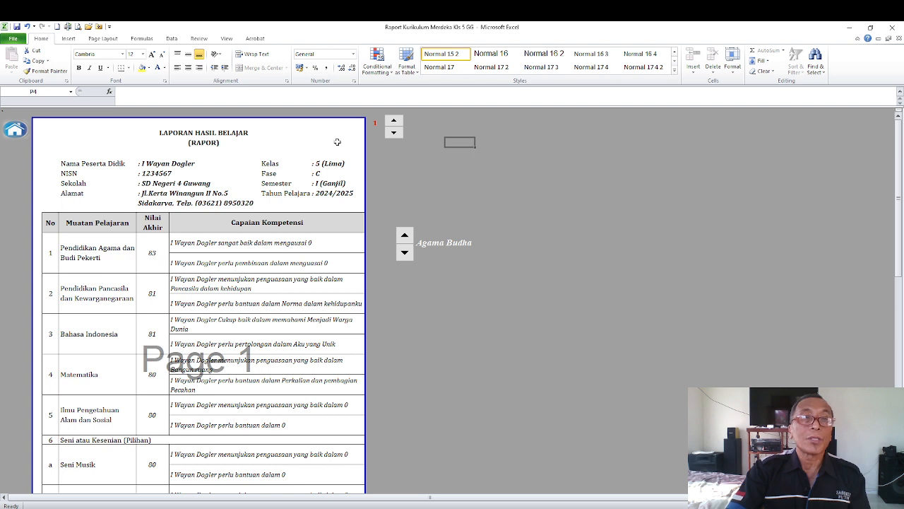
click(375, 123)
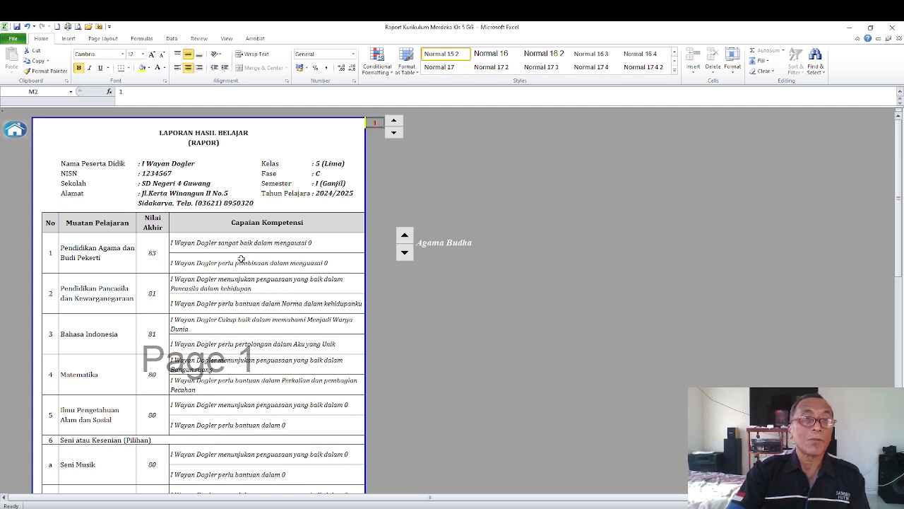
- Switch student 1's report through Agama Katolik to Agama Hindu and check the Pendidikan Agama competency descriptions
click(313, 246)
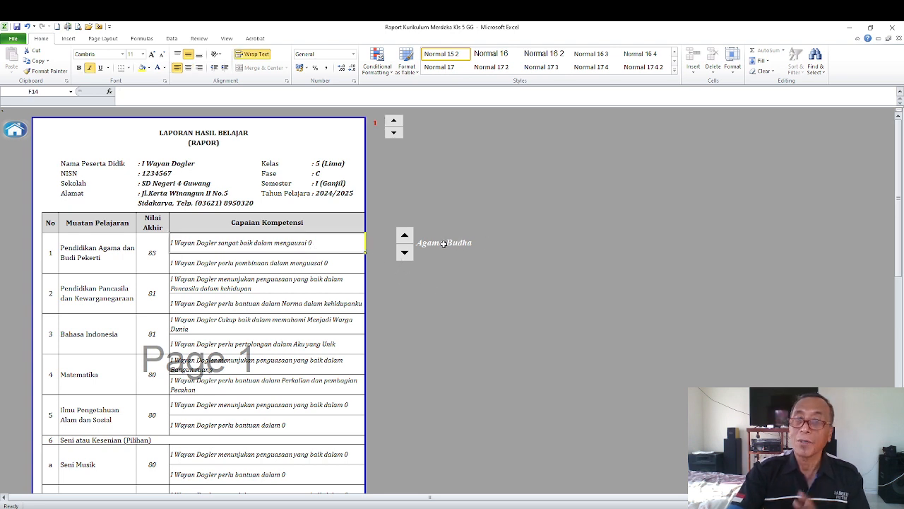
click(405, 253)
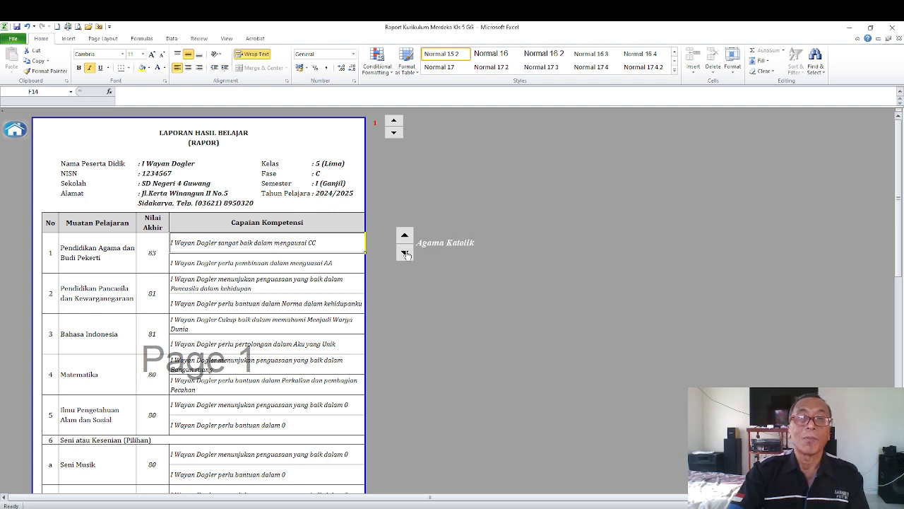
click(405, 253)
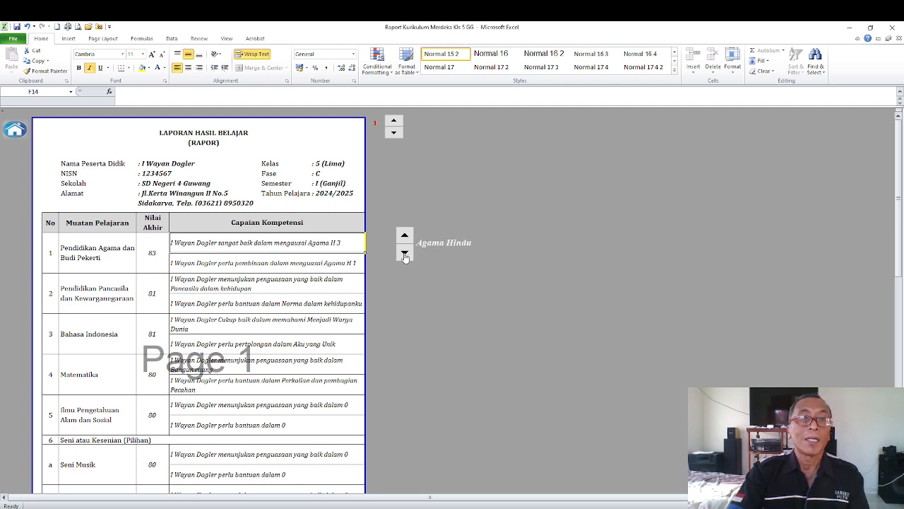
click(520, 269)
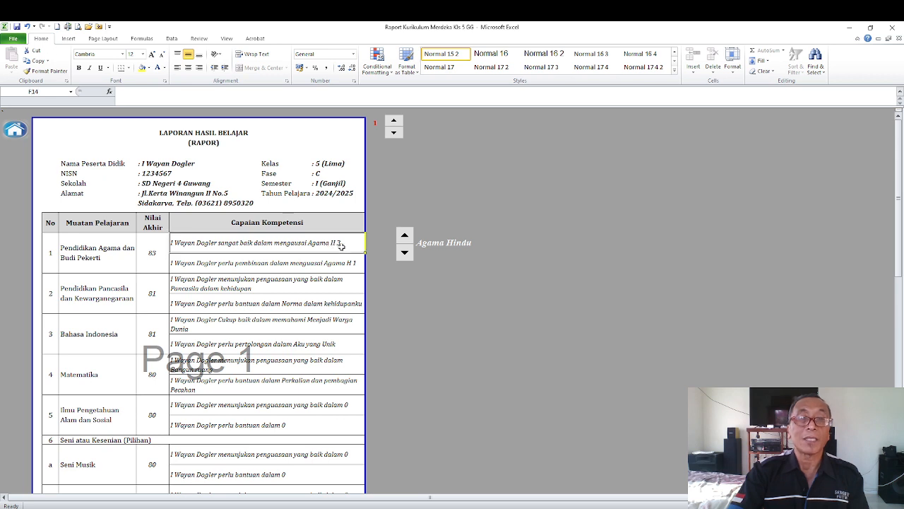
click(341, 244)
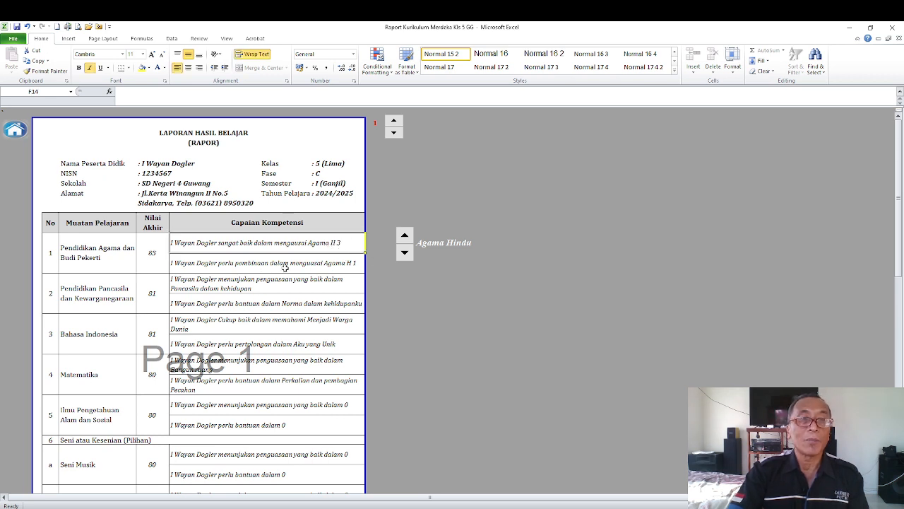
click(418, 280)
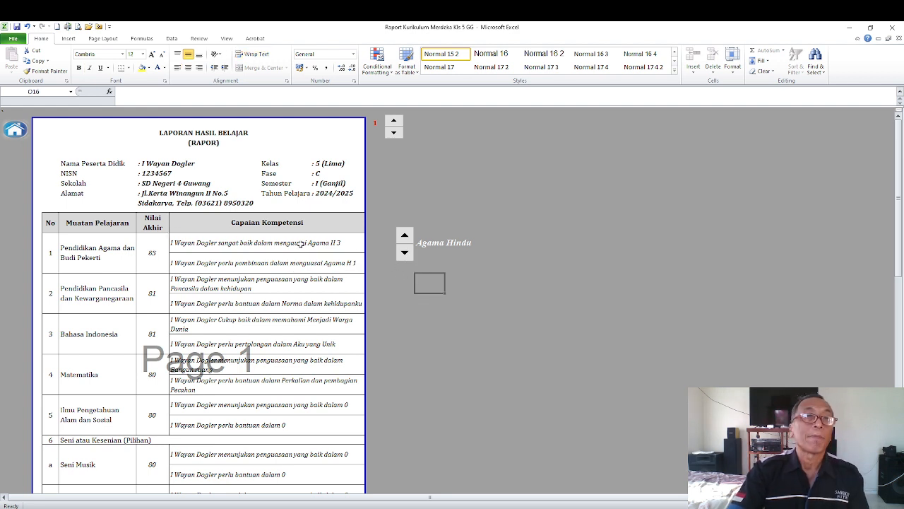
- Reopen the Agama score sheet under Asesmen Sumatif and step its religion from Agama Hindu to Agama Budha
click(15, 132)
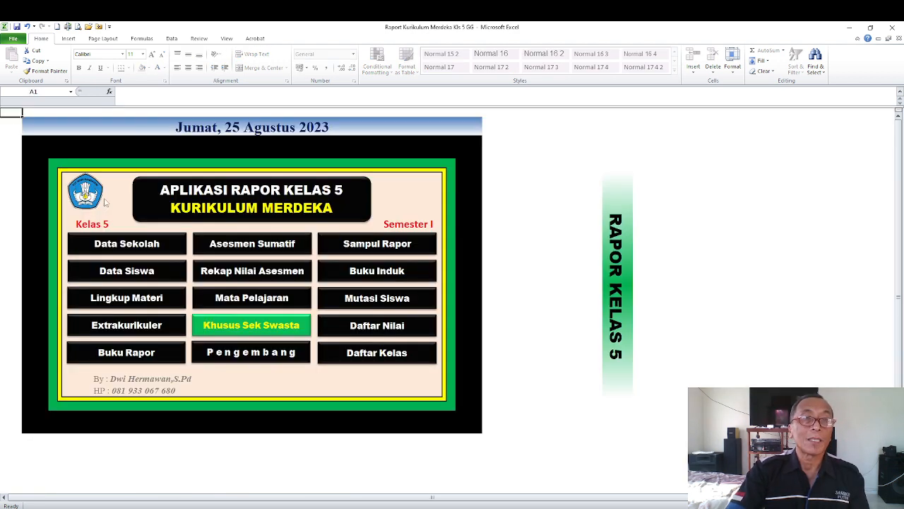
click(229, 248)
click(114, 218)
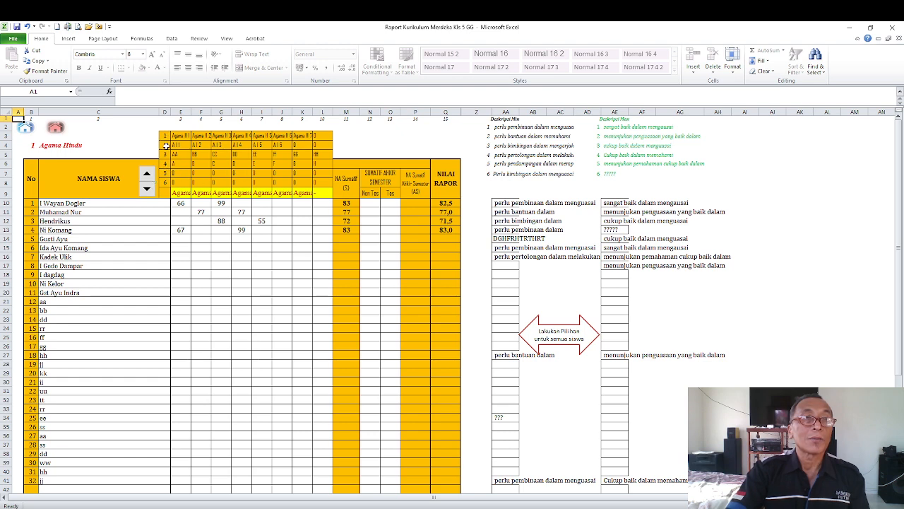
click(147, 174)
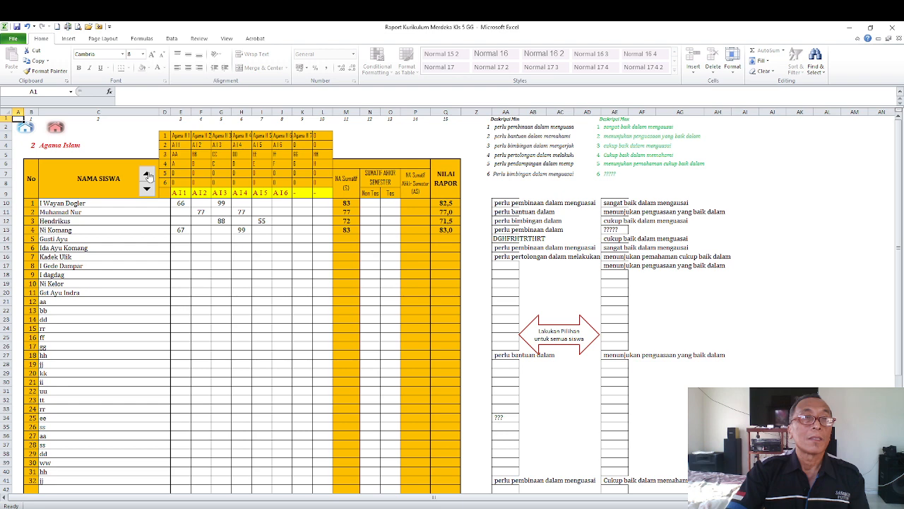
click(147, 174)
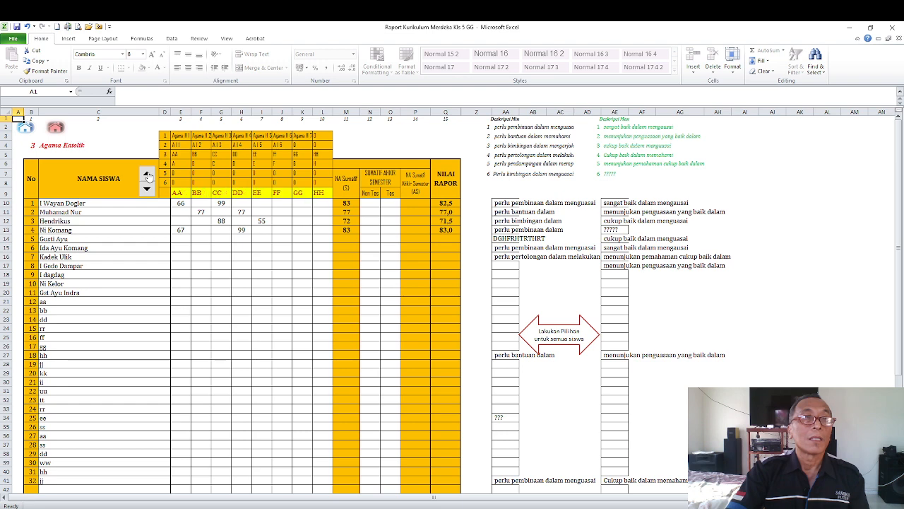
click(147, 175)
click(147, 175)
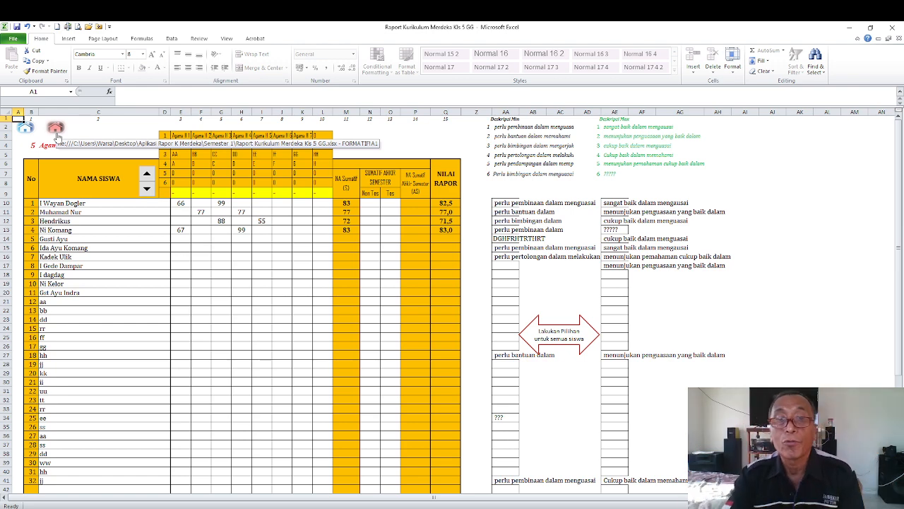
click(287, 257)
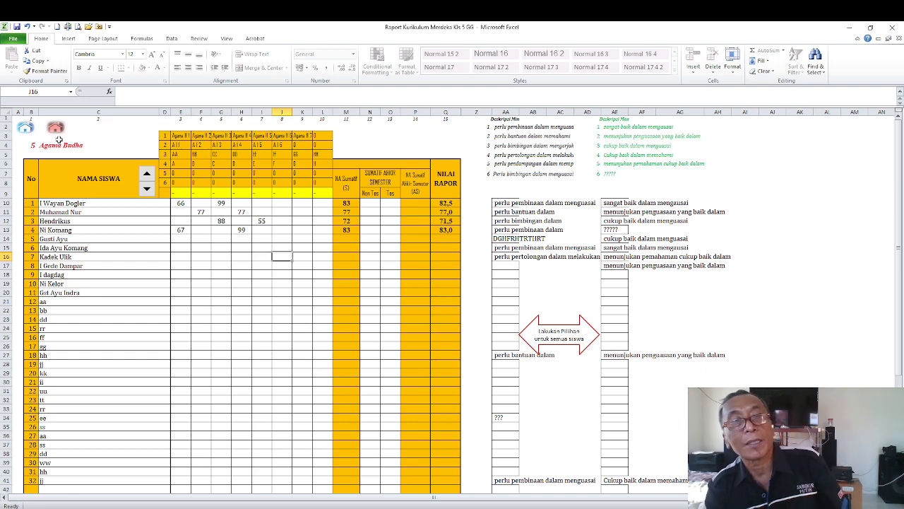
click(283, 274)
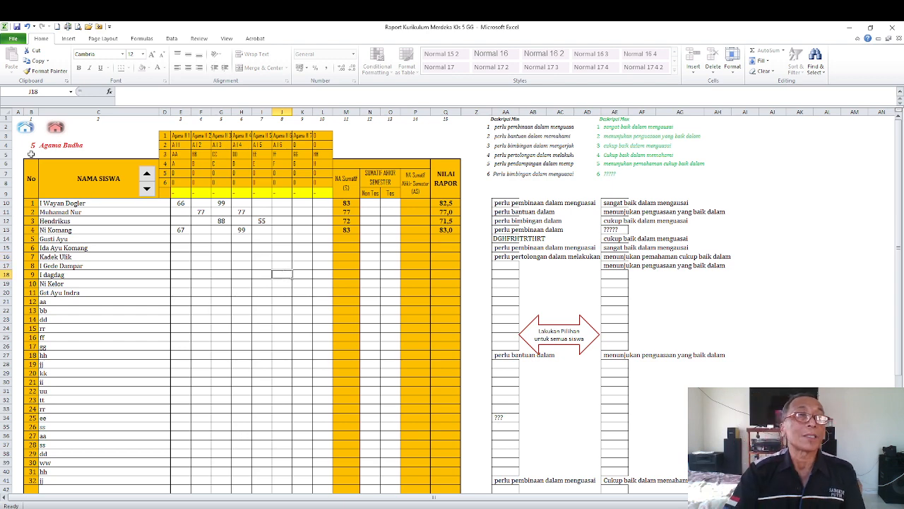
- Reopen the Buku Rapor report and review student 1's subjects, extracurriculars, absences and religion competency descriptions under Agama Budha
click(27, 129)
click(145, 354)
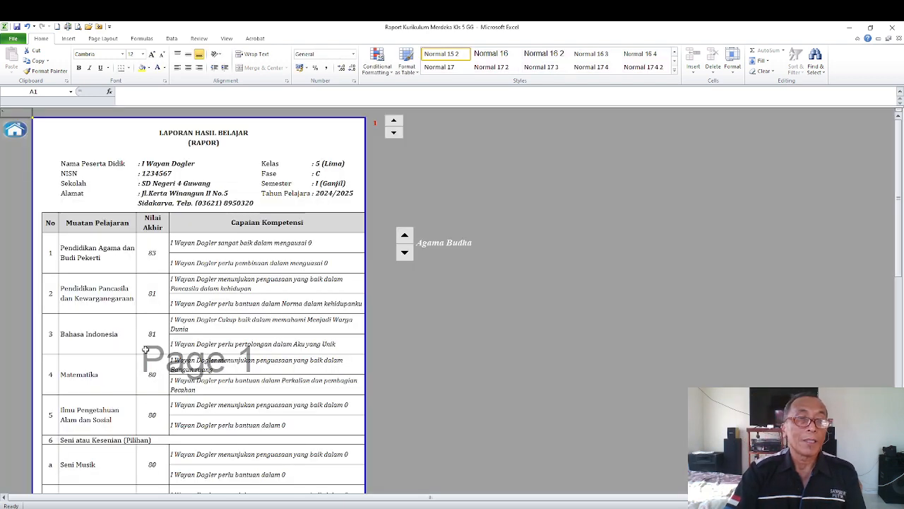
scroll(490, 238, down, 2)
scroll(477, 246, down, 4)
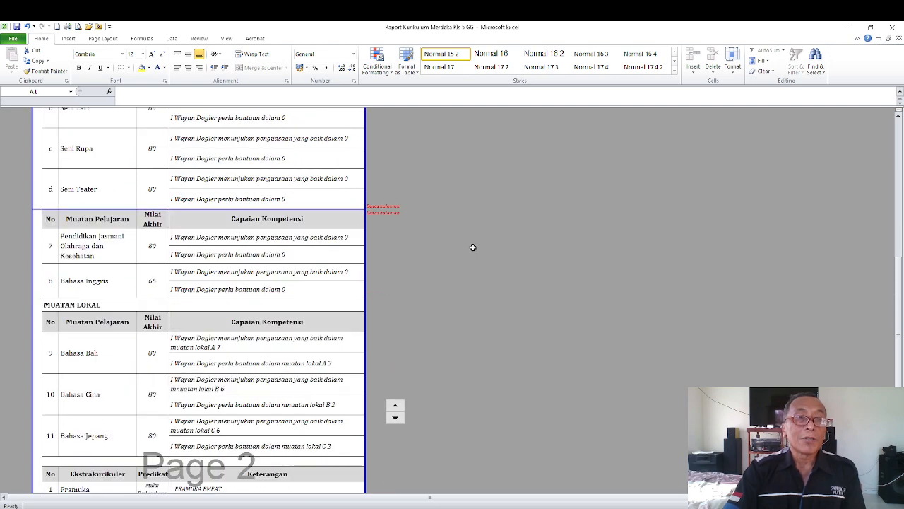
scroll(470, 247, down, 2)
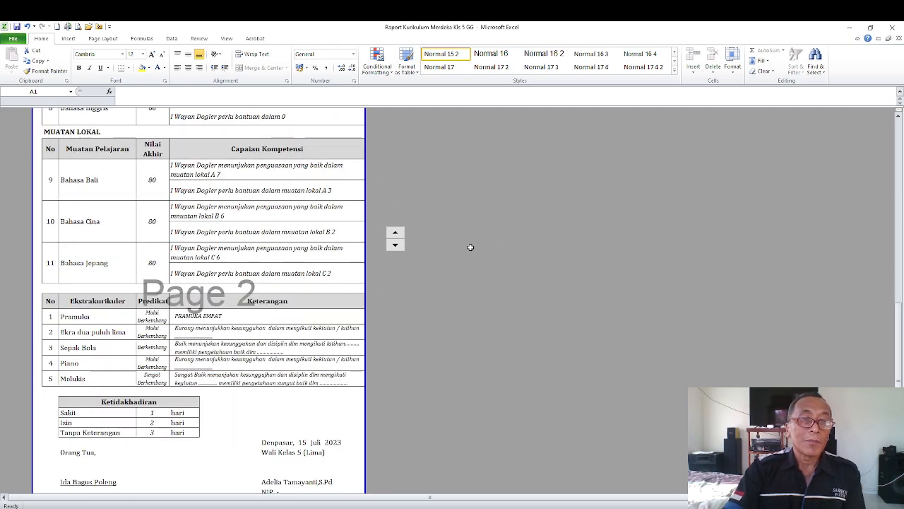
scroll(470, 247, up, 8)
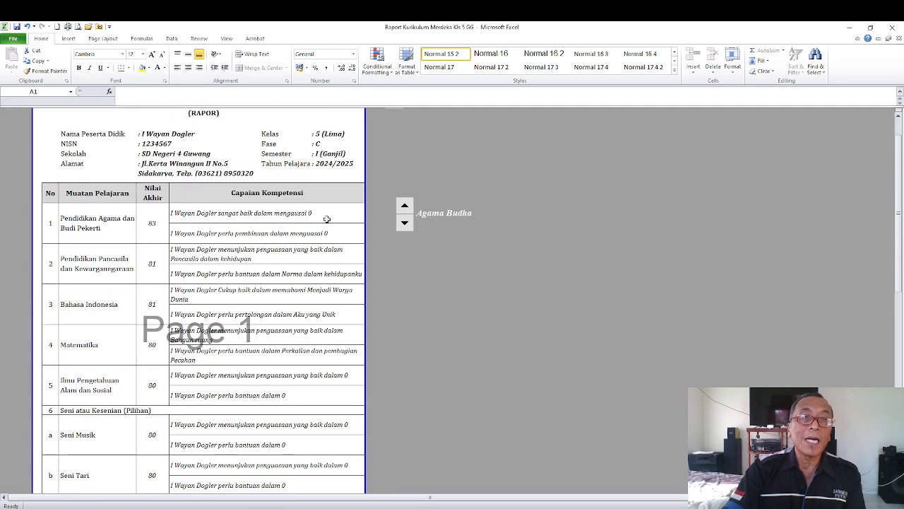
click(328, 219)
click(321, 231)
click(324, 255)
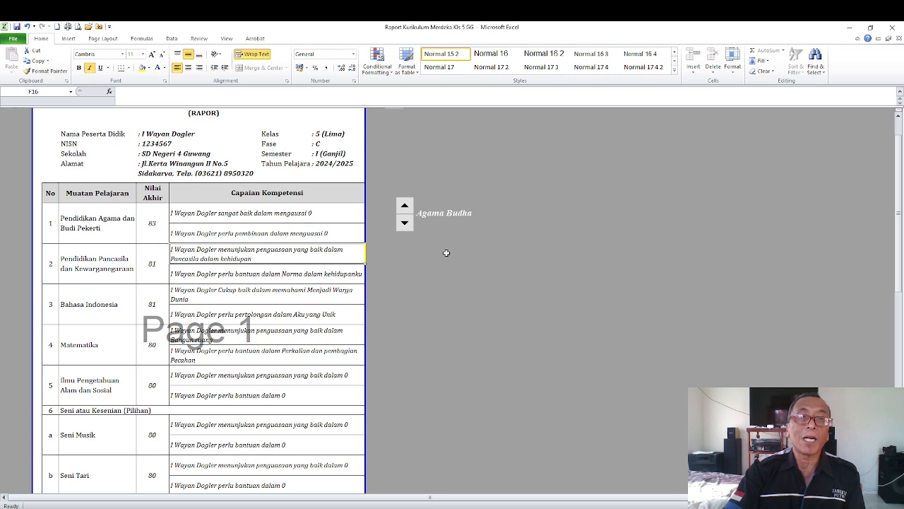
click(447, 253)
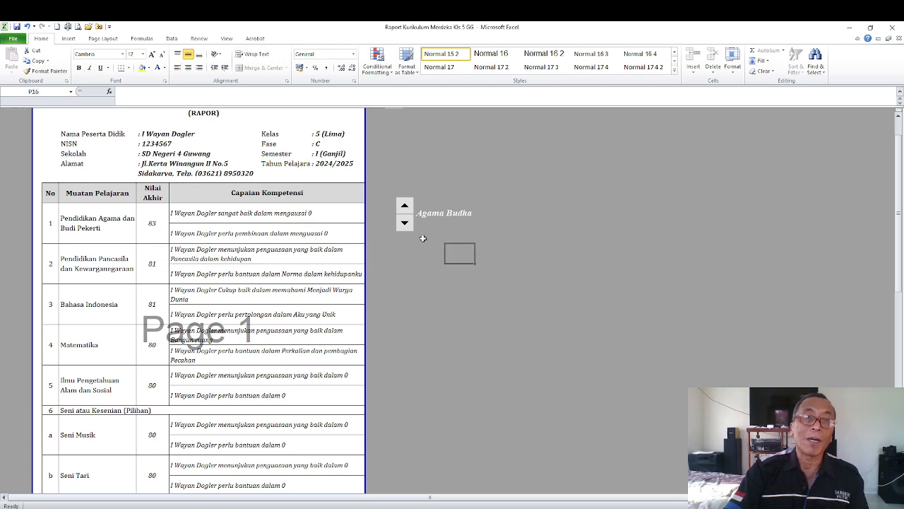
- Set the report's religion to Agama Hindu and advance the report to student number 4
click(405, 222)
click(551, 213)
scroll(562, 205, up, 1)
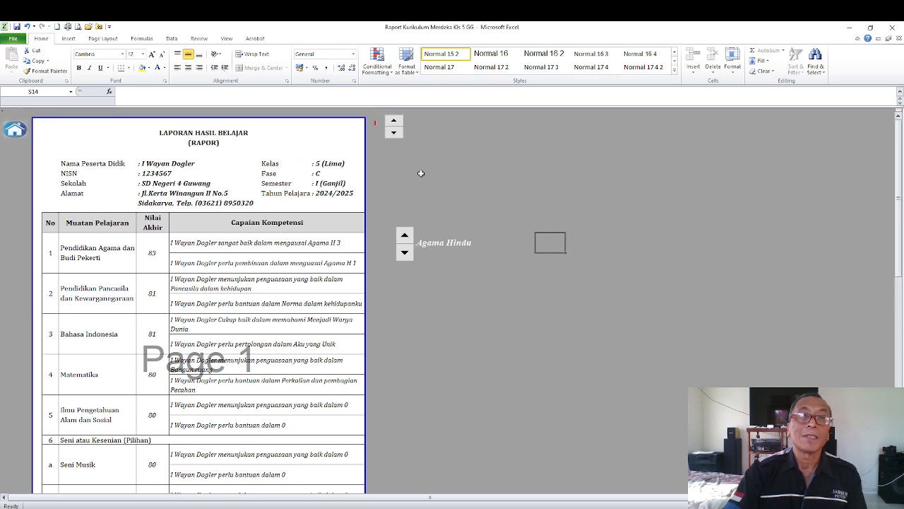
click(393, 121)
click(394, 122)
click(395, 121)
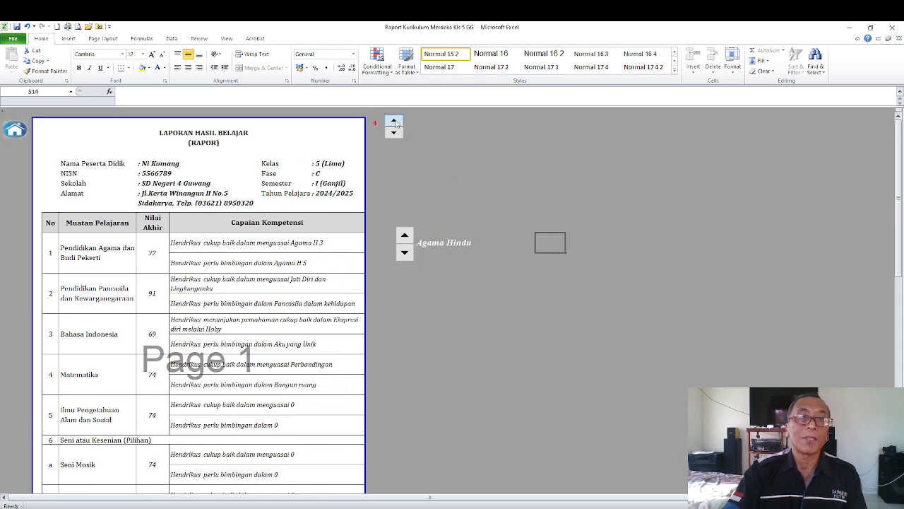
- Preview smaller font sizes on the Pendidikan Agama and Pendidikan Pancasila competency descriptions without applying one
click(288, 247)
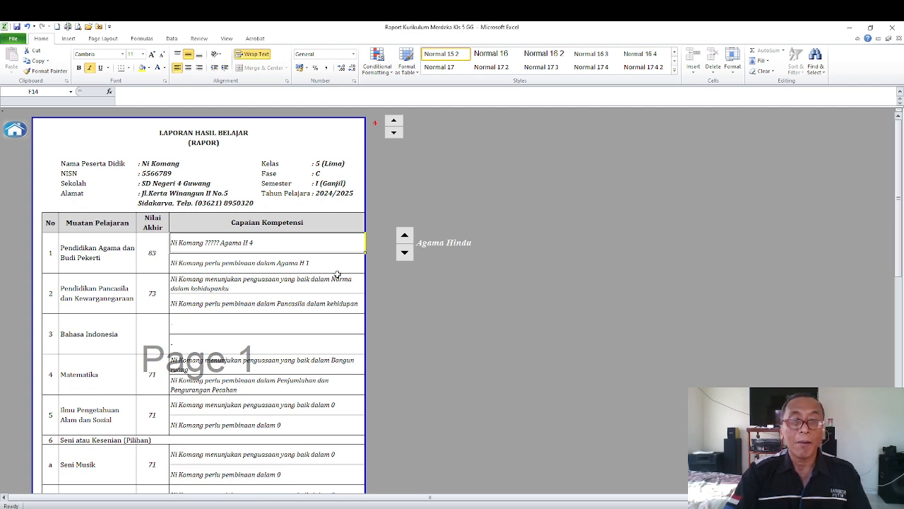
click(288, 280)
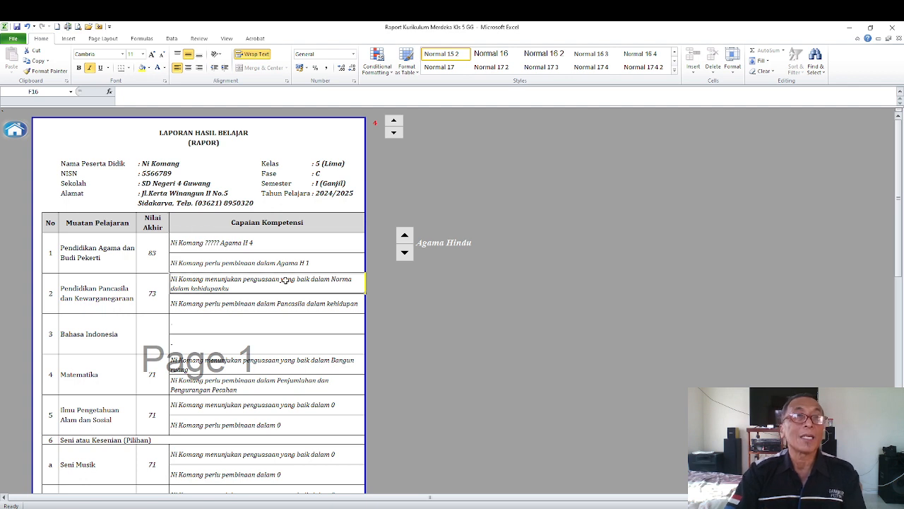
drag(280, 244, 285, 297)
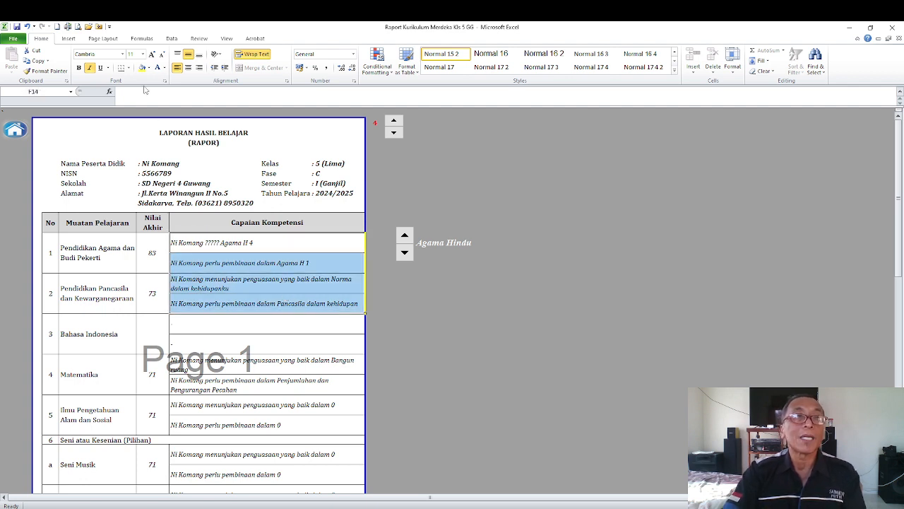
click(142, 55)
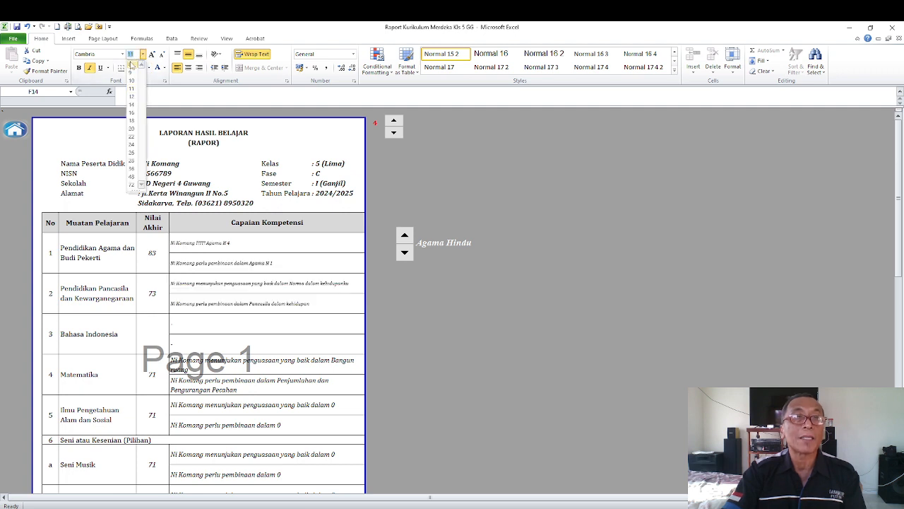
click(730, 269)
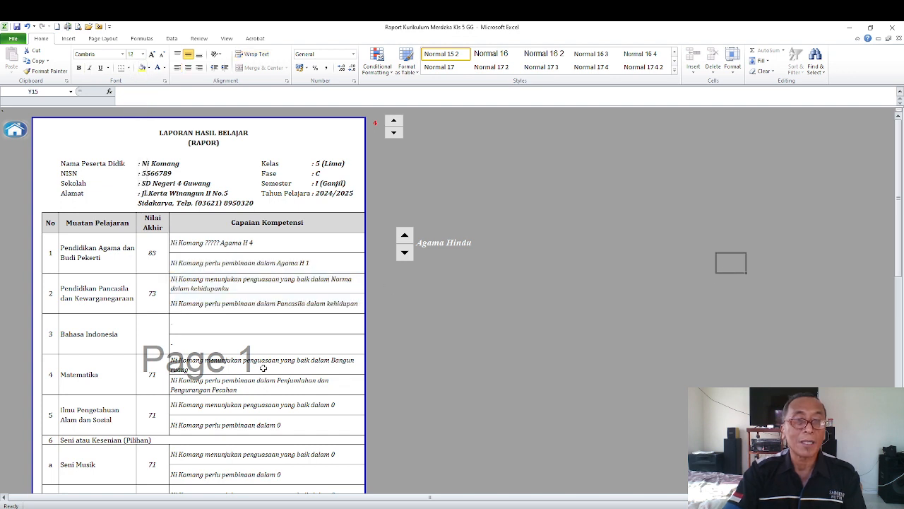
- Check the available font sizes for the second Matematika competency description and close the list without choosing one
click(263, 359)
click(236, 264)
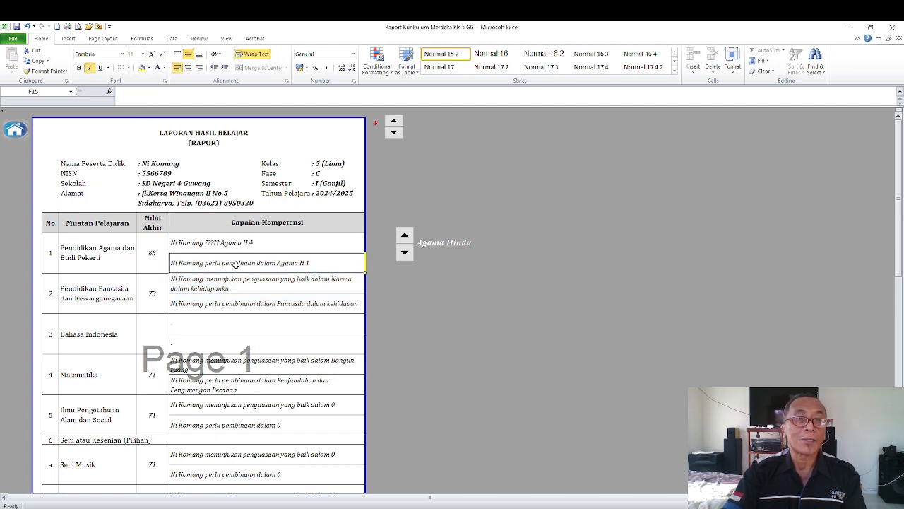
click(233, 286)
scroll(266, 352, down, 1)
click(252, 302)
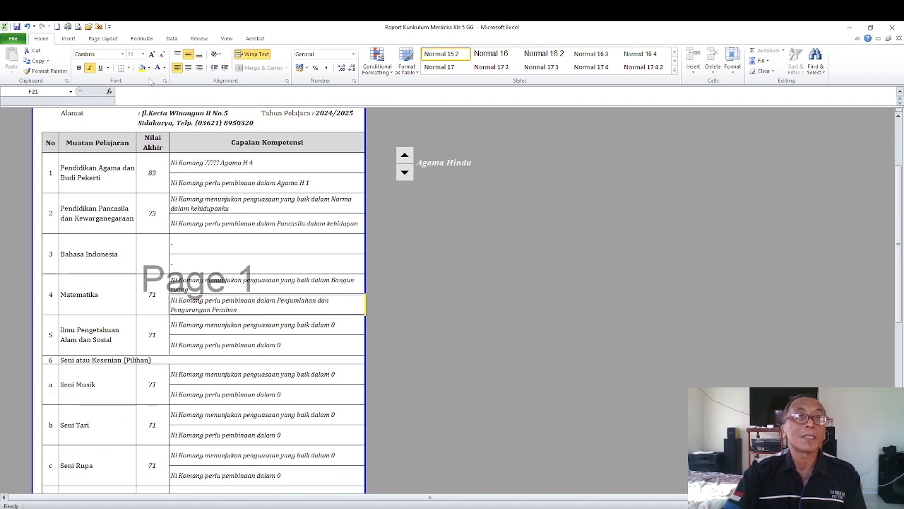
click(142, 55)
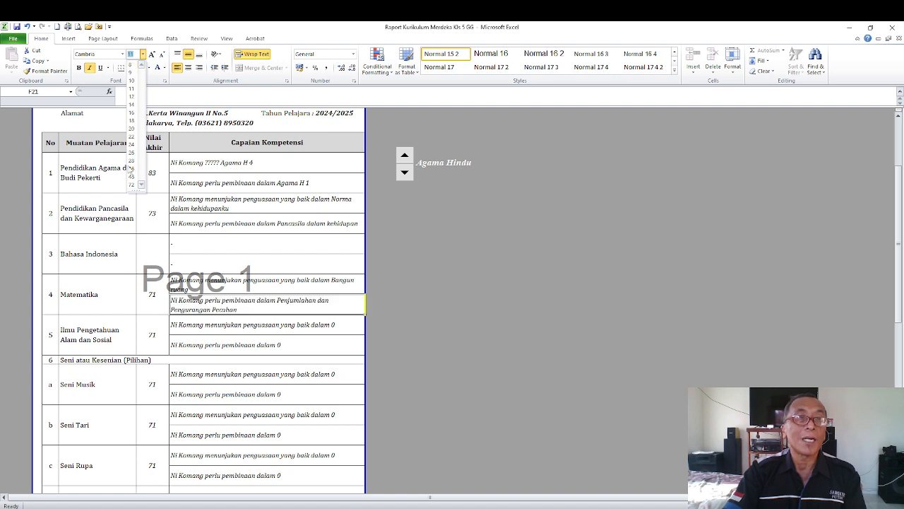
click(545, 240)
scroll(545, 240, up, 2)
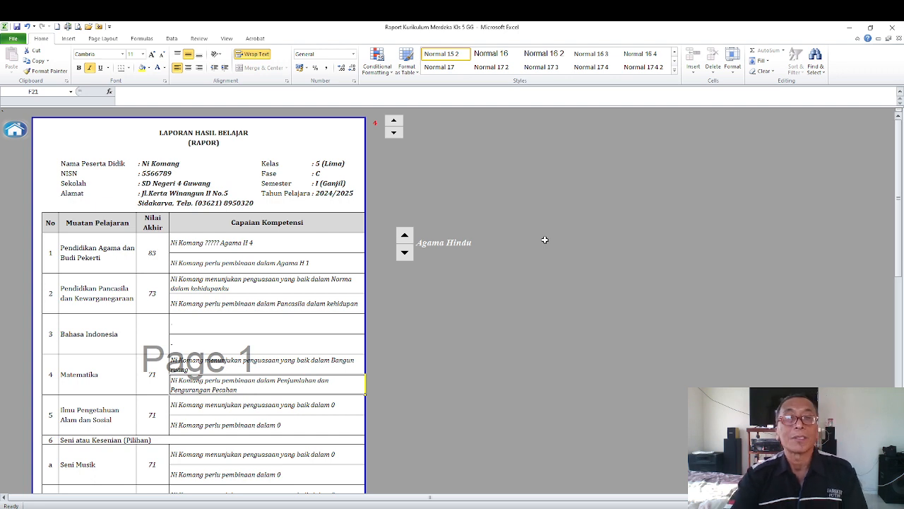
- Step the report's religion selection down to Agama Hindu and select student 4's first Pendidikan Agama competency description
click(406, 254)
click(405, 254)
click(406, 254)
click(405, 255)
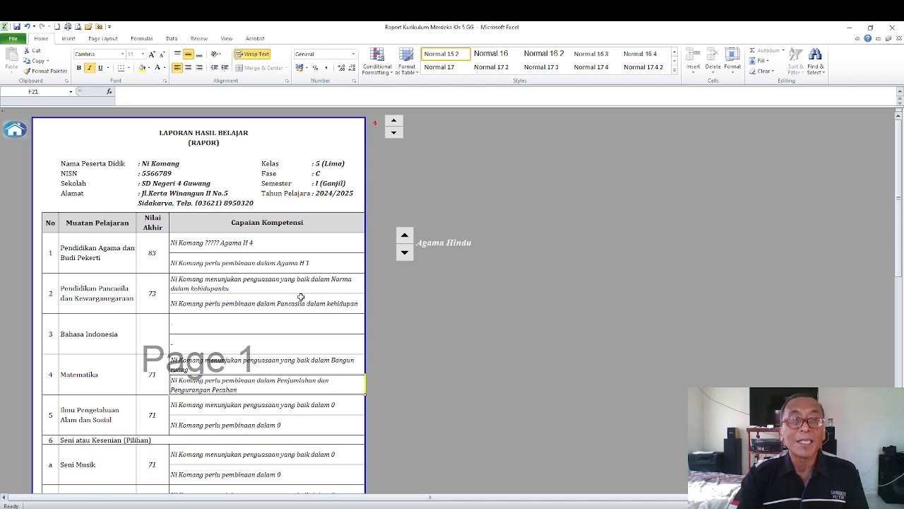
click(286, 245)
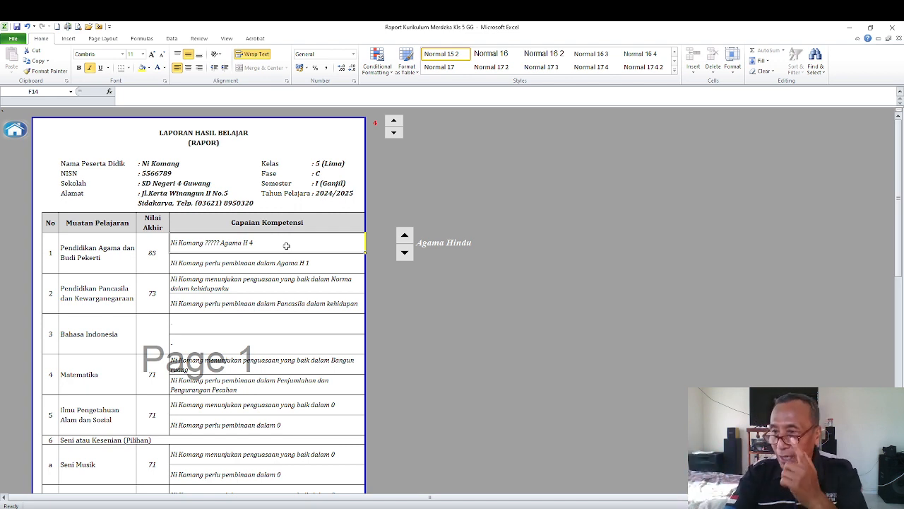
- Cycle student 4's religion selection away from Agama Hindu and back twice to compare the Pendidikan Agama descriptions
click(405, 237)
click(405, 236)
click(403, 250)
click(404, 250)
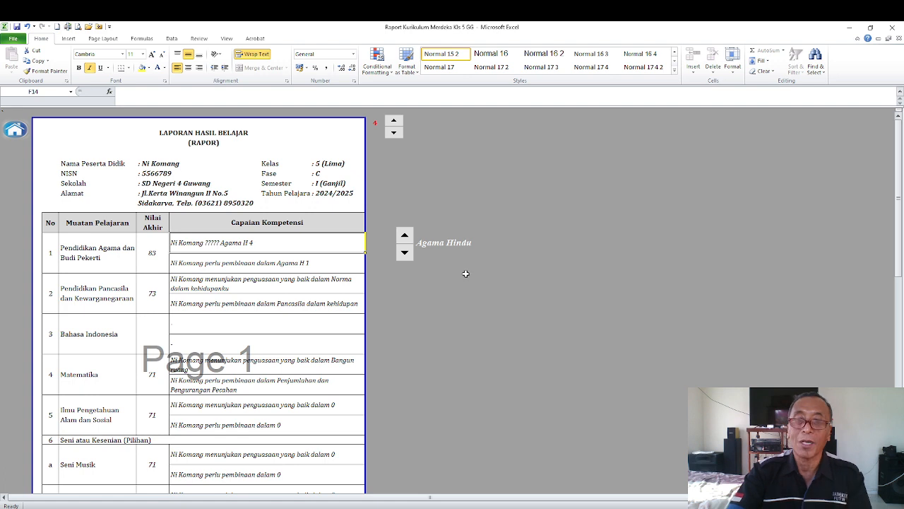
click(406, 236)
click(406, 237)
click(407, 237)
click(408, 252)
click(408, 252)
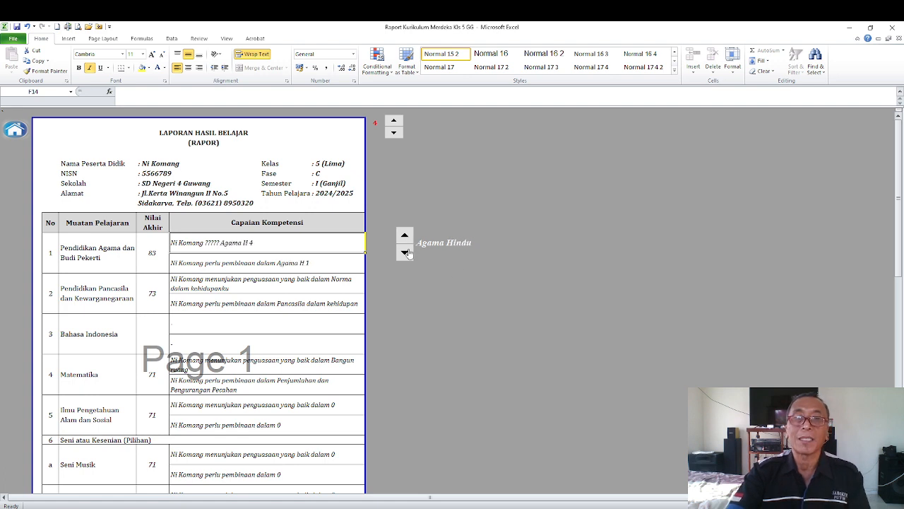
click(407, 252)
click(566, 254)
- Step the report back from student number 4 to student number 1 and view the competency descriptions
click(394, 133)
click(394, 133)
click(394, 133)
click(471, 145)
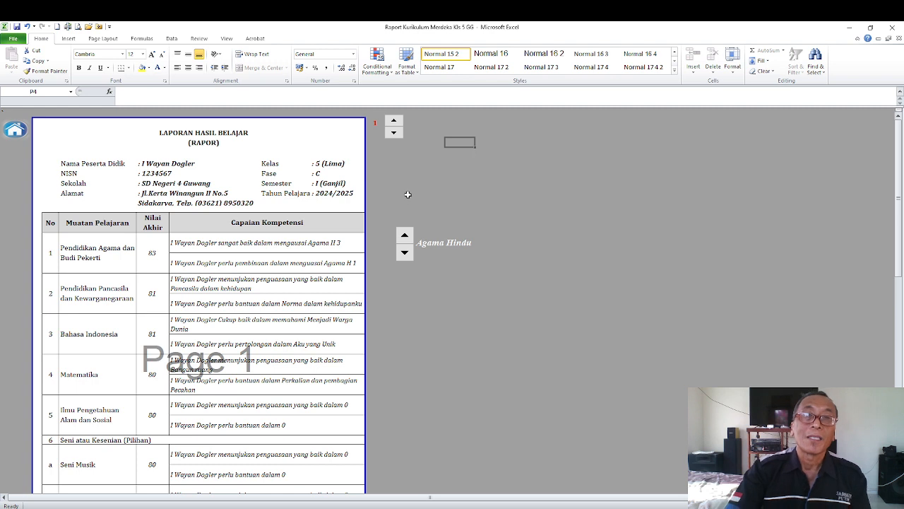
- Advance the report one student at a time to number 7, checking each student's scores and descriptions
click(394, 122)
click(394, 123)
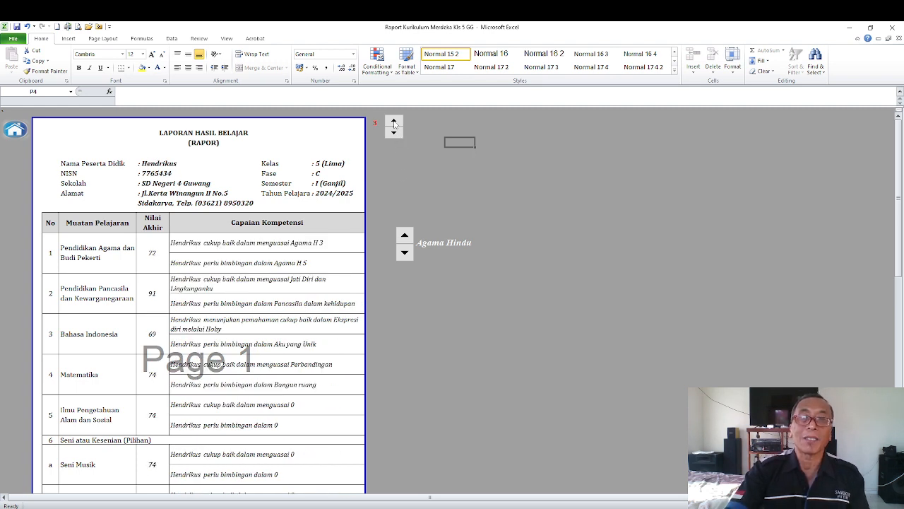
click(394, 123)
click(395, 123)
click(394, 123)
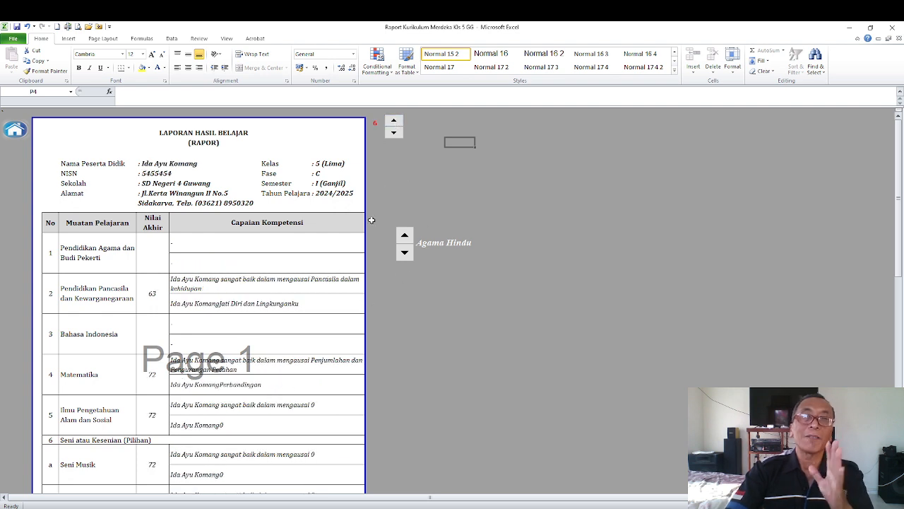
click(394, 122)
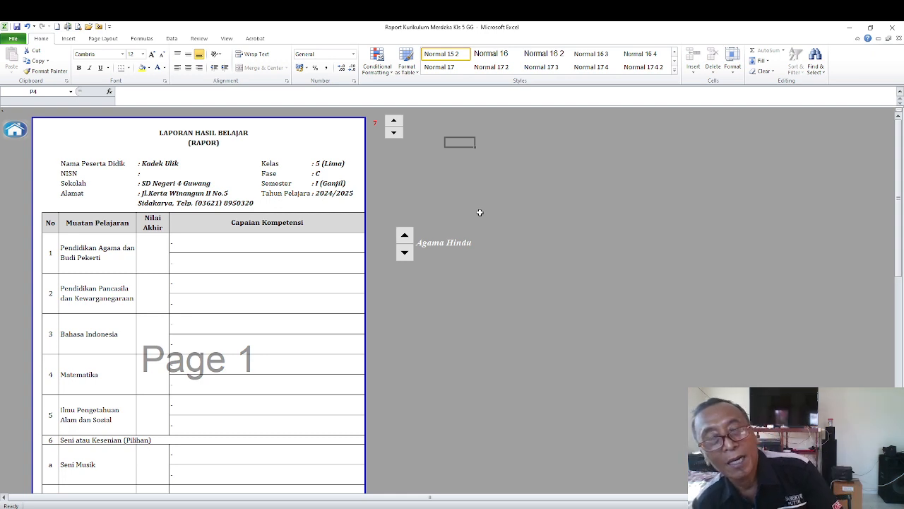
click(509, 203)
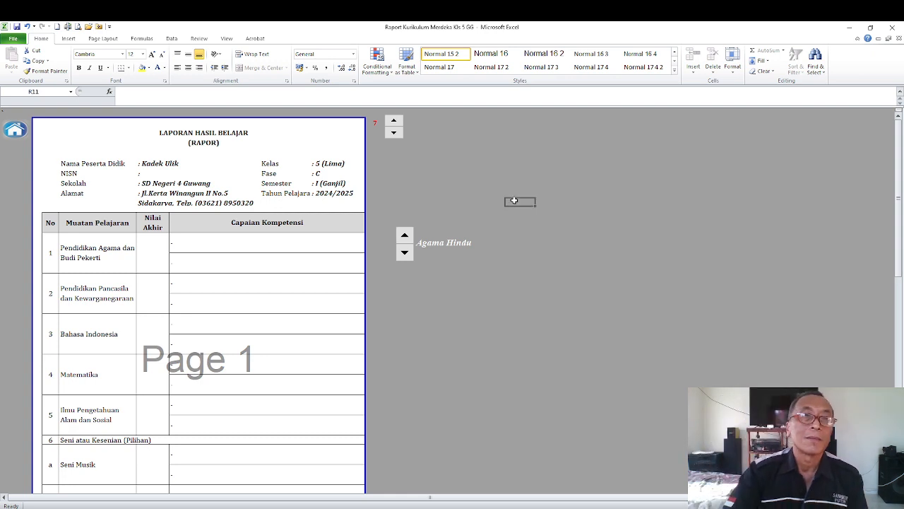
click(456, 175)
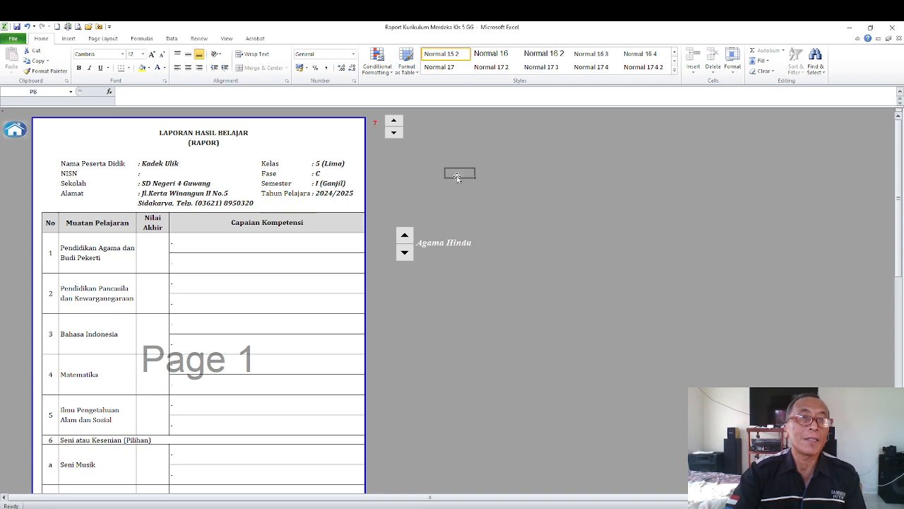
- Review student 7's remaining subjects, extracurriculars, absences and signature block, and return to the application's main menu
scroll(265, 280, down, 9)
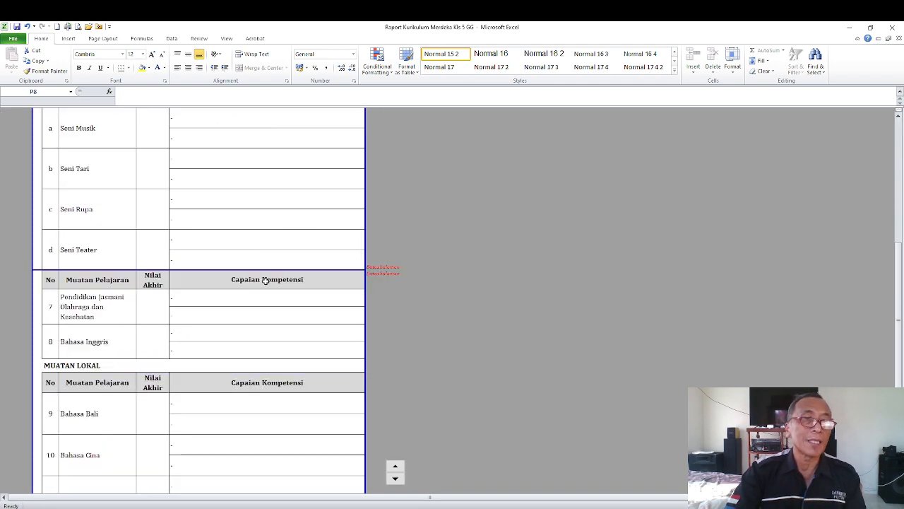
scroll(265, 281, down, 3)
click(272, 329)
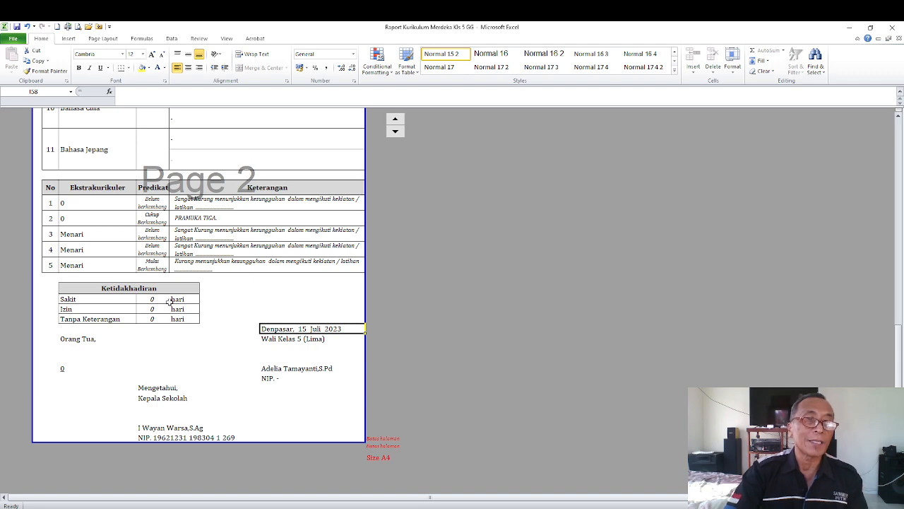
scroll(255, 295, up, 15)
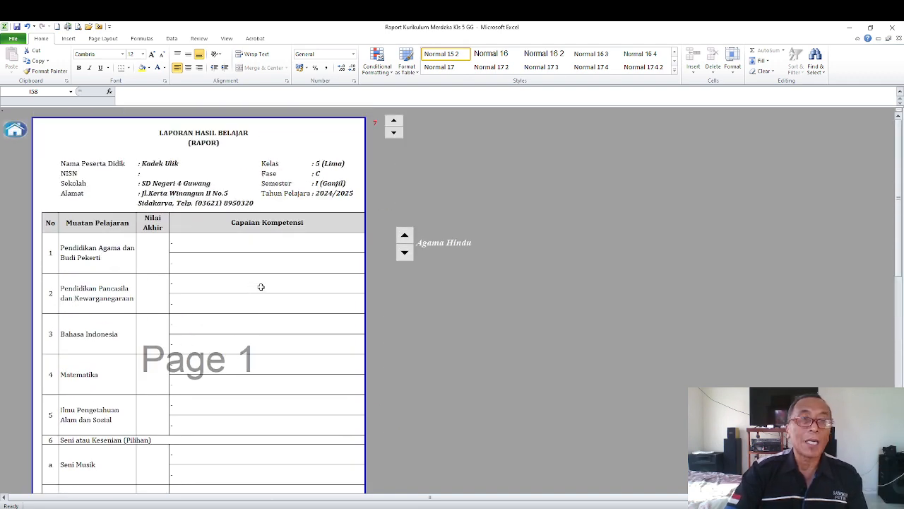
click(494, 183)
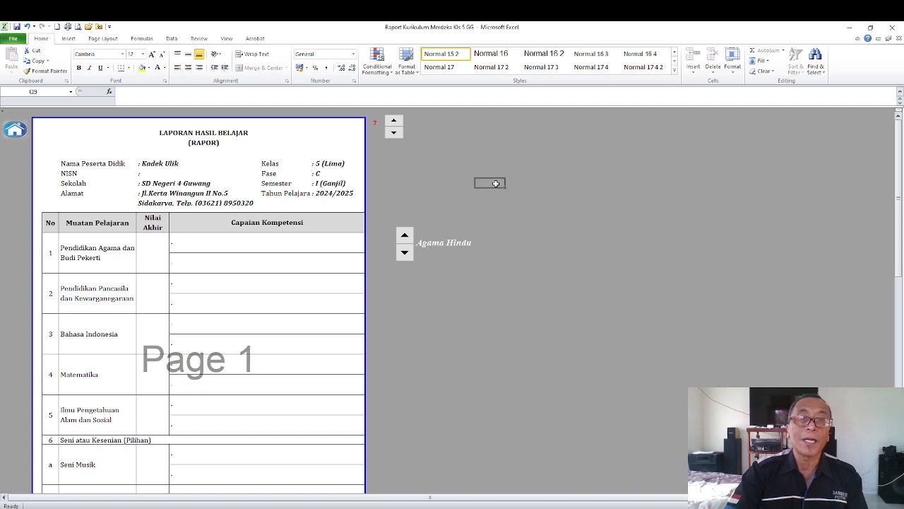
click(15, 130)
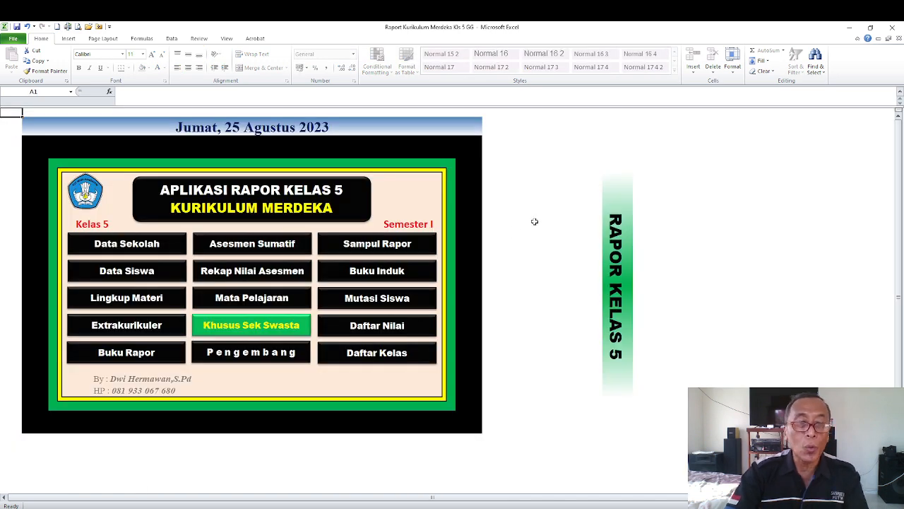